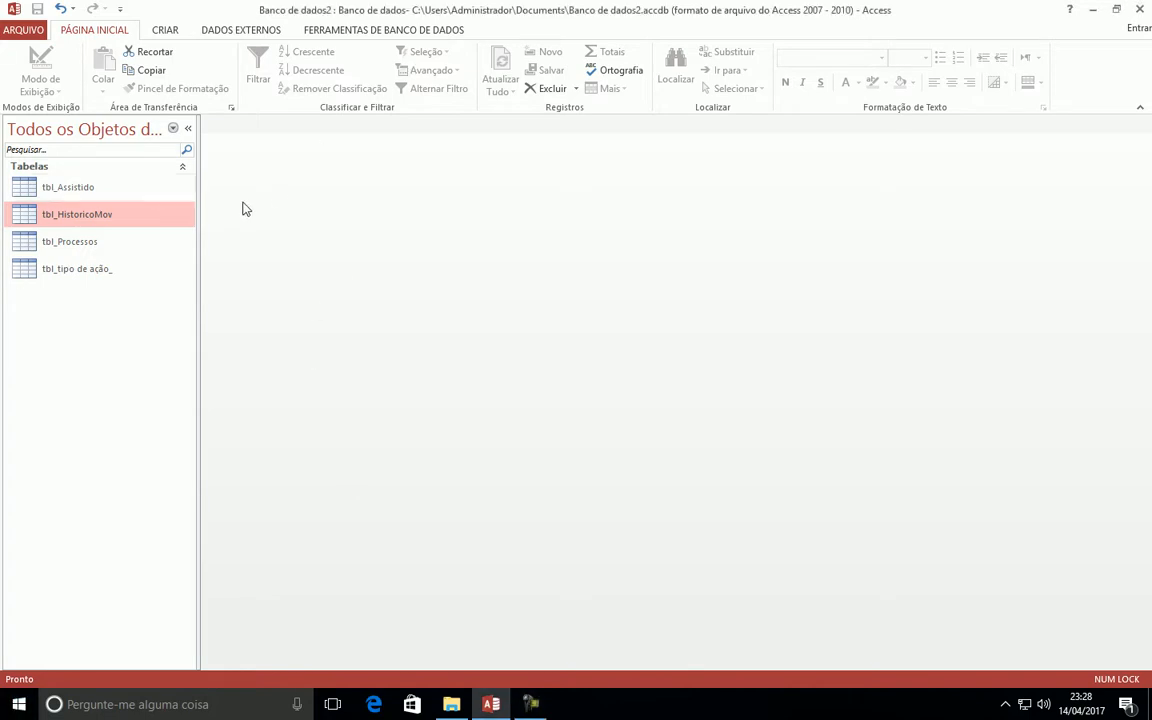
- Open the tbl_Assistido table and switch it to Design view
{"action": "left_click", "coordinate": [118, 188]}
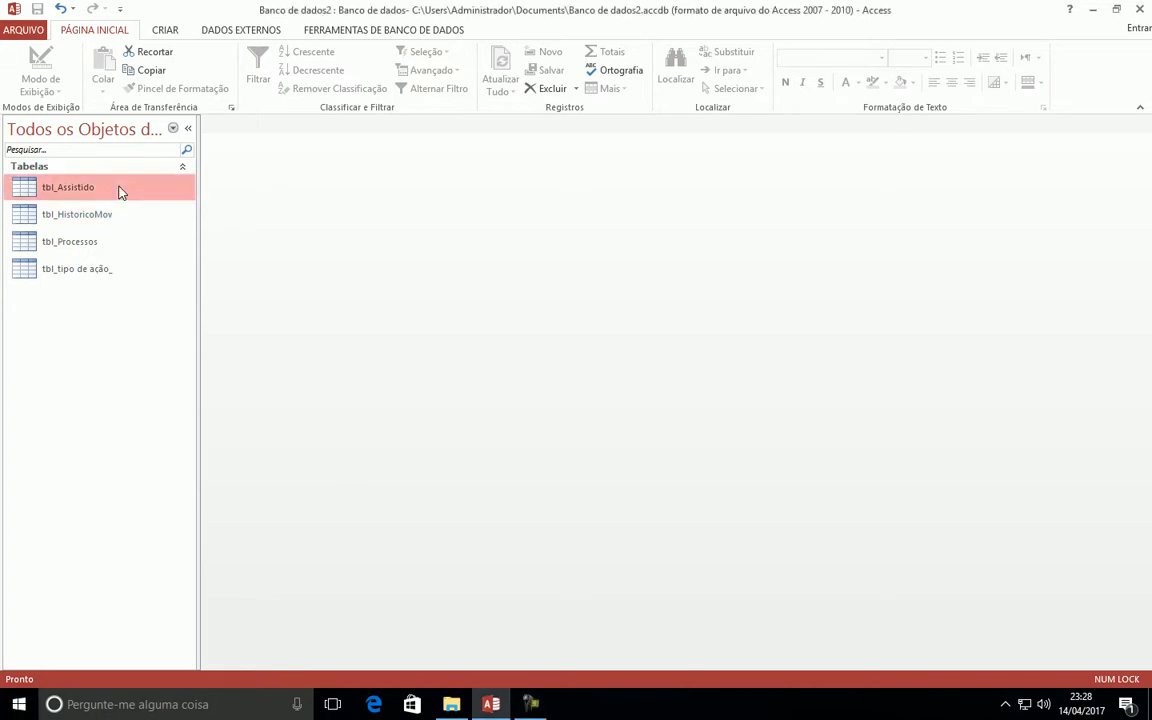
{"action": "left_click", "coordinate": [55, 232]}
{"action": "left_click", "coordinate": [70, 190]}
{"action": "double_click", "coordinate": [77, 190]}
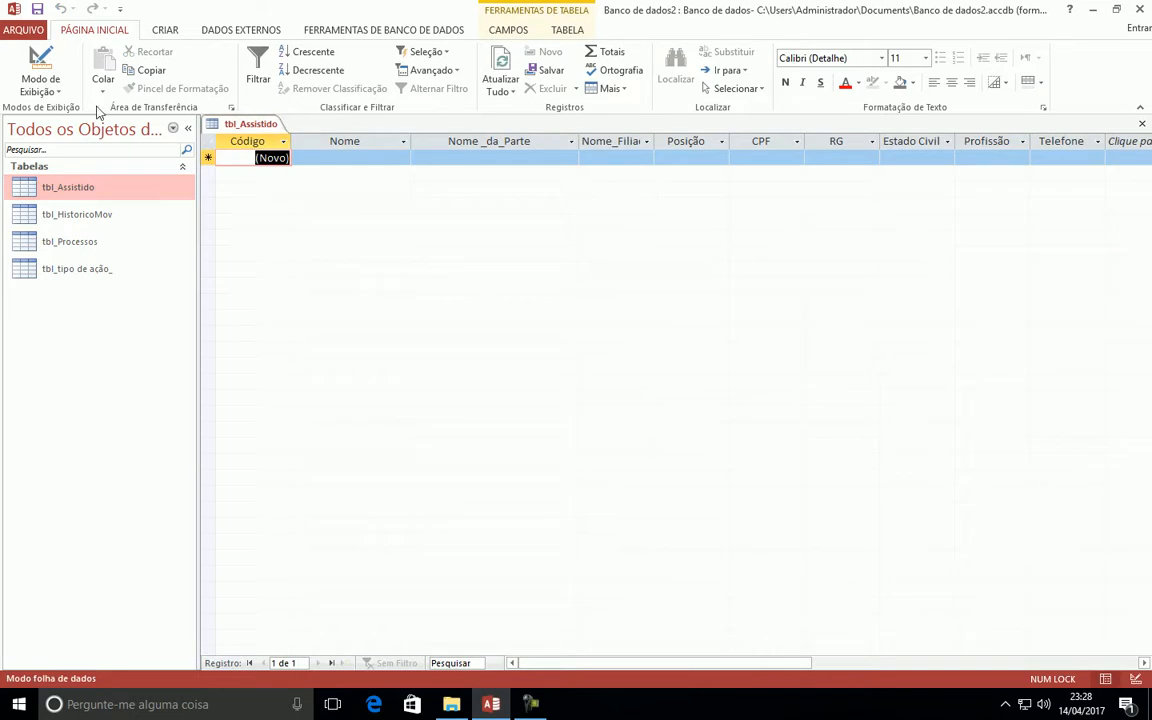
{"action": "left_click", "coordinate": [40, 65]}
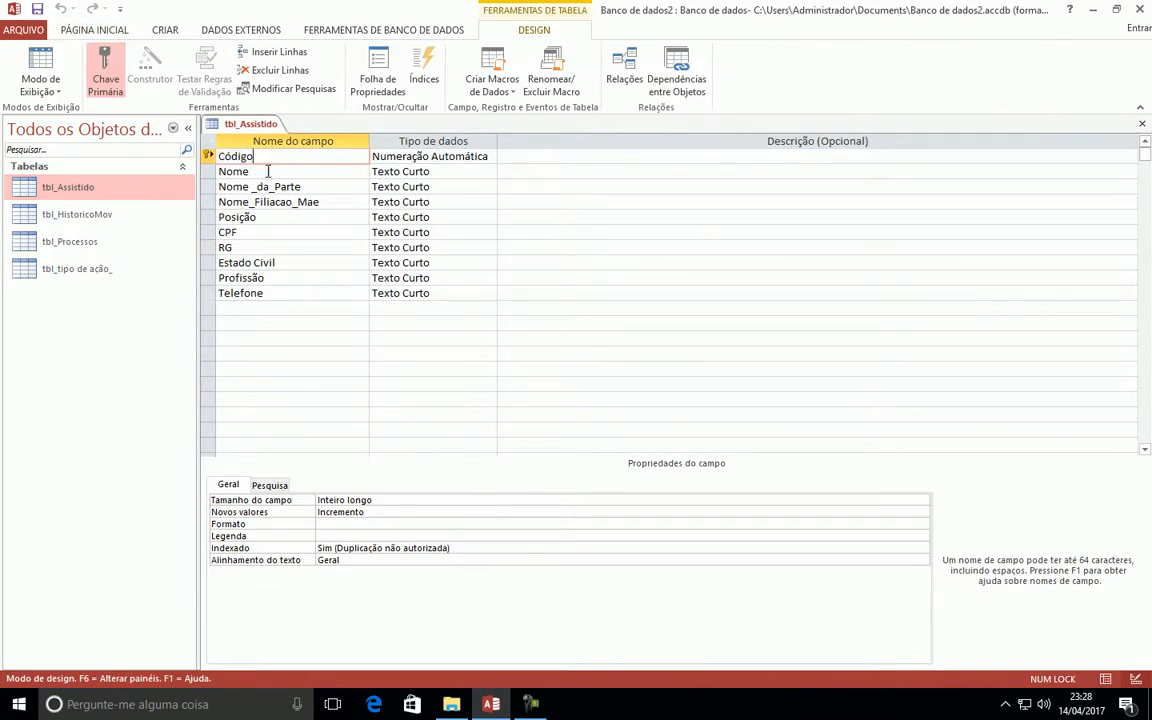
- Examine the field definitions of tbl_Assistido, including Nome _da_Parte, Nome_Filiacao_Mae, Posição, CPF and Estado Civil
{"action": "left_click", "coordinate": [306, 186]}
{"action": "left_click", "coordinate": [337, 202]}
{"action": "left_click", "coordinate": [301, 219]}
{"action": "left_click", "coordinate": [268, 232]}
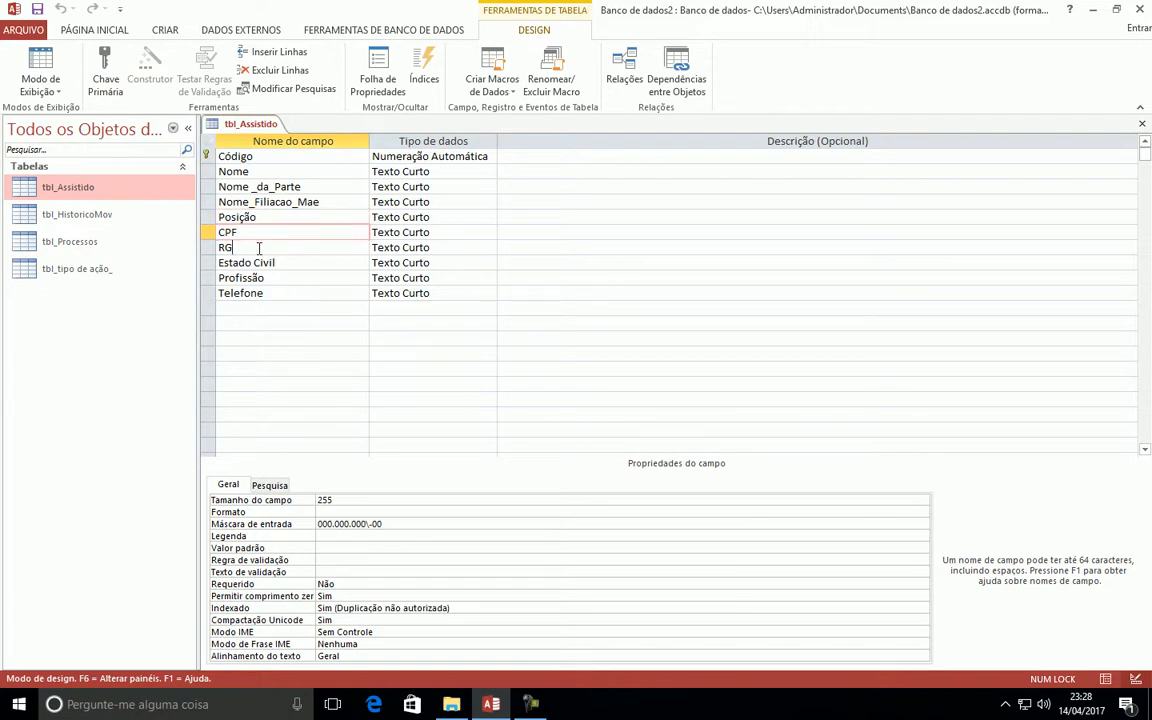
{"action": "left_click", "coordinate": [285, 263]}
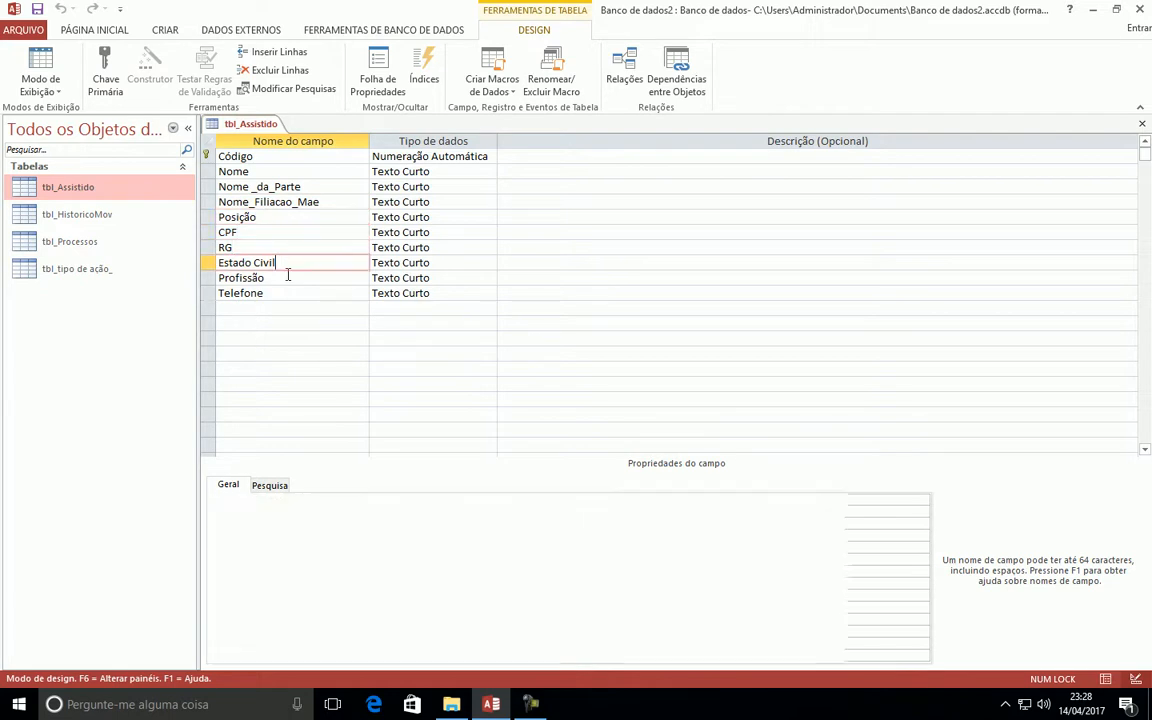
{"action": "left_click", "coordinate": [280, 202]}
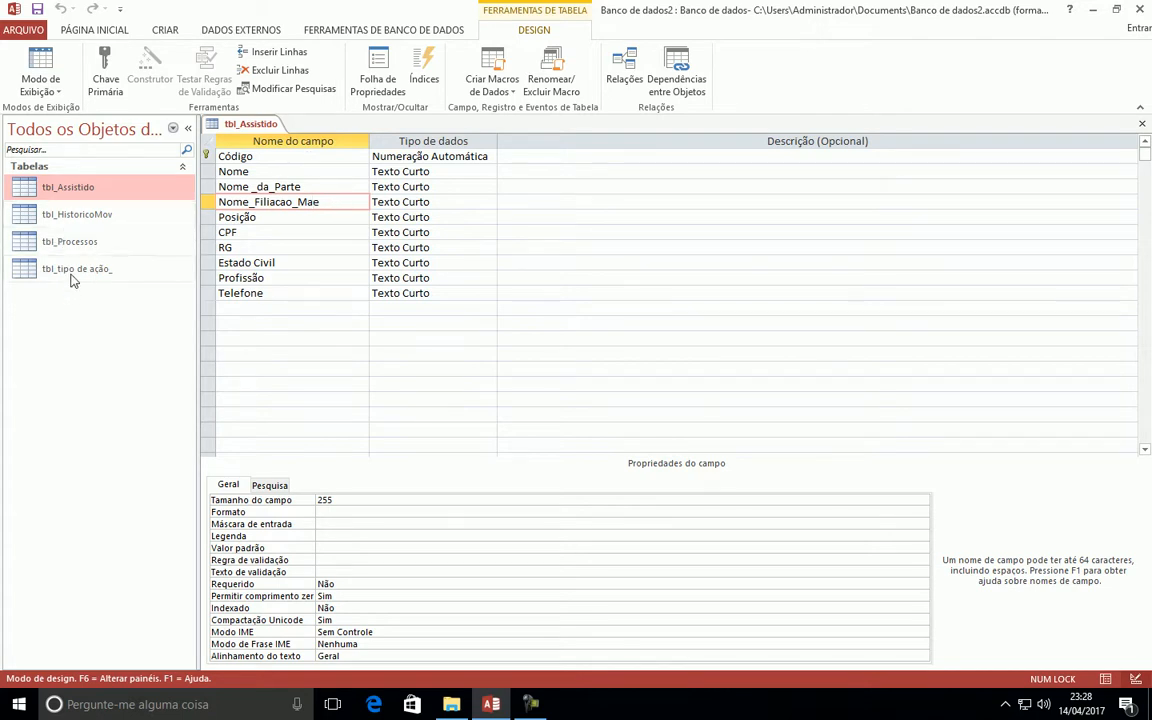
- Open the tbl_Processos table in Datasheet view and compare its fields with those of tbl_Assistido
{"action": "double_click", "coordinate": [60, 236]}
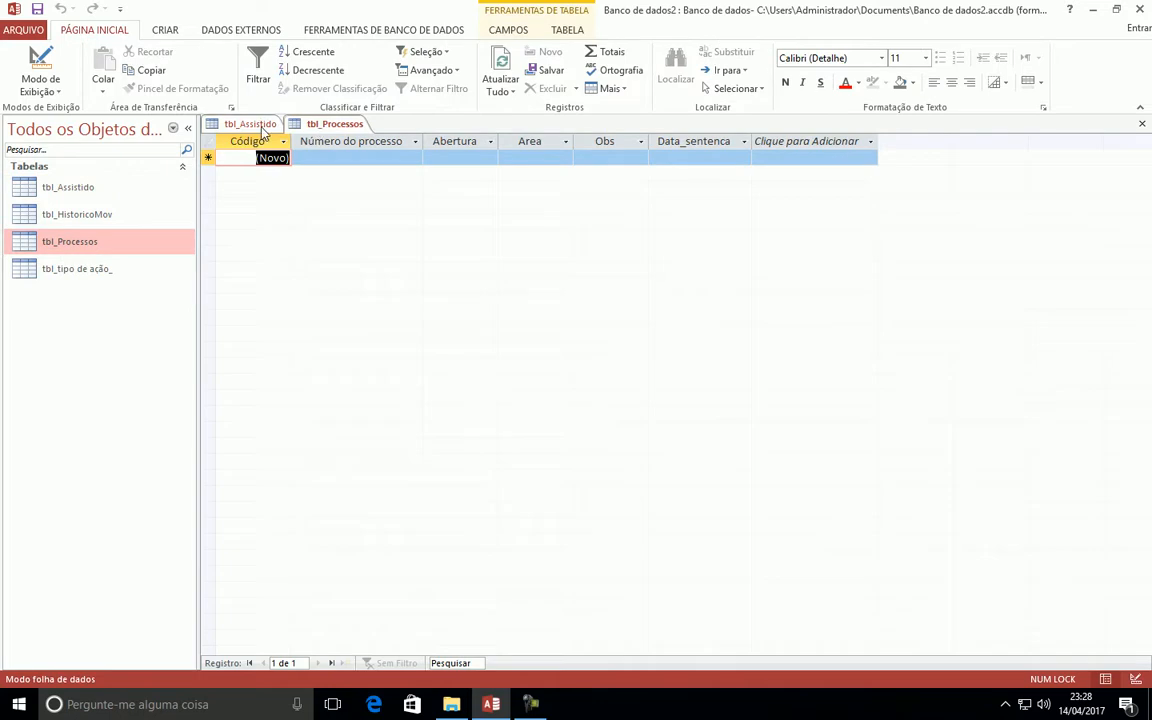
{"action": "left_click", "coordinate": [262, 126]}
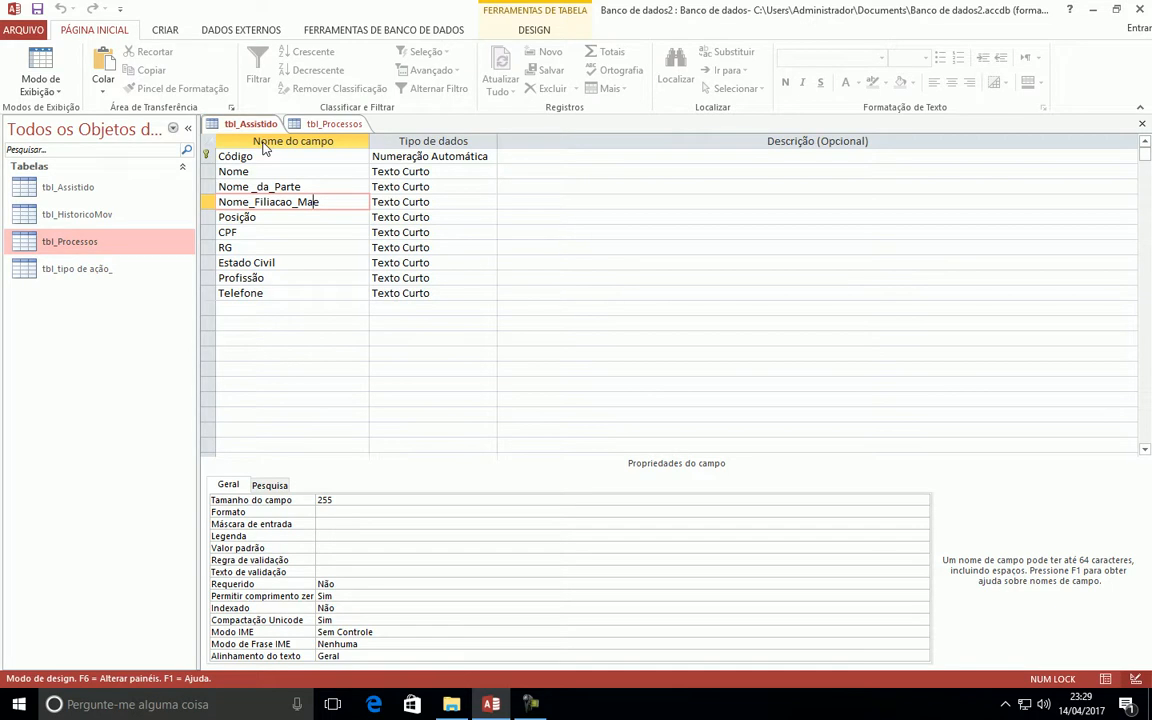
{"action": "left_click", "coordinate": [300, 124]}
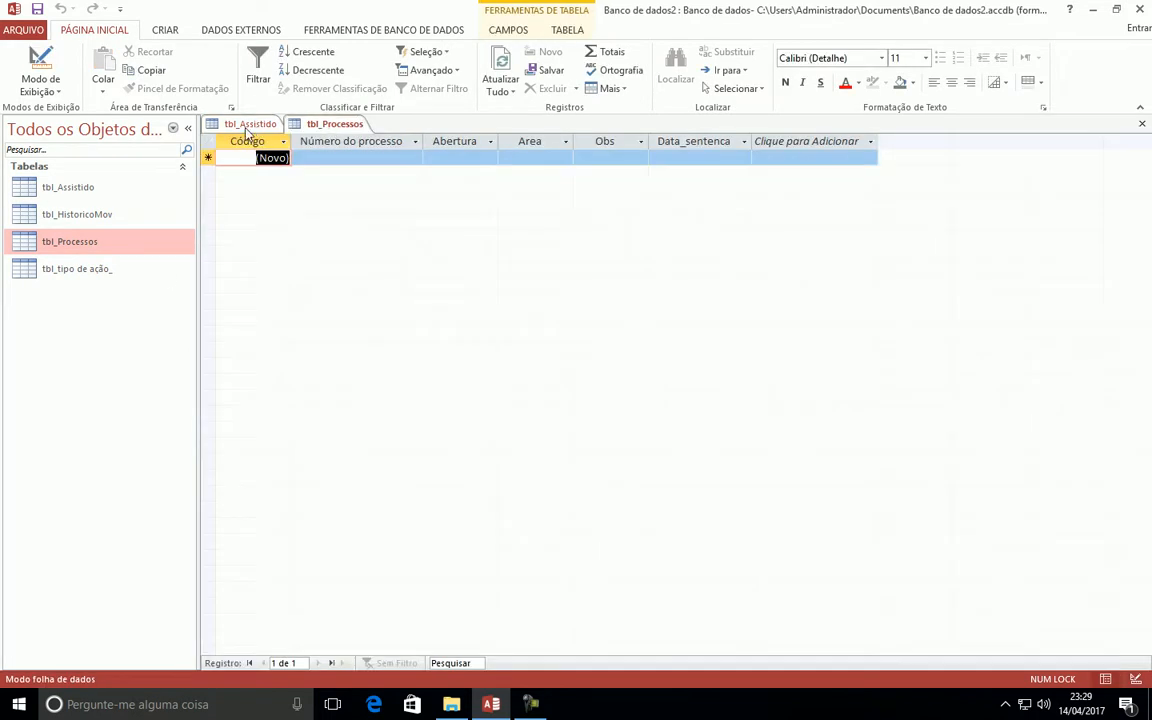
{"action": "left_click", "coordinate": [255, 126]}
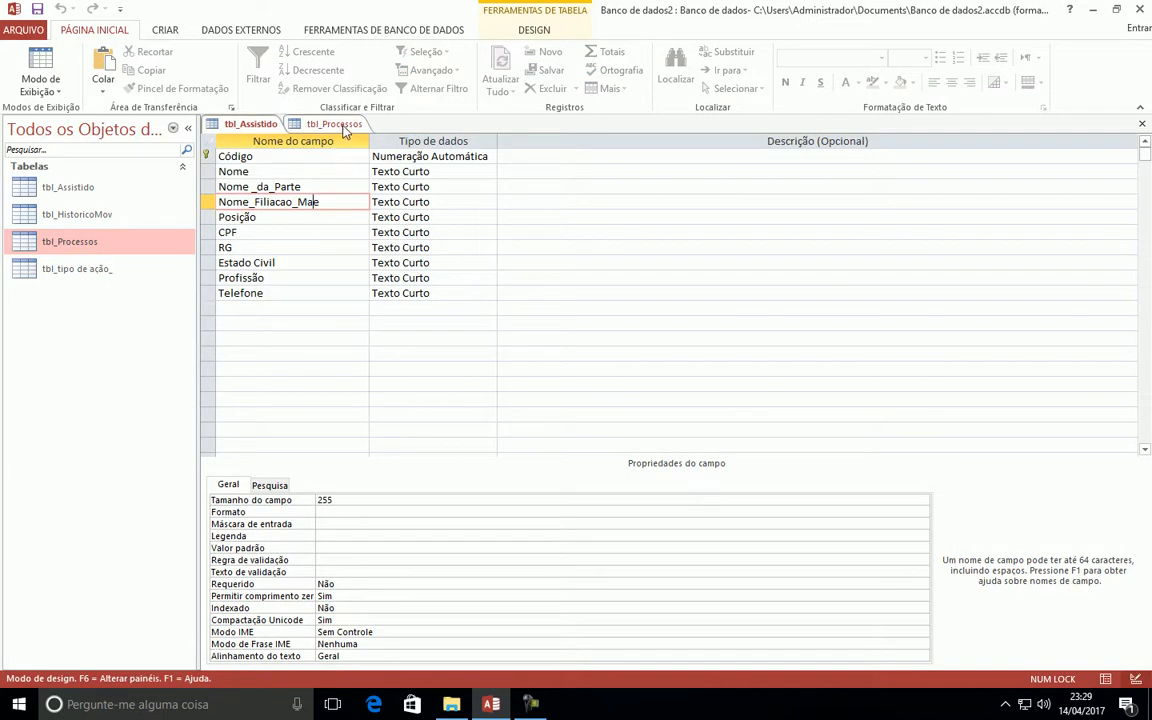
{"action": "left_click", "coordinate": [343, 126]}
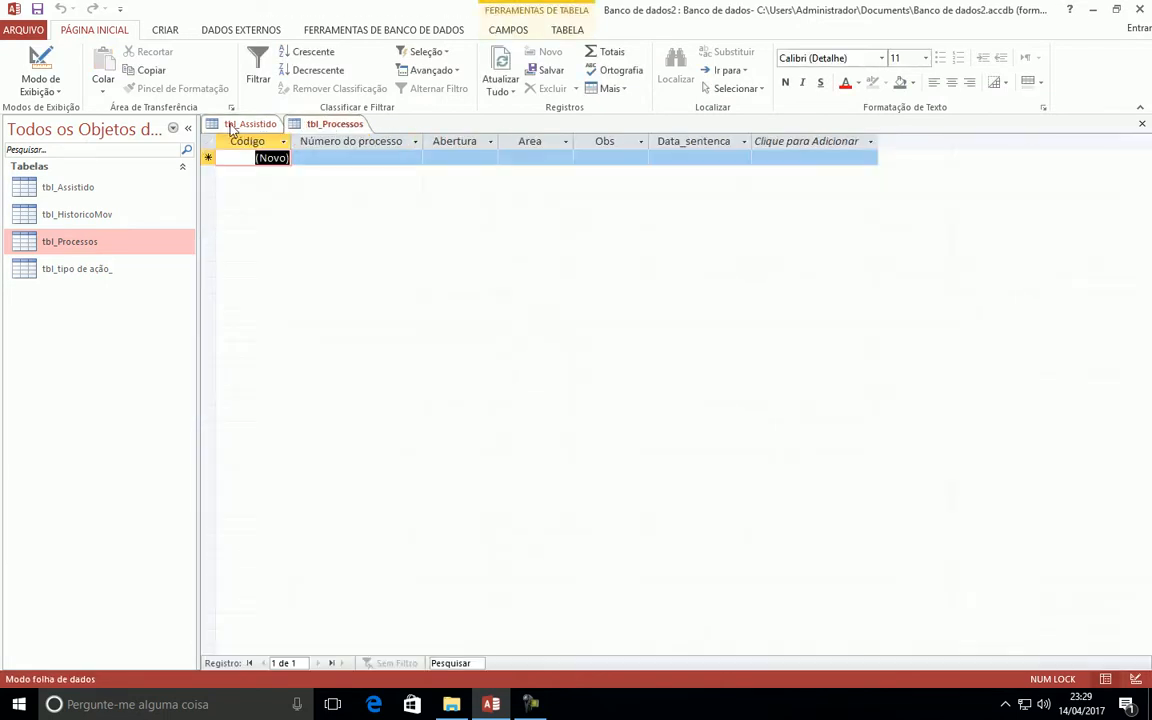
{"action": "left_click", "coordinate": [226, 127]}
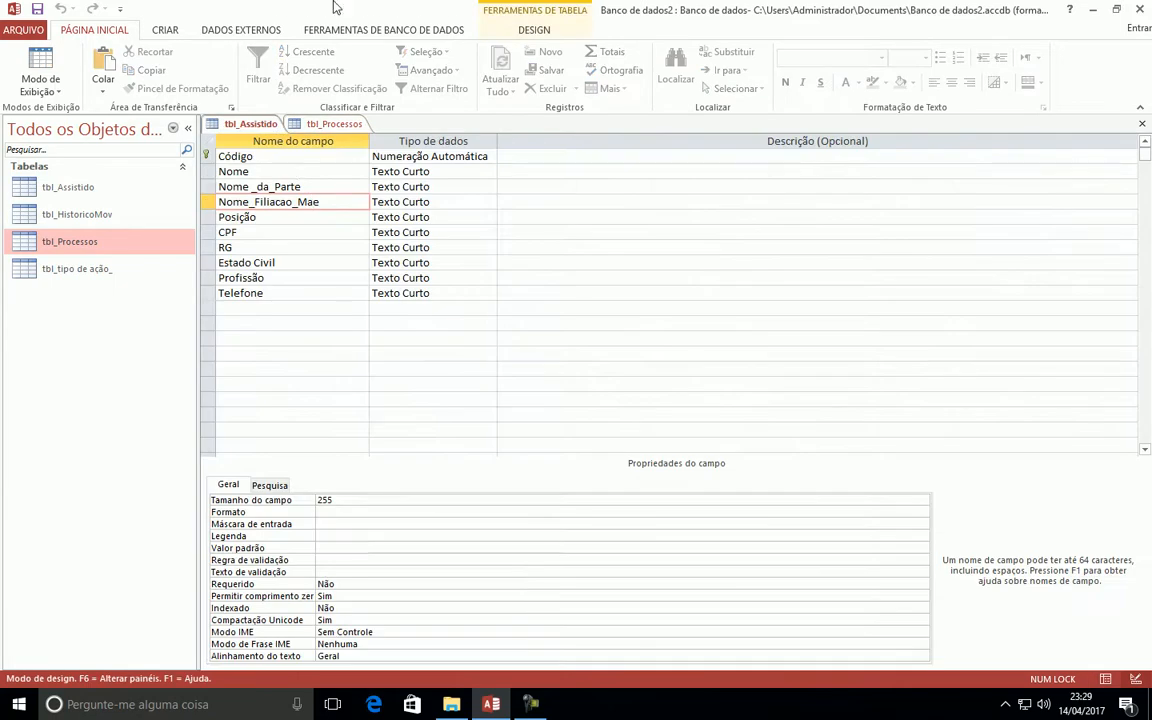
{"action": "left_click", "coordinate": [326, 125]}
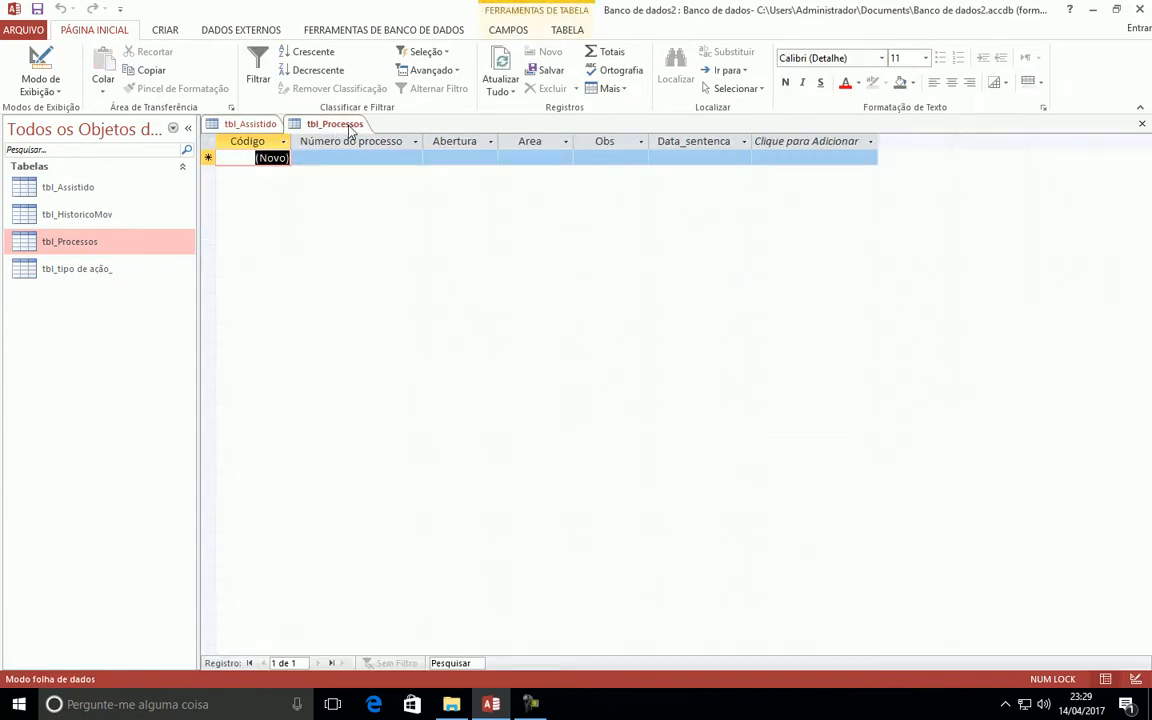
- Open the tbl_HistoricoMov table in Datasheet view and compare its columns with those of tbl_Processos
{"action": "left_click", "coordinate": [122, 223]}
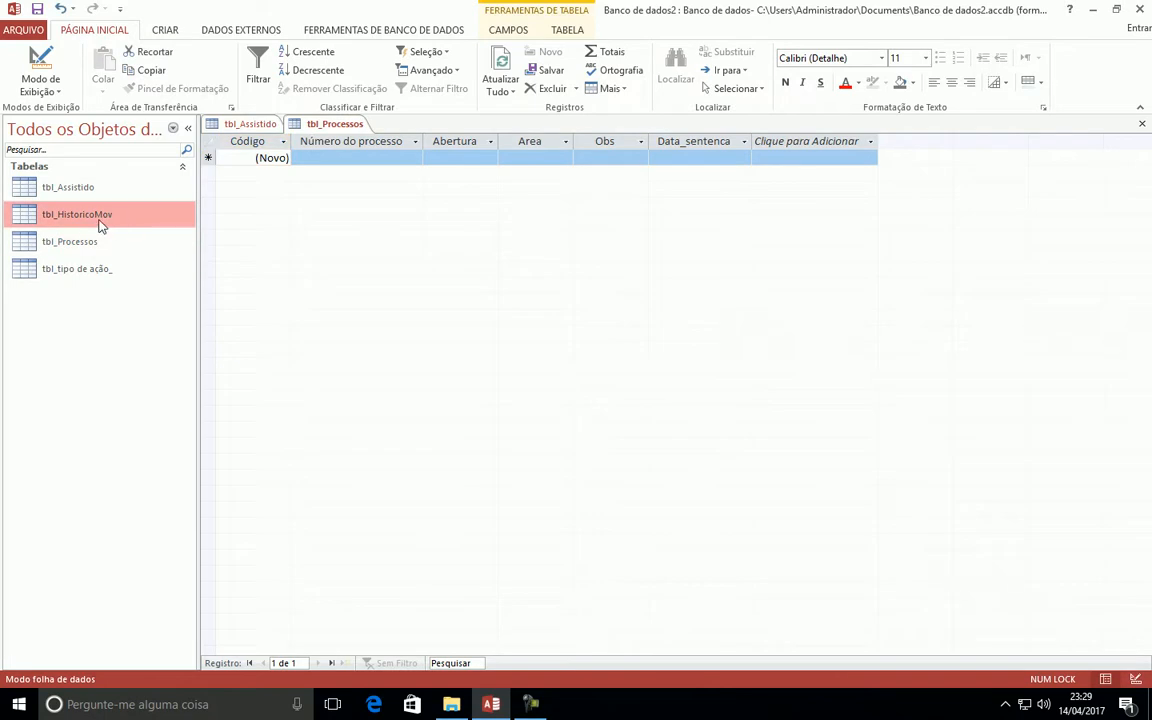
{"action": "double_click", "coordinate": [100, 226]}
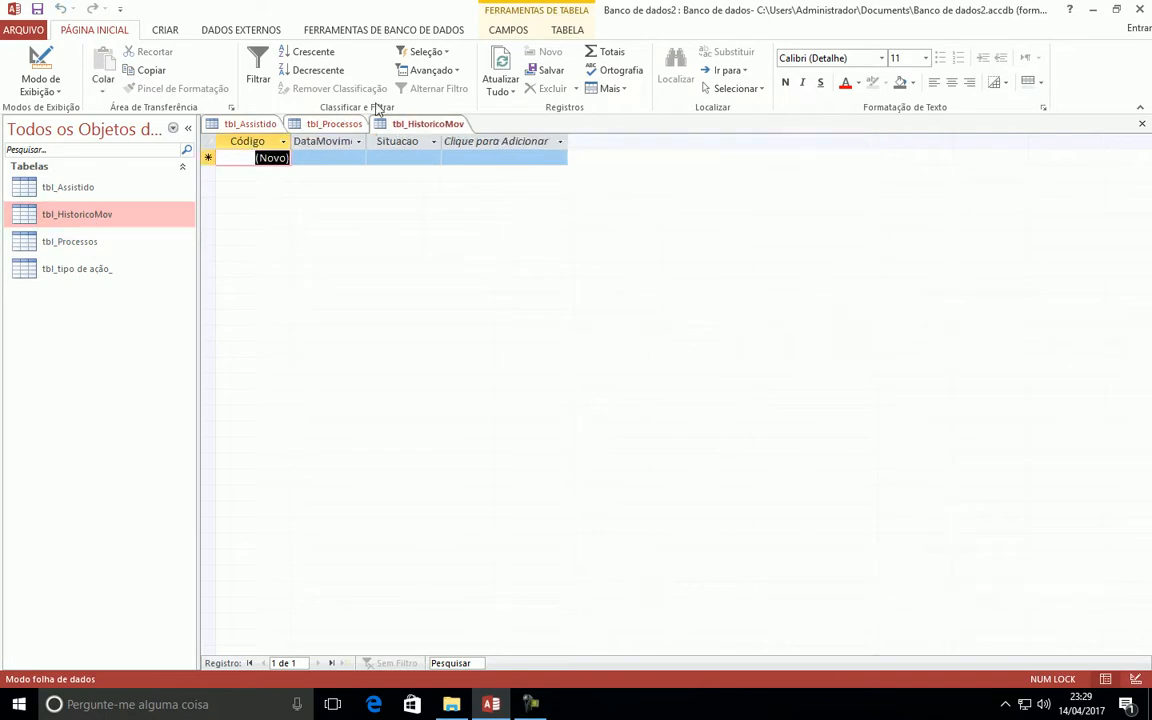
{"action": "left_click", "coordinate": [340, 123]}
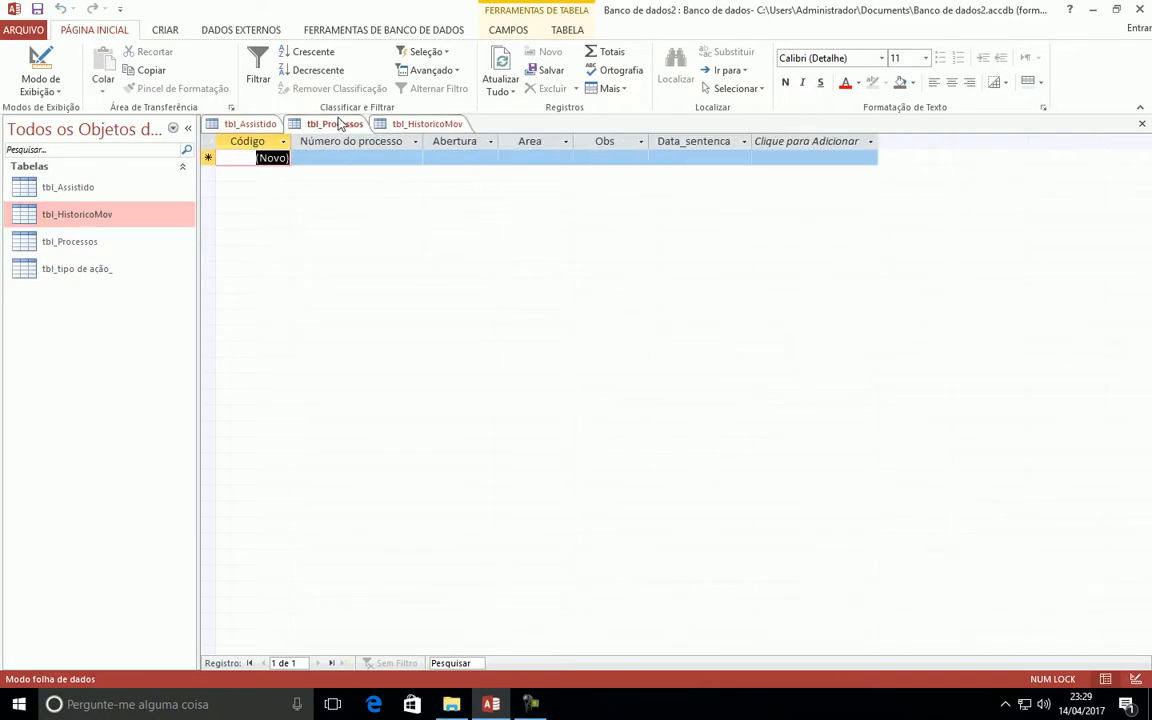
{"action": "left_click", "coordinate": [420, 122]}
{"action": "left_click_drag", "start_coordinate": [420, 123], "coordinate": [360, 123]}
{"action": "left_click", "coordinate": [450, 127]}
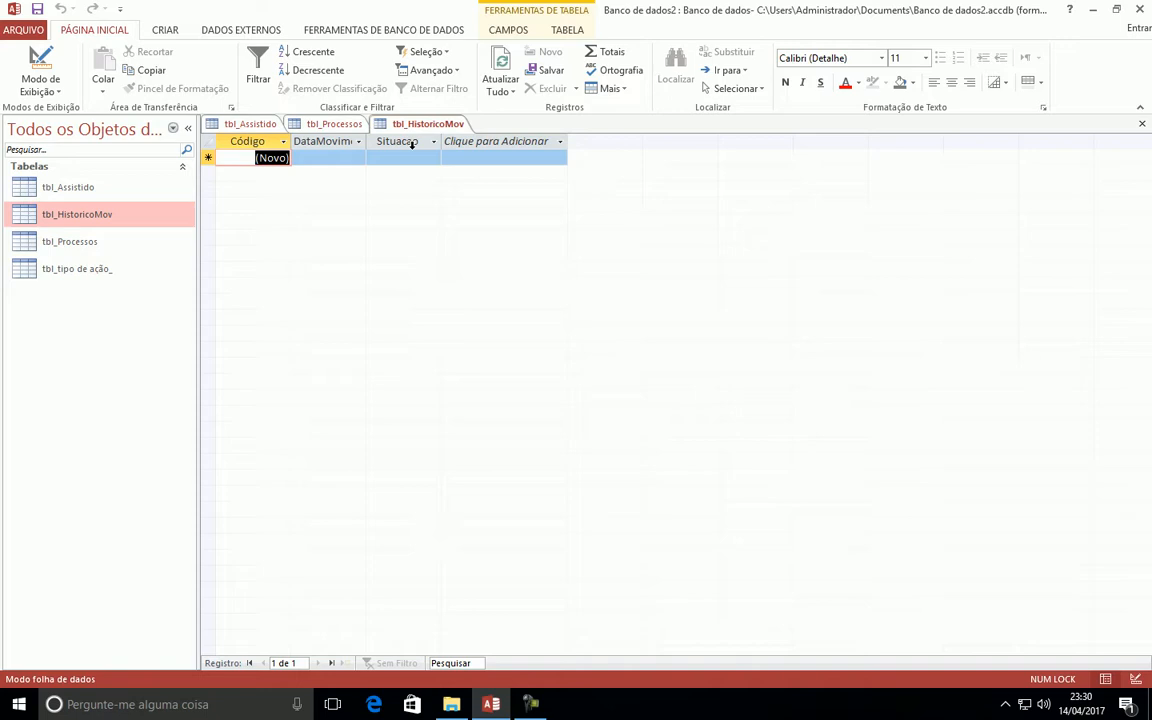
- Review how tbl_Assistido, tbl_Processos and tbl_HistoricoMov relate by viewing the three open tables in turn
{"action": "left_click", "coordinate": [246, 124]}
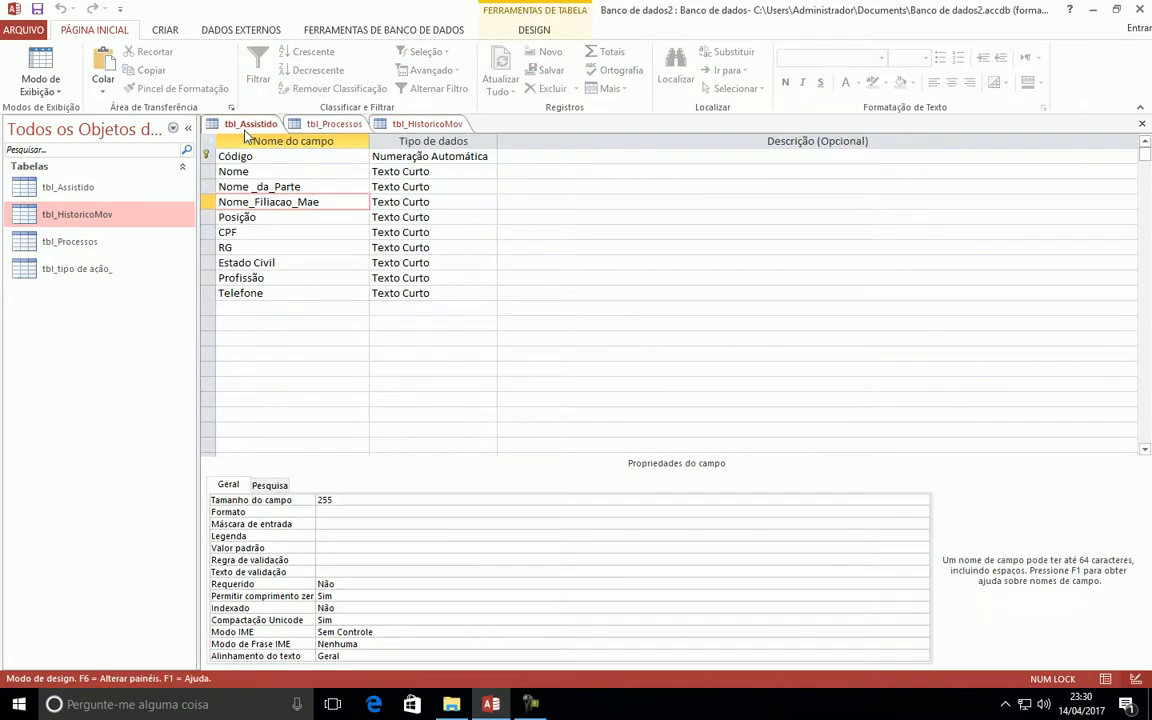
{"action": "left_click", "coordinate": [318, 124]}
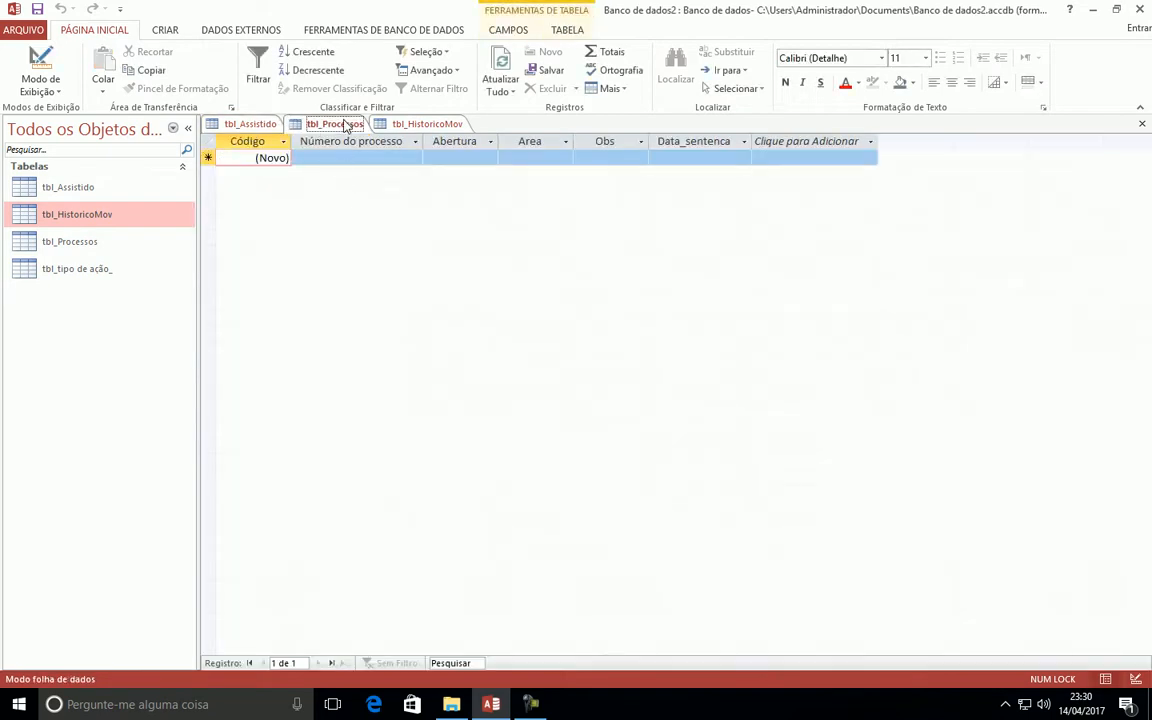
{"action": "left_click", "coordinate": [425, 124]}
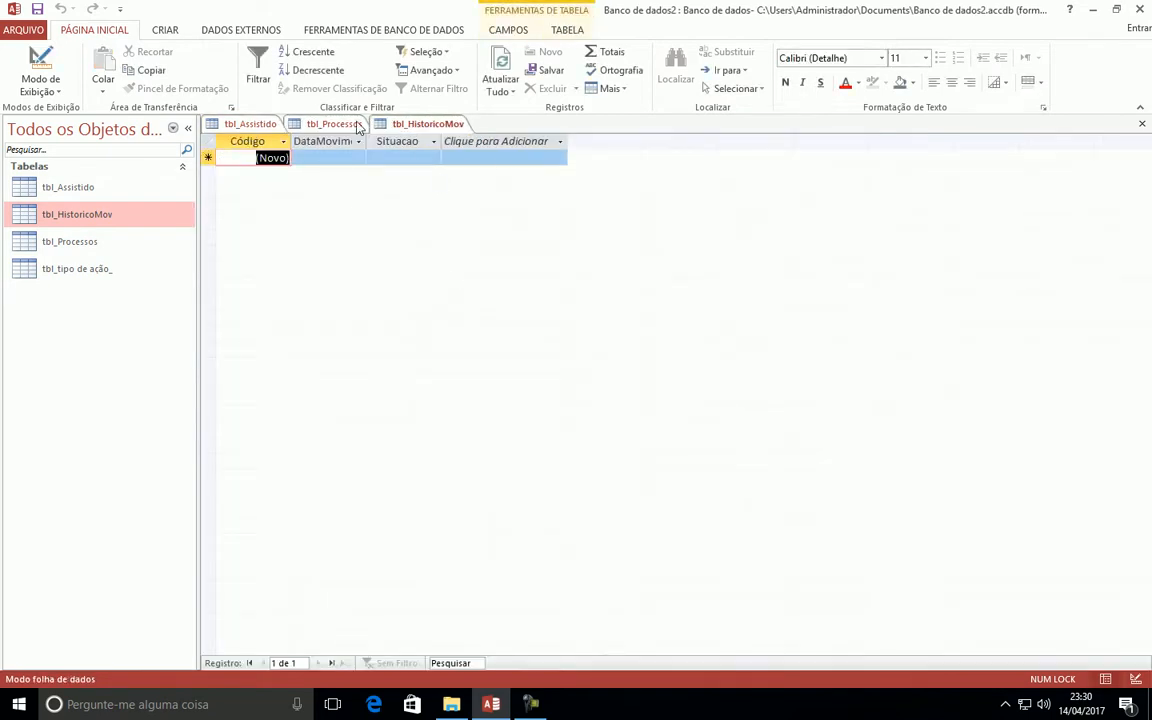
{"action": "left_click", "coordinate": [340, 124]}
{"action": "left_click", "coordinate": [235, 124]}
{"action": "left_click", "coordinate": [330, 124]}
{"action": "left_click", "coordinate": [400, 124]}
{"action": "left_click", "coordinate": [340, 124]}
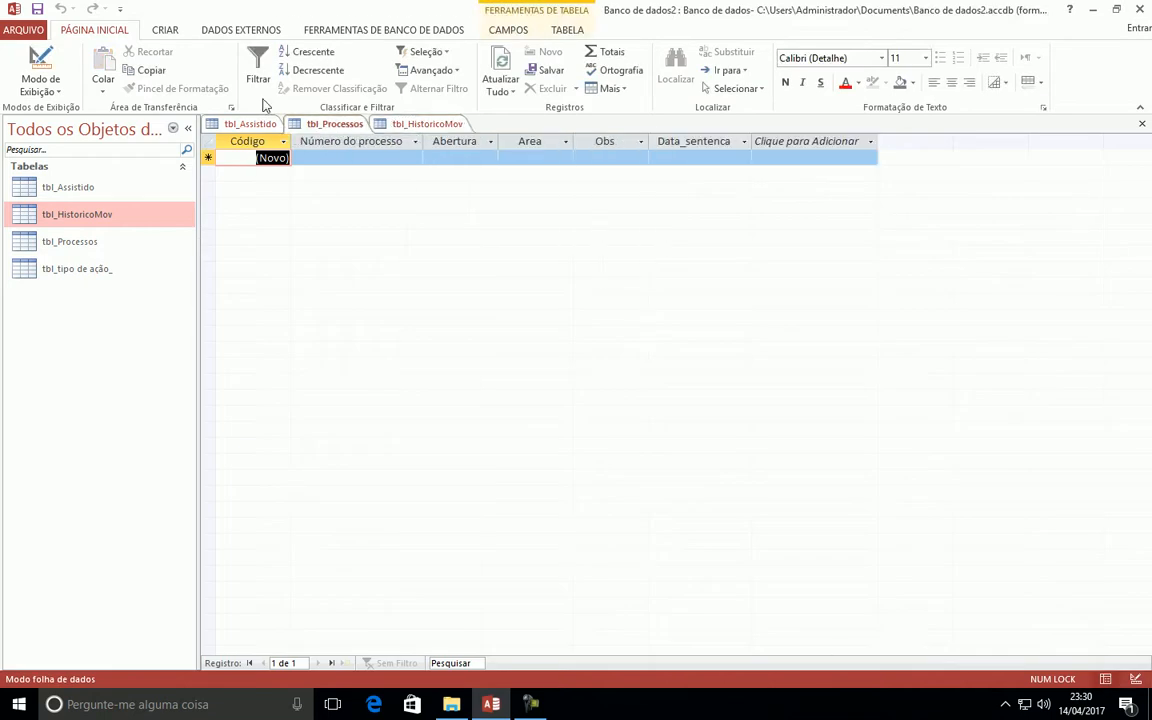
- Open the tbl_tipo de ação_ table and examine the action types in its Tipo_DE_ACAO column
{"action": "left_click", "coordinate": [75, 271]}
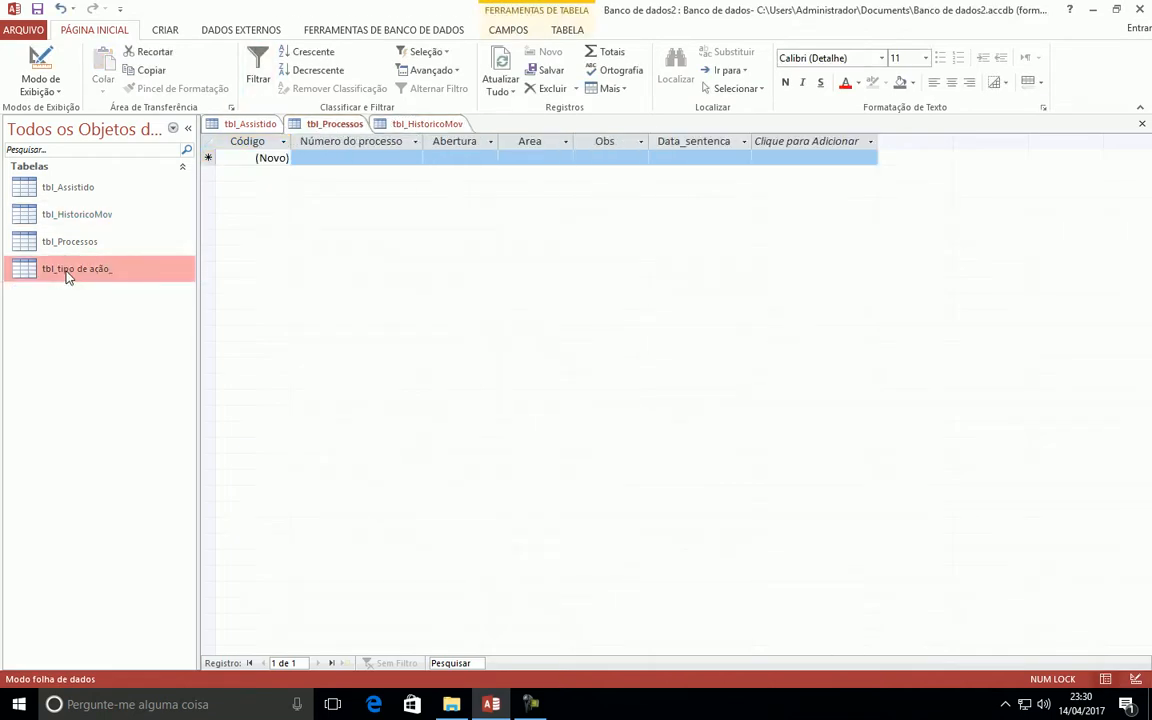
{"action": "double_click", "coordinate": [68, 274]}
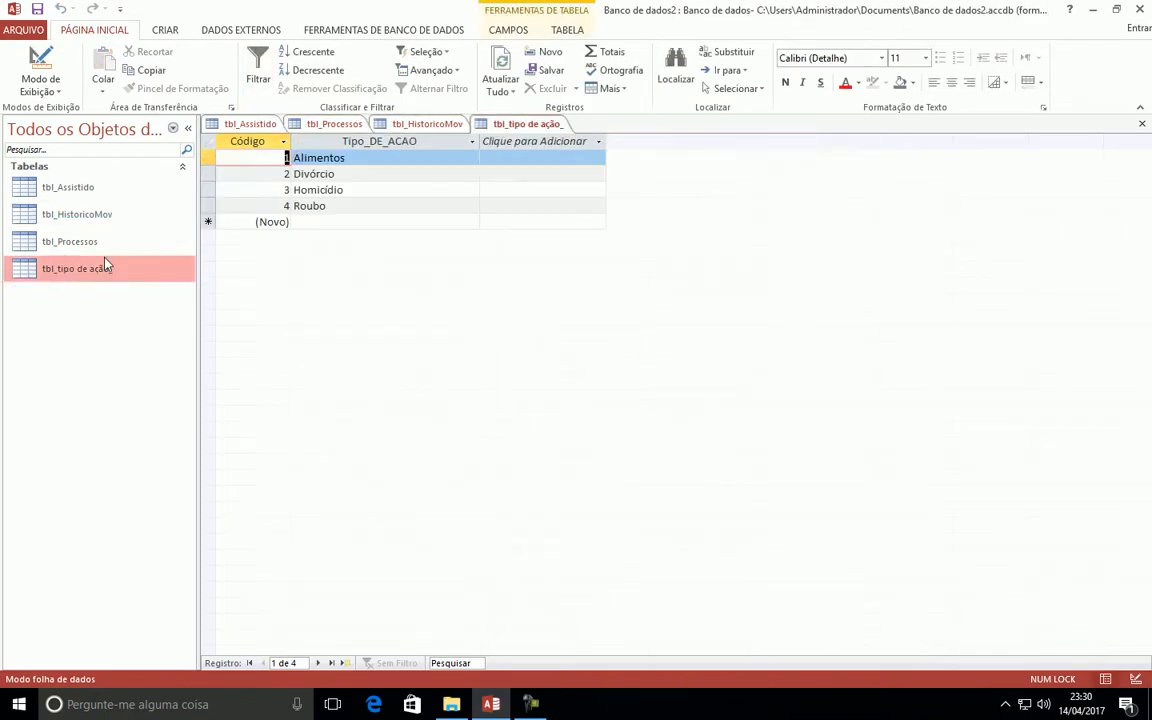
{"action": "left_click", "coordinate": [378, 141]}
{"action": "left_click", "coordinate": [352, 175]}
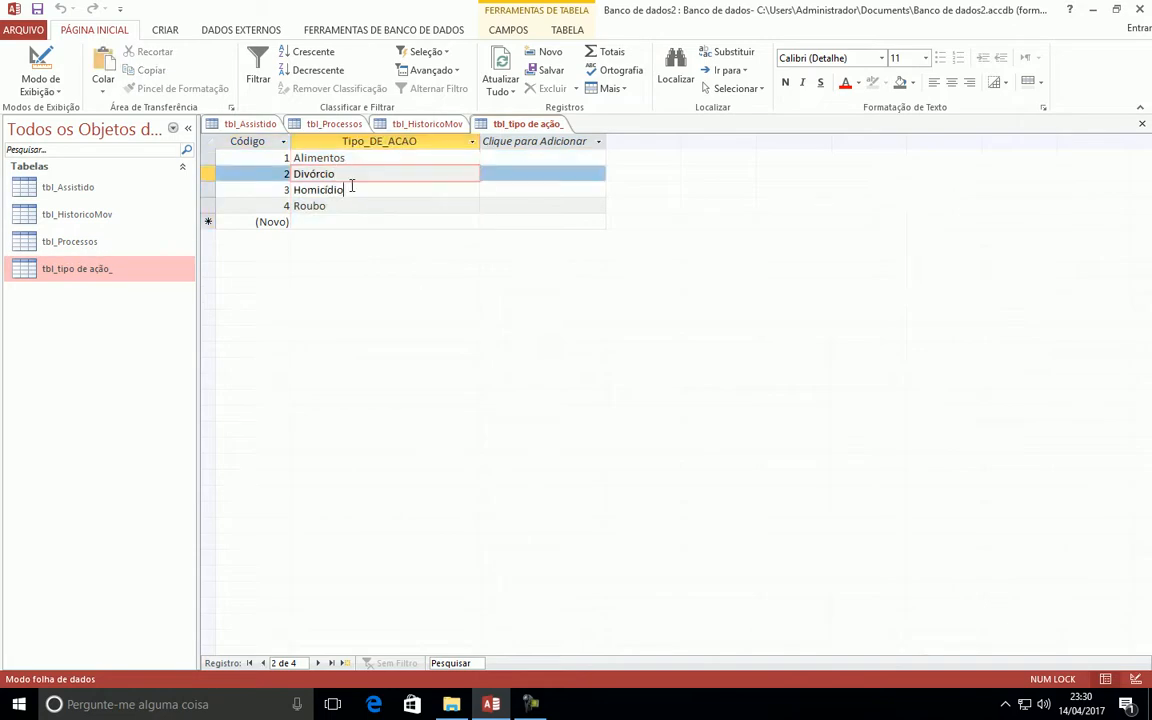
{"action": "left_click", "coordinate": [350, 188]}
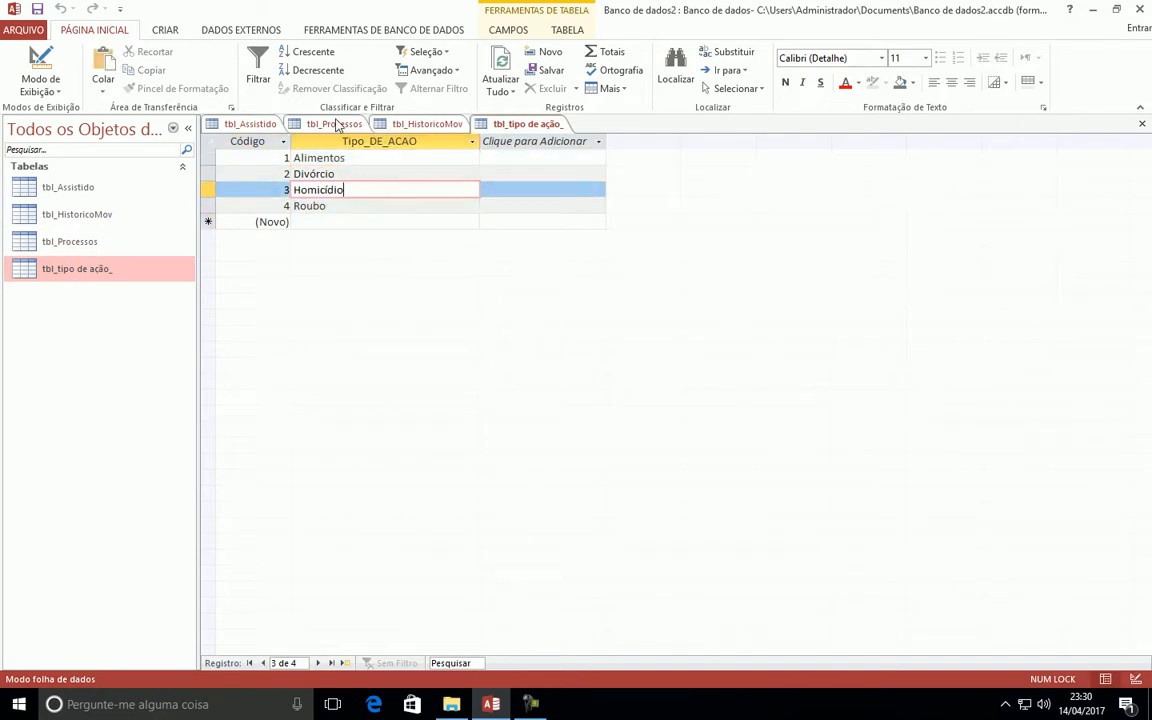
- Look through all four open tables once more, finishing on tbl_tipo de ação_
{"action": "left_click", "coordinate": [232, 123]}
{"action": "left_click", "coordinate": [333, 123]}
{"action": "left_click", "coordinate": [250, 124]}
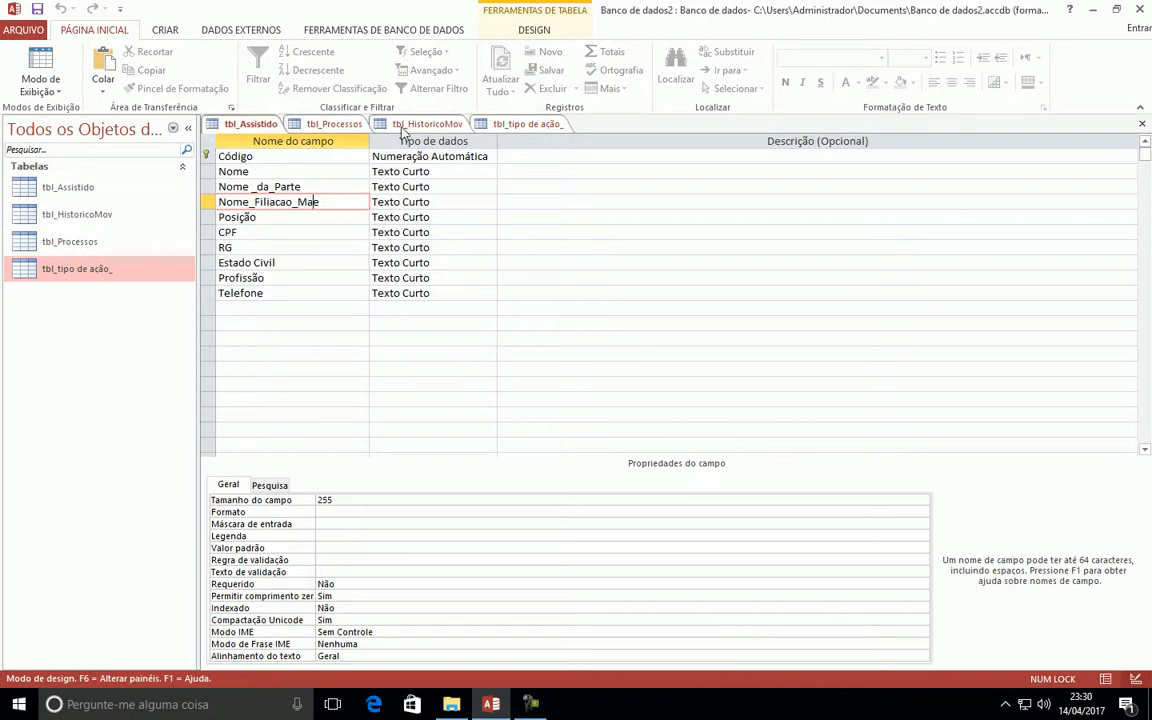
{"action": "left_click", "coordinate": [427, 123]}
{"action": "left_click", "coordinate": [524, 123]}
- Close all four open tables
{"action": "left_click", "coordinate": [1142, 123]}
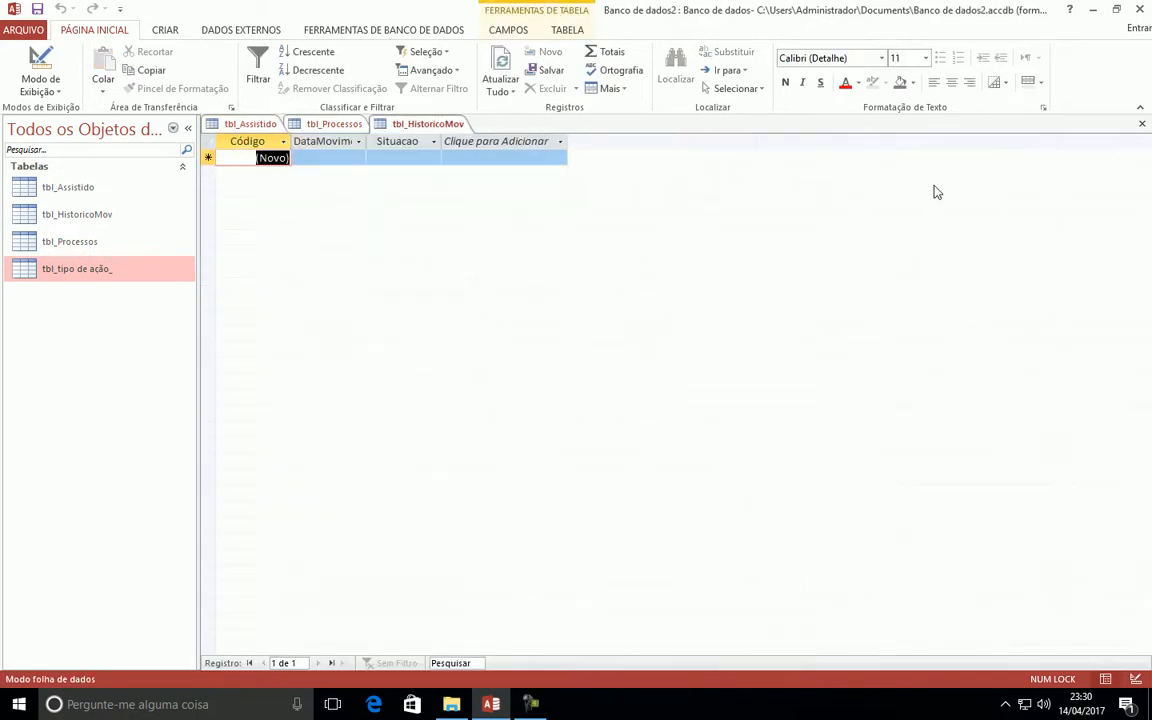
{"action": "left_click", "coordinate": [1142, 122]}
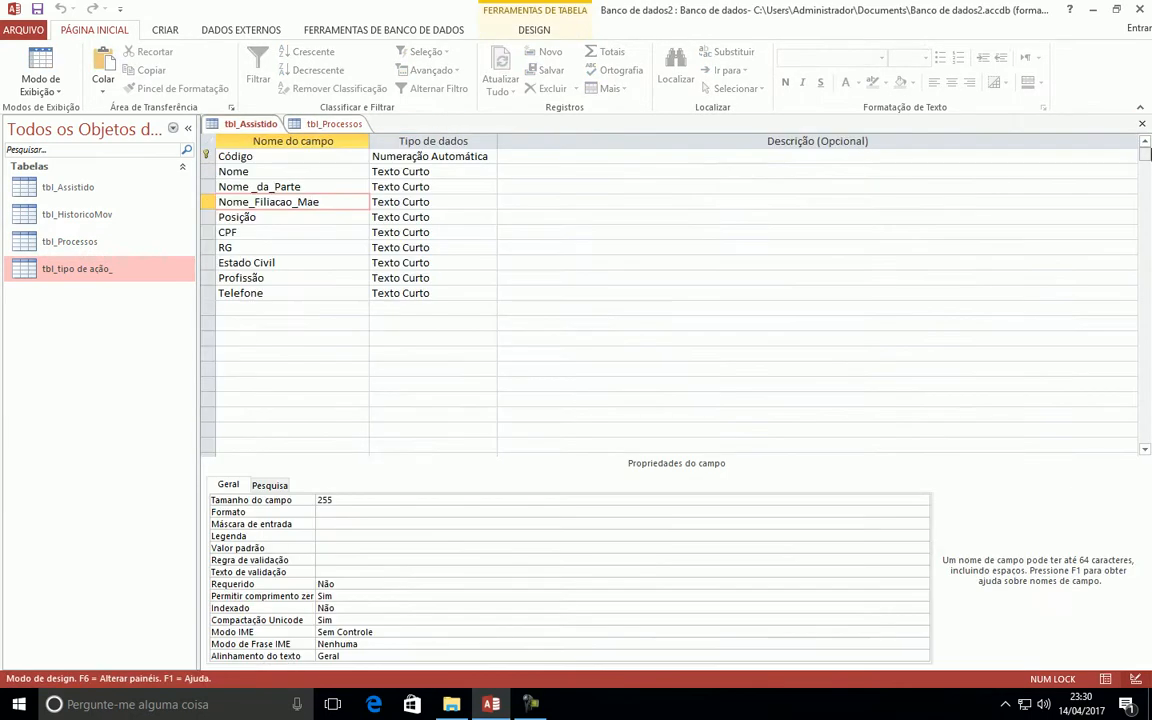
{"action": "left_click", "coordinate": [1142, 123]}
{"action": "left_click", "coordinate": [1142, 123]}
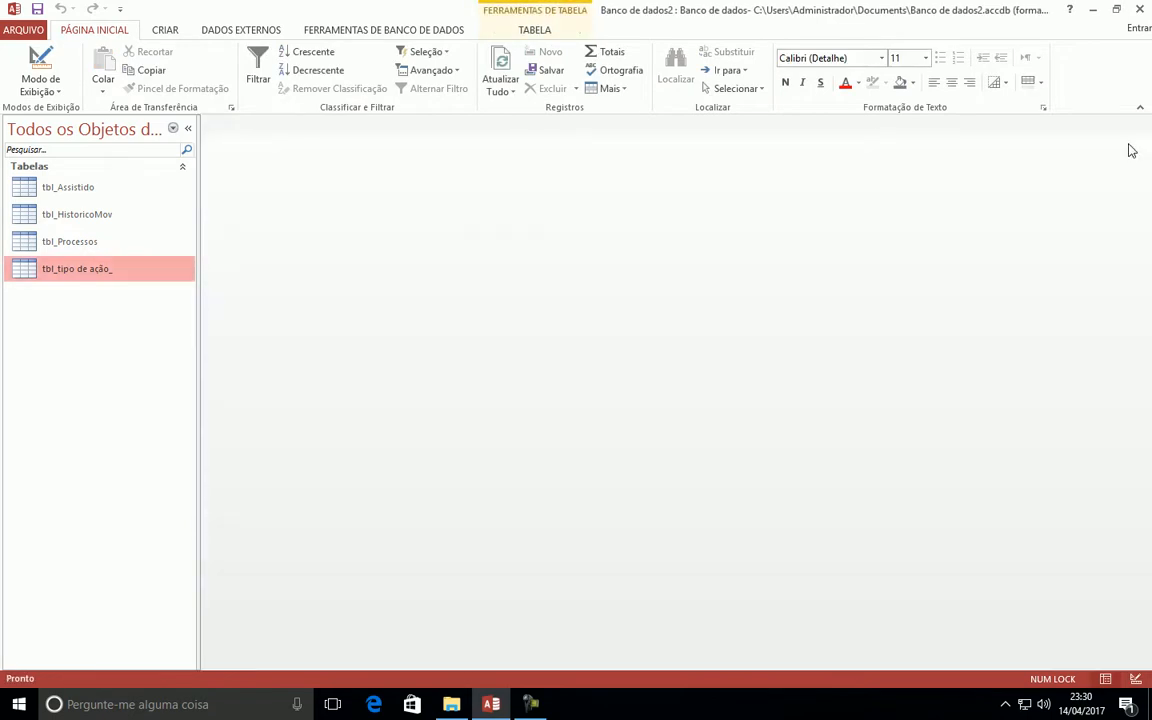
- Open tbl_Assistido directly in Design view, examine its fields from Nome to Estado Civil, and close the table
{"action": "left_click", "coordinate": [78, 187]}
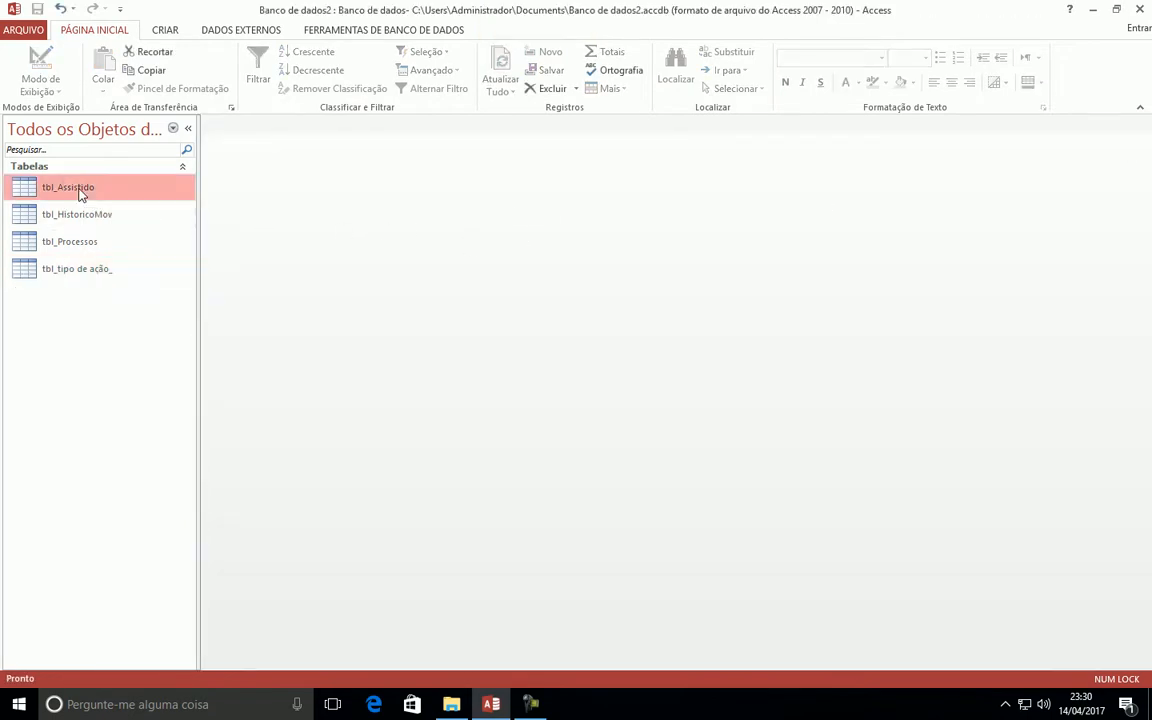
{"action": "right_click", "coordinate": [80, 187]}
{"action": "left_click", "coordinate": [116, 209]}
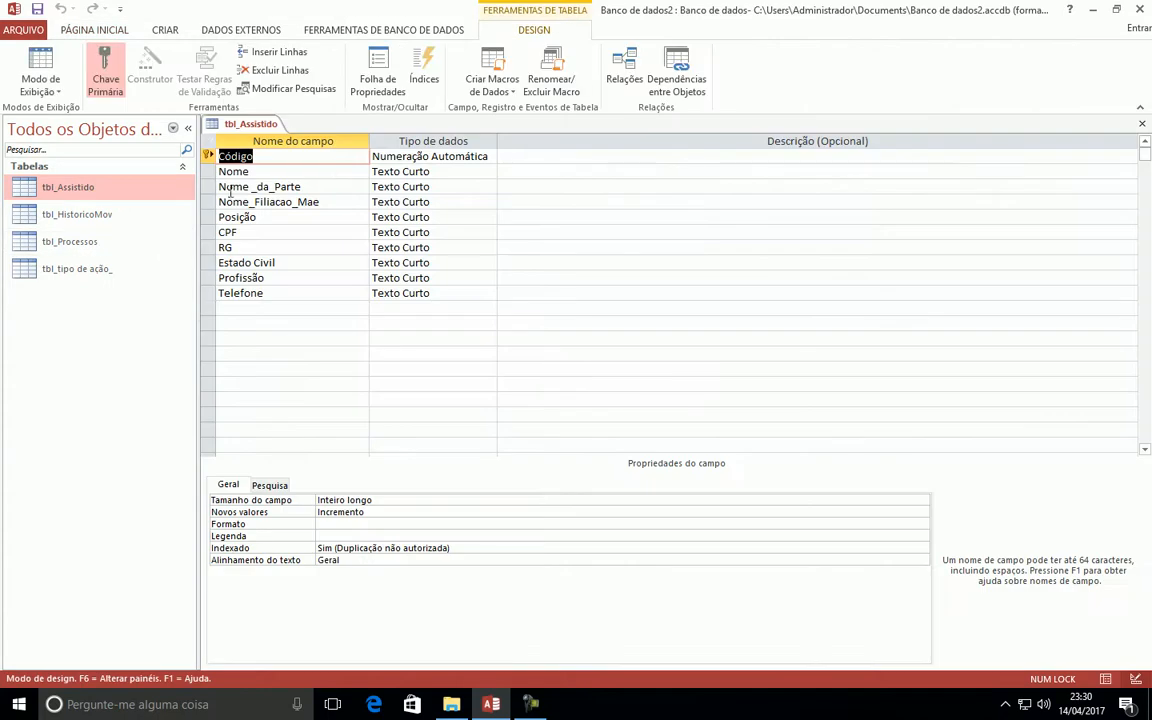
{"action": "left_click", "coordinate": [286, 174]}
{"action": "left_click", "coordinate": [307, 187]}
{"action": "left_click", "coordinate": [322, 206]}
{"action": "left_click", "coordinate": [275, 219]}
{"action": "left_click", "coordinate": [296, 265]}
{"action": "left_click", "coordinate": [288, 250]}
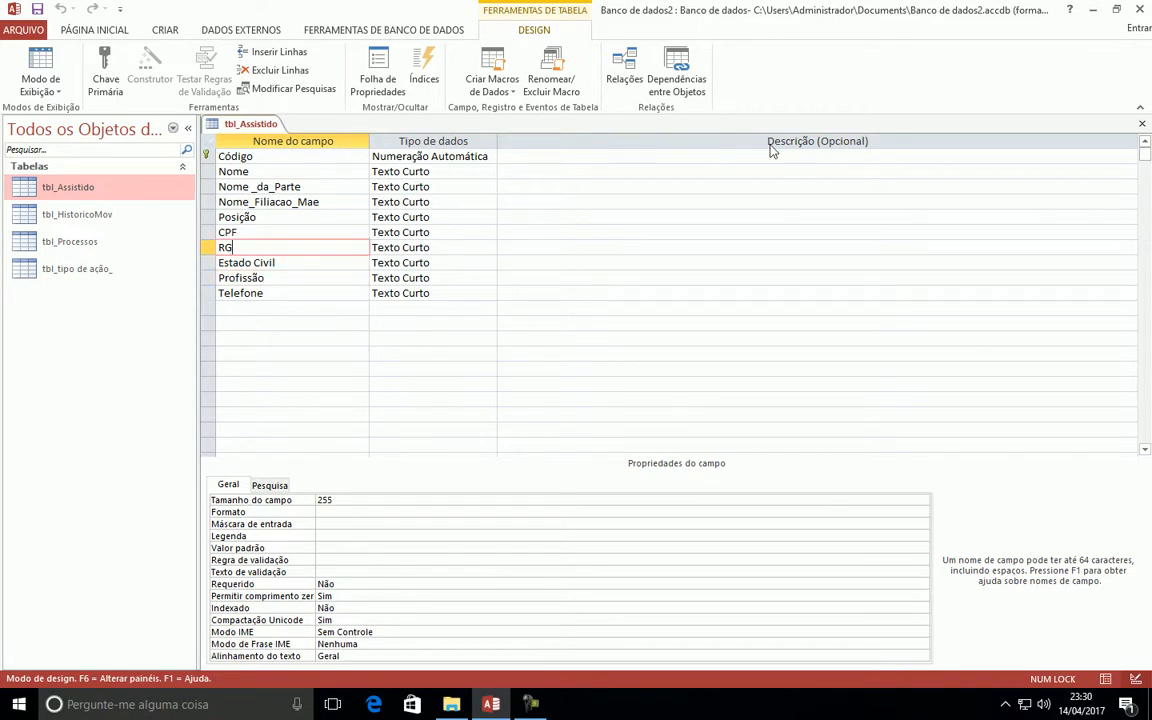
{"action": "left_click", "coordinate": [1141, 123]}
- Open the tbl_Processos table directly in Design view
{"action": "left_click", "coordinate": [90, 224]}
{"action": "right_click", "coordinate": [87, 241]}
{"action": "left_click", "coordinate": [150, 268]}
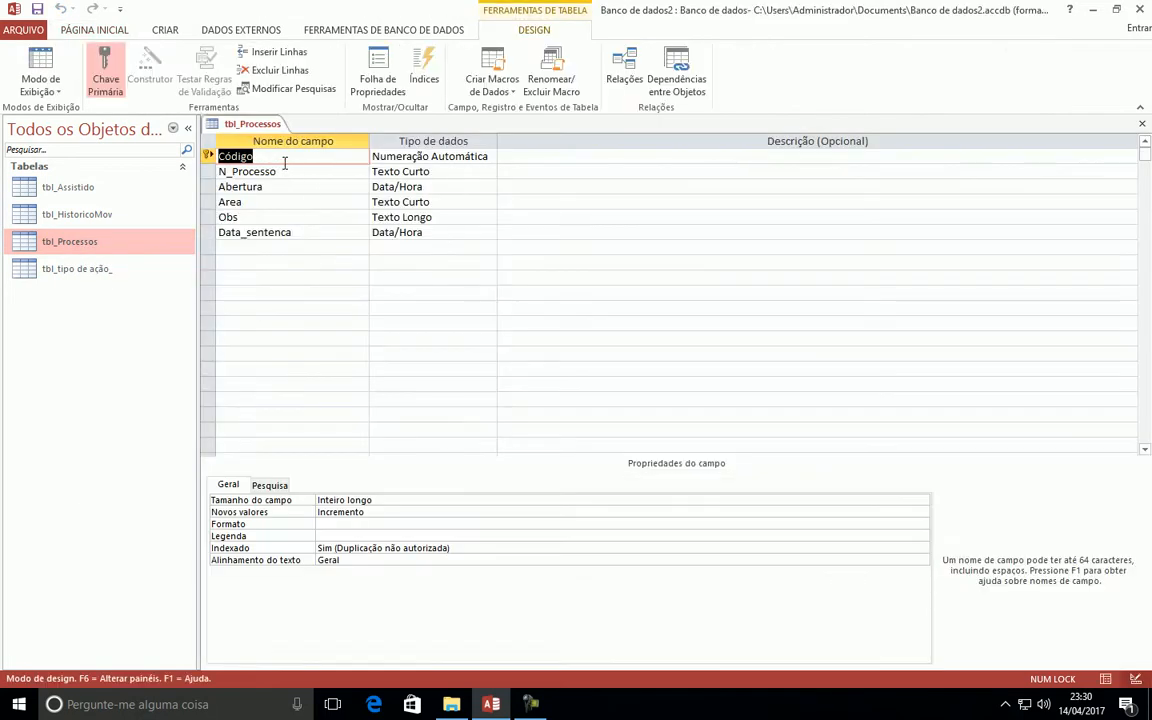
- Examine the field properties of tbl_Processos from N_Processo to Data_sentenca, returning to the N_Processo field
{"action": "key", "text": "Down"}
{"action": "left_click", "coordinate": [280, 186]}
{"action": "left_click", "coordinate": [245, 200]}
{"action": "left_click", "coordinate": [300, 215]}
{"action": "left_click", "coordinate": [333, 236]}
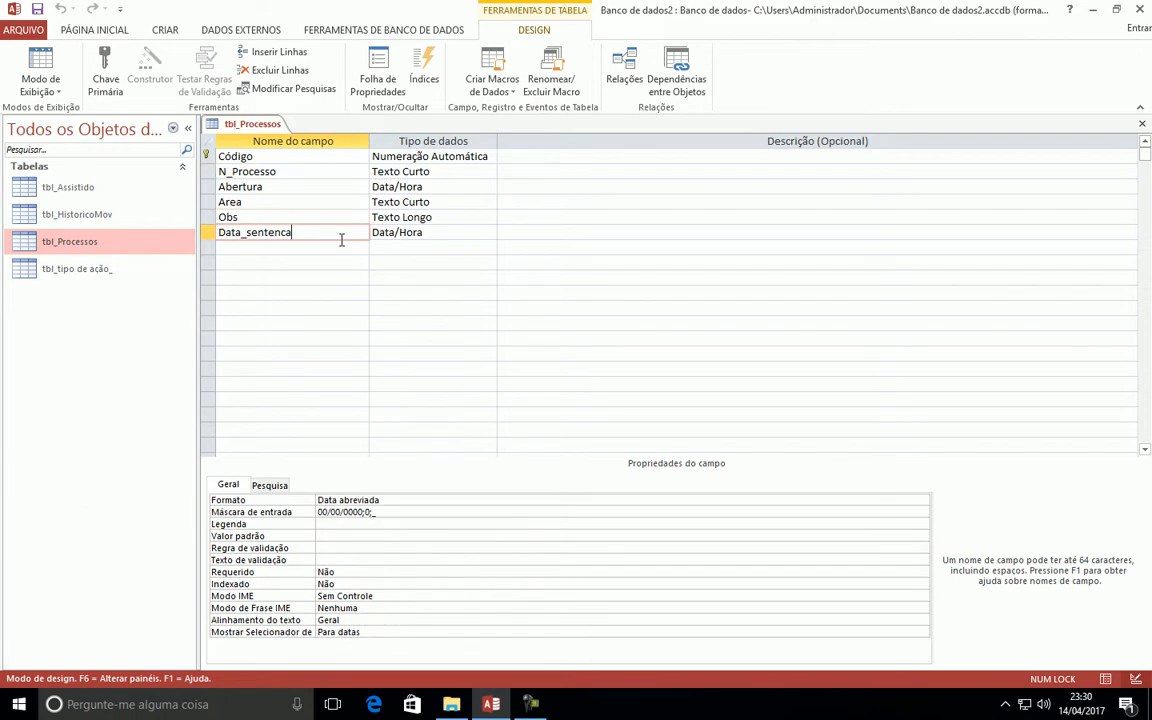
{"action": "left_click", "coordinate": [267, 187]}
{"action": "left_click", "coordinate": [285, 173]}
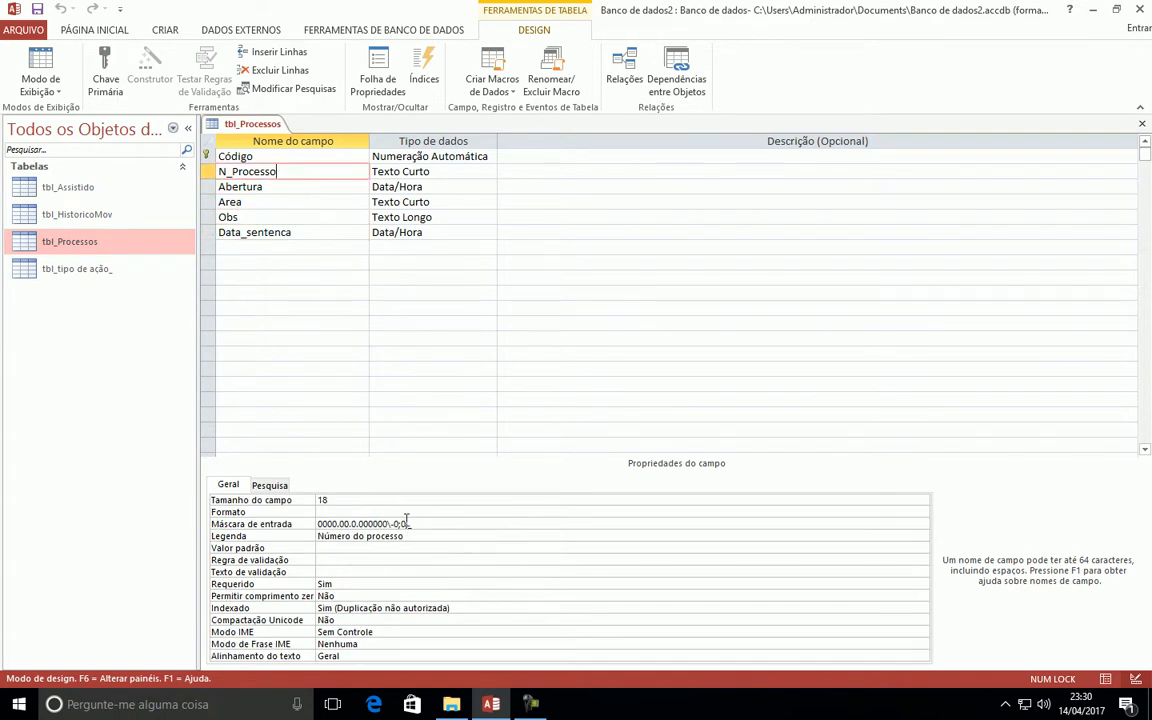
- Examine the Abertura field's properties in tbl_Processos and close the table
{"action": "left_click", "coordinate": [284, 187]}
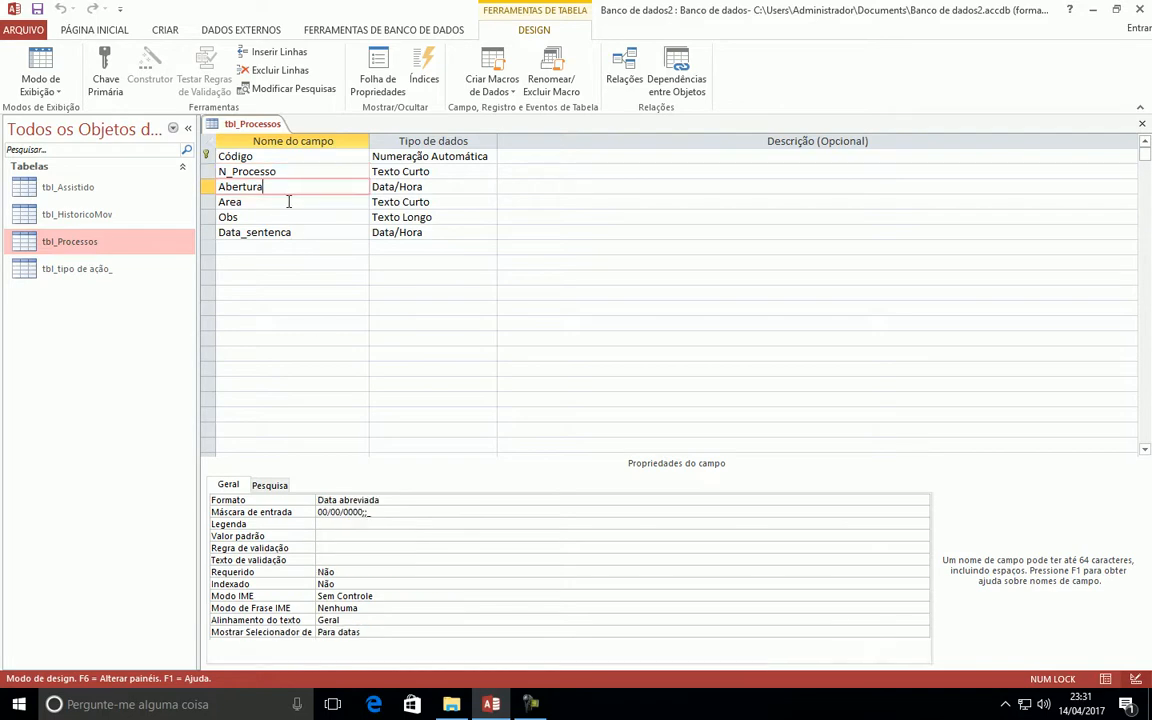
{"action": "left_click", "coordinate": [1143, 124]}
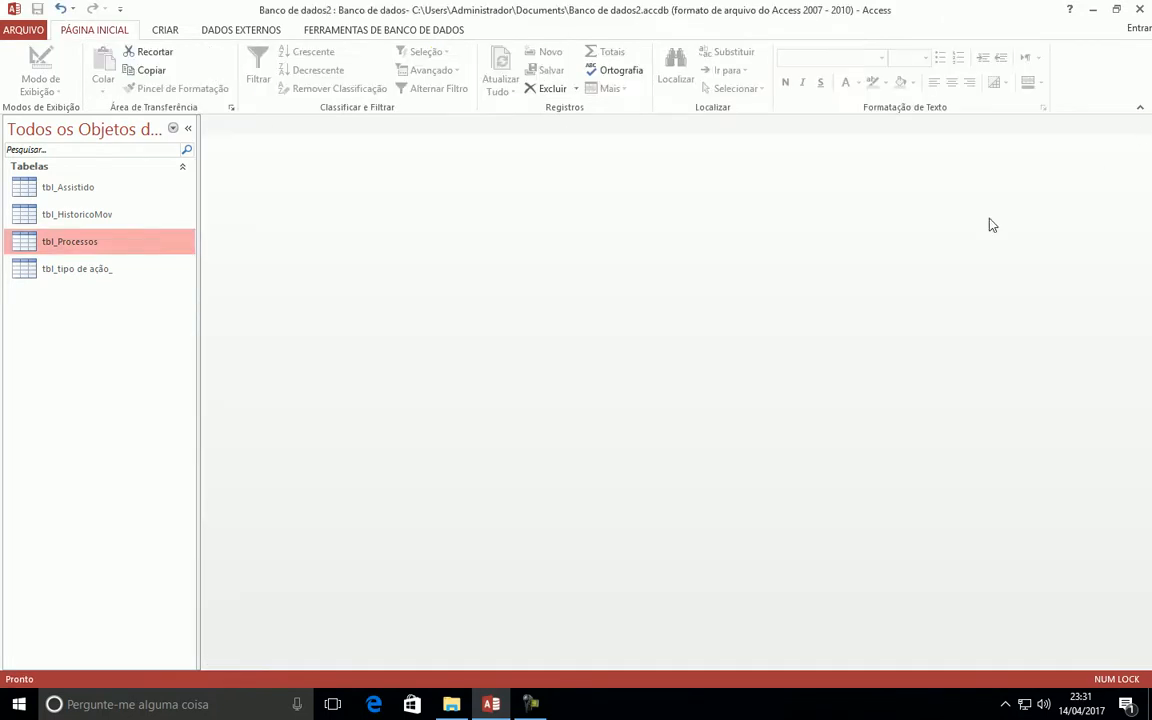
- Open tbl_tipo de ação_ in Design view, examine the Tipo_DE_ACAO field and the table's records, and close it
{"action": "left_click", "coordinate": [72, 271]}
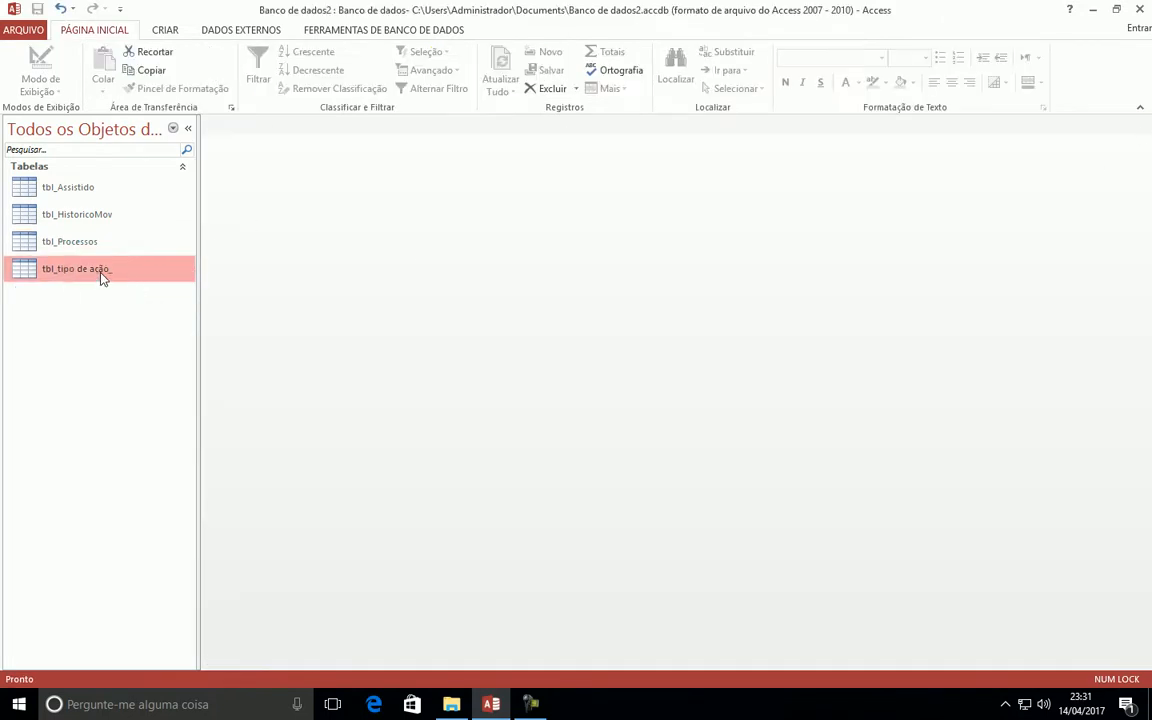
{"action": "right_click", "coordinate": [110, 268]}
{"action": "left_click", "coordinate": [150, 298]}
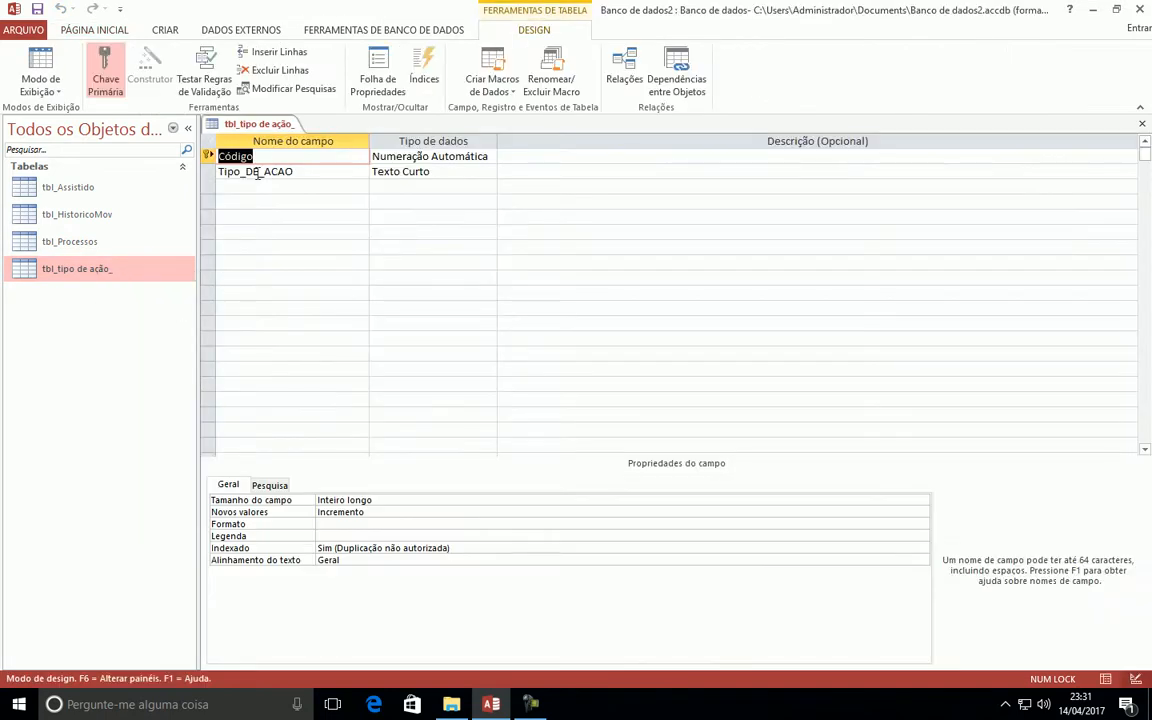
{"action": "left_click", "coordinate": [316, 173]}
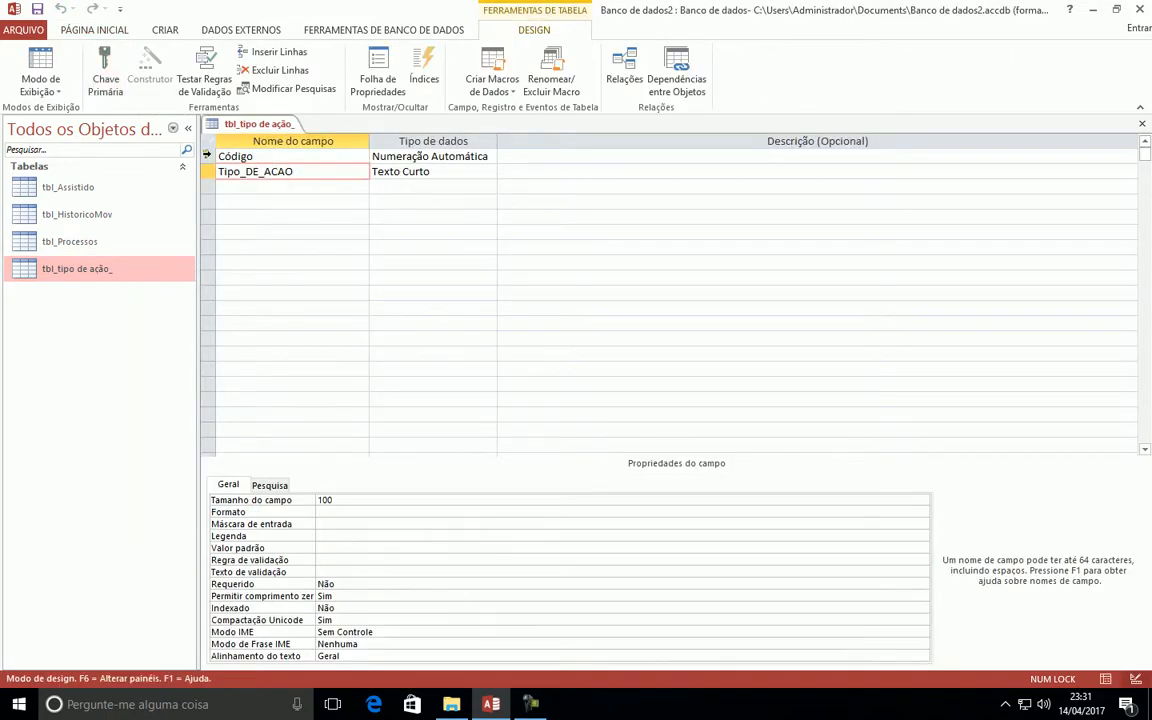
{"action": "left_click", "coordinate": [38, 62]}
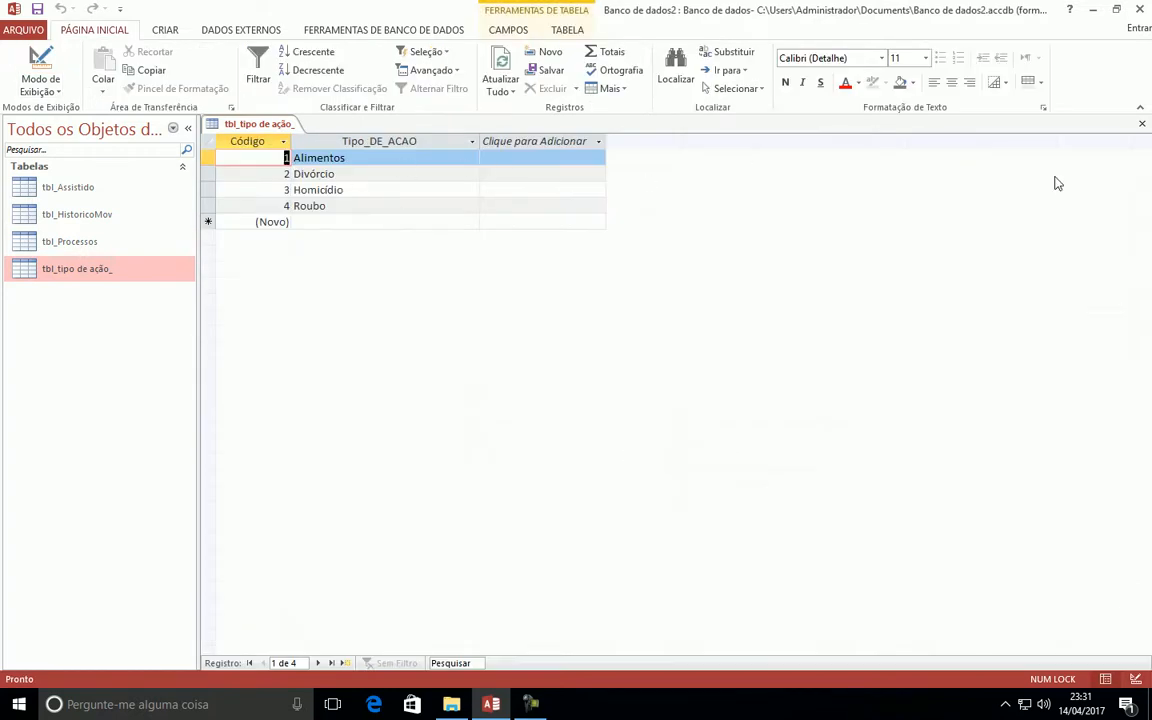
{"action": "left_click", "coordinate": [1141, 123]}
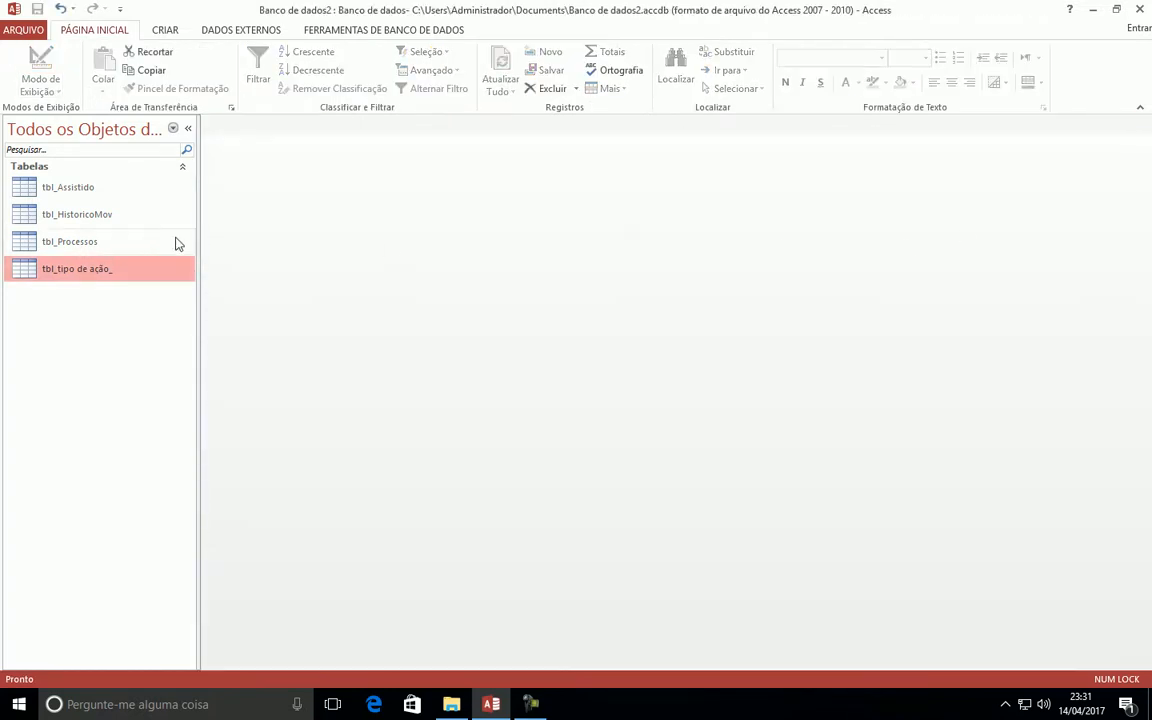
- Open the Relationships window and add the tbl_Assistido and tbl_Processos tables to it
{"action": "mouse_move", "coordinate": [198, 253]}
{"action": "left_mouse_down"}
{"action": "mouse_move", "coordinate": [243, 256]}
{"action": "mouse_move", "coordinate": [192, 255]}
{"action": "left_mouse_up"}
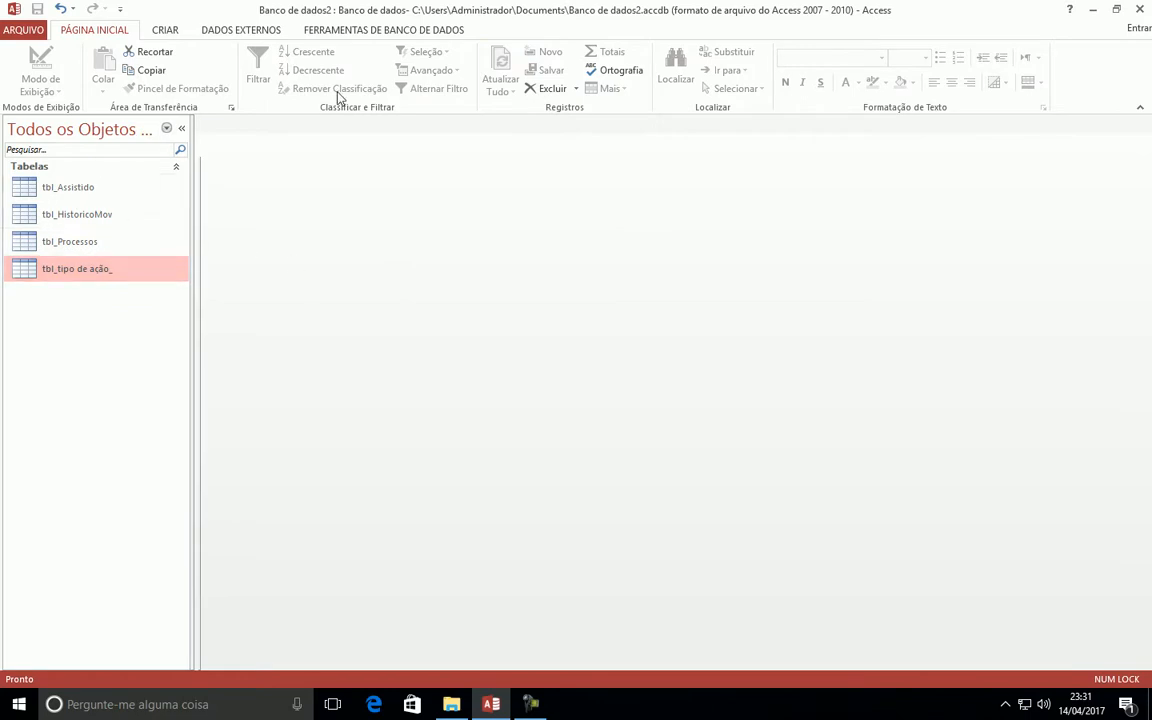
{"action": "left_click", "coordinate": [303, 30]}
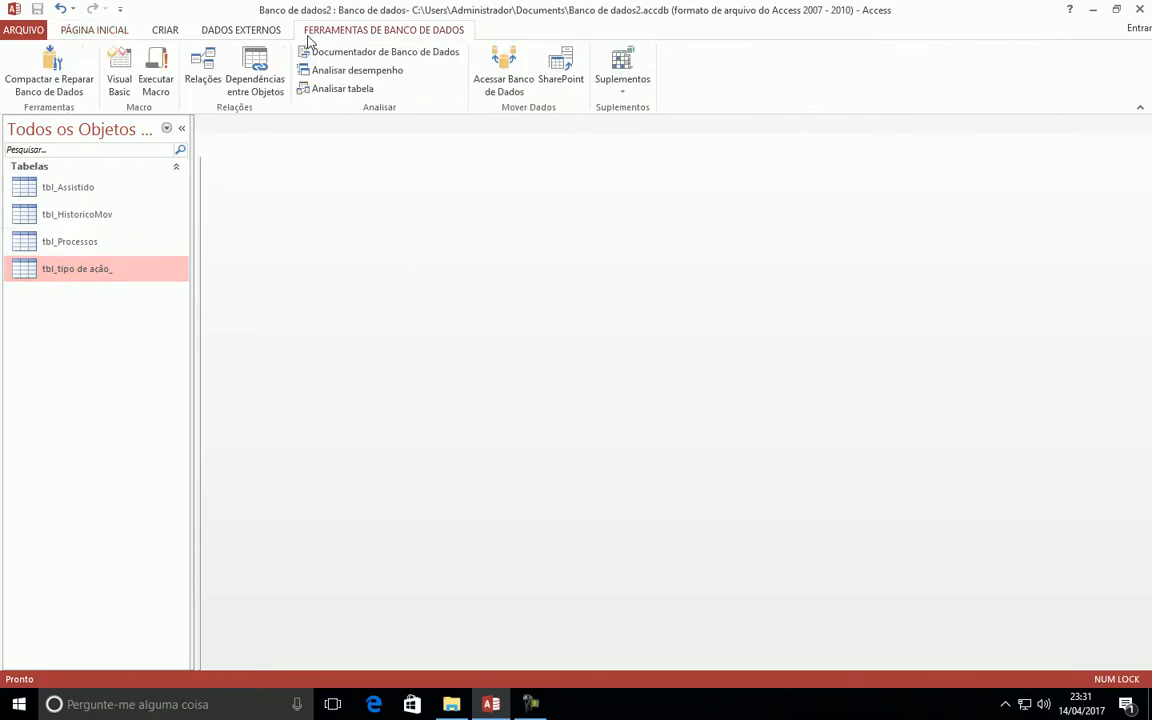
{"action": "left_click", "coordinate": [208, 80]}
{"action": "left_click_drag", "start_coordinate": [540, 162], "coordinate": [655, 199]}
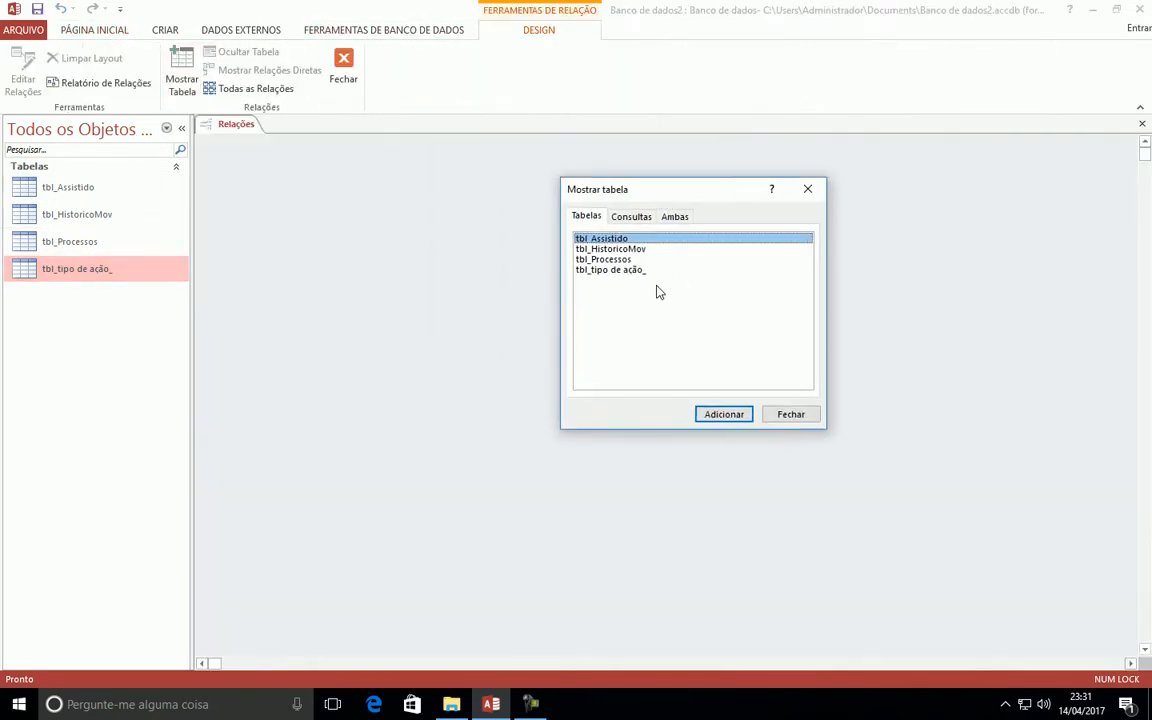
{"action": "double_click", "coordinate": [615, 240]}
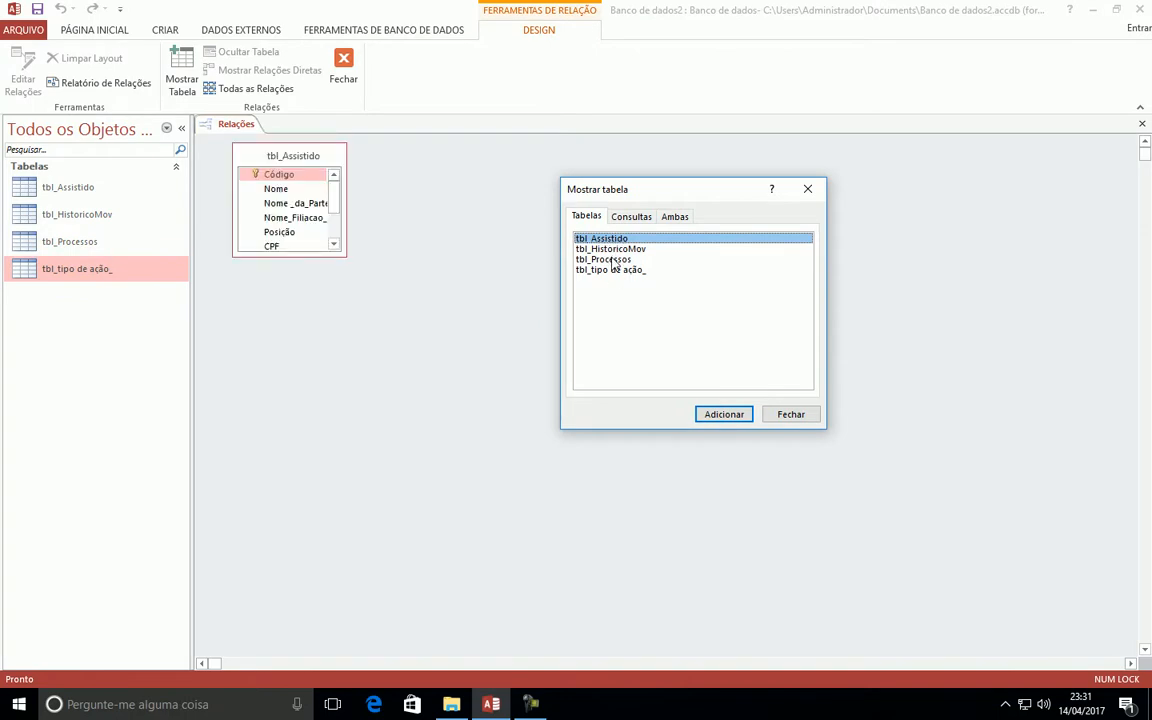
{"action": "double_click", "coordinate": [615, 261]}
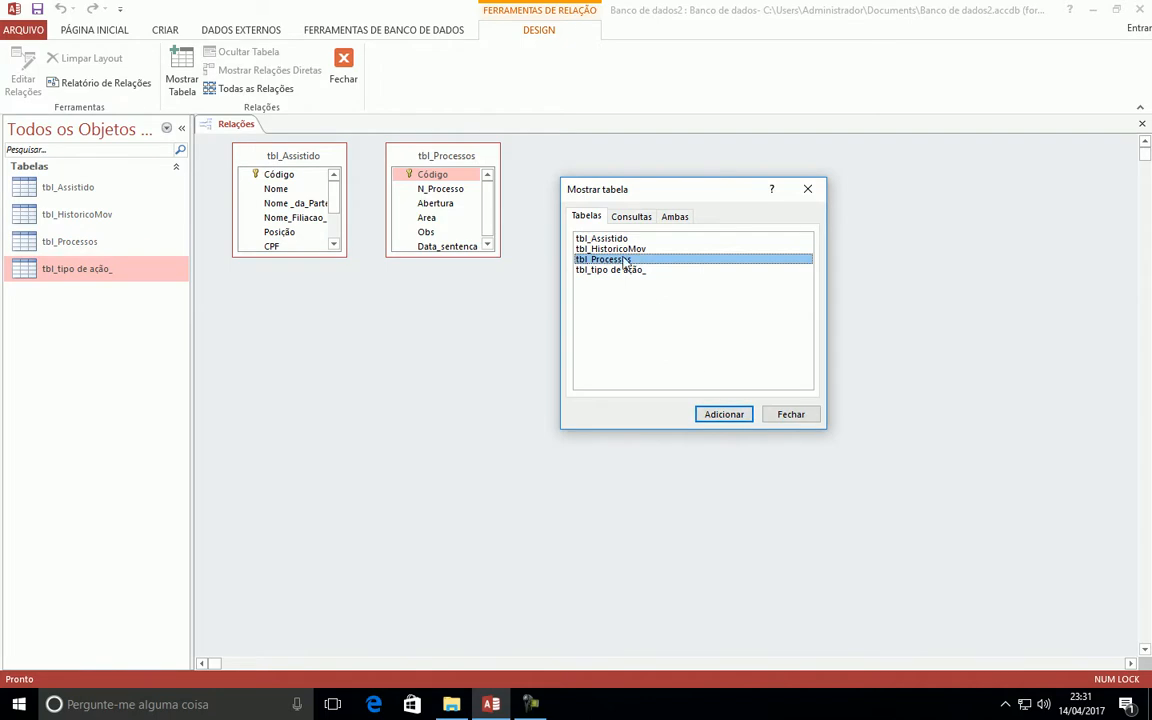
{"action": "left_click", "coordinate": [775, 416]}
- Separate the tbl_Processos and tbl_Assistido boxes in the relationships diagram and enlarge both so all their fields fit
{"action": "left_click_drag", "start_coordinate": [420, 155], "coordinate": [596, 215]}
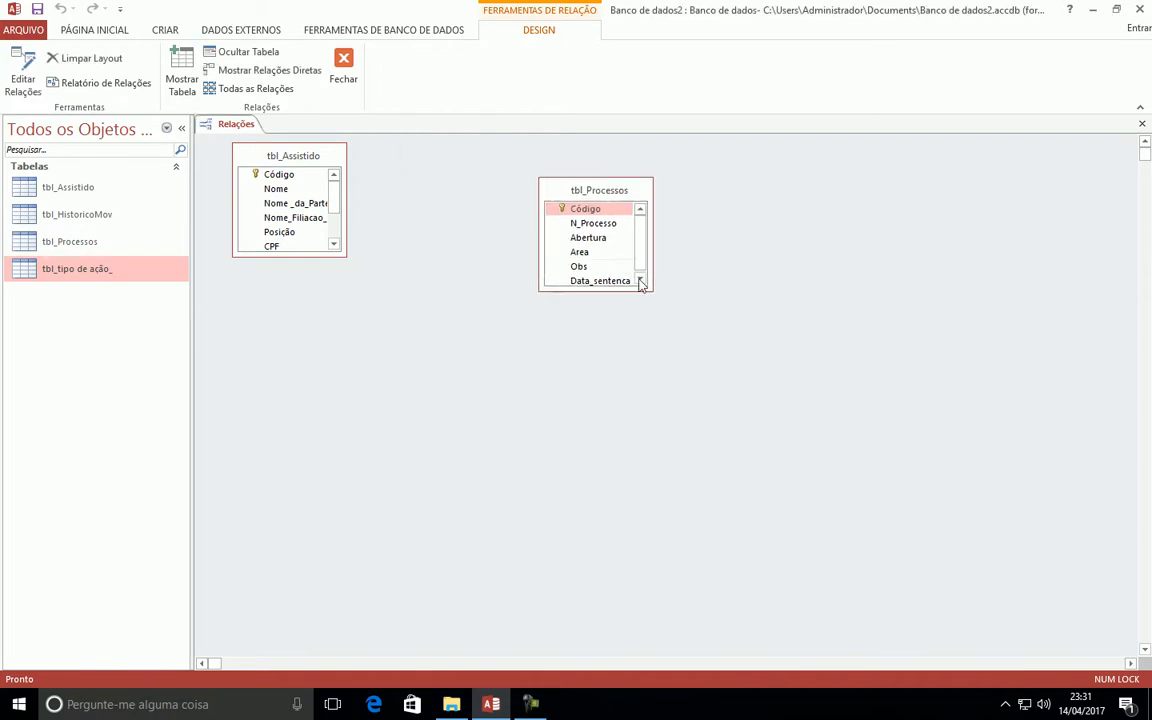
{"action": "left_click_drag", "start_coordinate": [650, 288], "coordinate": [764, 413]}
{"action": "left_click_drag", "start_coordinate": [327, 159], "coordinate": [357, 193]}
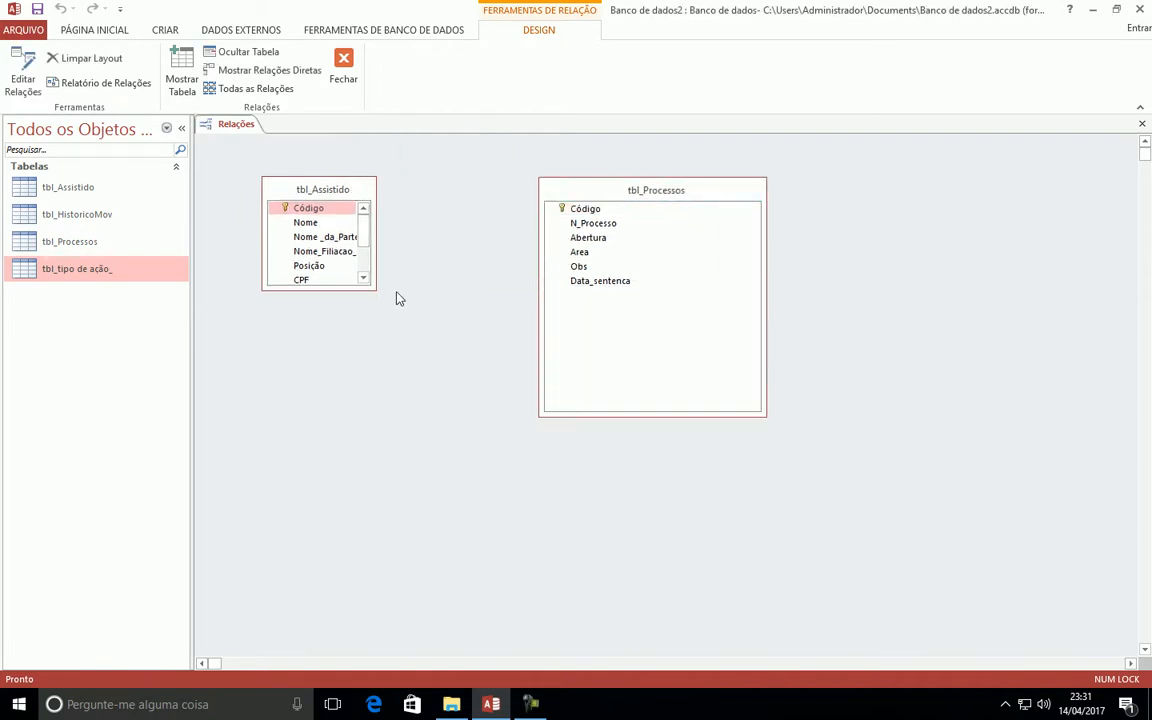
{"action": "left_click_drag", "start_coordinate": [377, 290], "coordinate": [456, 418]}
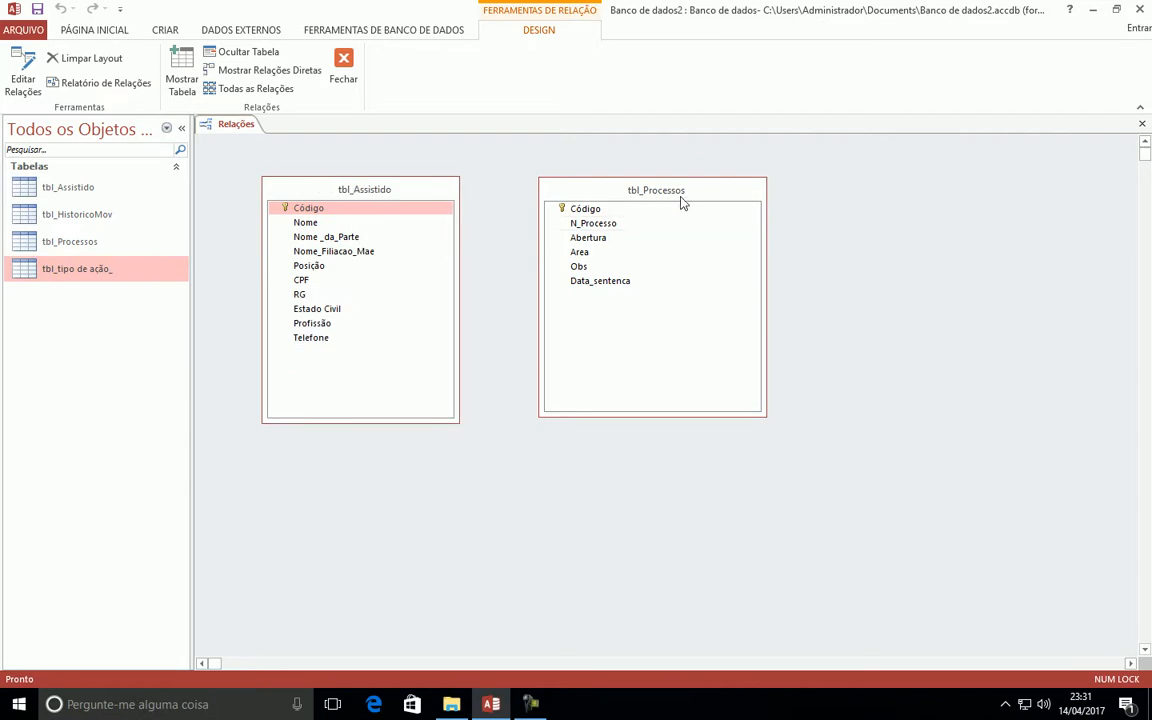
- Arrange the tbl_Assistido and tbl_Processos boxes side by side at nearly the same height, leaving a gap between them
{"action": "left_click_drag", "start_coordinate": [680, 200], "coordinate": [632, 200]}
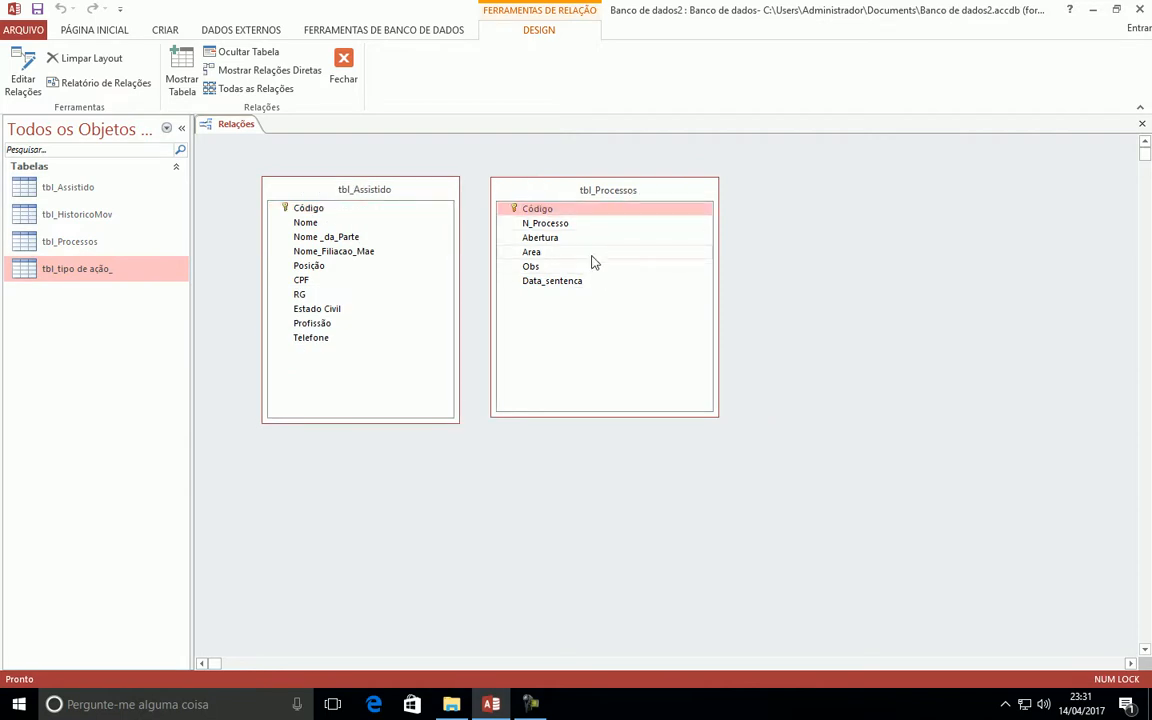
{"action": "left_click_drag", "start_coordinate": [398, 200], "coordinate": [372, 192]}
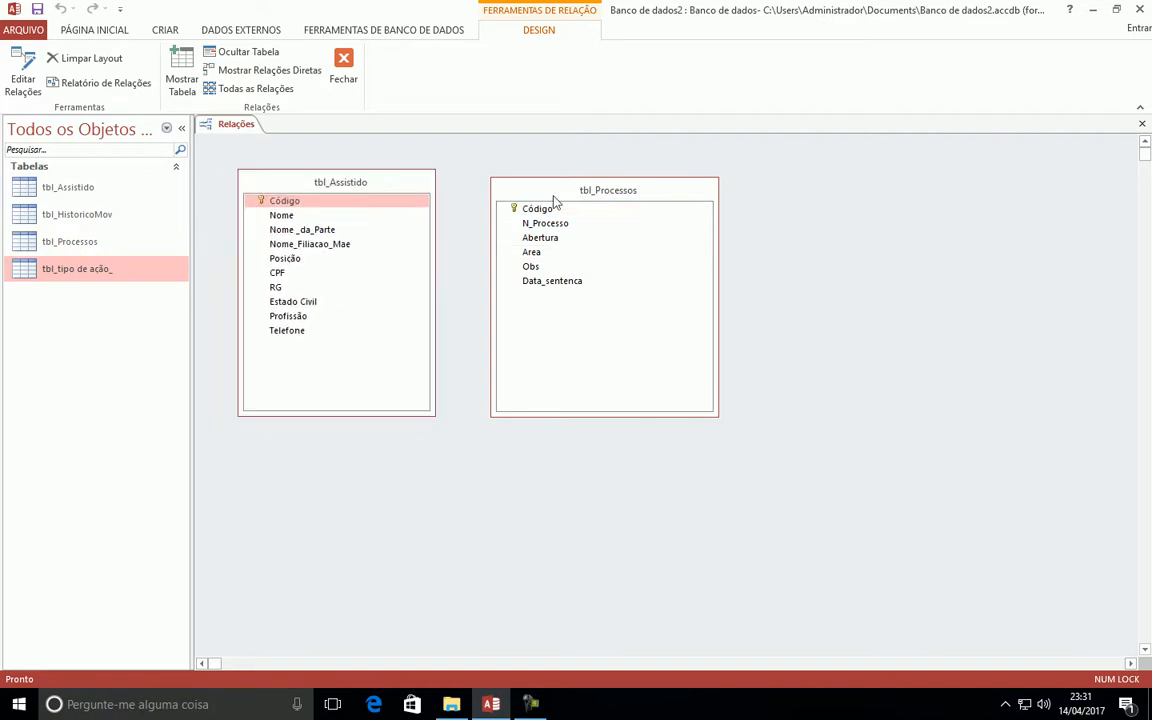
{"action": "left_click", "coordinate": [625, 197]}
{"action": "left_click_drag", "start_coordinate": [625, 197], "coordinate": [662, 211]}
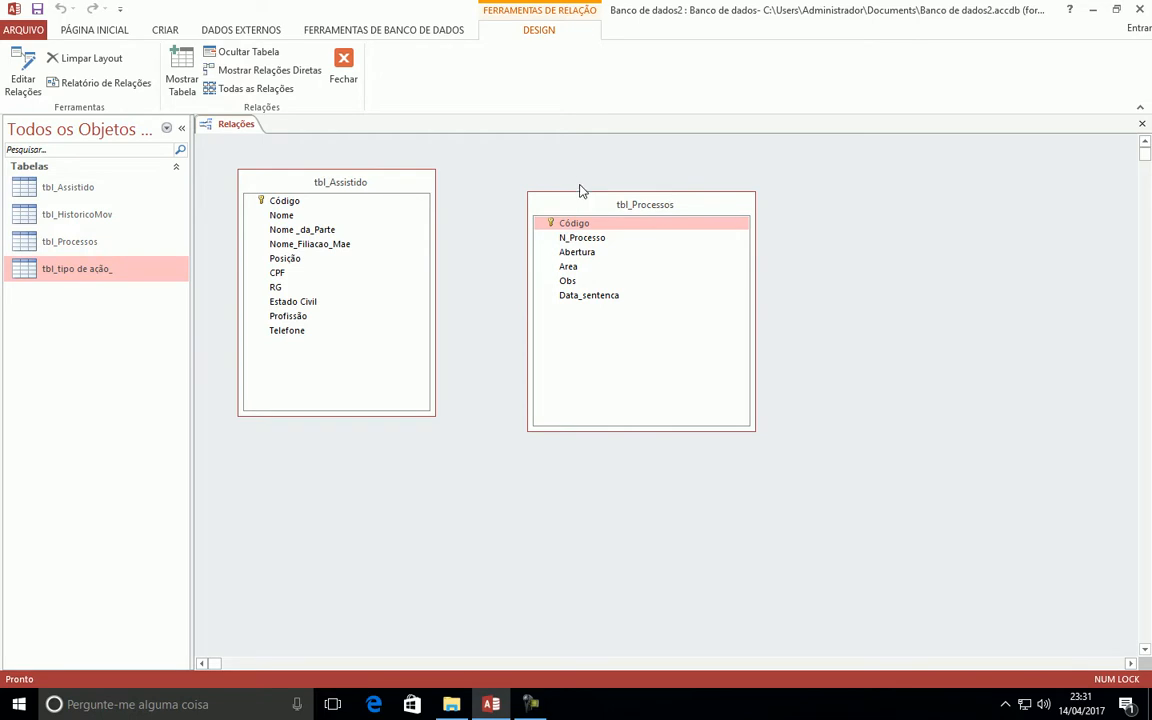
{"action": "mouse_move", "coordinate": [573, 209]}
{"action": "left_mouse_down"}
{"action": "mouse_move", "coordinate": [542, 204]}
{"action": "mouse_move", "coordinate": [574, 228]}
{"action": "left_mouse_up"}
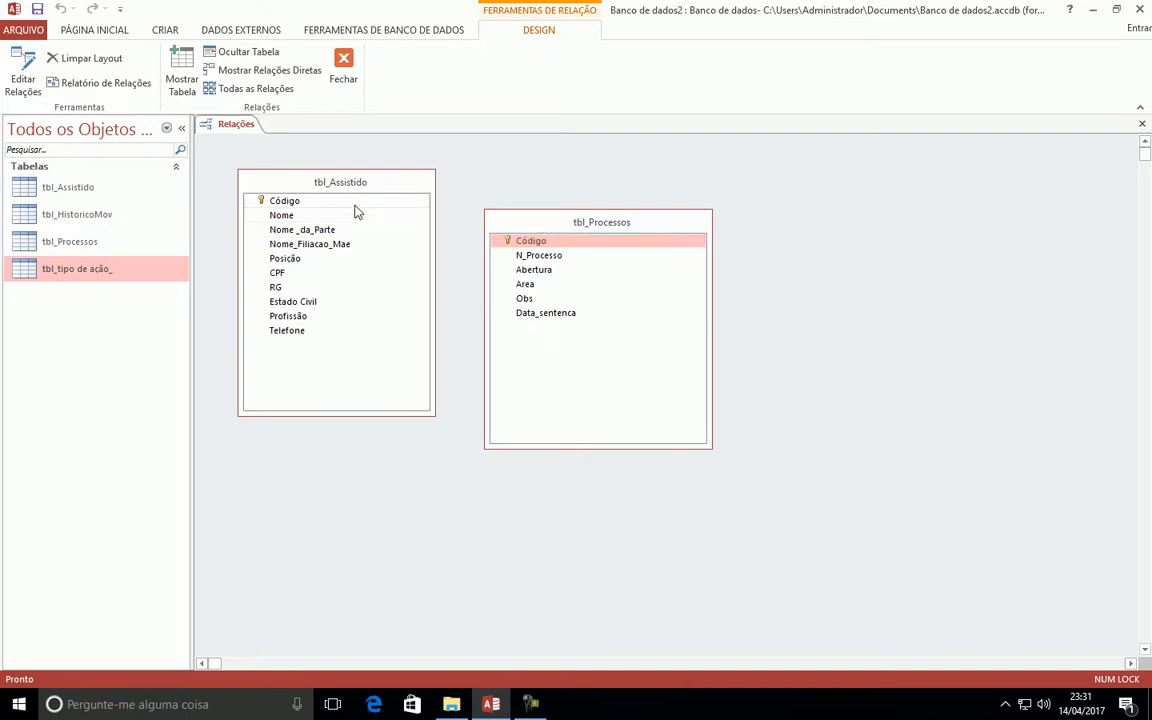
{"action": "mouse_move", "coordinate": [645, 220]}
{"action": "left_mouse_down"}
{"action": "mouse_move", "coordinate": [684, 216]}
{"action": "mouse_move", "coordinate": [646, 215]}
{"action": "left_mouse_up"}
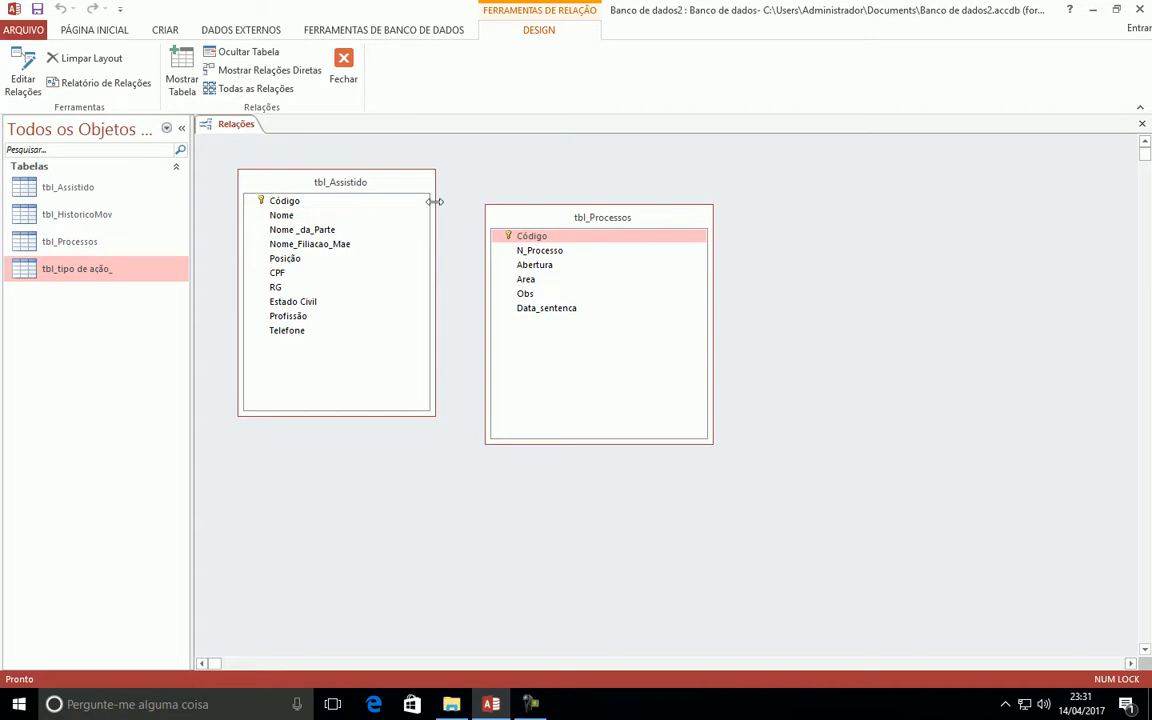
{"action": "left_click_drag", "start_coordinate": [419, 183], "coordinate": [410, 208]}
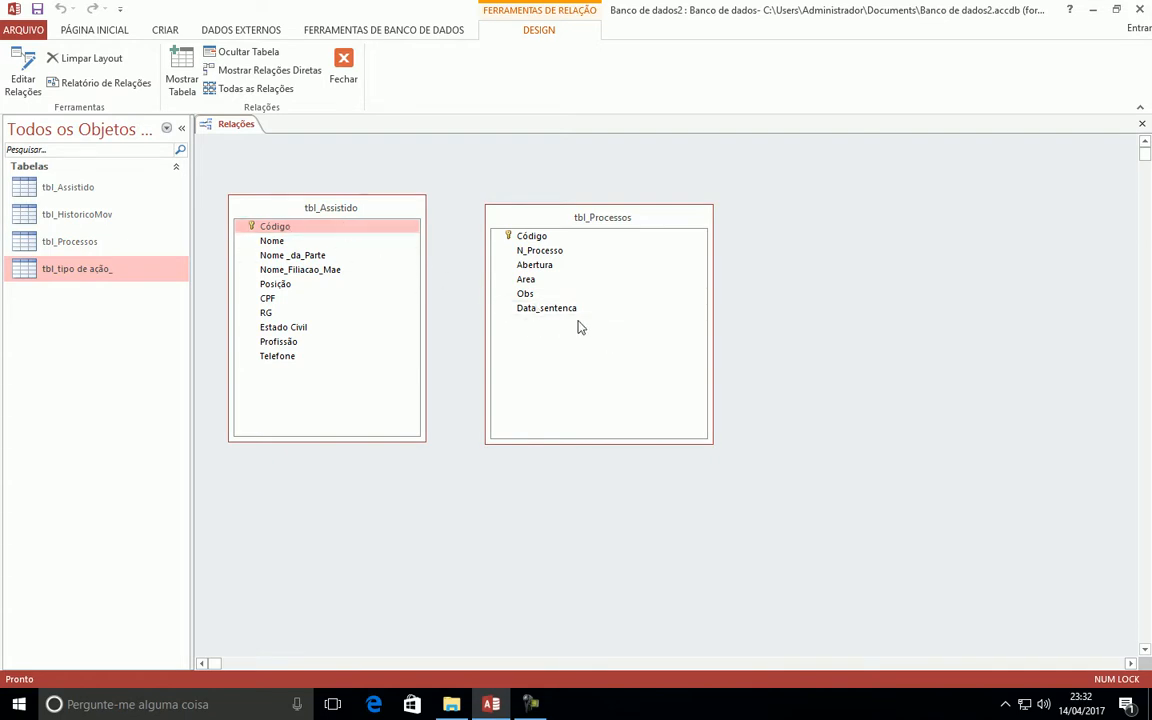
- Open tbl_Assistido's design from the relationships diagram, check the Código field's data type and the datasheet, and close the table
{"action": "right_click", "coordinate": [368, 229]}
{"action": "left_click", "coordinate": [408, 262]}
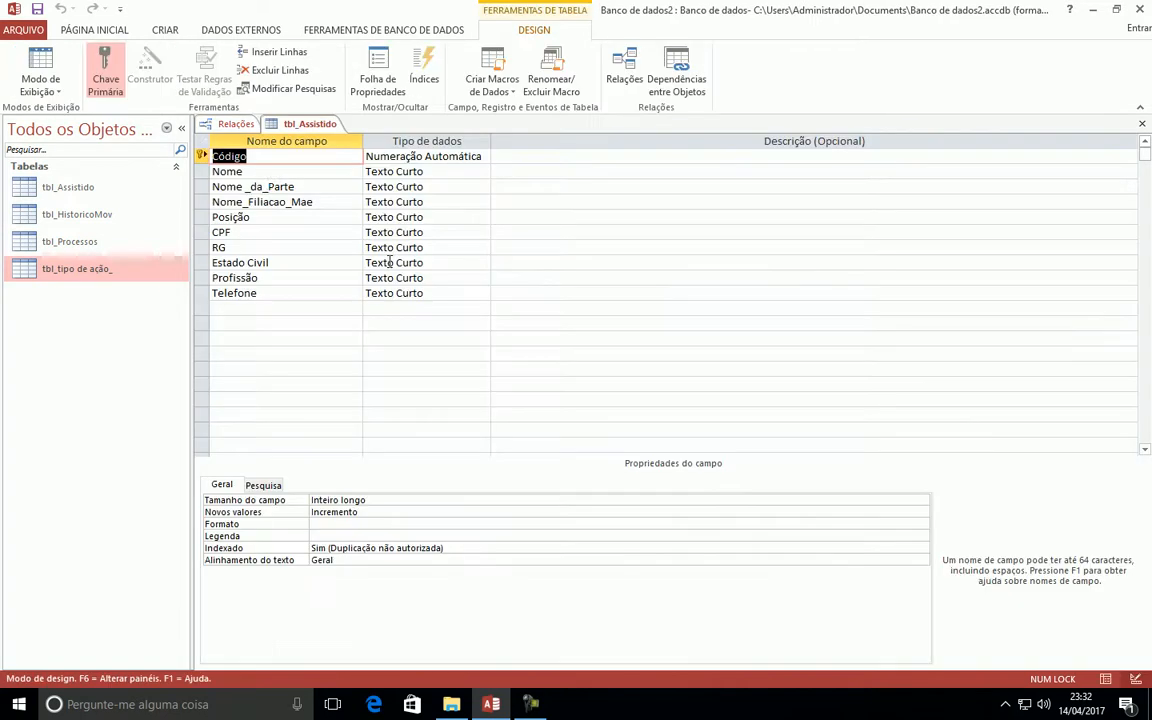
{"action": "left_click", "coordinate": [395, 156]}
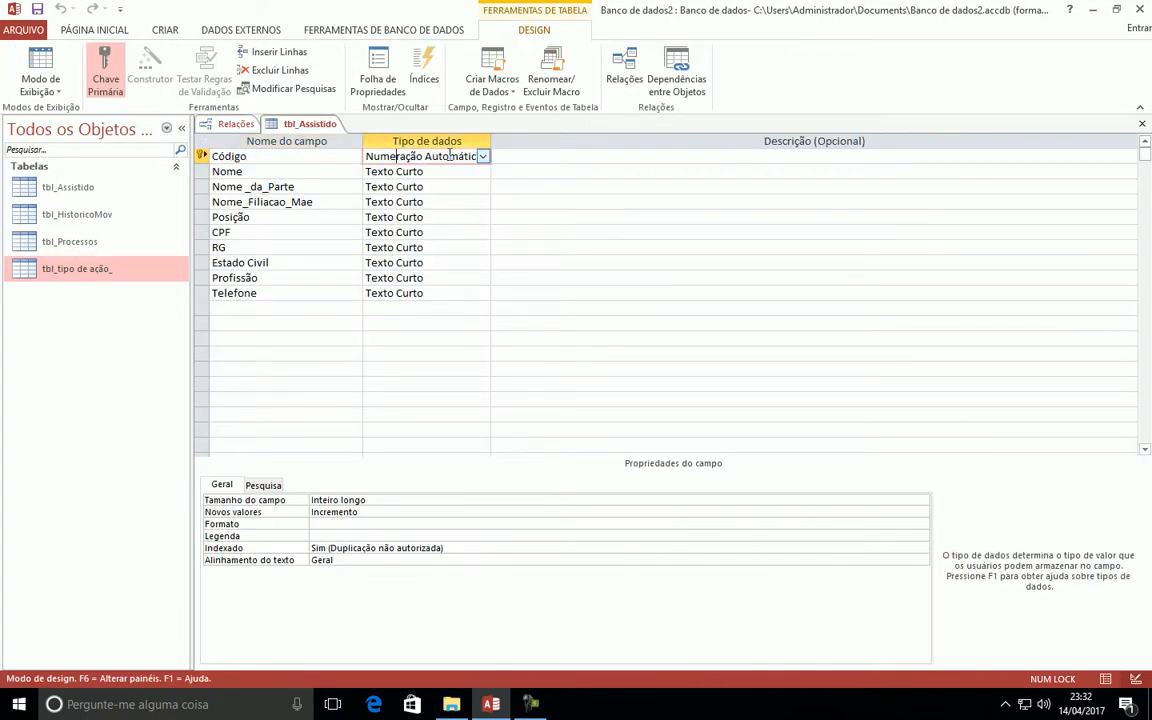
{"action": "left_click", "coordinate": [52, 66]}
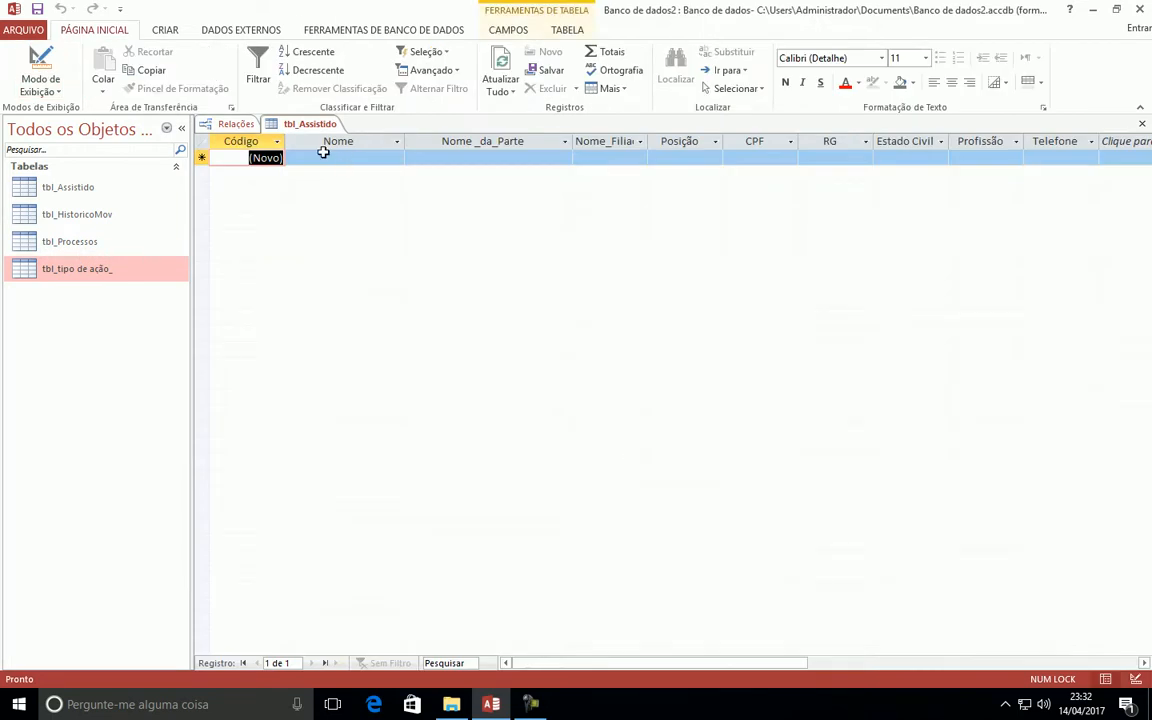
{"action": "left_click", "coordinate": [1142, 124]}
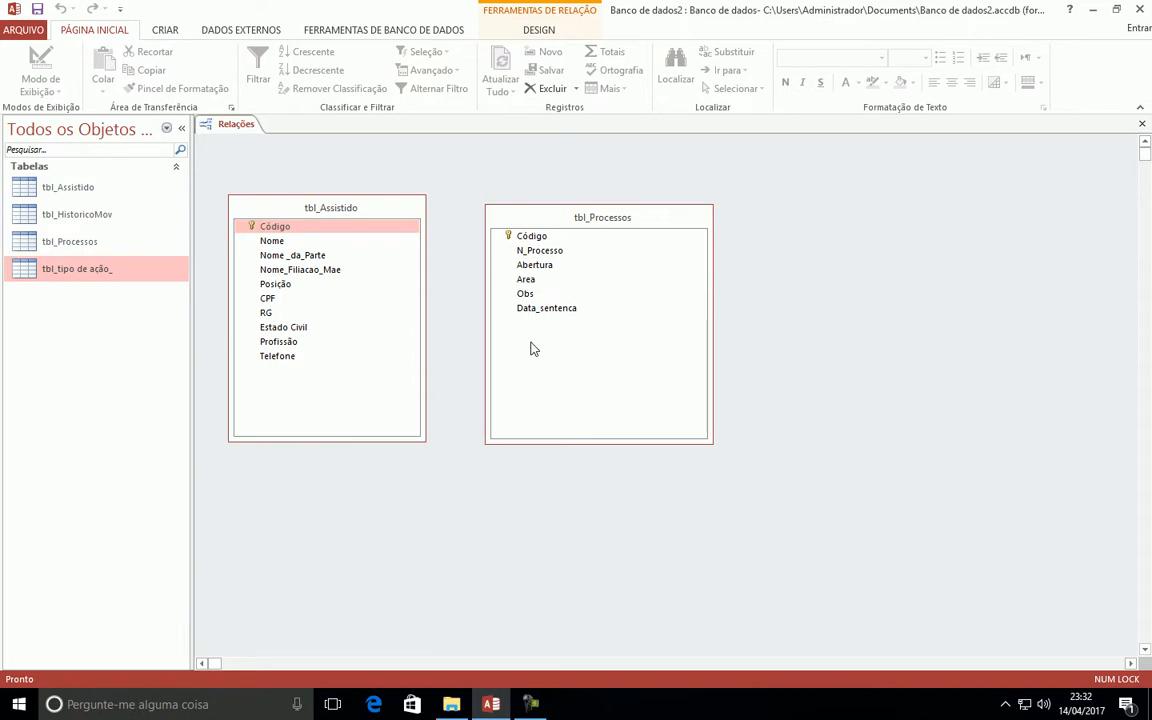
- Open tbl_Processos's design from the relationships diagram and add a CodAssistido field with the Número data type
{"action": "right_click", "coordinate": [578, 226]}
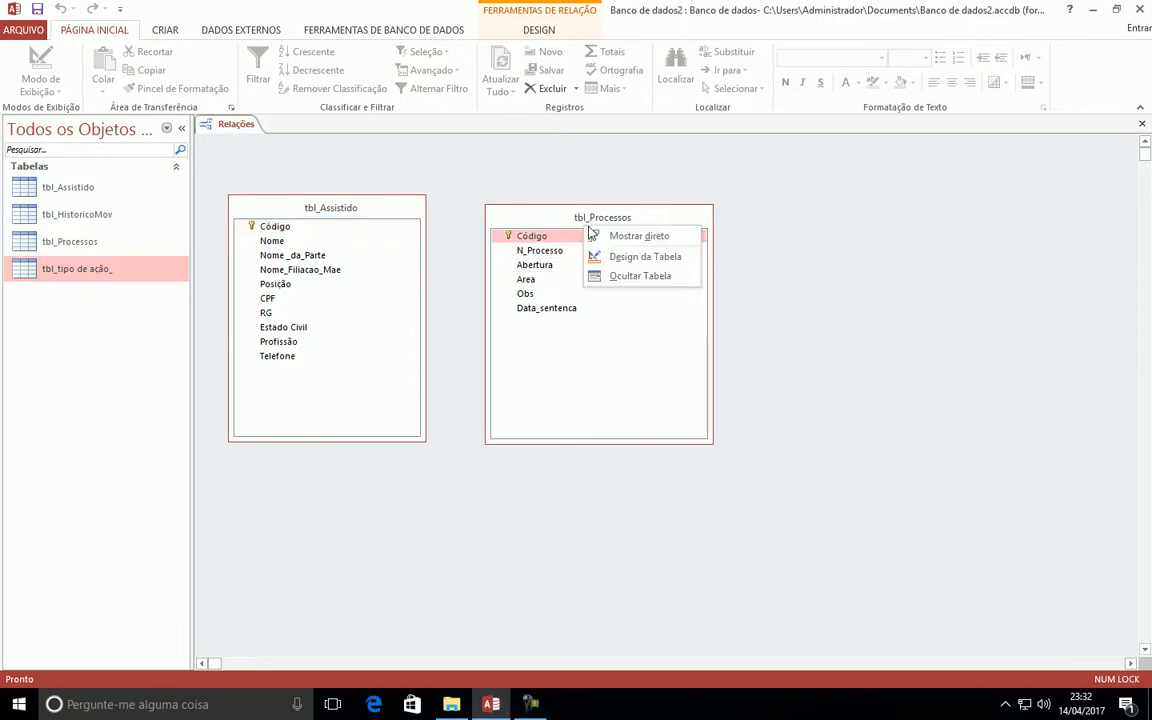
{"action": "left_click", "coordinate": [592, 251]}
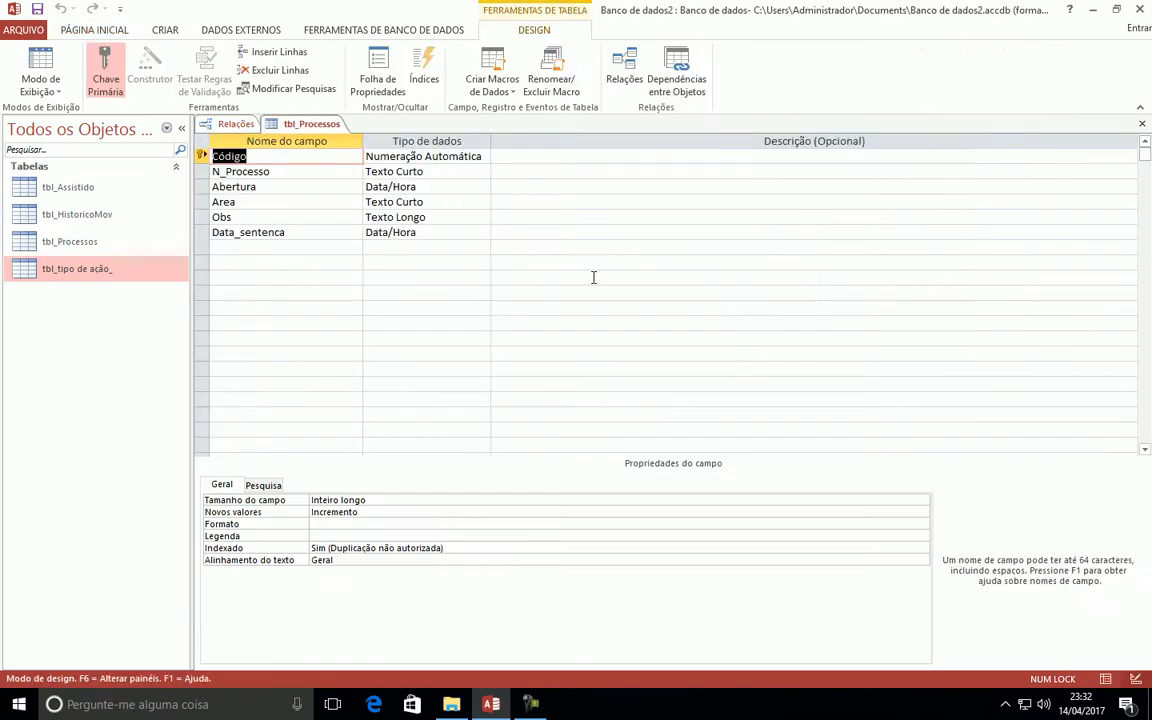
{"action": "left_click", "coordinate": [258, 248]}
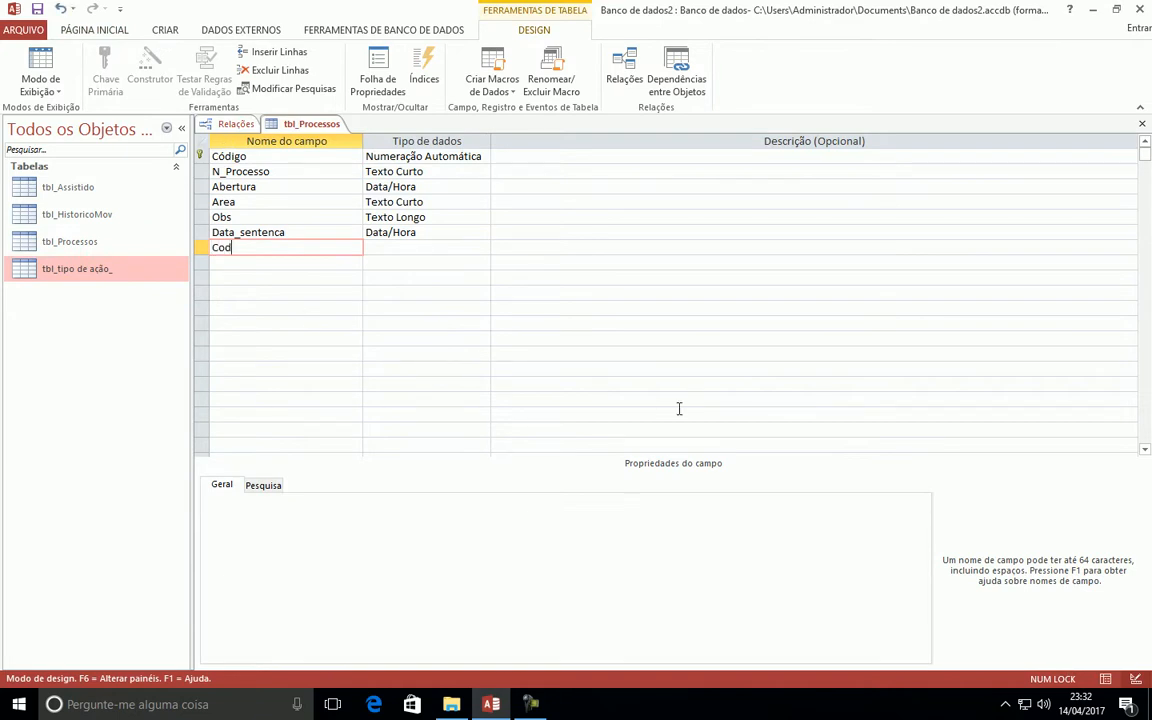
{"action": "type", "text": "CodAssistido"}
{"action": "key", "text": "Tab"}
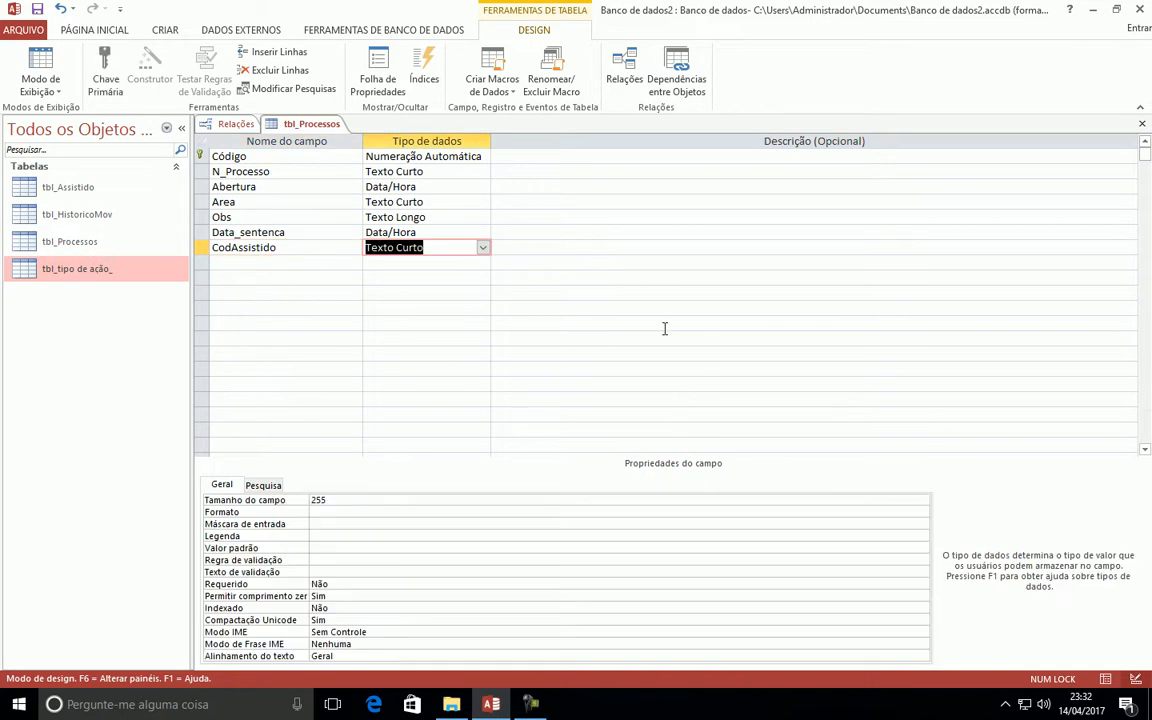
{"action": "left_click", "coordinate": [482, 248]}
{"action": "left_click", "coordinate": [395, 292]}
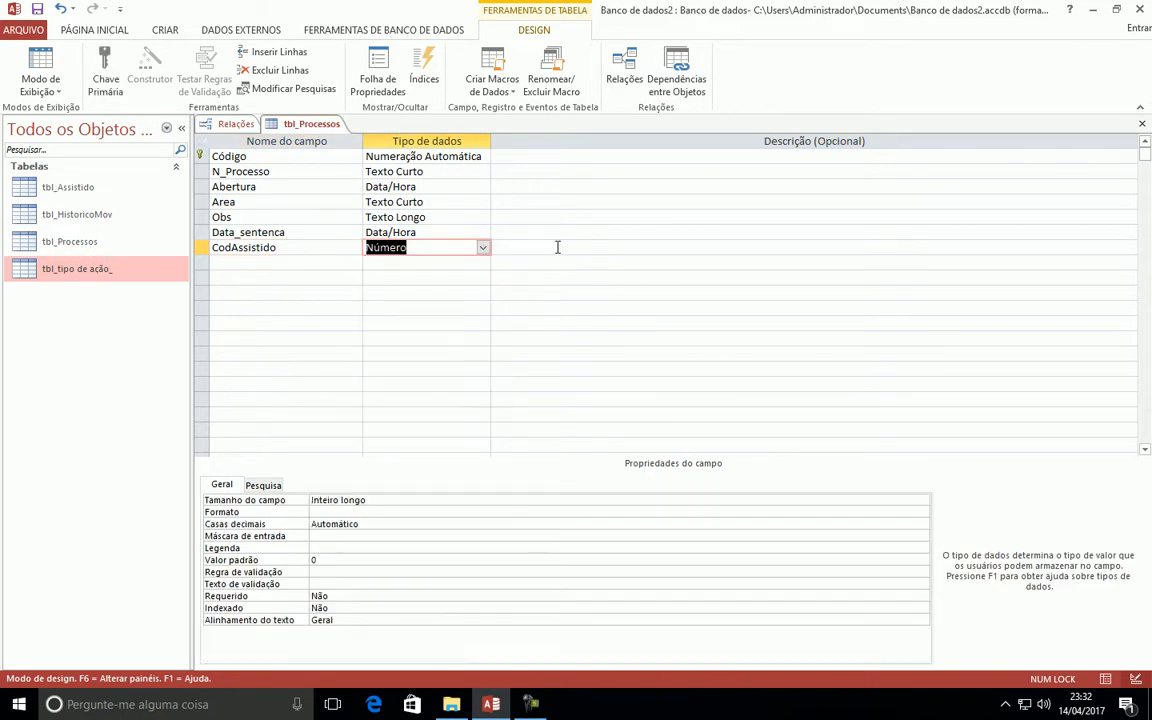
- Describe the CodAssistido field as "Campo de conexão com tabela mãe Assistido", then save and close tbl_Processos's design
{"action": "key", "text": "Tab"}
{"action": "type", "text": "Codig"}
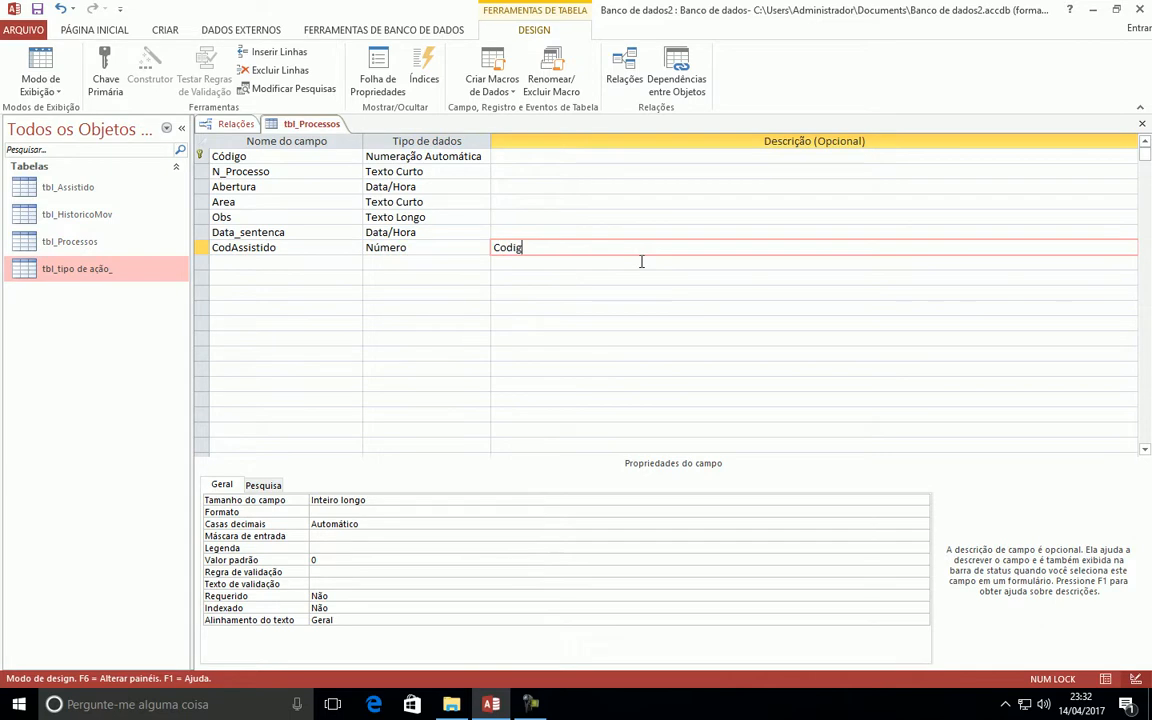
{"action": "key", "text": "Escape"}
{"action": "type", "text": "Campo de conexão com tabela mãe Assistido"}
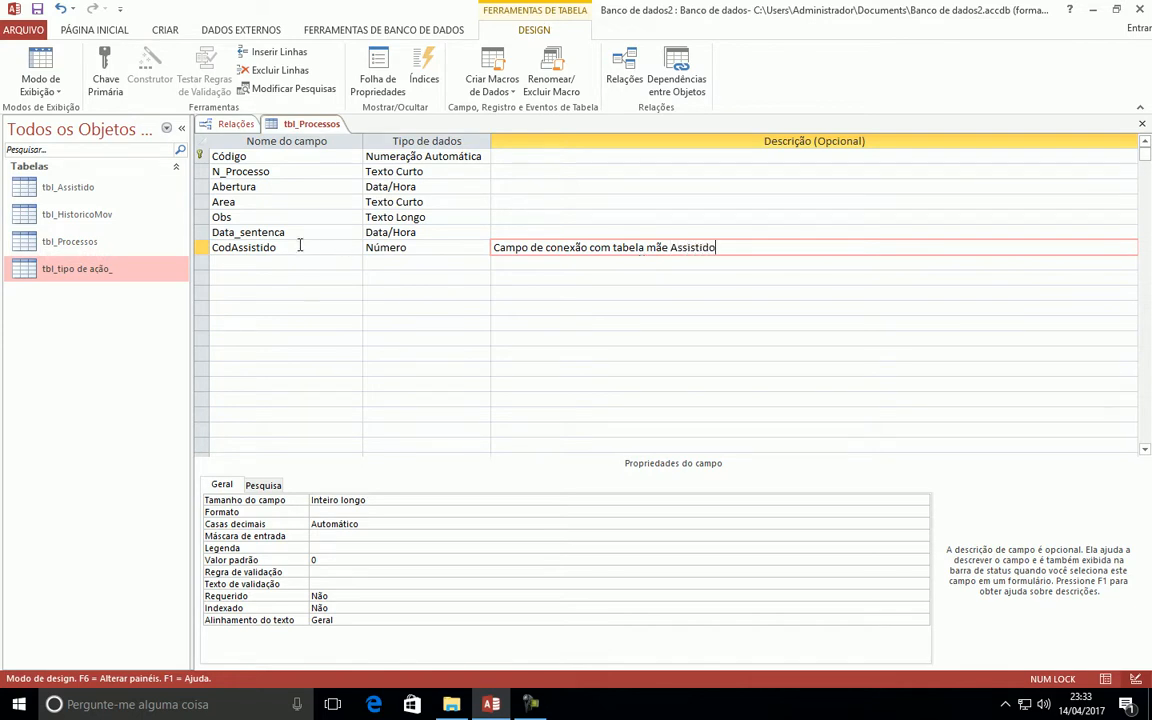
{"action": "left_click", "coordinate": [409, 249]}
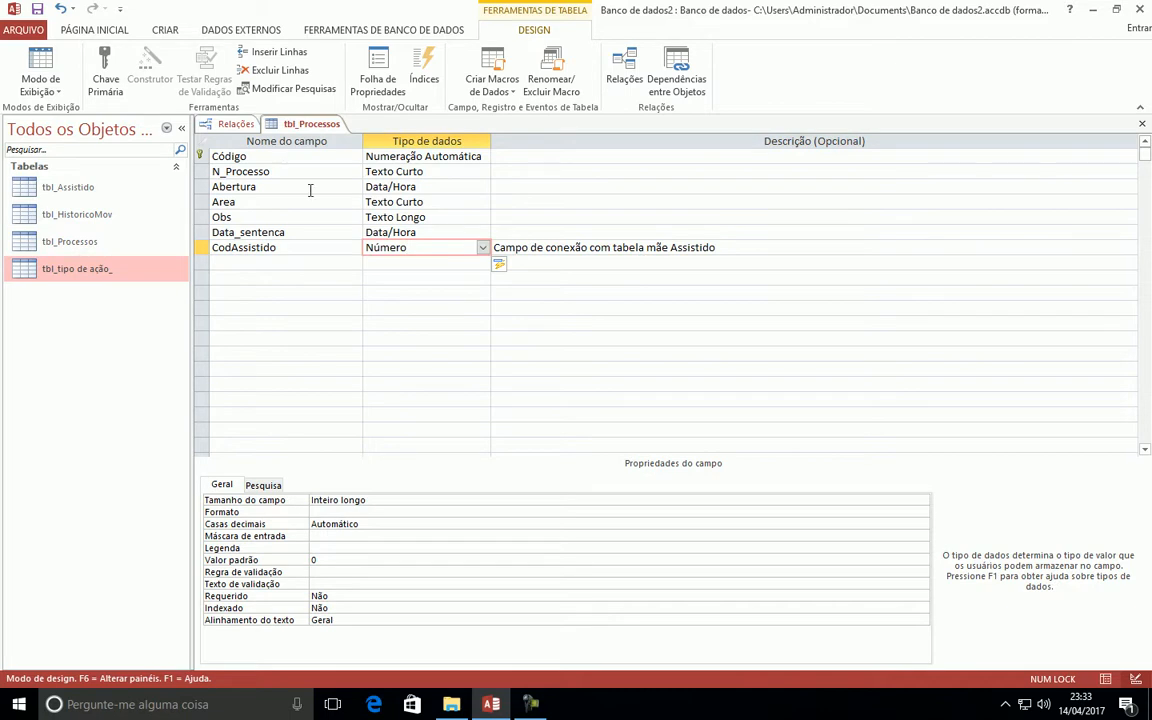
{"action": "left_click", "coordinate": [564, 247]}
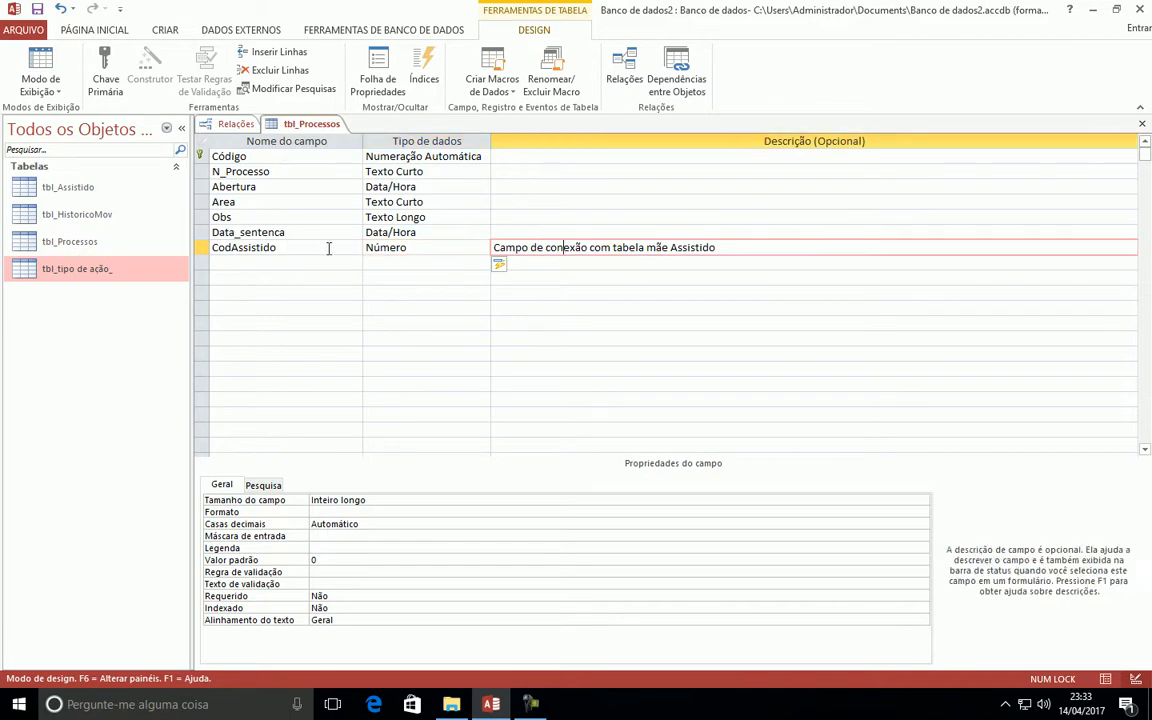
{"action": "left_click", "coordinate": [1142, 125]}
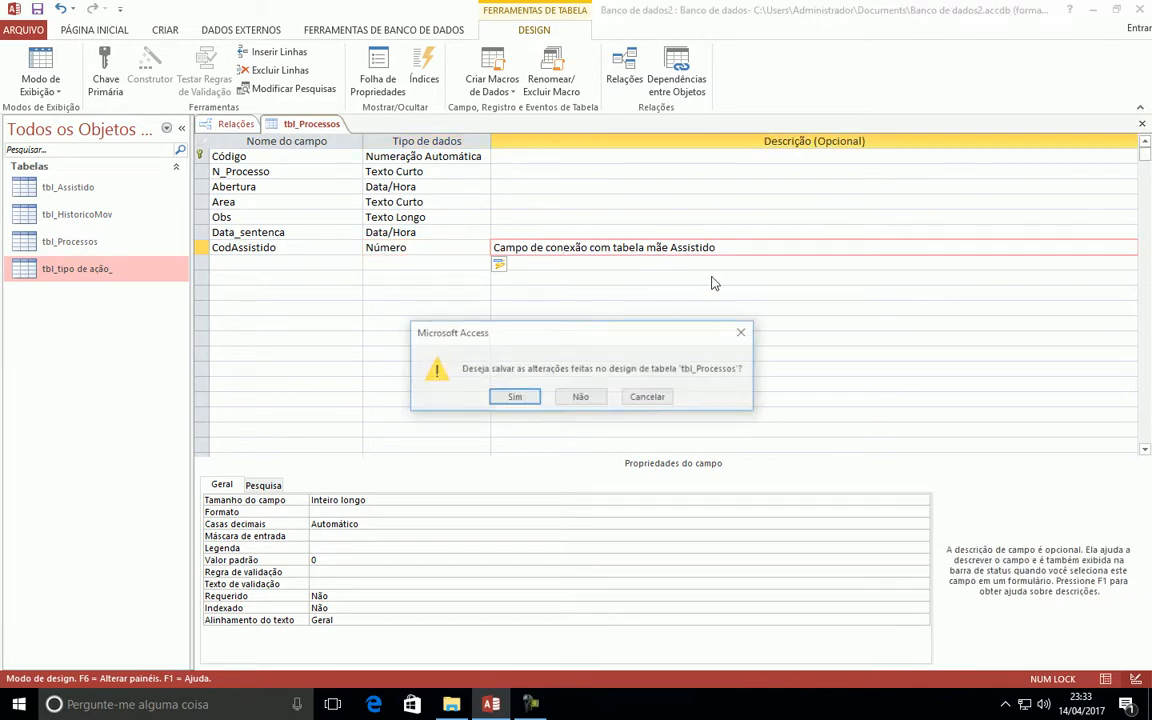
{"action": "left_click", "coordinate": [510, 399]}
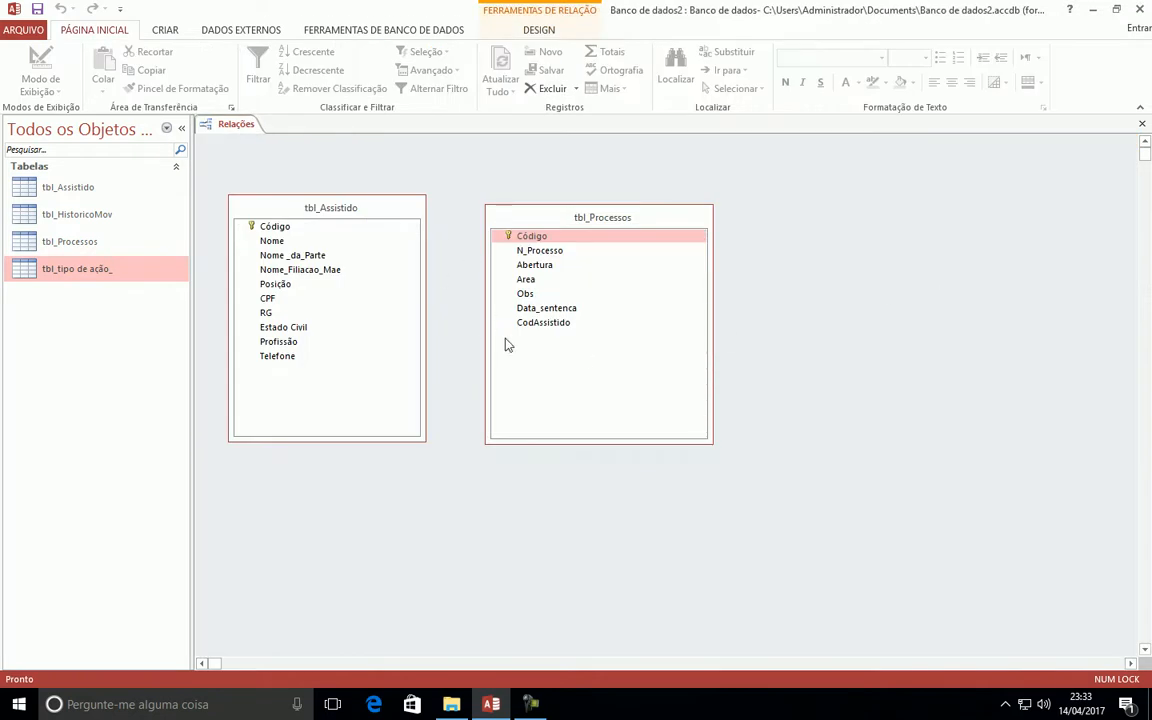
- Relate tbl_Assistido's Código to tbl_Processos's CodAssistido, enforcing referential integrity and cascading updates of related fields
{"action": "left_click", "coordinate": [537, 324]}
{"action": "mouse_move", "coordinate": [535, 330]}
{"action": "left_mouse_down"}
{"action": "mouse_move", "coordinate": [265, 228]}
{"action": "mouse_move", "coordinate": [257, 212]}
{"action": "mouse_move", "coordinate": [379, 243]}
{"action": "mouse_move", "coordinate": [507, 320]}
{"action": "mouse_move", "coordinate": [558, 329]}
{"action": "mouse_move", "coordinate": [505, 322]}
{"action": "mouse_move", "coordinate": [340, 237]}
{"action": "mouse_move", "coordinate": [463, 285]}
{"action": "mouse_move", "coordinate": [540, 337]}
{"action": "mouse_move", "coordinate": [532, 329]}
{"action": "left_mouse_up"}
{"action": "left_click_drag", "start_coordinate": [579, 168], "coordinate": [841, 185]}
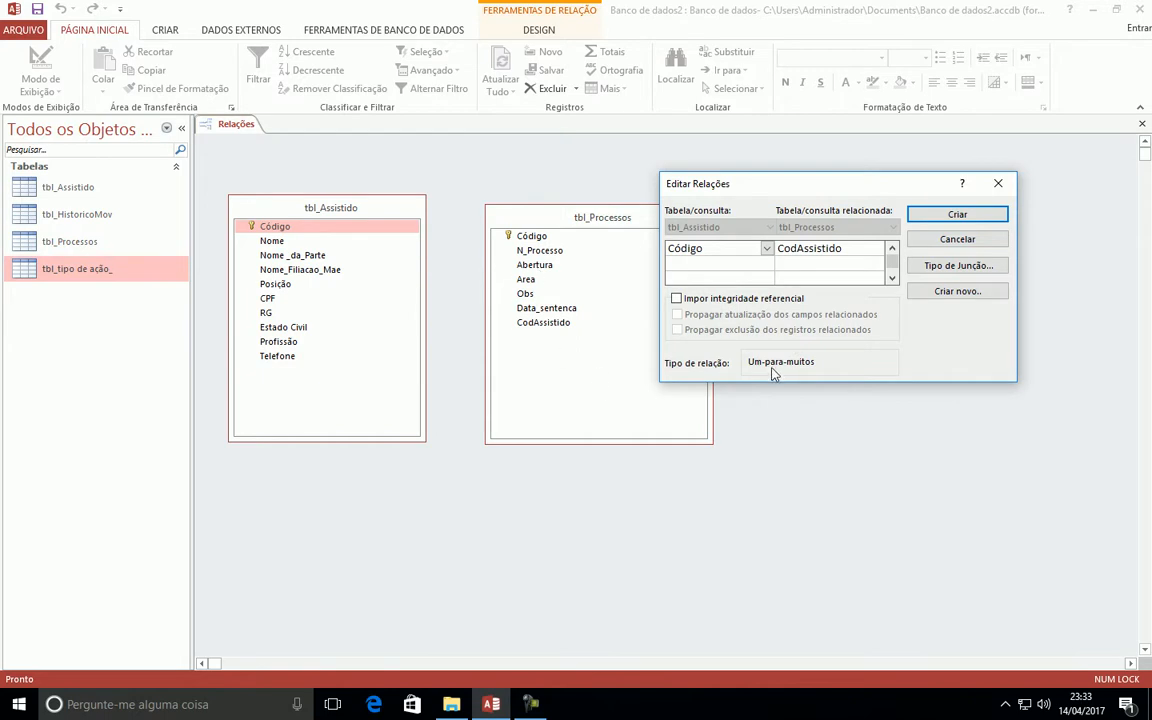
{"action": "left_click", "coordinate": [677, 298]}
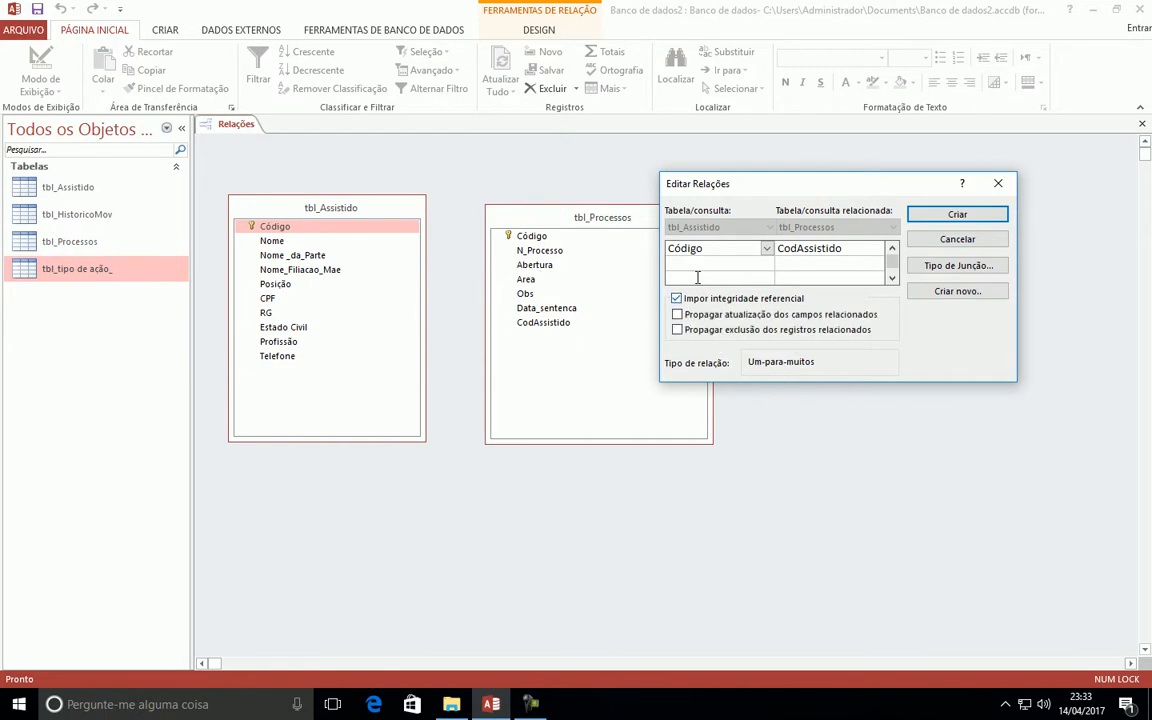
{"action": "left_click", "coordinate": [677, 316]}
{"action": "left_click", "coordinate": [958, 214]}
- Reposition the tbl_Assistido and tbl_Processos boxes close together, with tbl_Processos slightly lower, and shrink both to fit their fields
{"action": "left_click_drag", "start_coordinate": [666, 217], "coordinate": [930, 202]}
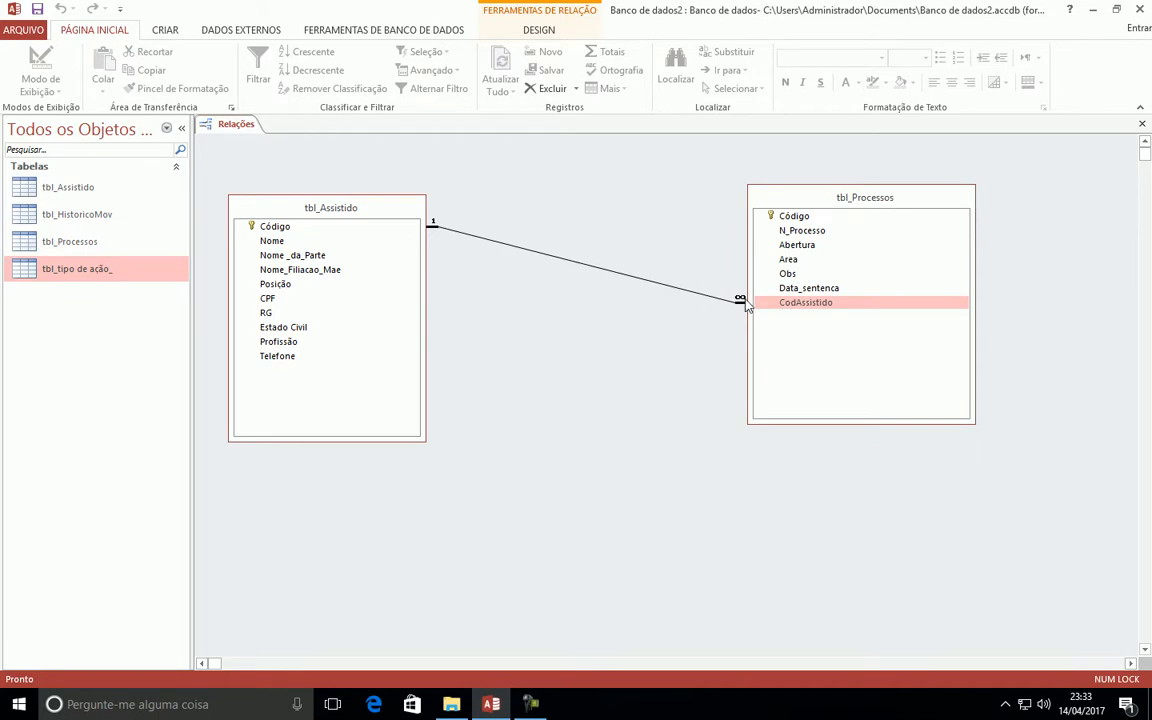
{"action": "left_click_drag", "start_coordinate": [862, 201], "coordinate": [572, 248]}
{"action": "left_click_drag", "start_coordinate": [336, 207], "coordinate": [314, 163]}
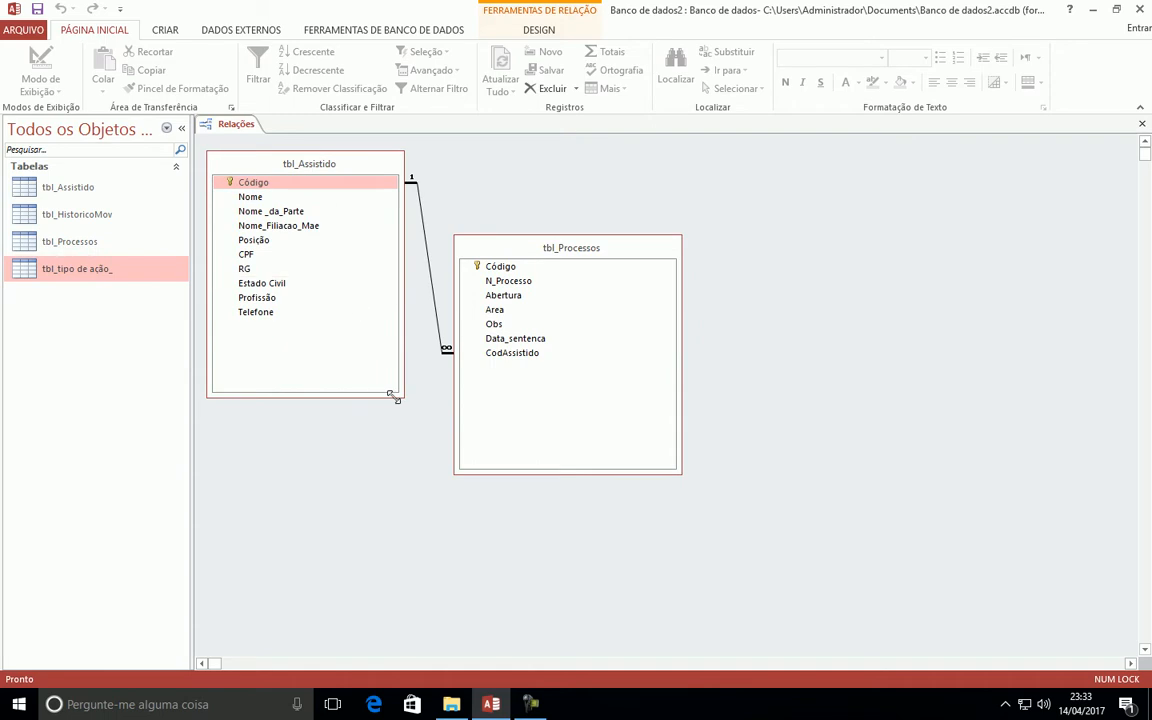
{"action": "left_click_drag", "start_coordinate": [396, 390], "coordinate": [386, 331]}
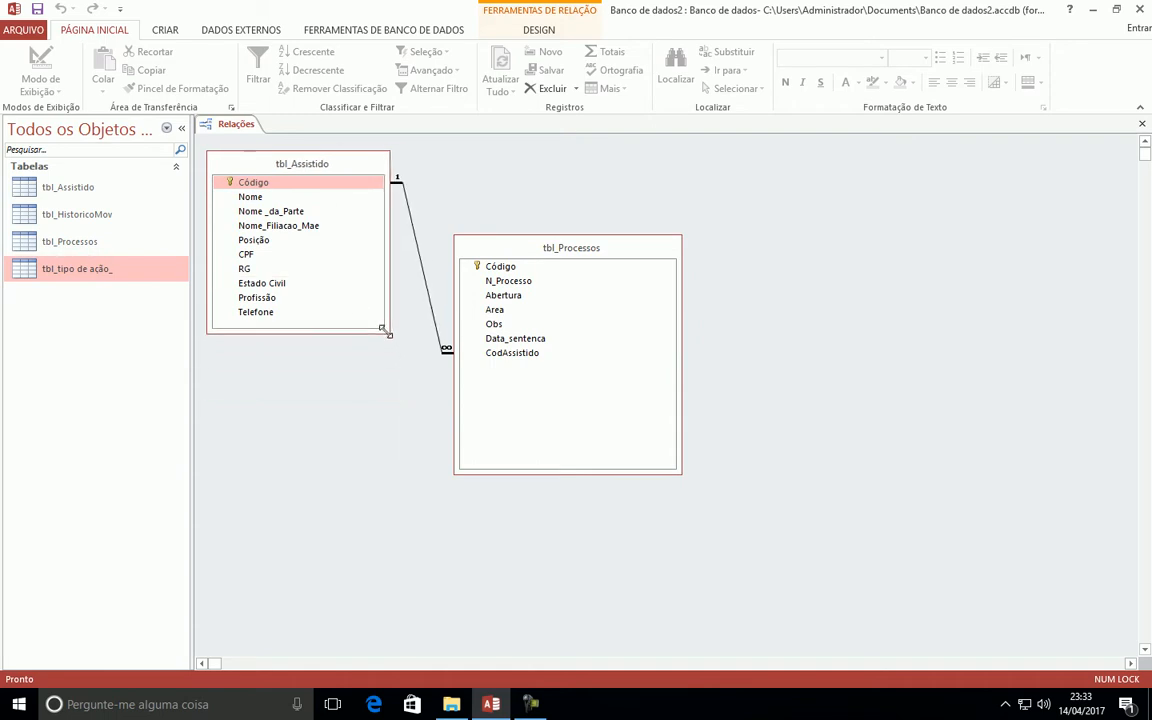
{"action": "left_click_drag", "start_coordinate": [561, 251], "coordinate": [521, 223]}
{"action": "left_click_drag", "start_coordinate": [527, 443], "coordinate": [525, 348]}
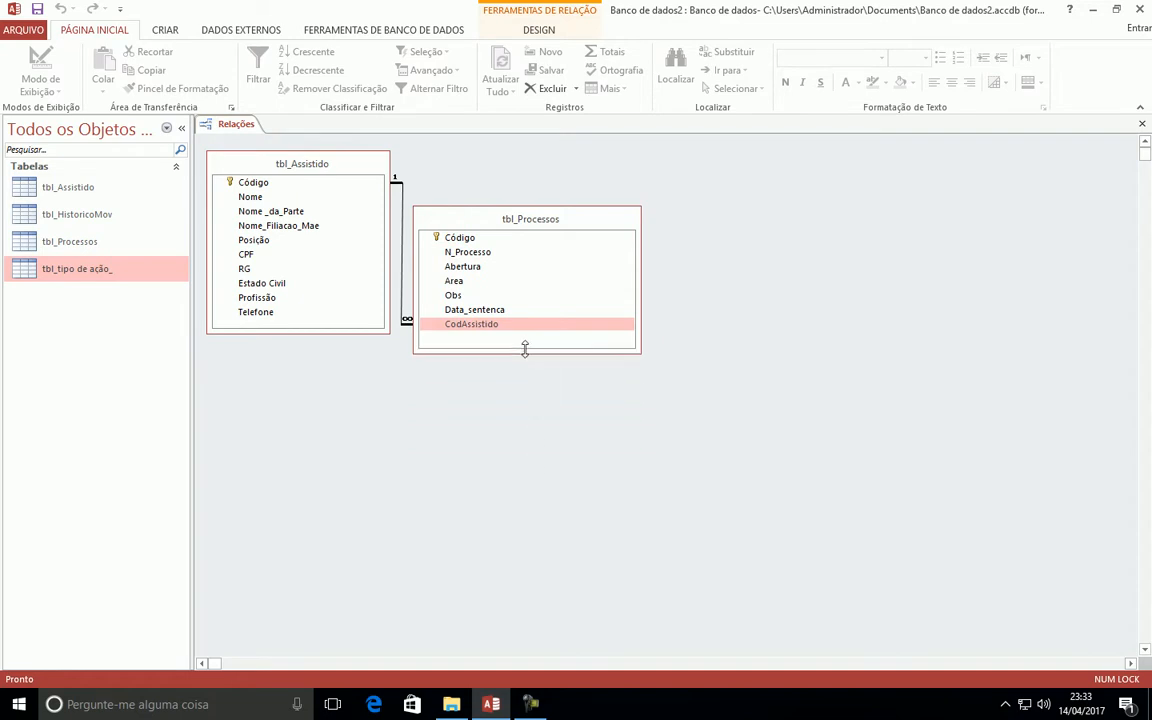
{"action": "left_click_drag", "start_coordinate": [470, 231], "coordinate": [473, 237]}
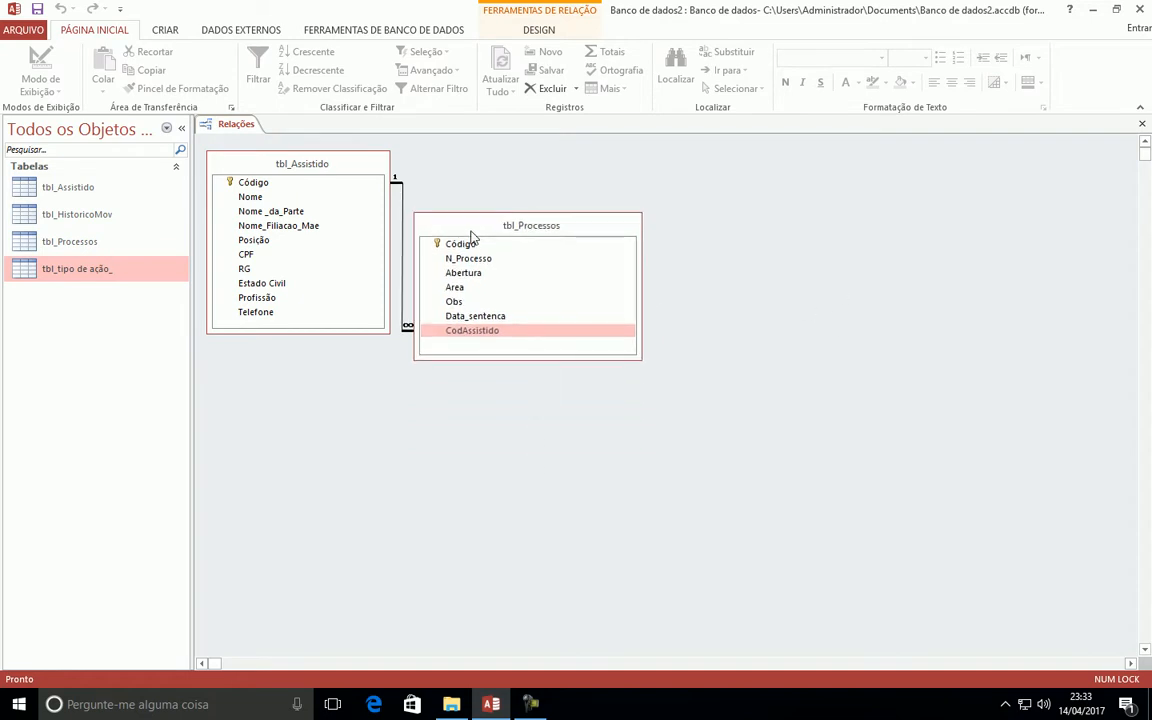
- Add the tbl_HistoricoMov table to the relationships diagram and close the table selection dialog
{"action": "left_click", "coordinate": [537, 30]}
{"action": "left_click", "coordinate": [181, 75]}
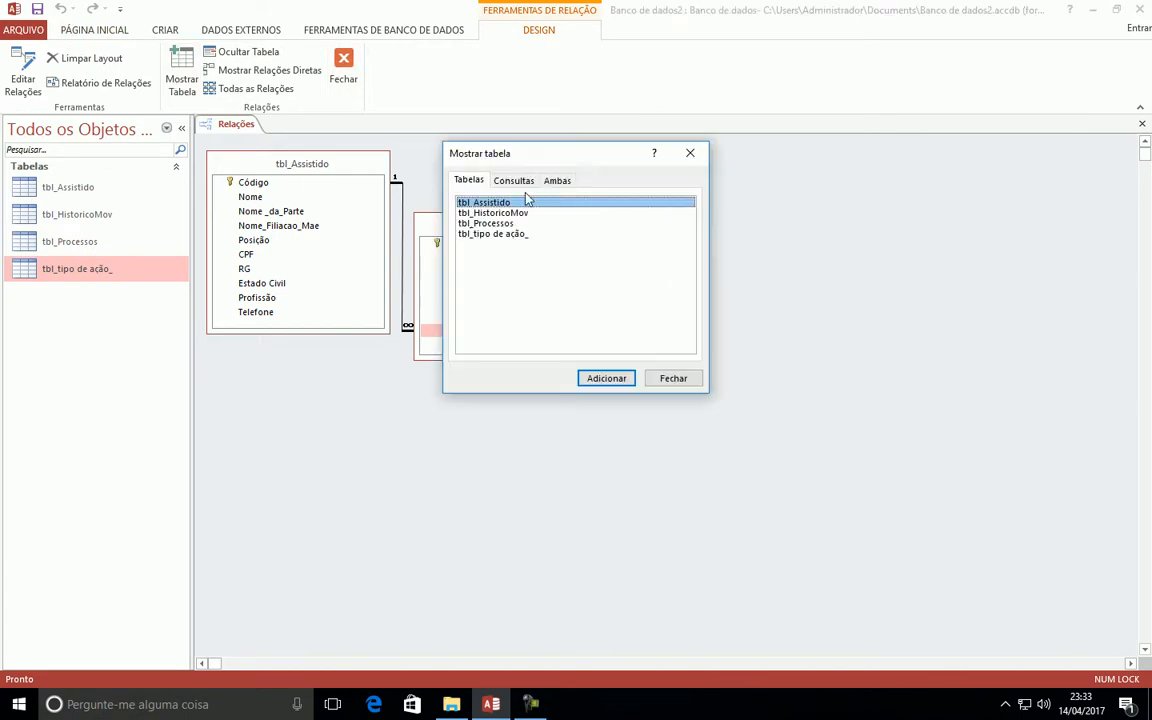
{"action": "left_click_drag", "start_coordinate": [627, 163], "coordinate": [834, 235]}
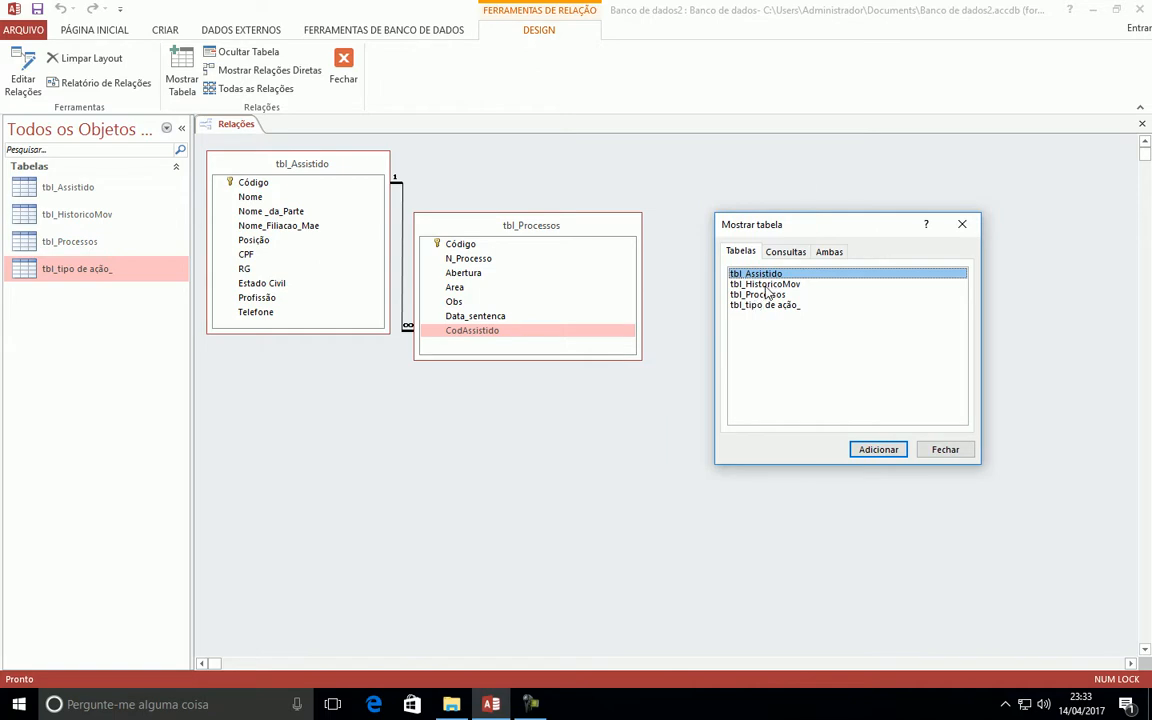
{"action": "left_click", "coordinate": [766, 285]}
{"action": "left_click", "coordinate": [882, 451]}
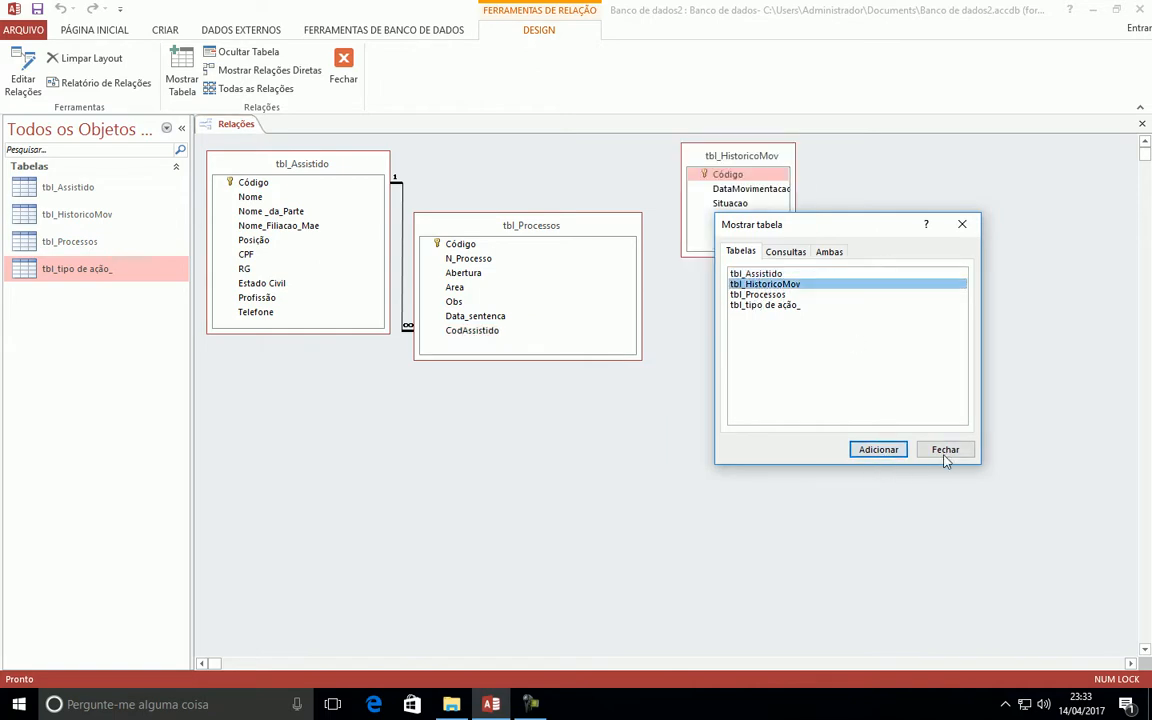
{"action": "left_click", "coordinate": [945, 450]}
- Enlarge the tbl_HistoricoMov box to show its full field names and place it beside tbl_Processos, slightly lower
{"action": "left_click_drag", "start_coordinate": [733, 185], "coordinate": [733, 265]}
{"action": "left_click_drag", "start_coordinate": [794, 330], "coordinate": [930, 404]}
{"action": "left_click", "coordinate": [738, 292]}
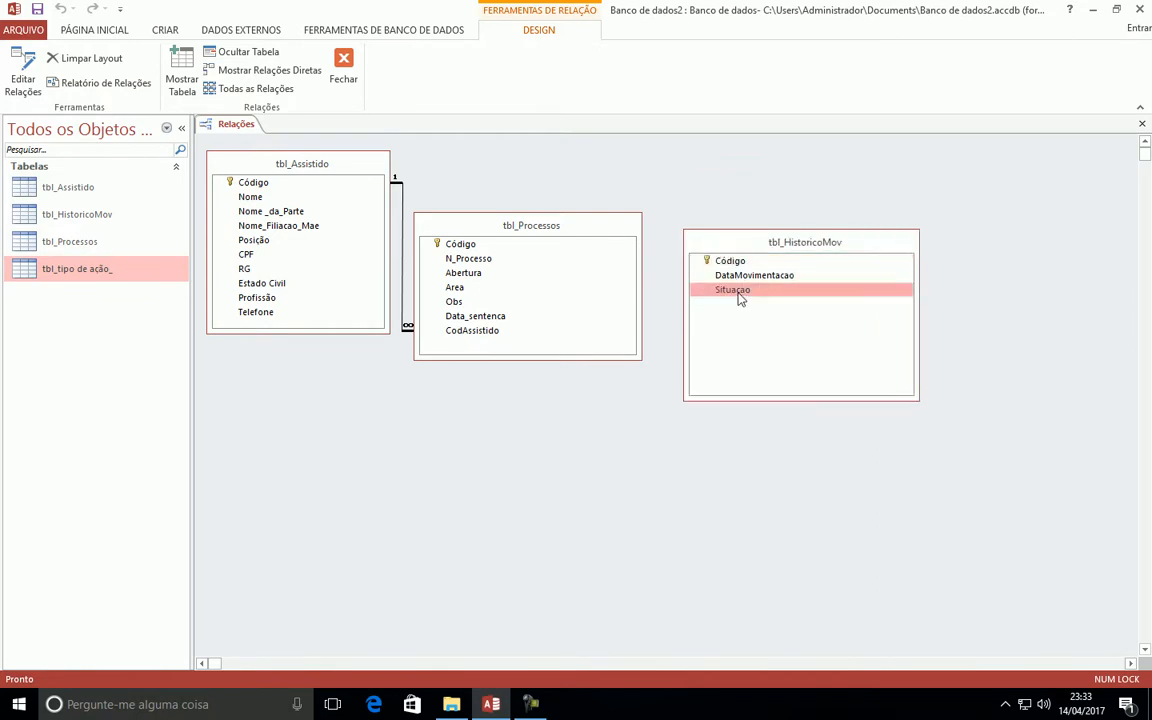
{"action": "left_click", "coordinate": [737, 277]}
{"action": "left_click", "coordinate": [738, 289]}
{"action": "left_click", "coordinate": [734, 278]}
{"action": "left_click", "coordinate": [736, 290]}
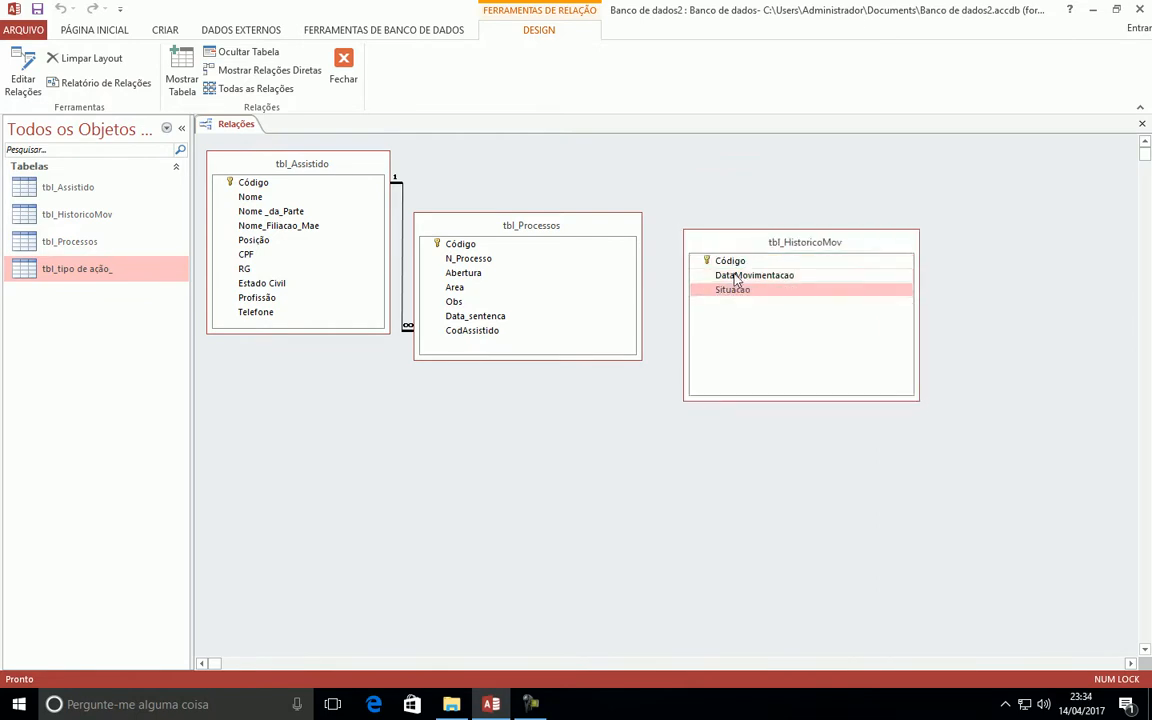
{"action": "left_click_drag", "start_coordinate": [721, 246], "coordinate": [752, 314]}
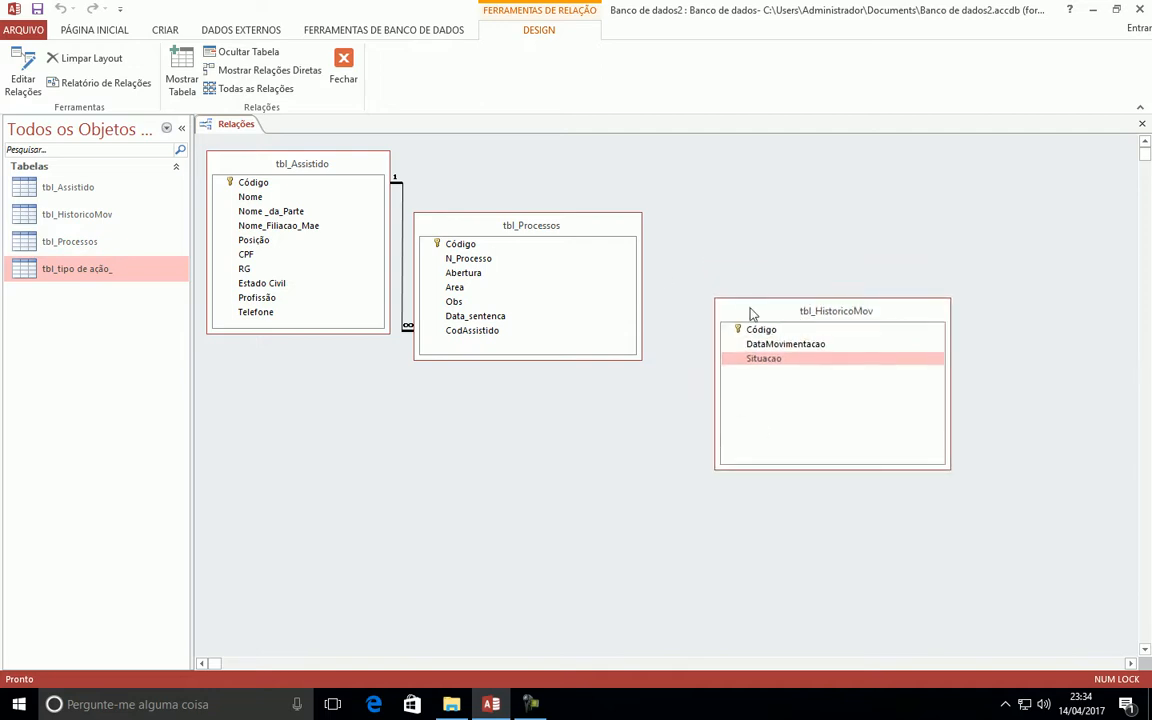
{"action": "left_click", "coordinate": [530, 226]}
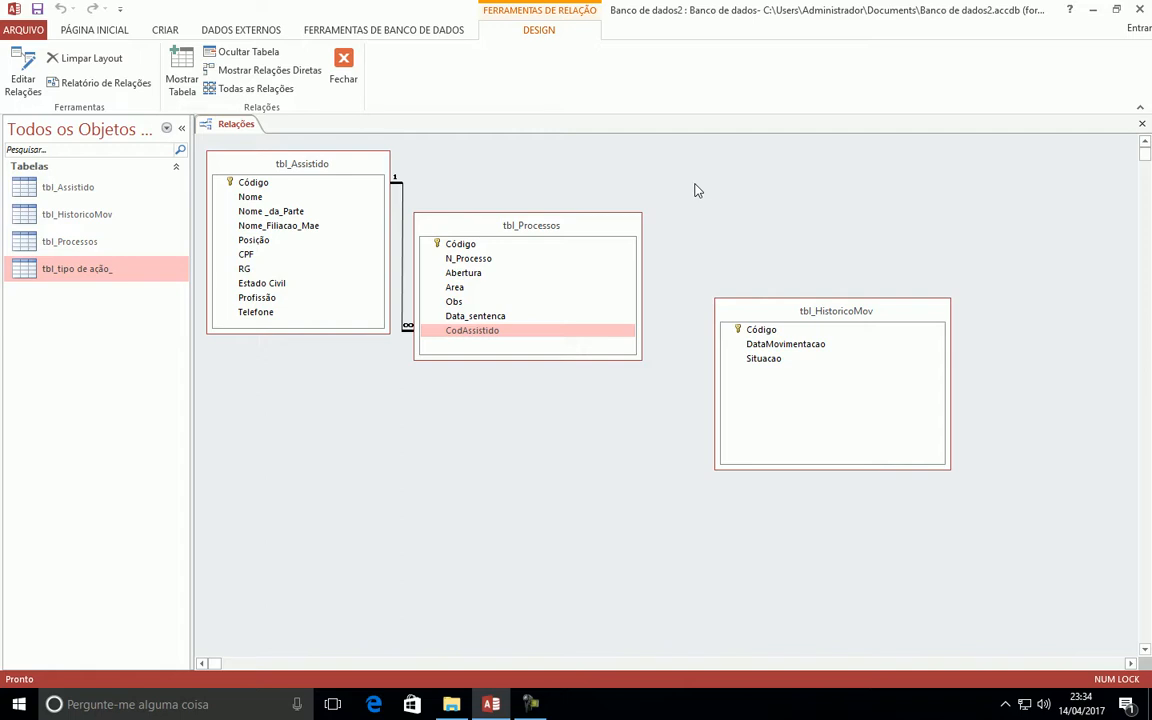
{"action": "left_click_drag", "start_coordinate": [761, 330], "coordinate": [770, 364]}
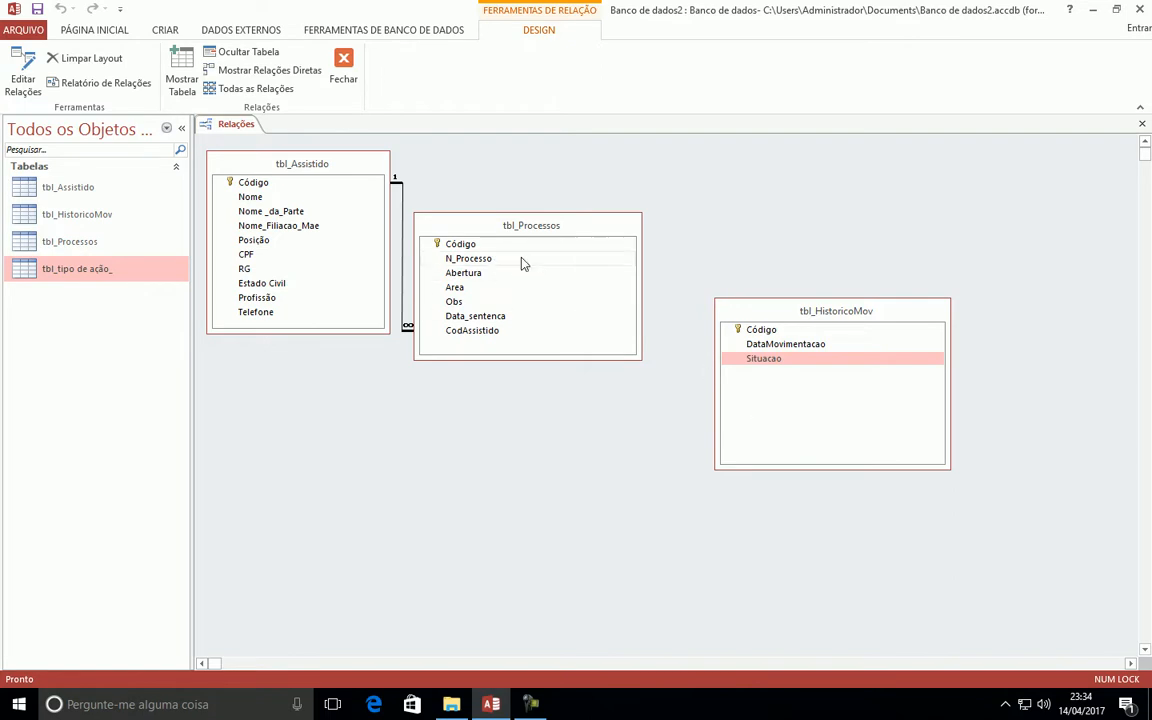
{"action": "left_click", "coordinate": [736, 362]}
- Open tbl_Processos's design from the relationships diagram and make N_Processo the primary key instead of Código
{"action": "left_click", "coordinate": [484, 259]}
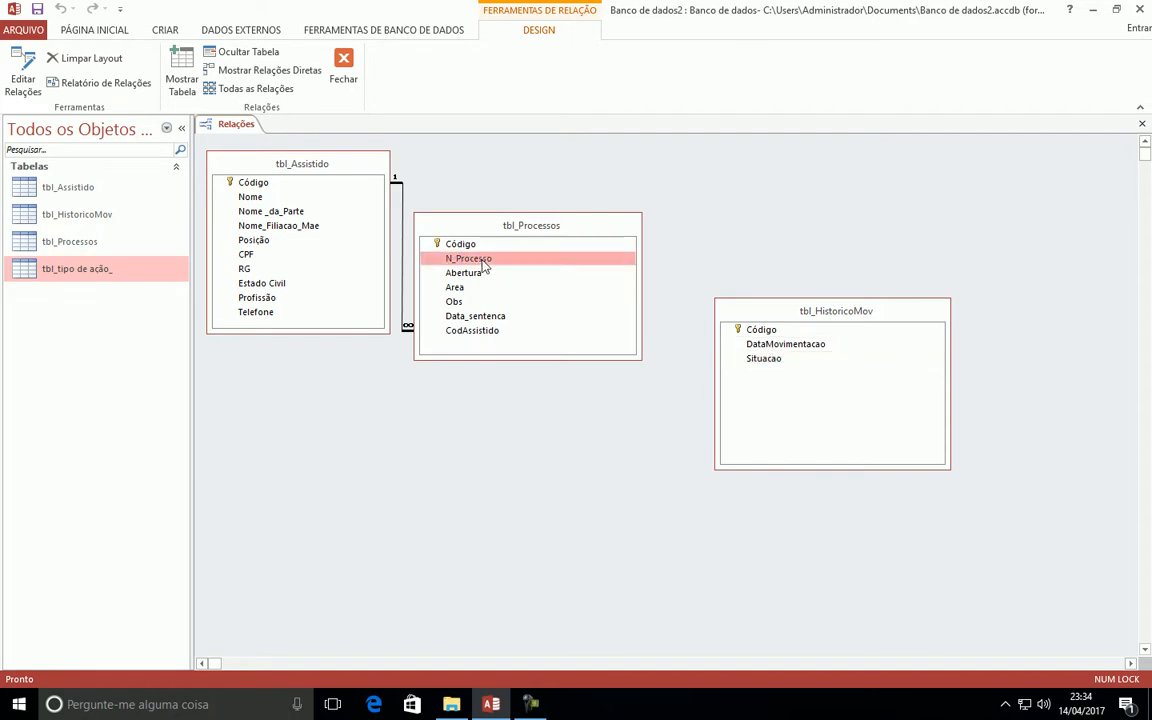
{"action": "right_click", "coordinate": [486, 261]}
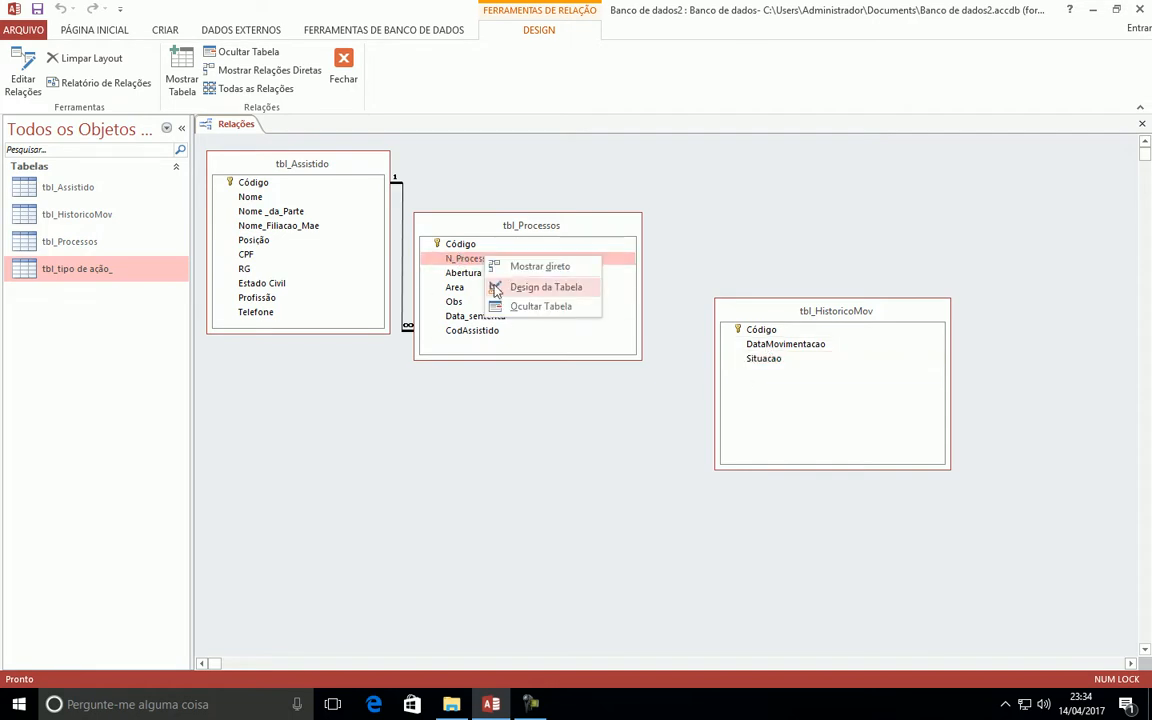
{"action": "left_click", "coordinate": [490, 286]}
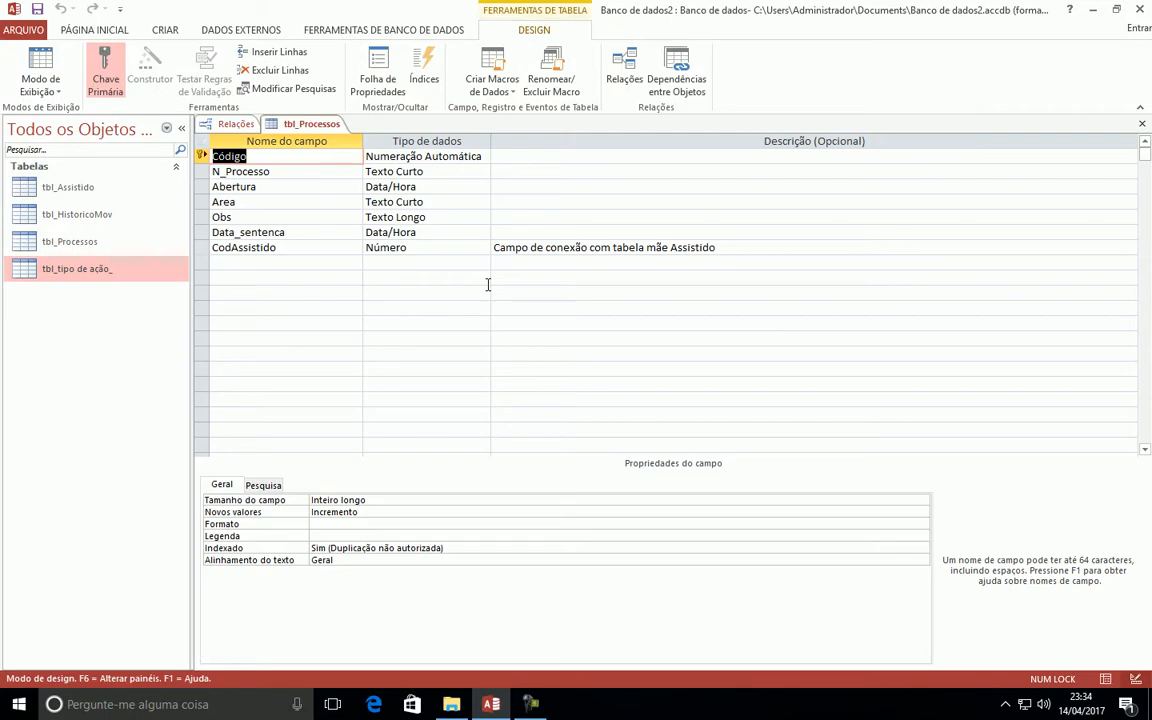
{"action": "left_click", "coordinate": [279, 166]}
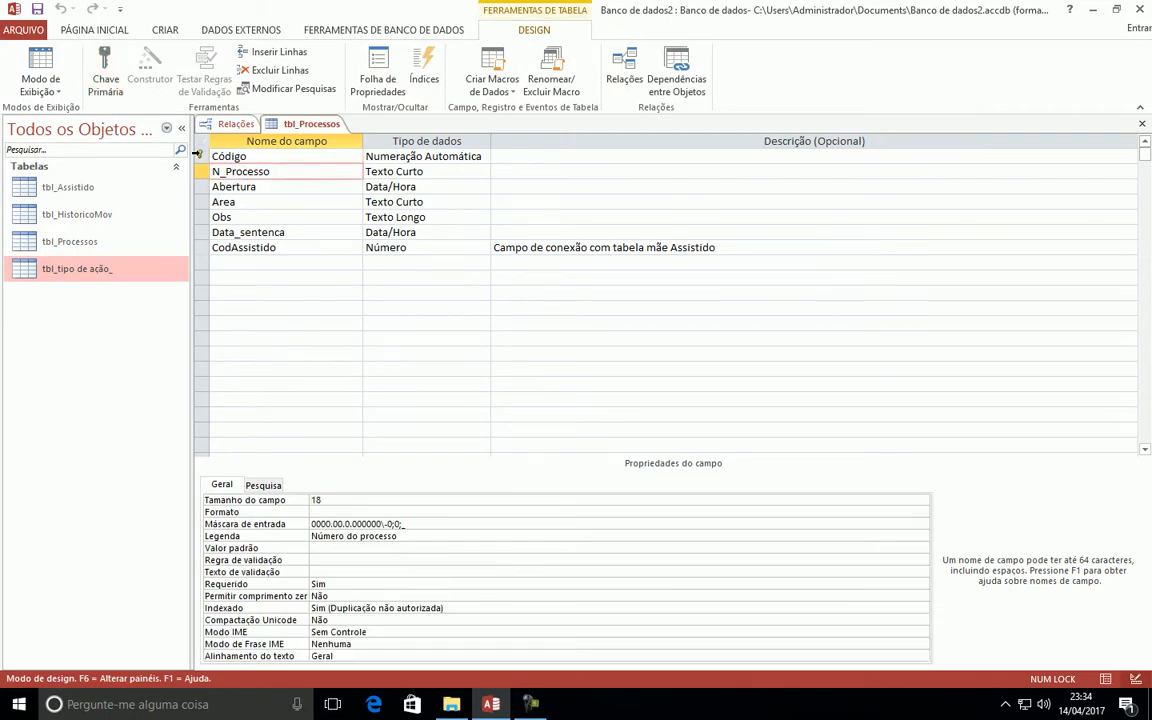
{"action": "left_click", "coordinate": [201, 159]}
{"action": "left_click", "coordinate": [105, 70]}
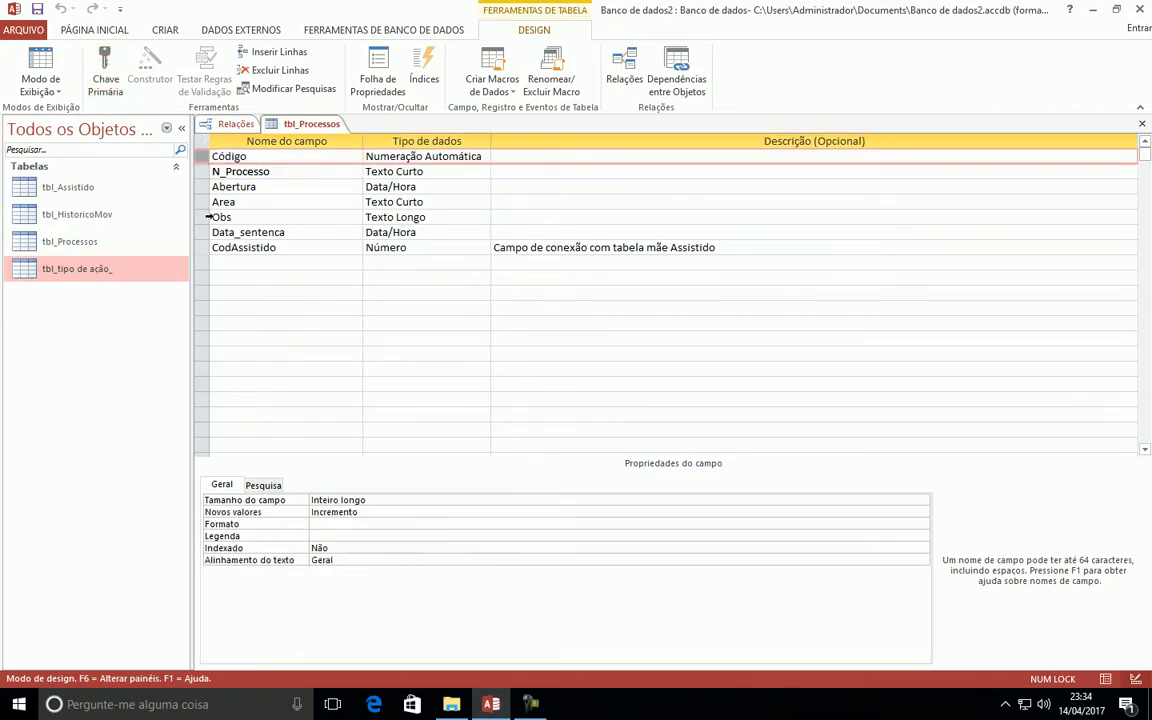
{"action": "left_click", "coordinate": [201, 176]}
{"action": "left_click", "coordinate": [198, 159]}
{"action": "left_click", "coordinate": [103, 72]}
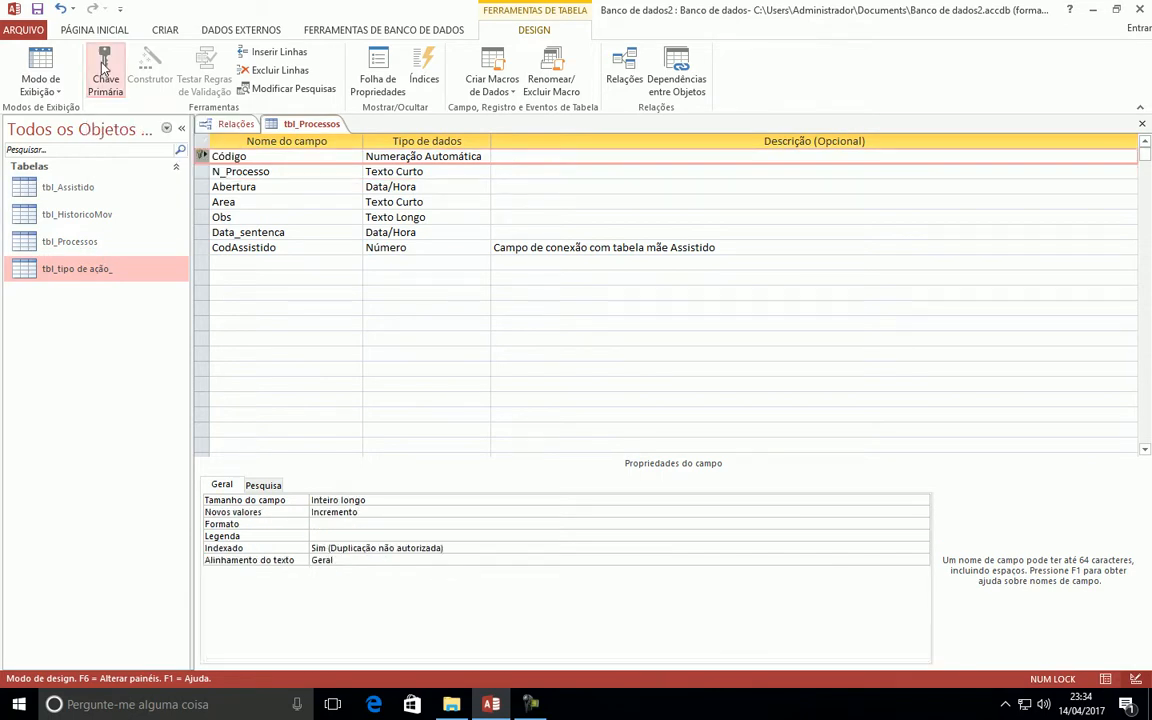
{"action": "left_click", "coordinate": [103, 72]}
{"action": "left_click", "coordinate": [201, 171]}
{"action": "left_click", "coordinate": [105, 70]}
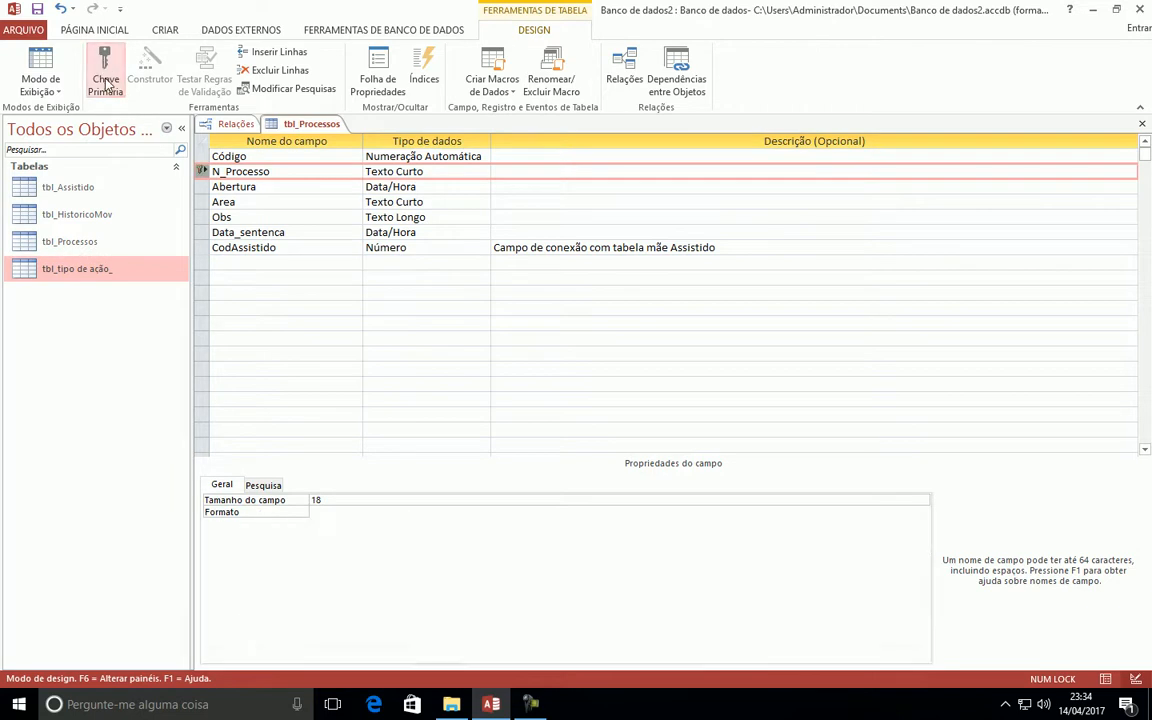
- Check N_Processo's data type and input mask, then save and close tbl_Processos's design
{"action": "left_click", "coordinate": [296, 171]}
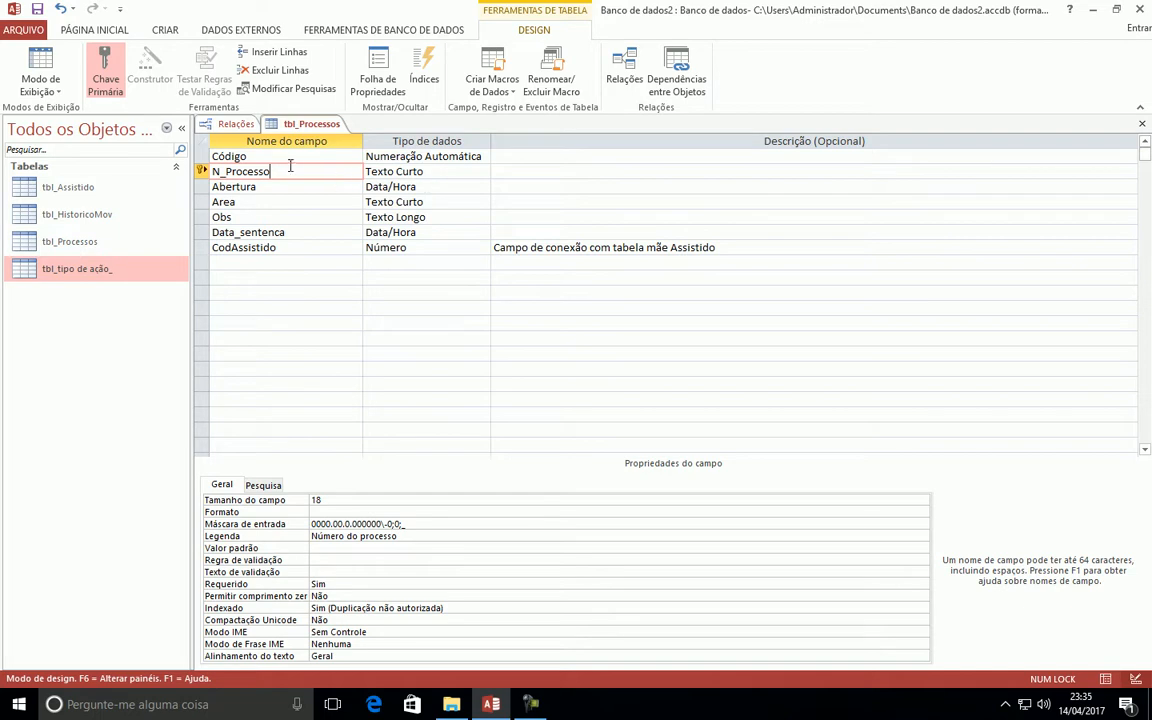
{"action": "left_click", "coordinate": [460, 174]}
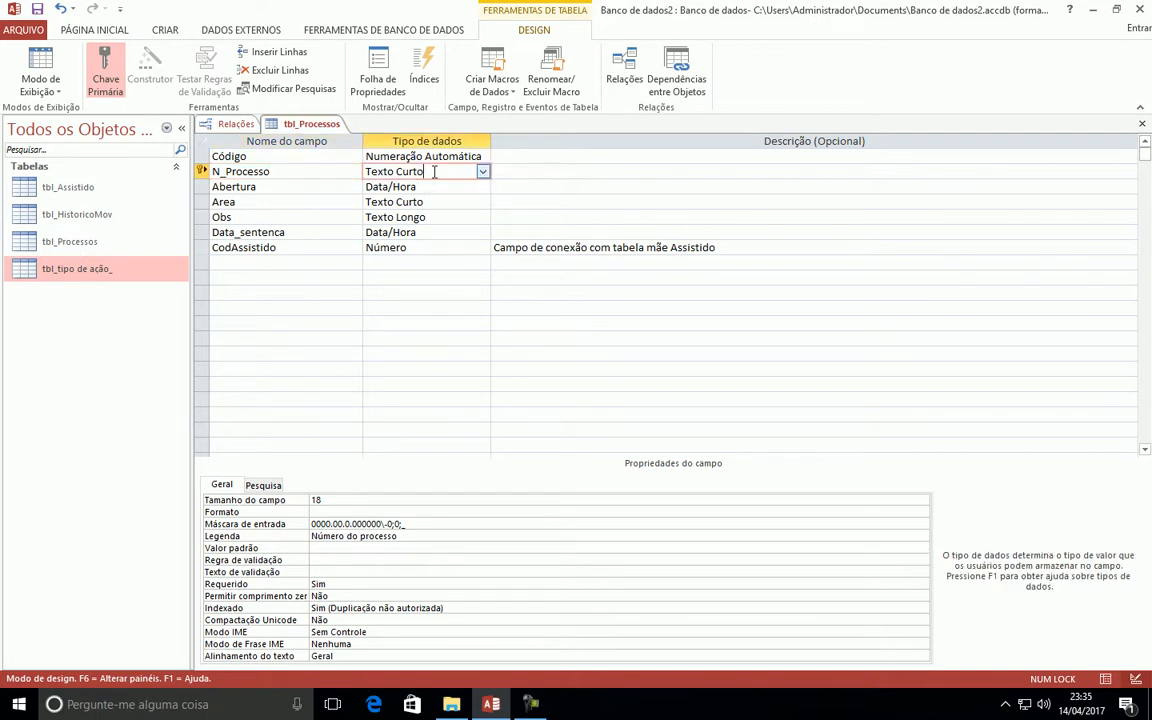
{"action": "left_click", "coordinate": [418, 524]}
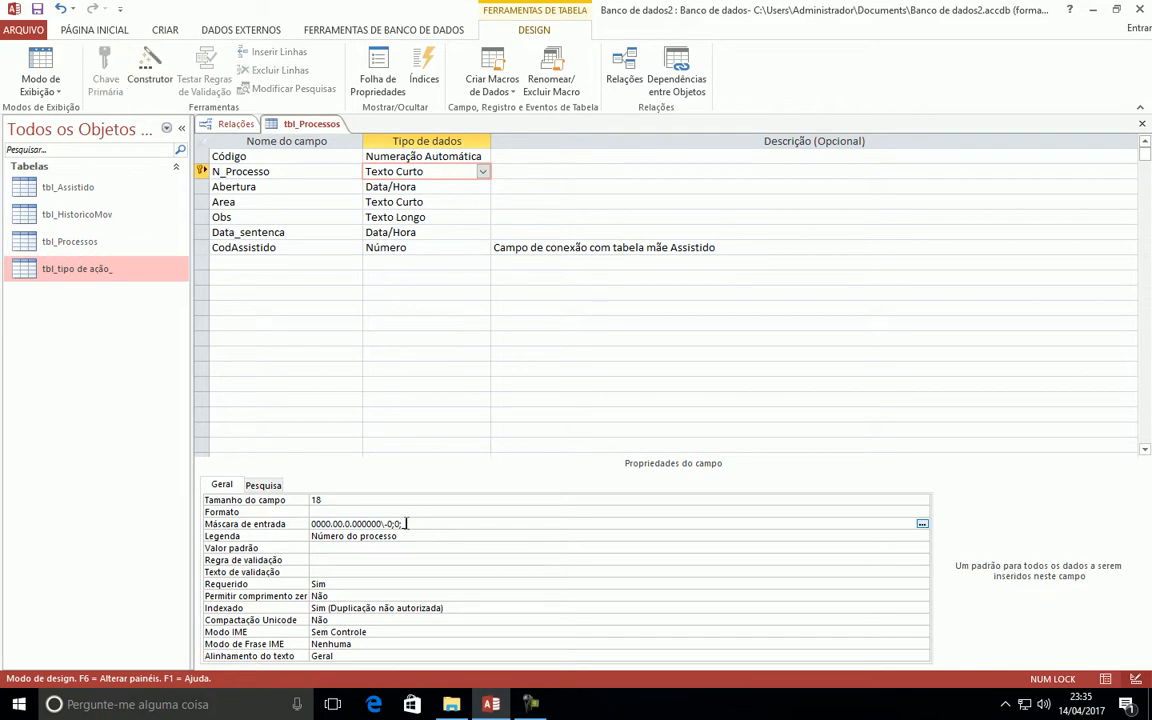
{"action": "left_click", "coordinate": [1142, 123]}
{"action": "left_click", "coordinate": [513, 397]}
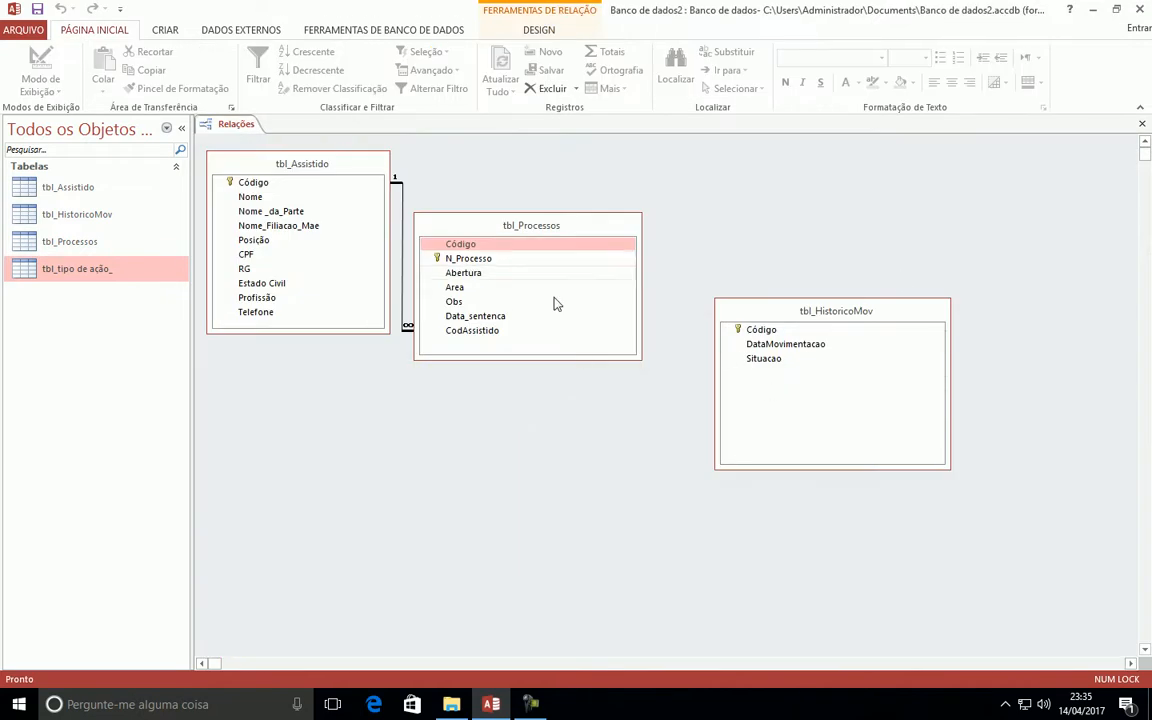
- Open tbl_HistoricoMov's design from the relationships diagram and add an NProcesso field with the Texto Curto data type
{"action": "right_click", "coordinate": [848, 320]}
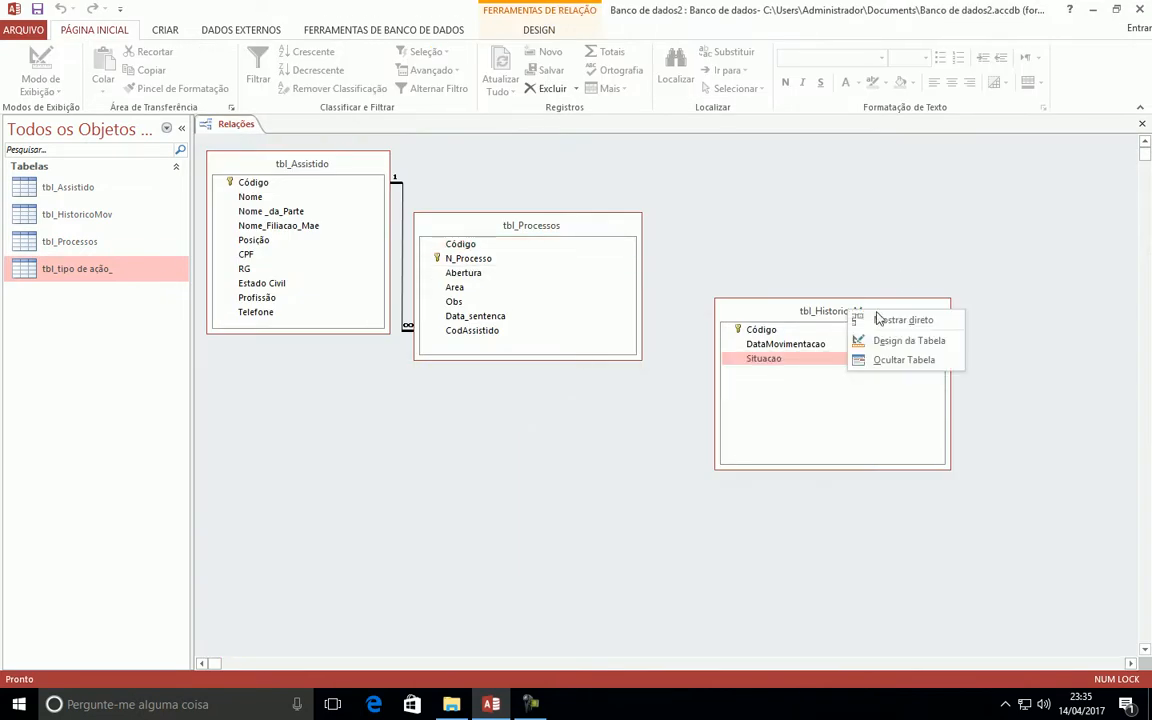
{"action": "left_click", "coordinate": [905, 339]}
{"action": "left_click", "coordinate": [256, 205]}
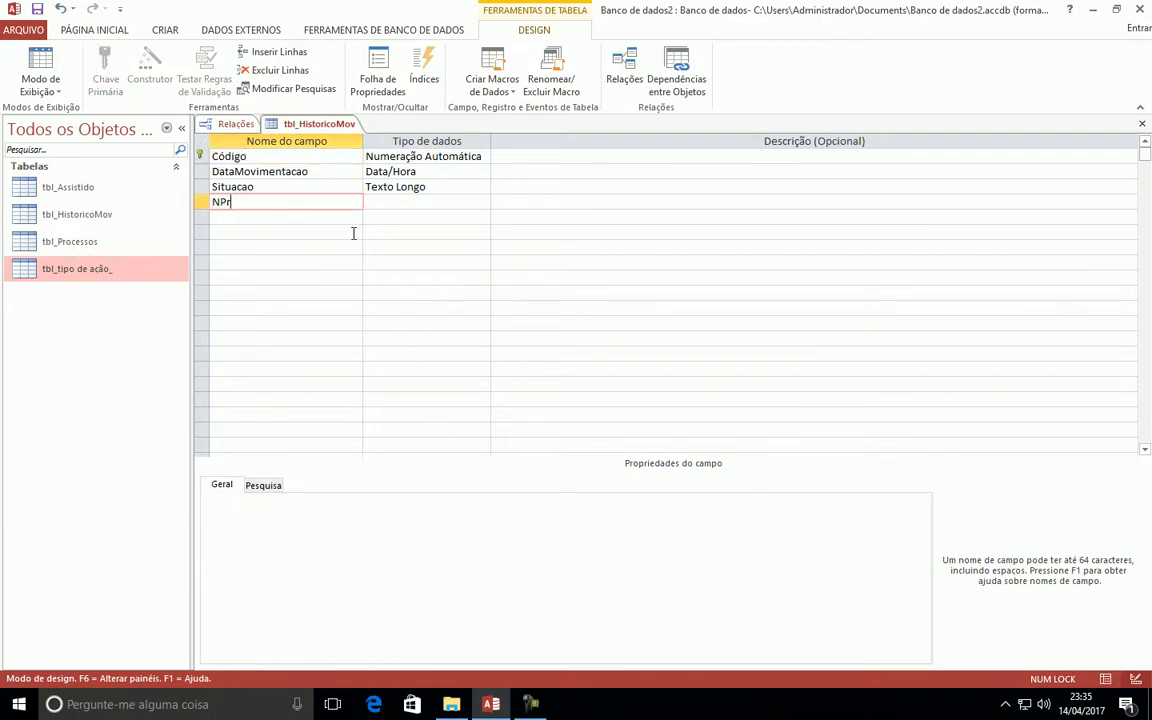
{"action": "key", "text": "Tab"}
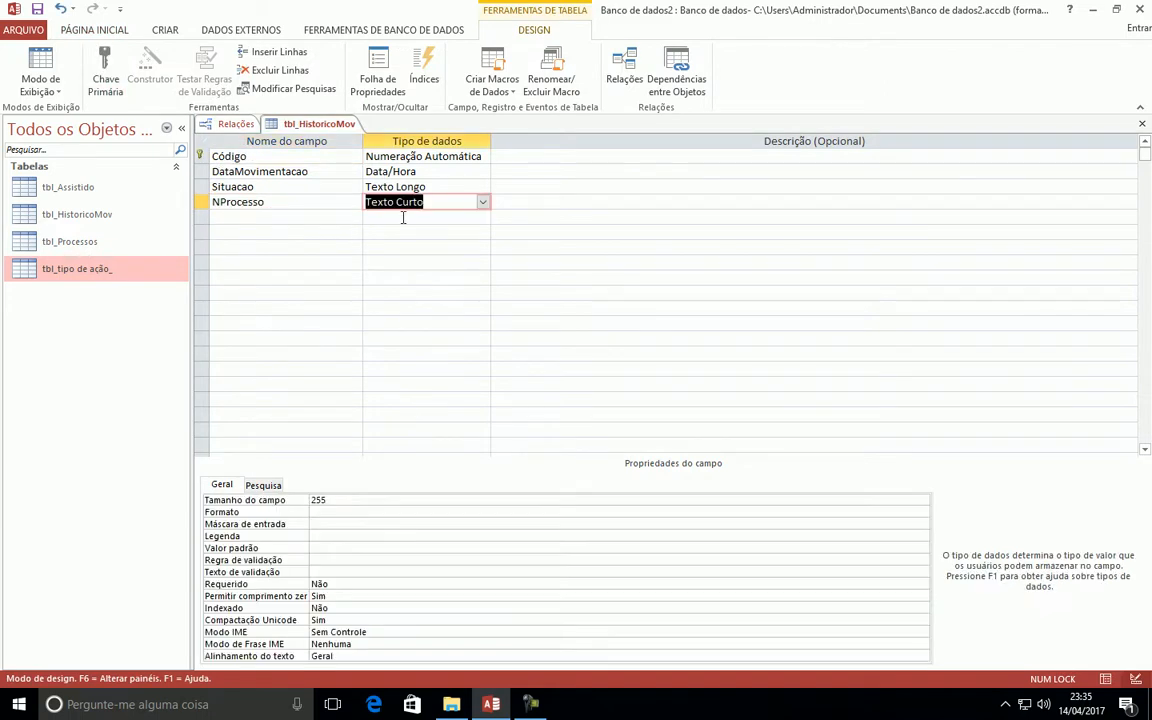
- Describe the NProcesso field as the connection to the parent table tbl_Processos, then save and close tbl_HistoricoMov's design
{"action": "left_click", "coordinate": [500, 200]}
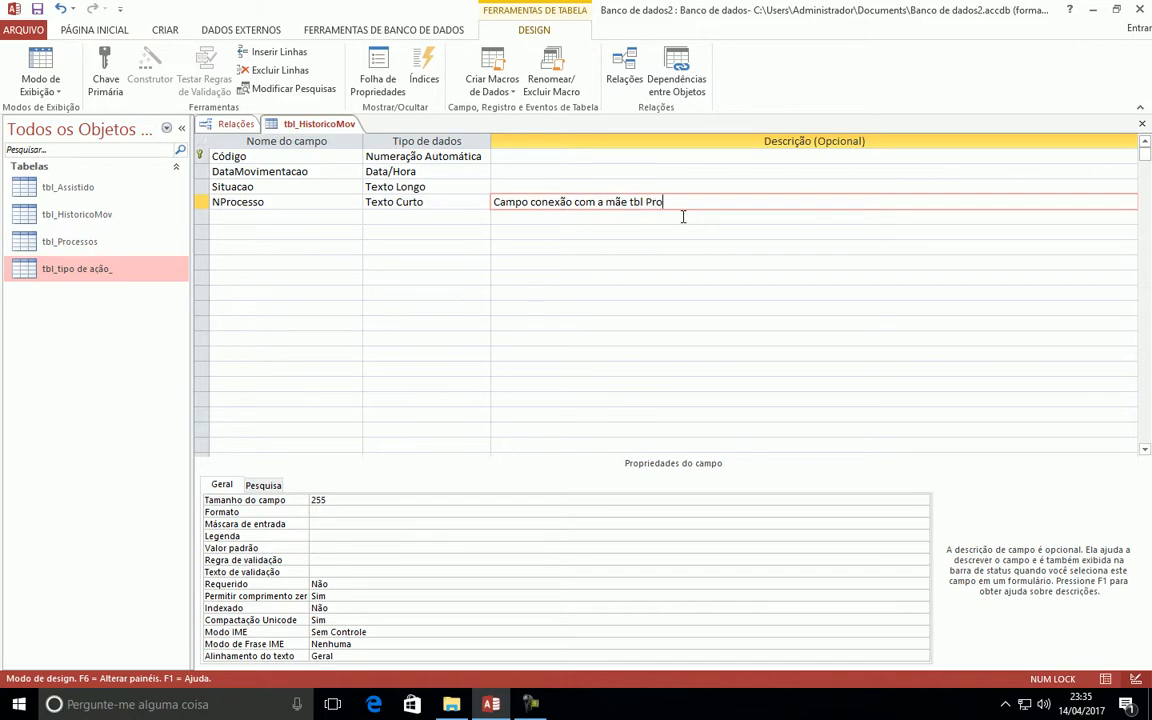
{"action": "left_click", "coordinate": [1142, 123]}
{"action": "left_click", "coordinate": [514, 398]}
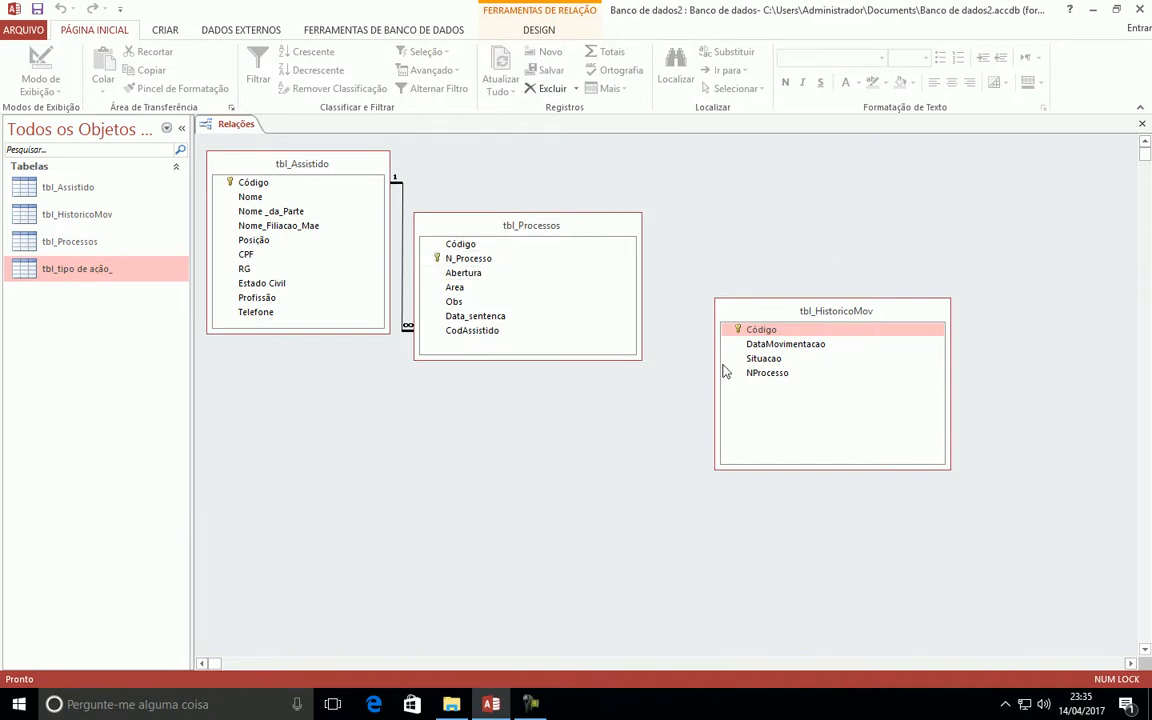
- Relate tbl_Processos's N_Processo to tbl_HistoricoMov's NProcesso one-to-many, enforcing referential integrity with cascading updates of related fields
{"action": "left_click_drag", "start_coordinate": [476, 259], "coordinate": [760, 375]}
{"action": "left_click", "coordinate": [416, 282]}
{"action": "left_click", "coordinate": [435, 298]}
{"action": "left_click_drag", "start_coordinate": [530, 166], "coordinate": [471, 371]}
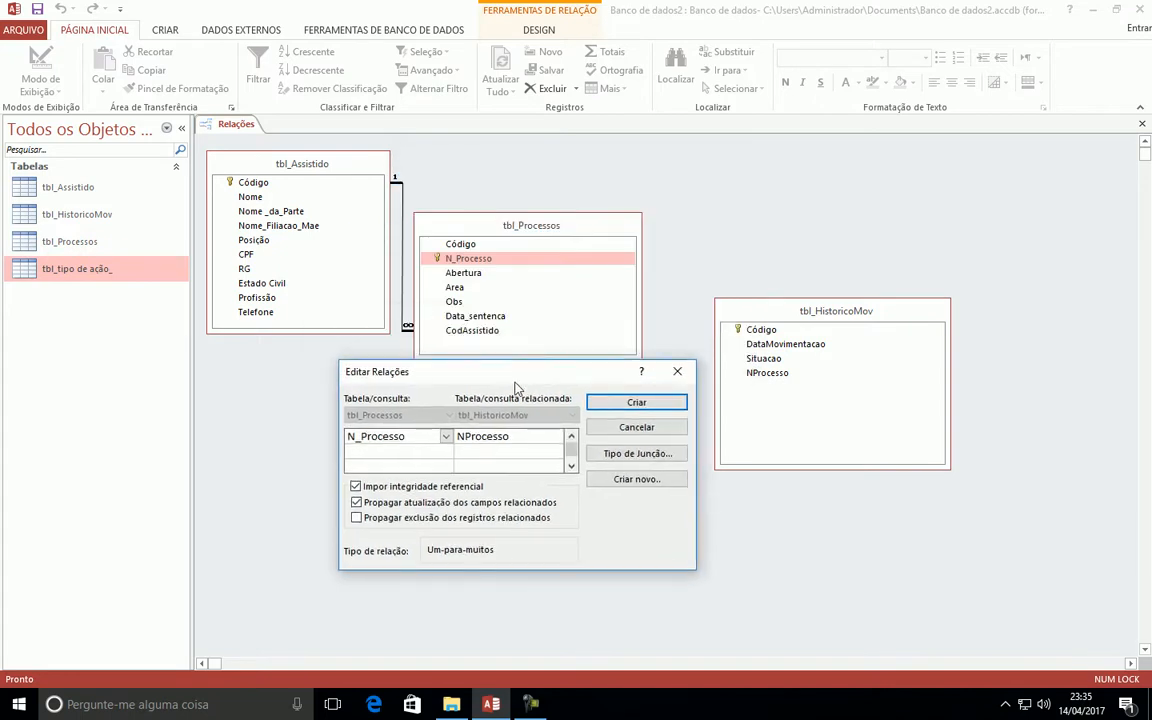
{"action": "mouse_move", "coordinate": [588, 370]}
{"action": "left_mouse_down"}
{"action": "mouse_move", "coordinate": [598, 410]}
{"action": "mouse_move", "coordinate": [580, 383]}
{"action": "left_mouse_up"}
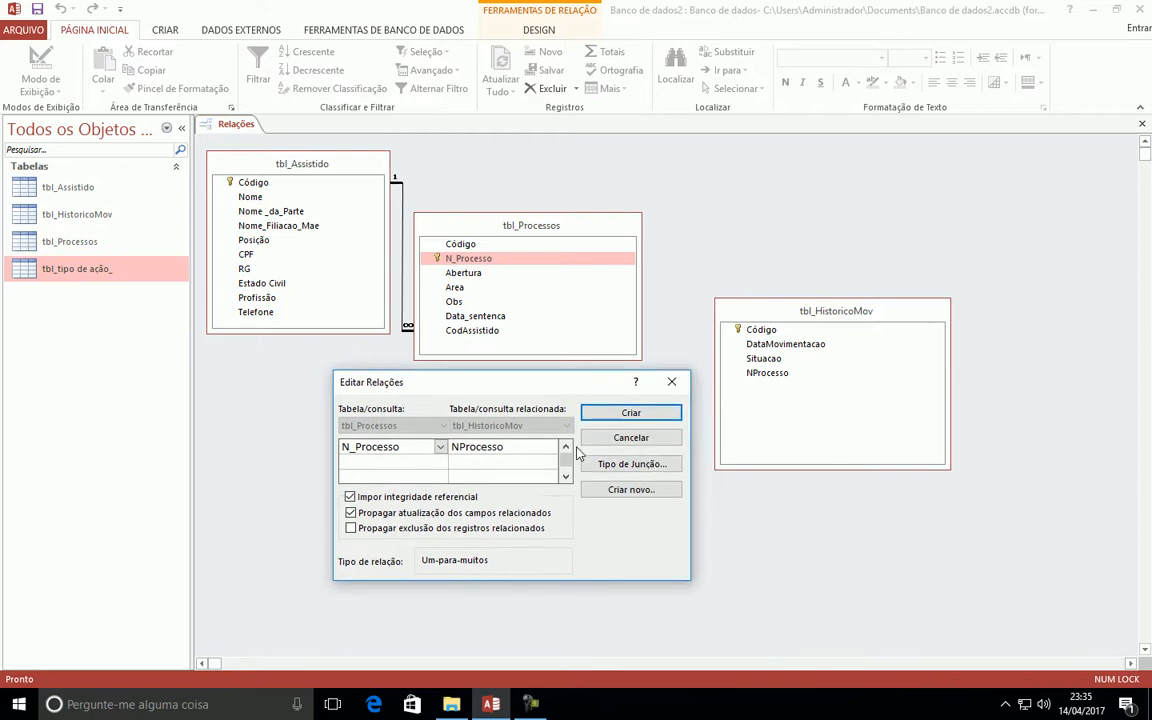
{"action": "left_click", "coordinate": [622, 418]}
- Hide the navigation pane and arrange tbl_Assistido, tbl_Processos and tbl_HistoricoMov side by side in a descending row
{"action": "mouse_move", "coordinate": [802, 323]}
{"action": "left_mouse_down"}
{"action": "mouse_move", "coordinate": [733, 318]}
{"action": "mouse_move", "coordinate": [753, 322]}
{"action": "left_mouse_up"}
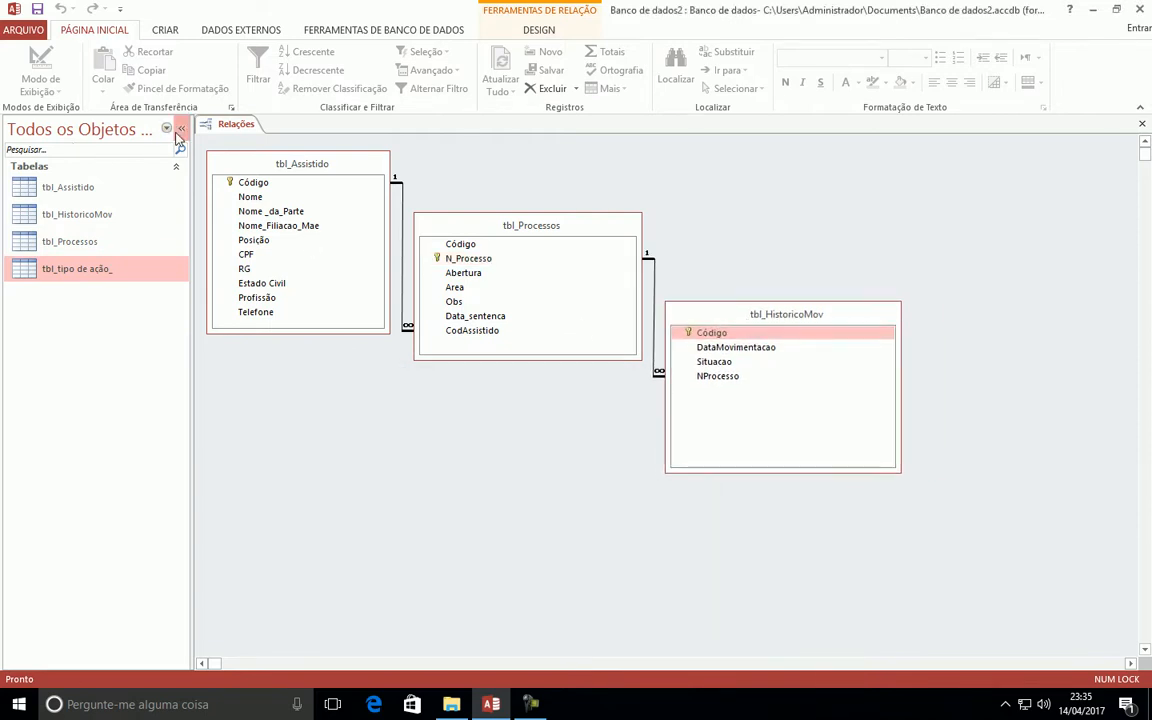
{"action": "left_click", "coordinate": [181, 128]}
{"action": "left_click_drag", "start_coordinate": [365, 222], "coordinate": [408, 216]}
{"action": "left_click_drag", "start_coordinate": [571, 319], "coordinate": [855, 366]}
{"action": "left_click_drag", "start_coordinate": [148, 158], "coordinate": [205, 176]}
{"action": "left_click_drag", "start_coordinate": [397, 220], "coordinate": [412, 262]}
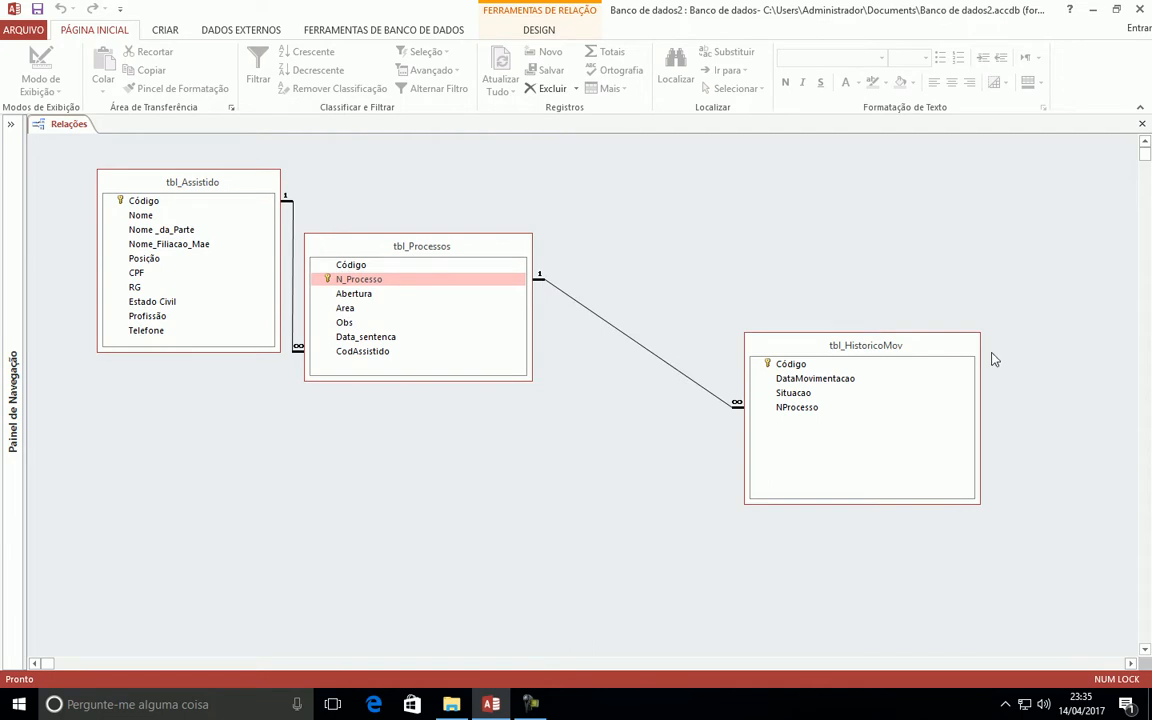
{"action": "left_click_drag", "start_coordinate": [910, 350], "coordinate": [724, 348]}
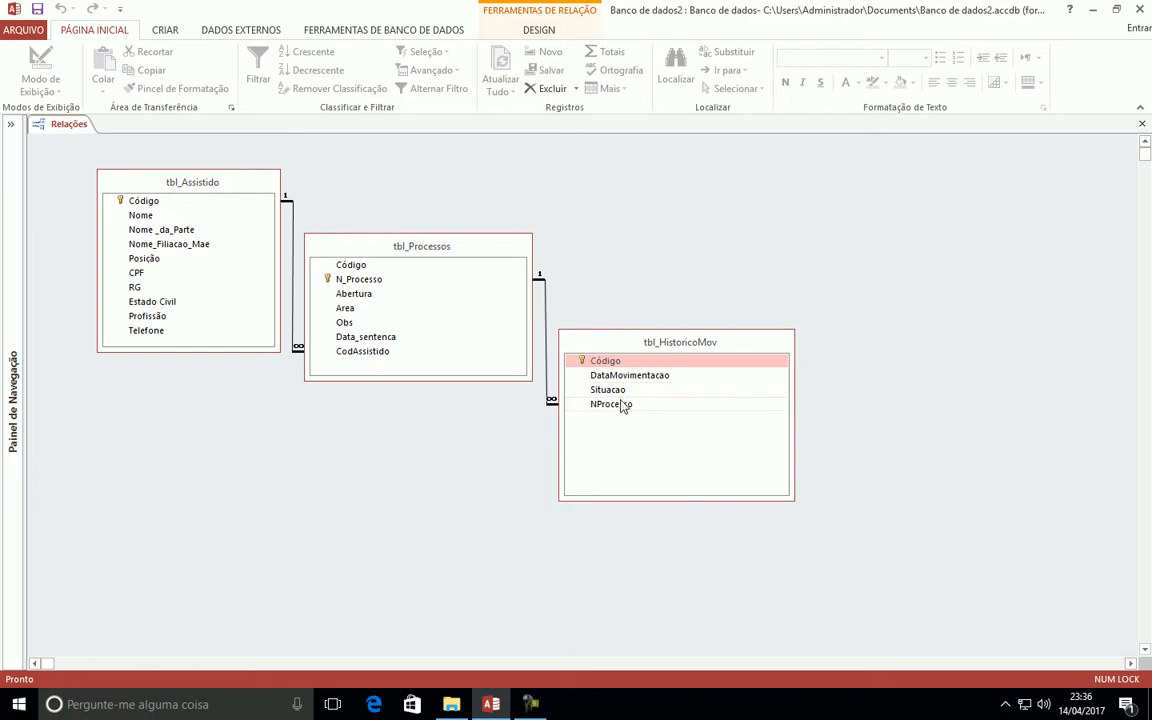
{"action": "left_click_drag", "start_coordinate": [617, 340], "coordinate": [616, 318]}
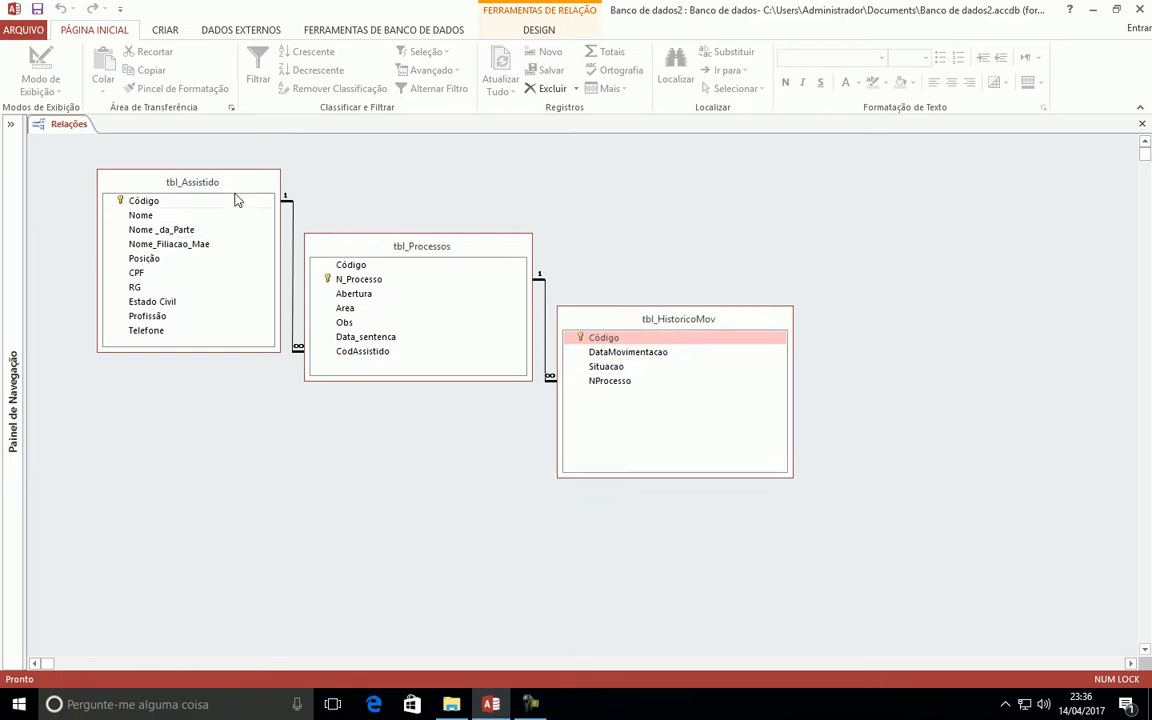
{"action": "left_click_drag", "start_coordinate": [211, 177], "coordinate": [209, 184]}
{"action": "left_click_drag", "start_coordinate": [648, 325], "coordinate": [655, 313]}
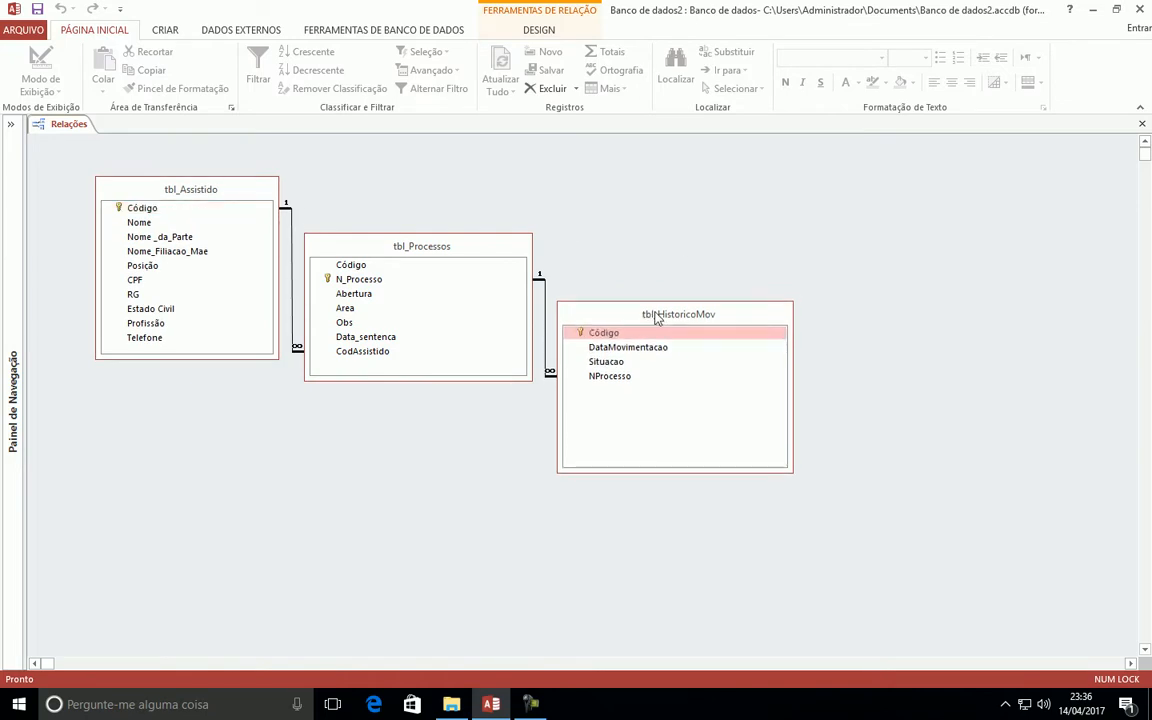
- Shorten the tbl_HistoricoMov box to fit its fields, then save the relationships layout and close the diagram
{"action": "left_click", "coordinate": [8, 382]}
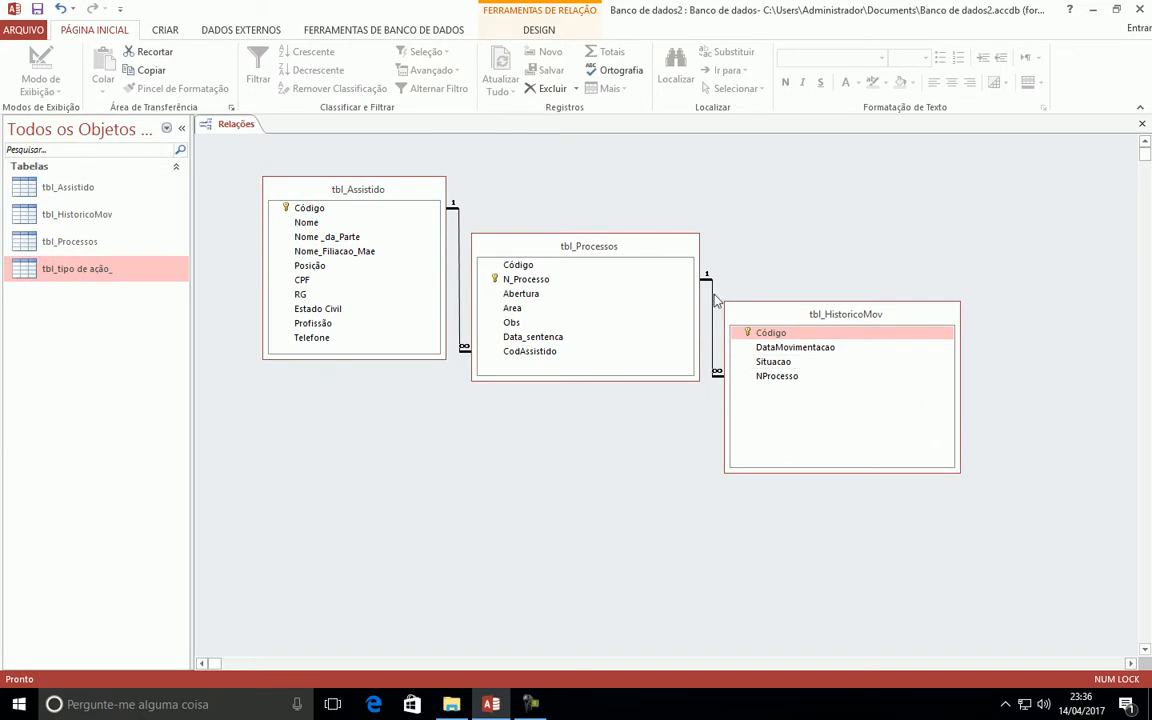
{"action": "left_click_drag", "start_coordinate": [809, 300], "coordinate": [800, 306]}
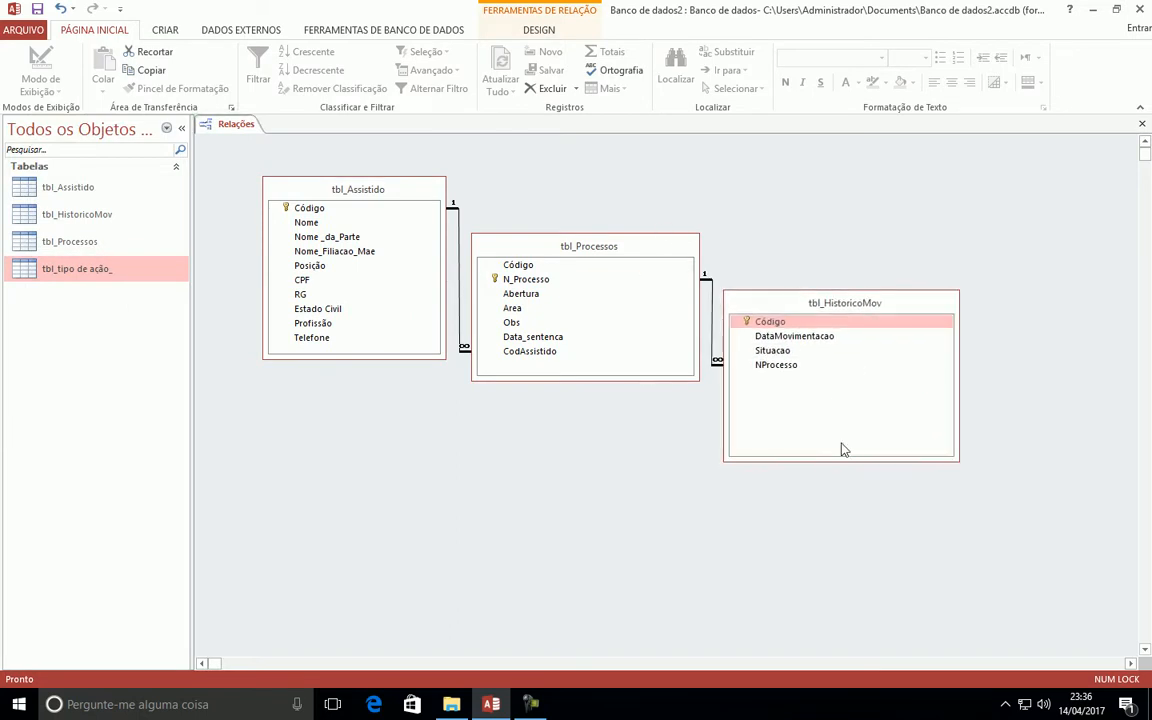
{"action": "left_click_drag", "start_coordinate": [841, 460], "coordinate": [841, 389]}
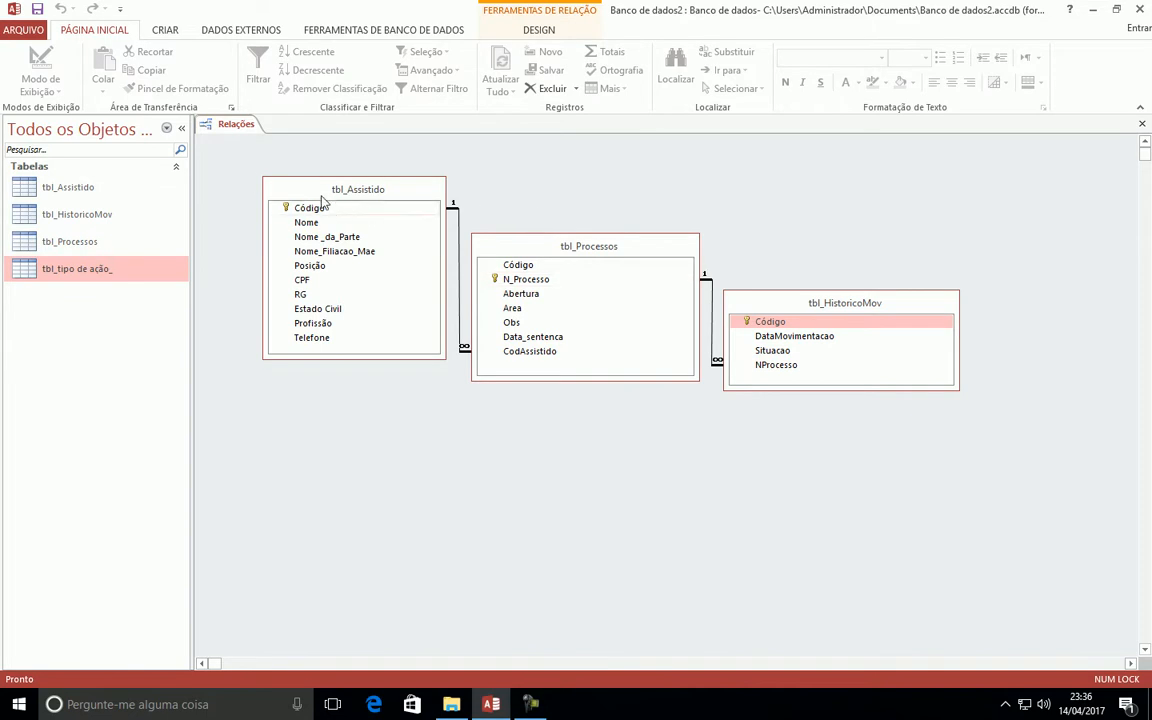
{"action": "left_click", "coordinate": [1142, 124]}
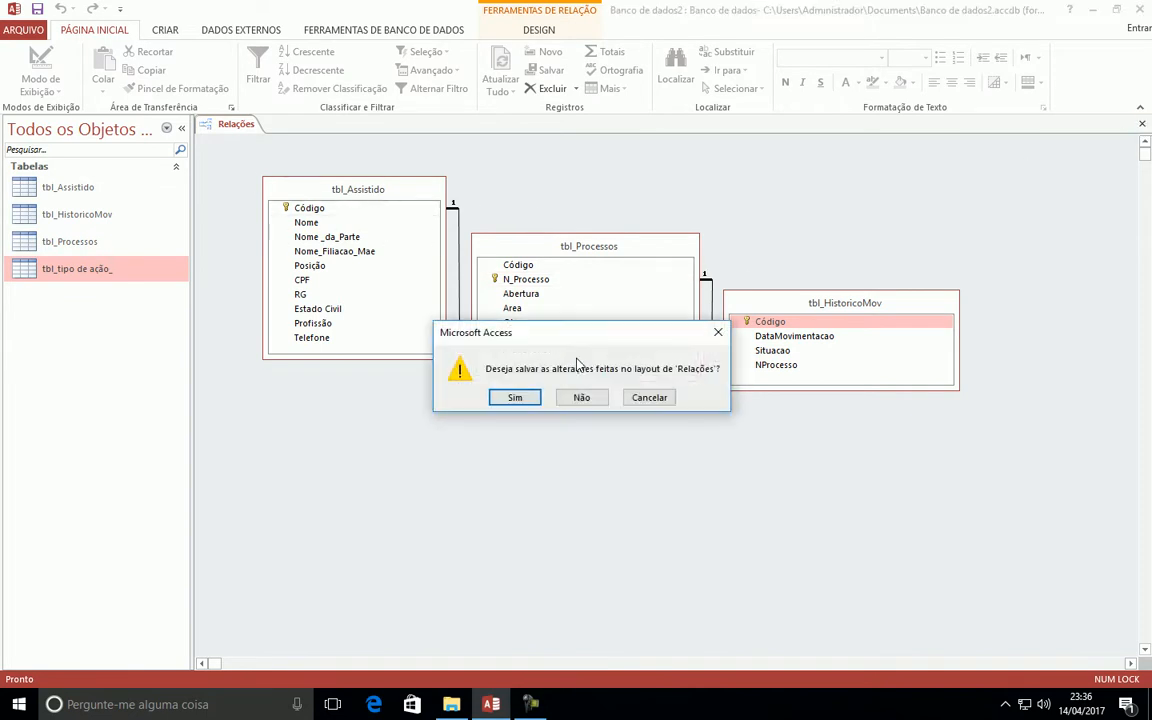
{"action": "left_click", "coordinate": [523, 398]}
- Open tbl_Assistido and start a record with the assisted person's name, Eu mesmo as Nome_da_Parte and the mother's name
{"action": "double_click", "coordinate": [45, 187]}
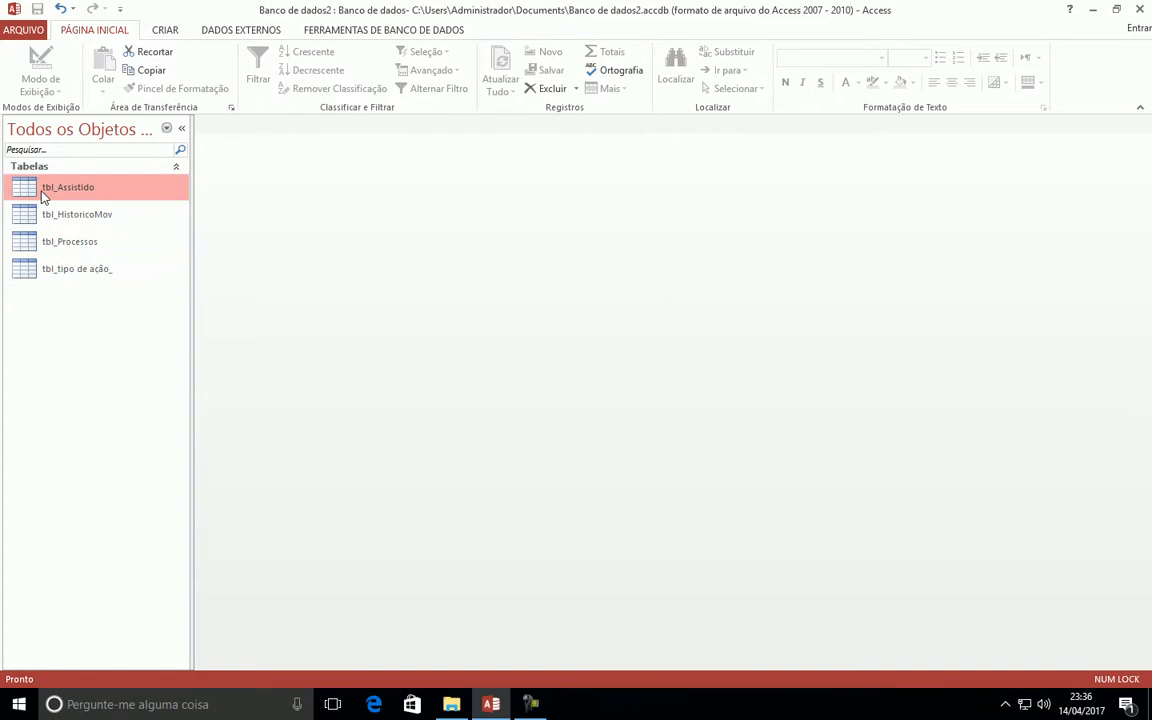
{"action": "key", "text": "Tab"}
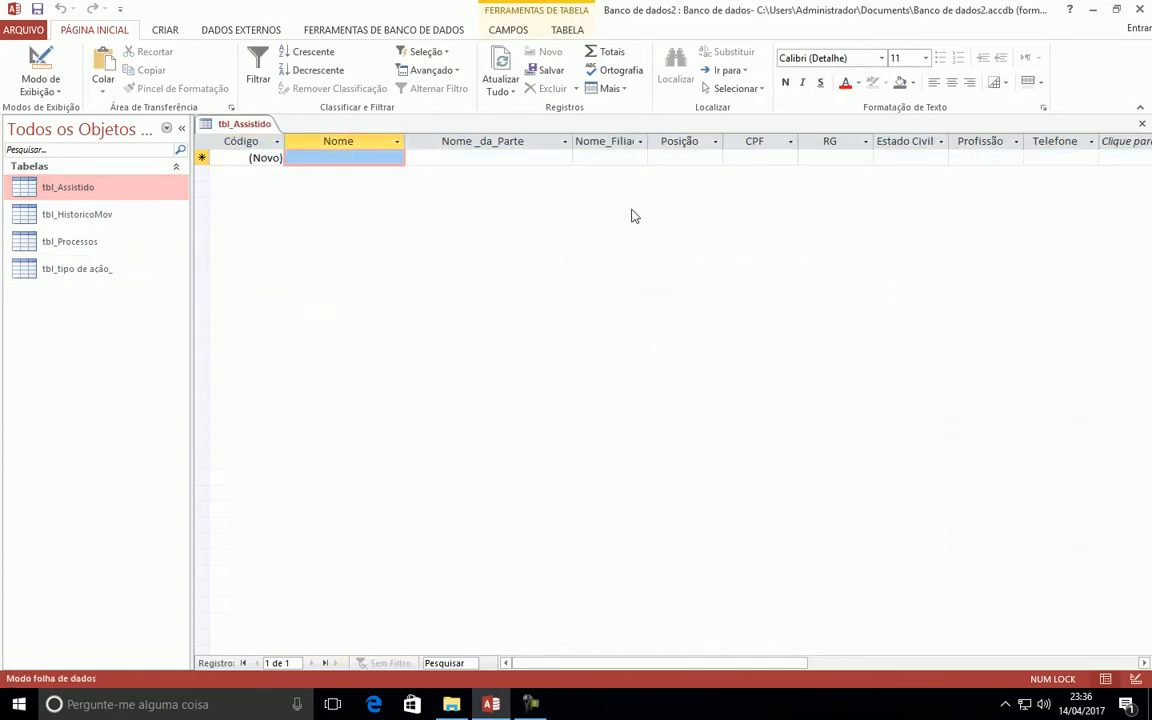
{"action": "type", "text": "Profes"}
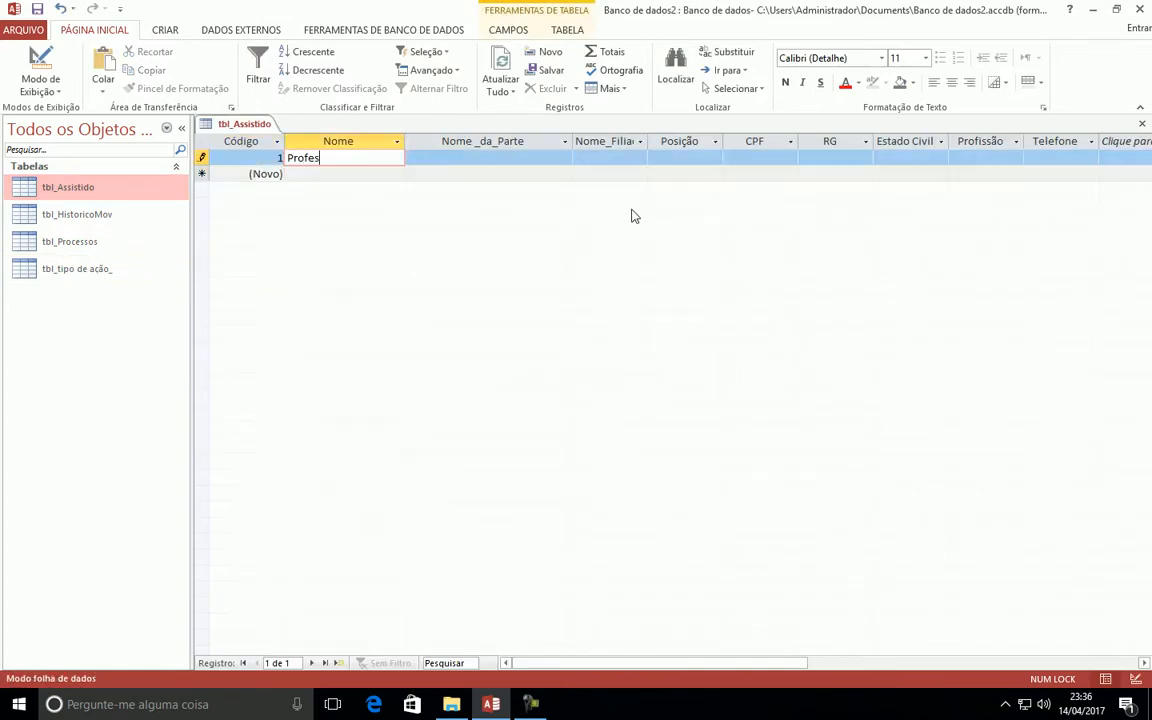
{"action": "type", "text": "sor Jaimdee"}
{"action": "key", "text": "Tab"}
{"action": "type", "text": "E"}
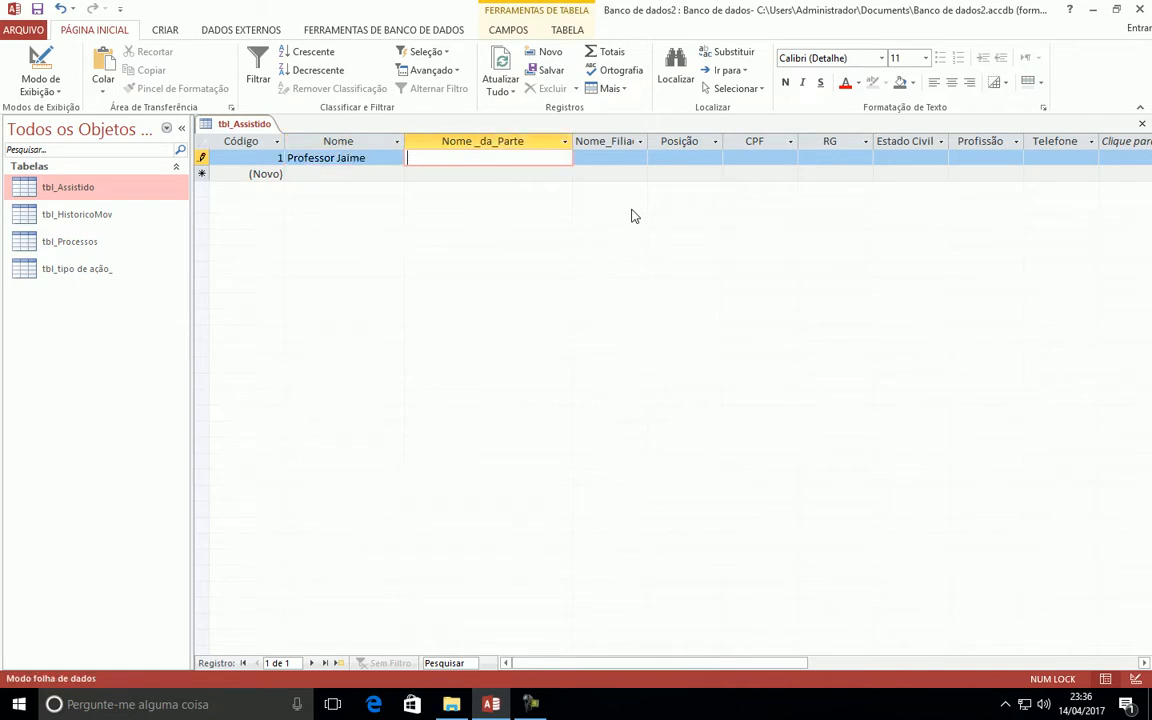
{"action": "type", "text": "u mesmo"}
{"action": "key", "text": "Tab"}
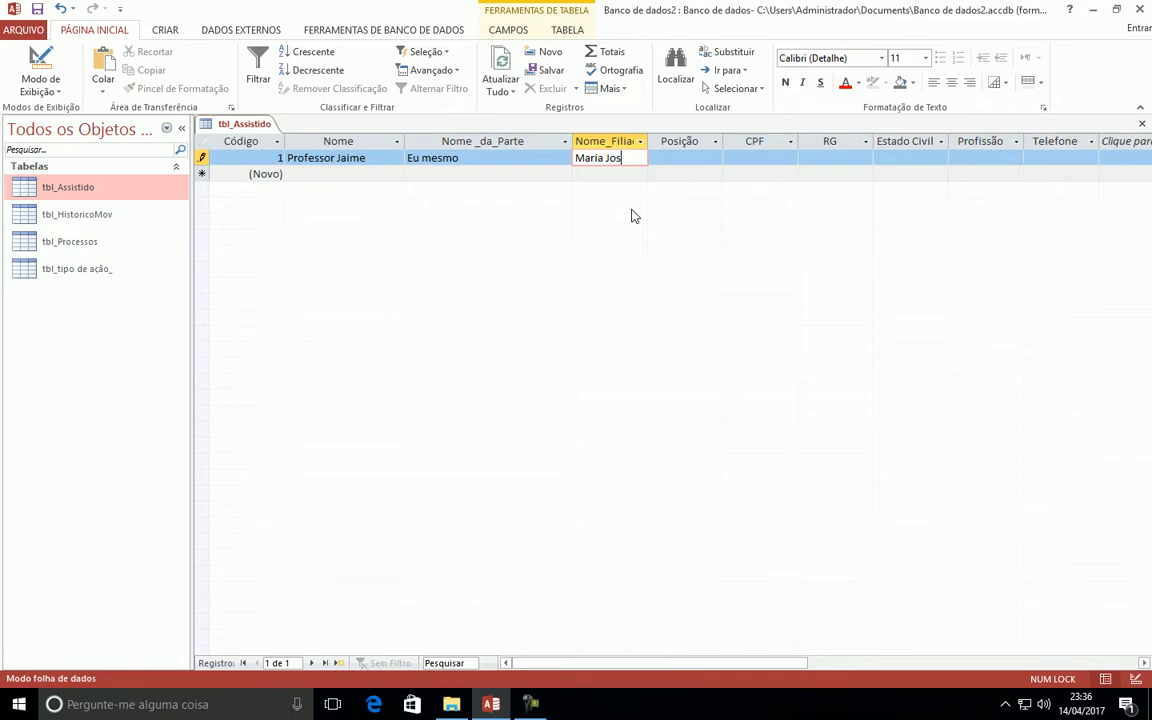
{"action": "type", "text": "Maria José"}
{"action": "key", "text": "Tab"}
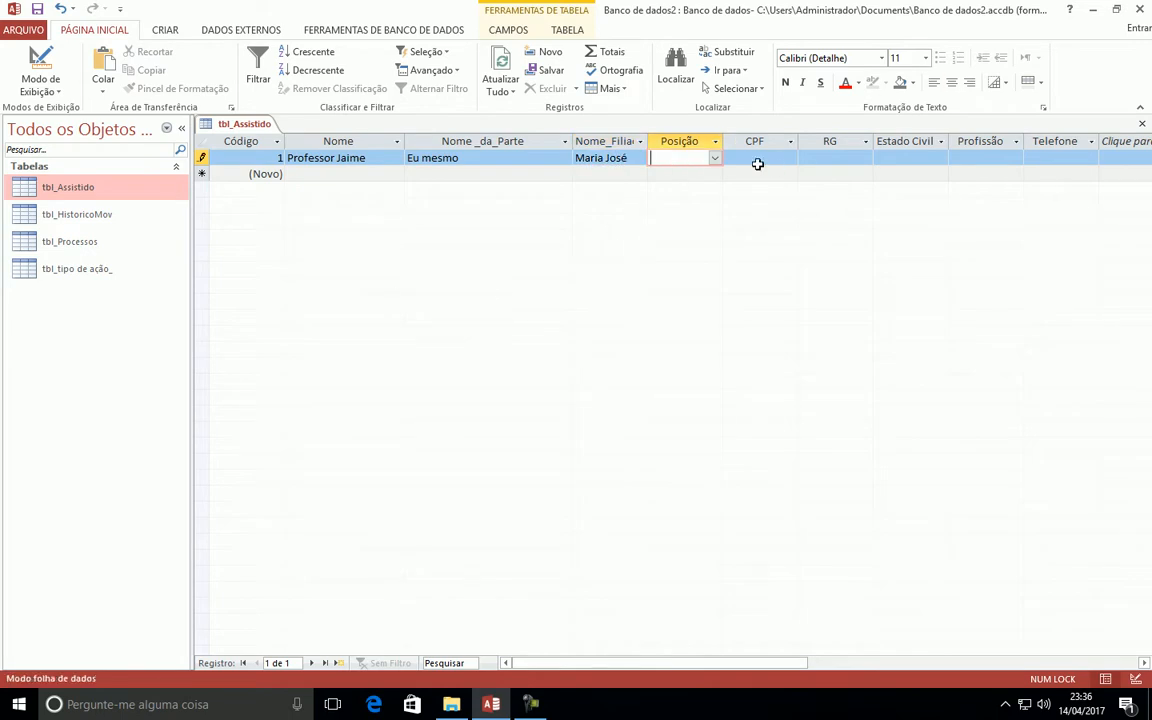
- Leave Posição, CPF and RG blank and check the record's Estado Civil options, hiding the navigation pane for more room
{"action": "key", "text": "Tab"}
{"action": "key", "text": "Tab"}
{"action": "key", "text": "Tab"}
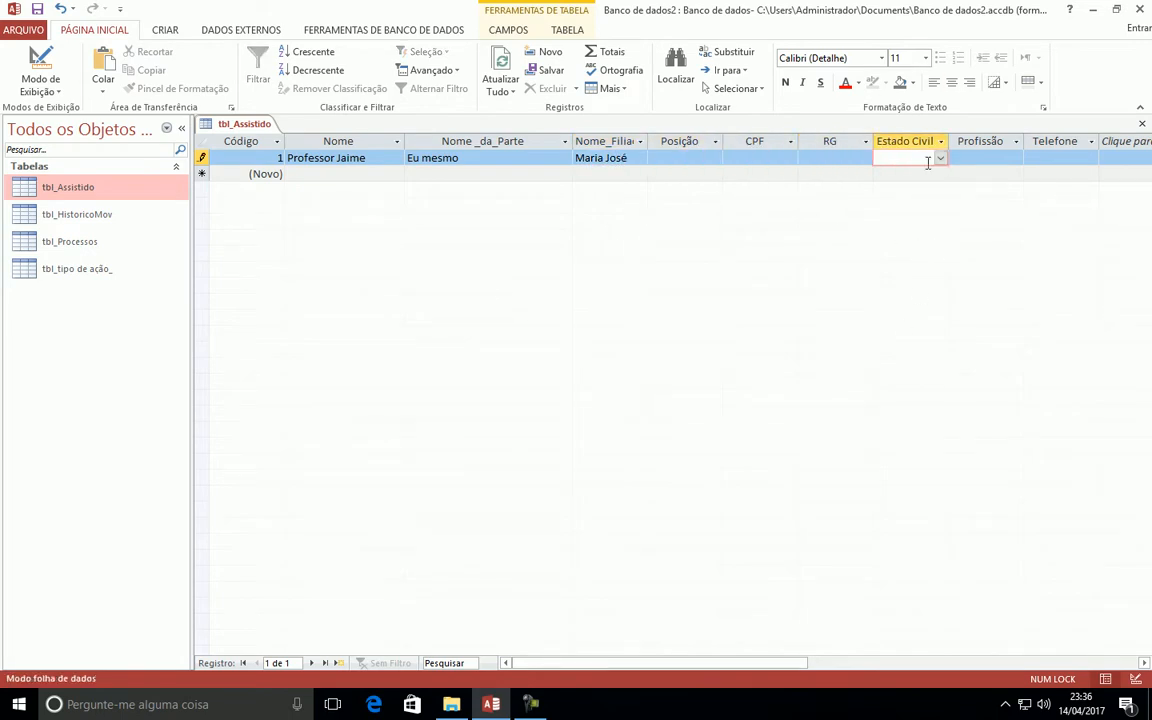
{"action": "left_click", "coordinate": [940, 160]}
{"action": "left_click", "coordinate": [586, 404]}
{"action": "left_click", "coordinate": [972, 159]}
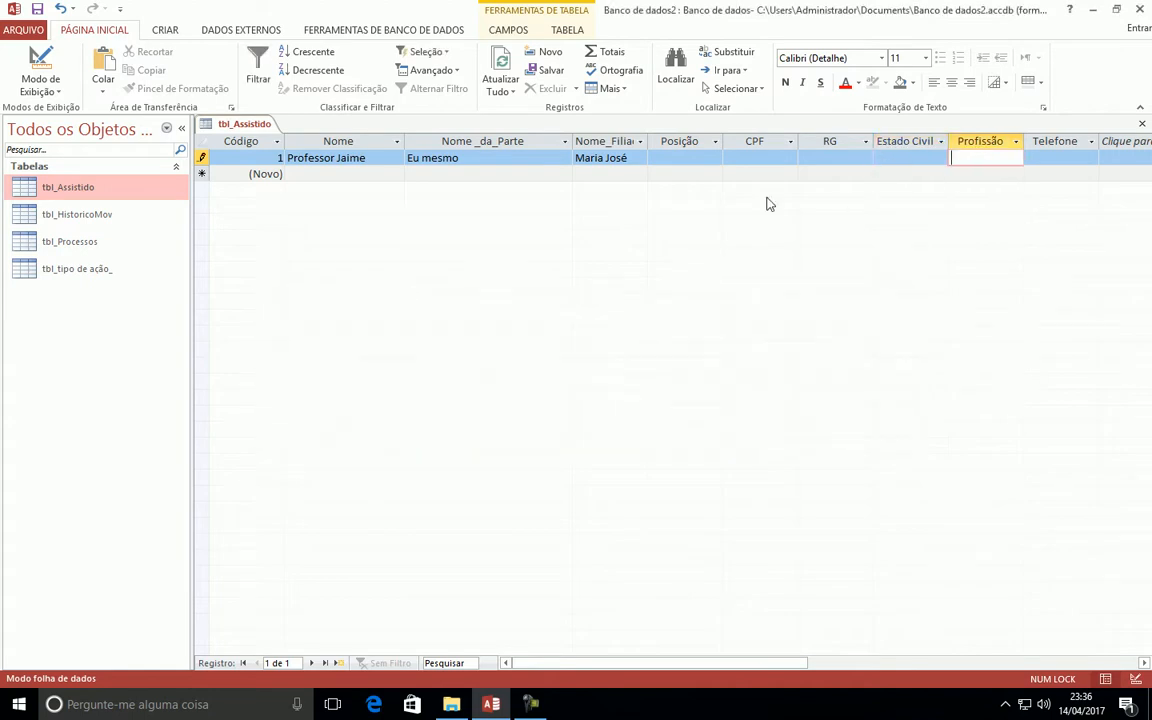
{"action": "left_click", "coordinate": [181, 128]}
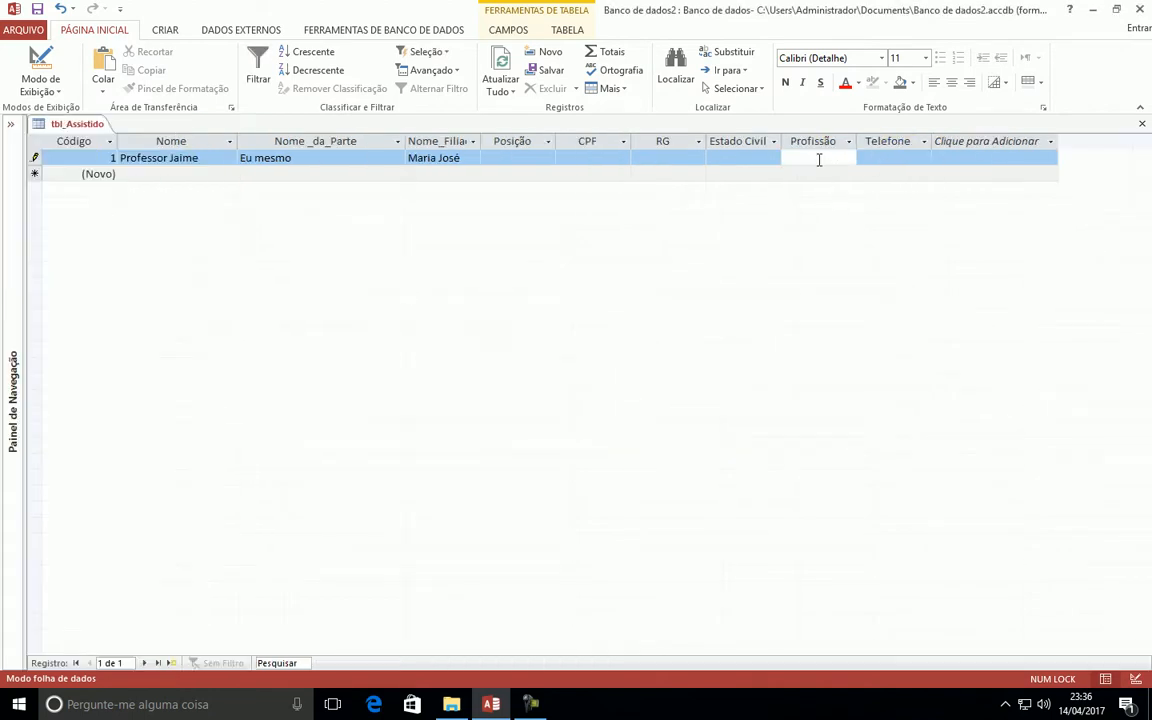
{"action": "left_click", "coordinate": [773, 158]}
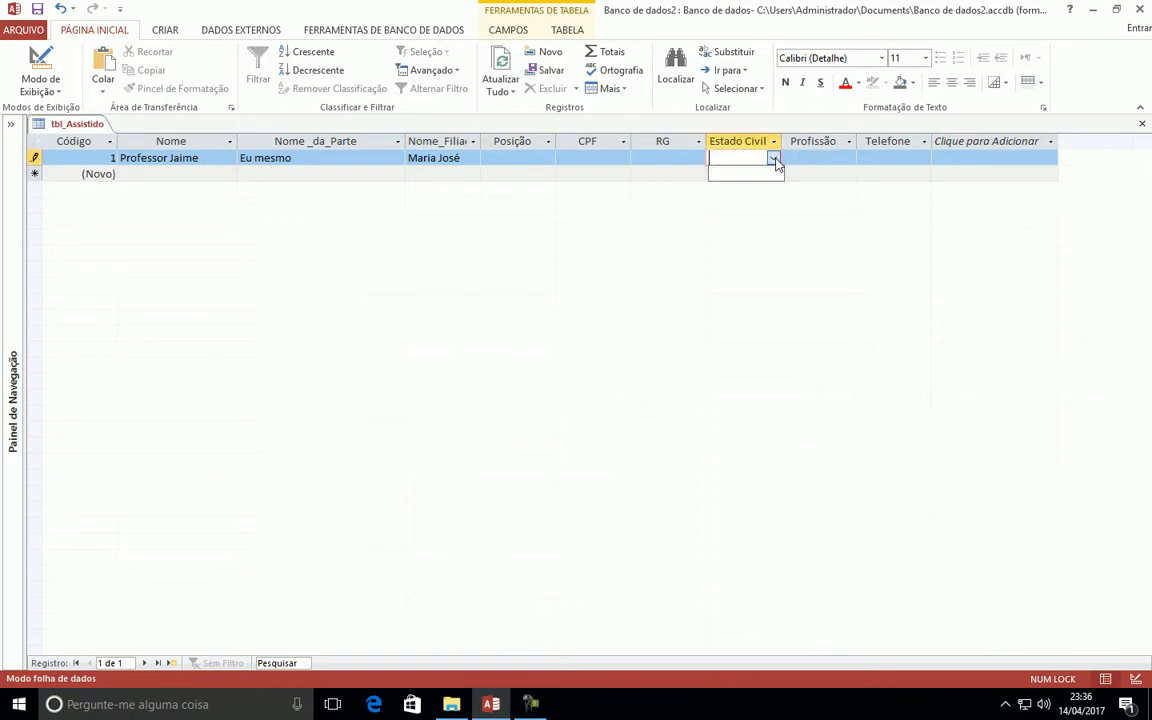
- Enter Empresário as the record's Profissão, fill in the telephone number and save the record
{"action": "left_click", "coordinate": [820, 159]}
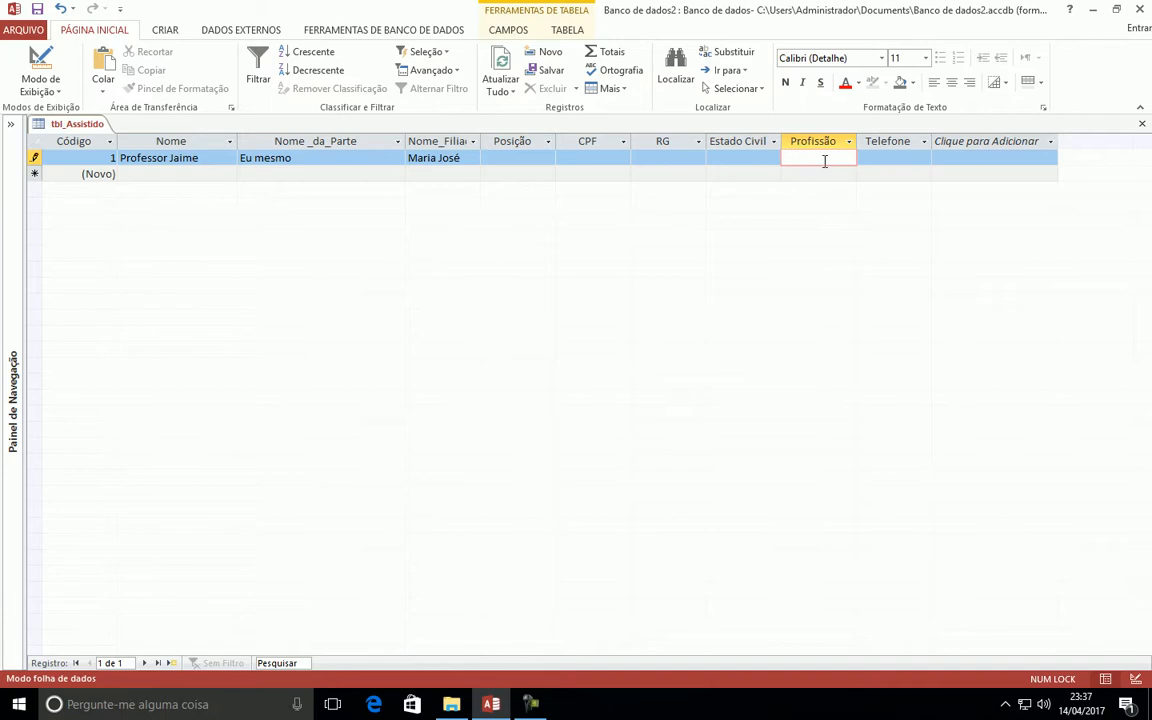
{"action": "type", "text": "Empresário"}
{"action": "key", "text": "Tab"}
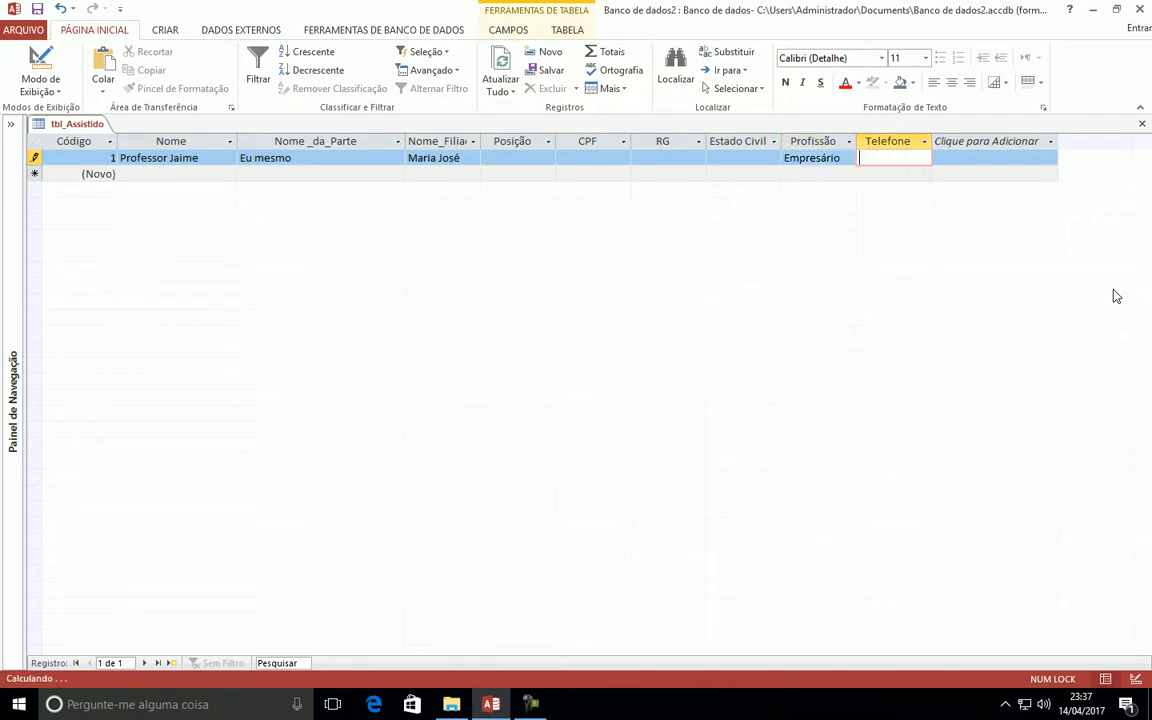
{"action": "type", "text": "000000000"}
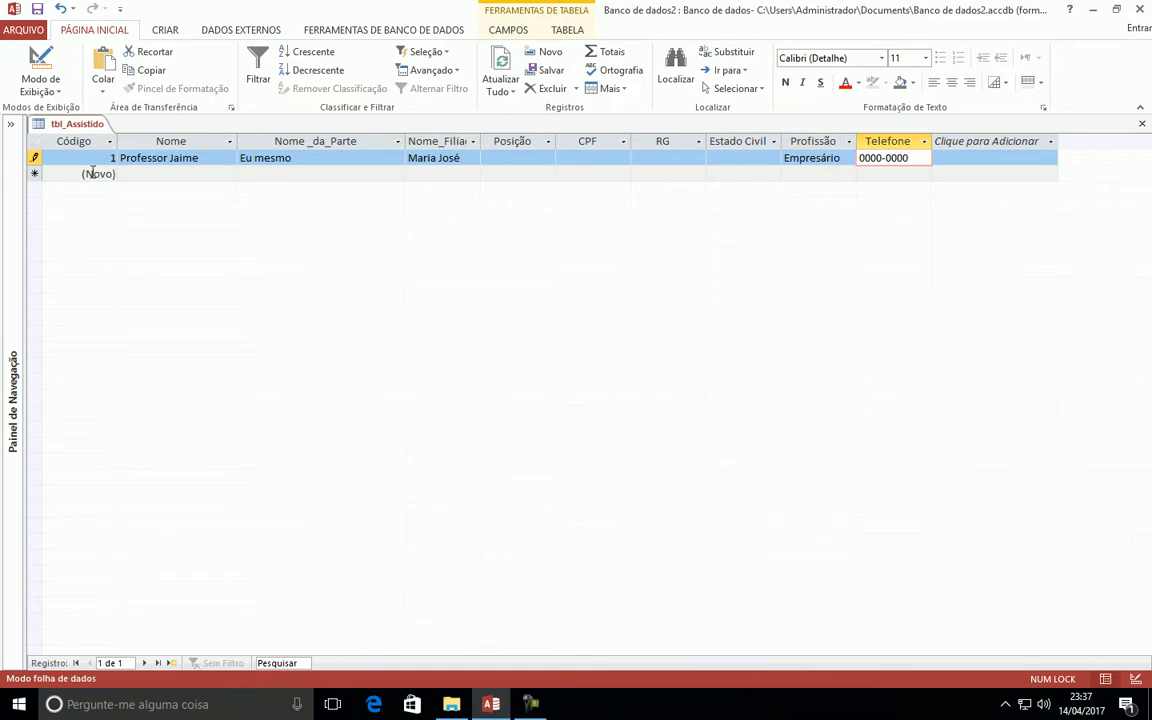
{"action": "left_click", "coordinate": [131, 173]}
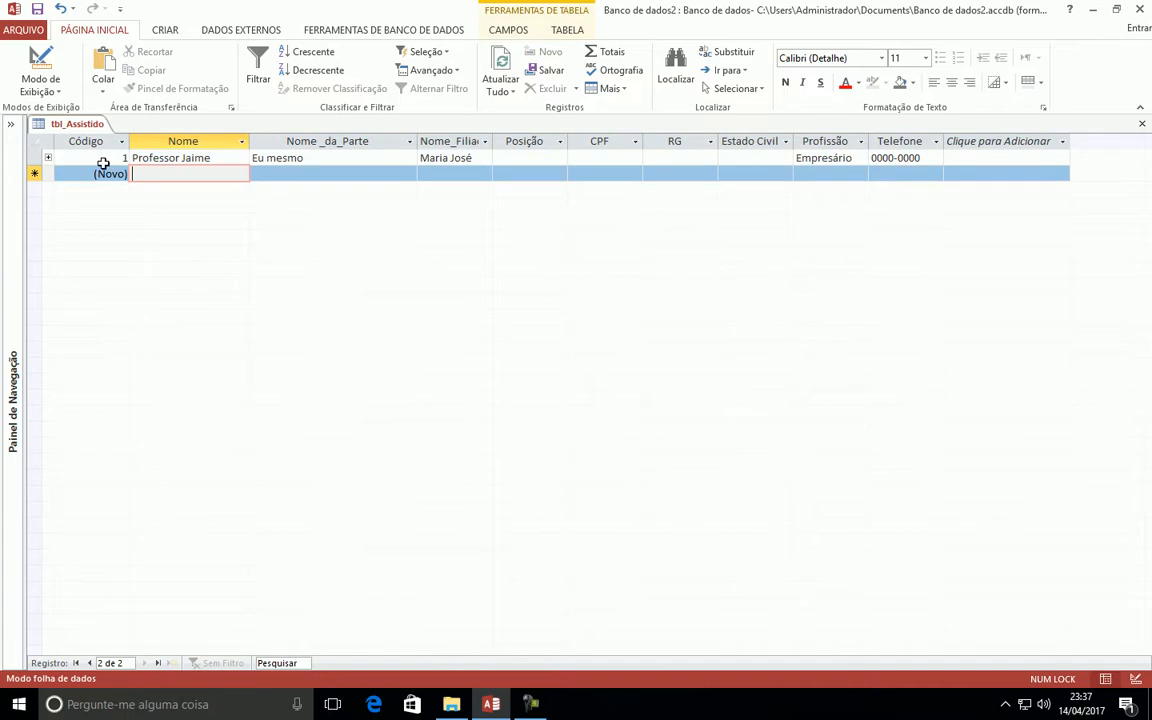
- Expand the first tbl_Assistido record's related cases and add a case with its process number
{"action": "left_click", "coordinate": [48, 158]}
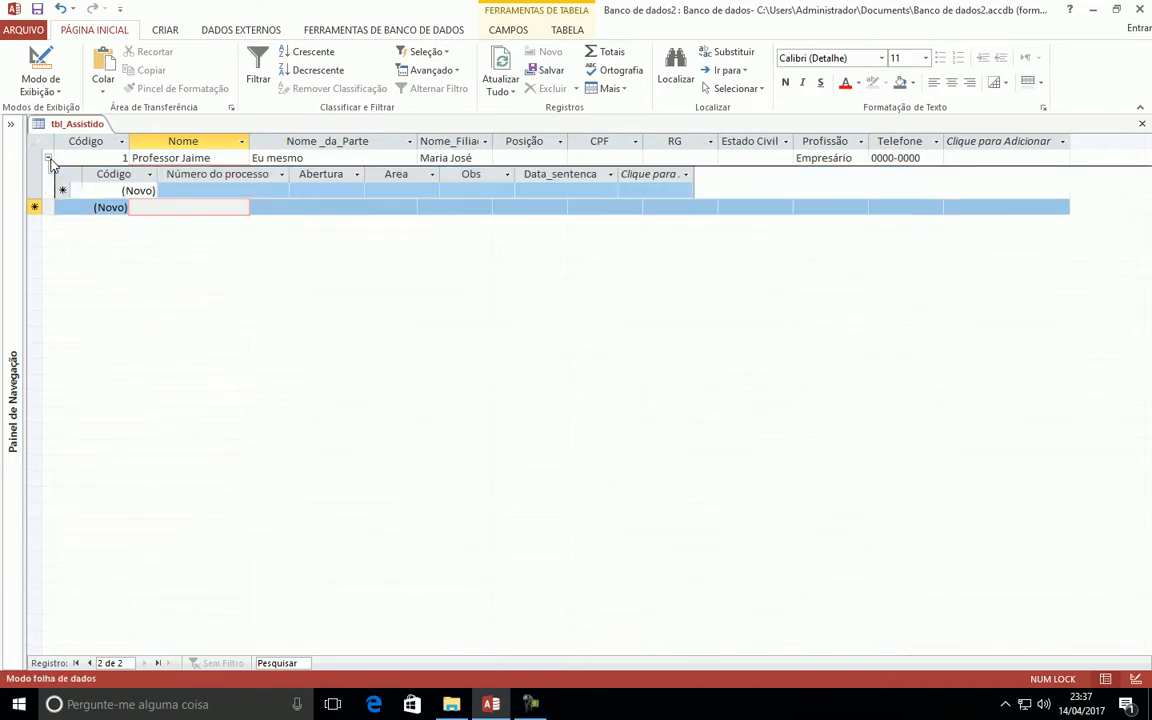
{"action": "left_click", "coordinate": [167, 190]}
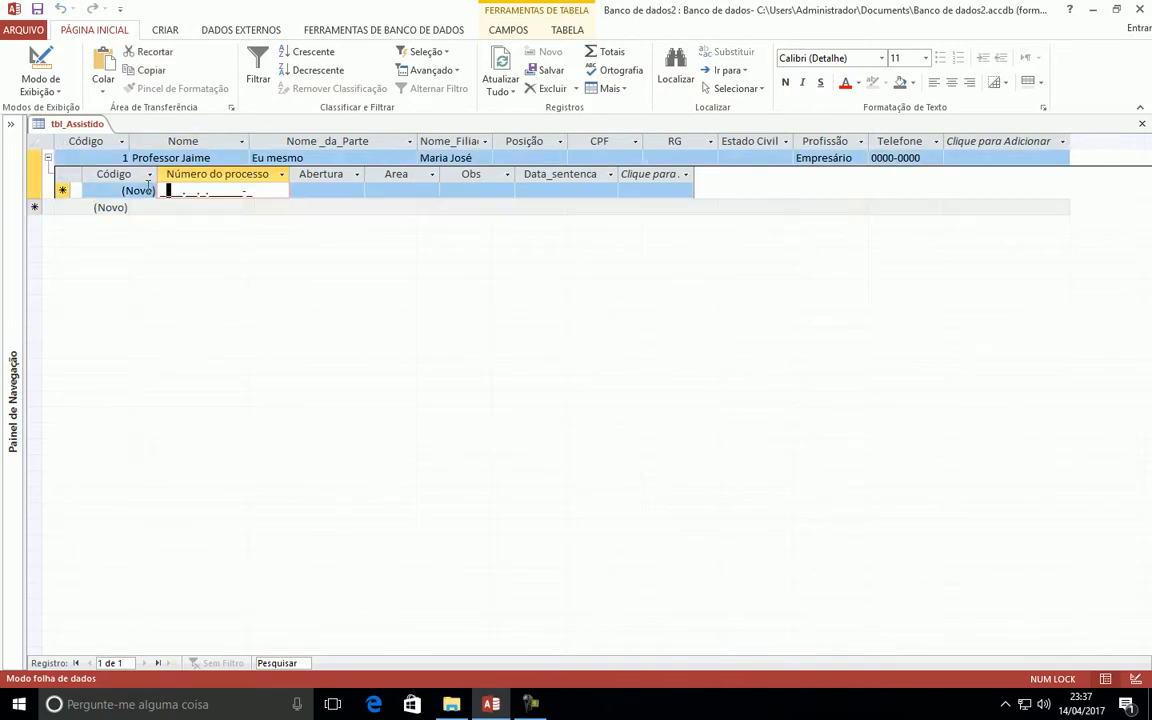
{"action": "left_click_drag", "start_coordinate": [264, 192], "coordinate": [83, 184]}
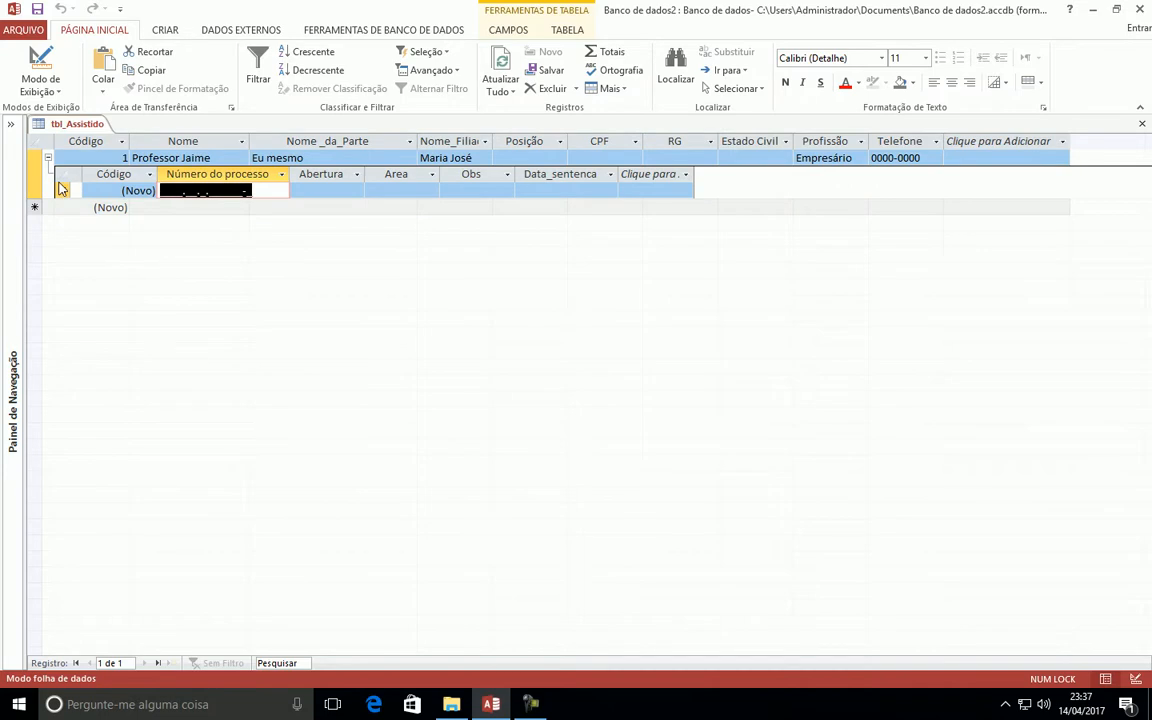
{"action": "type", "text": "2017.00.1.258585-"}
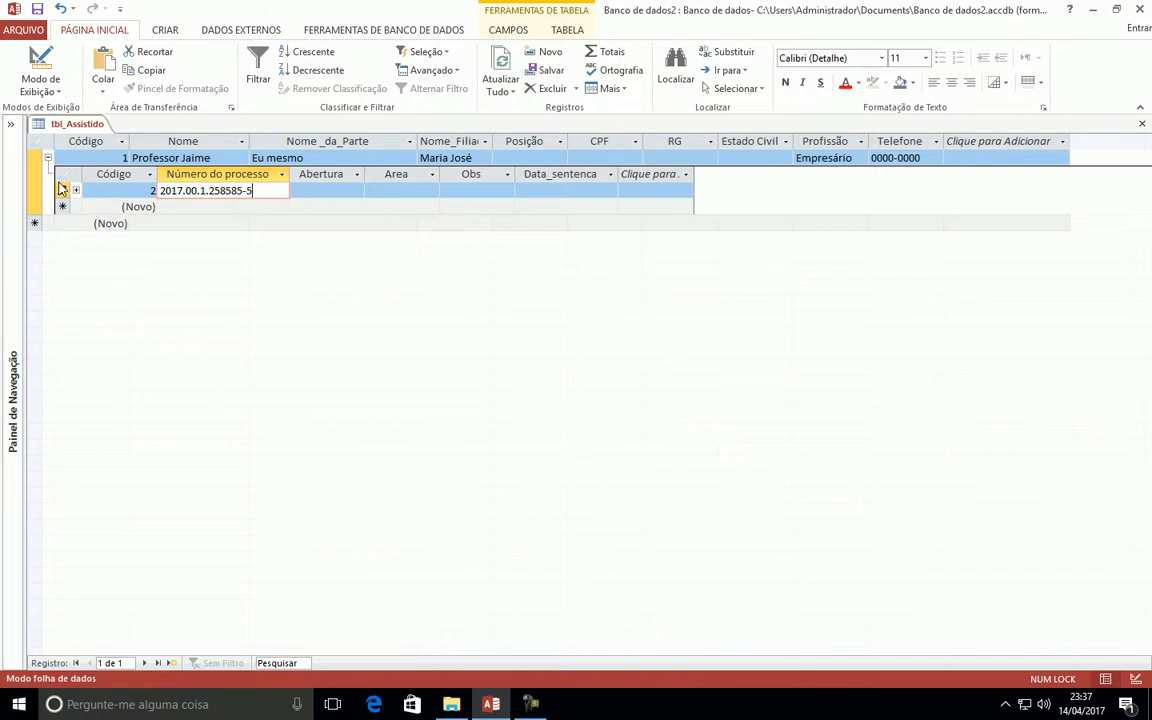
{"action": "type", "text": "5"}
{"action": "key", "text": "Tab"}
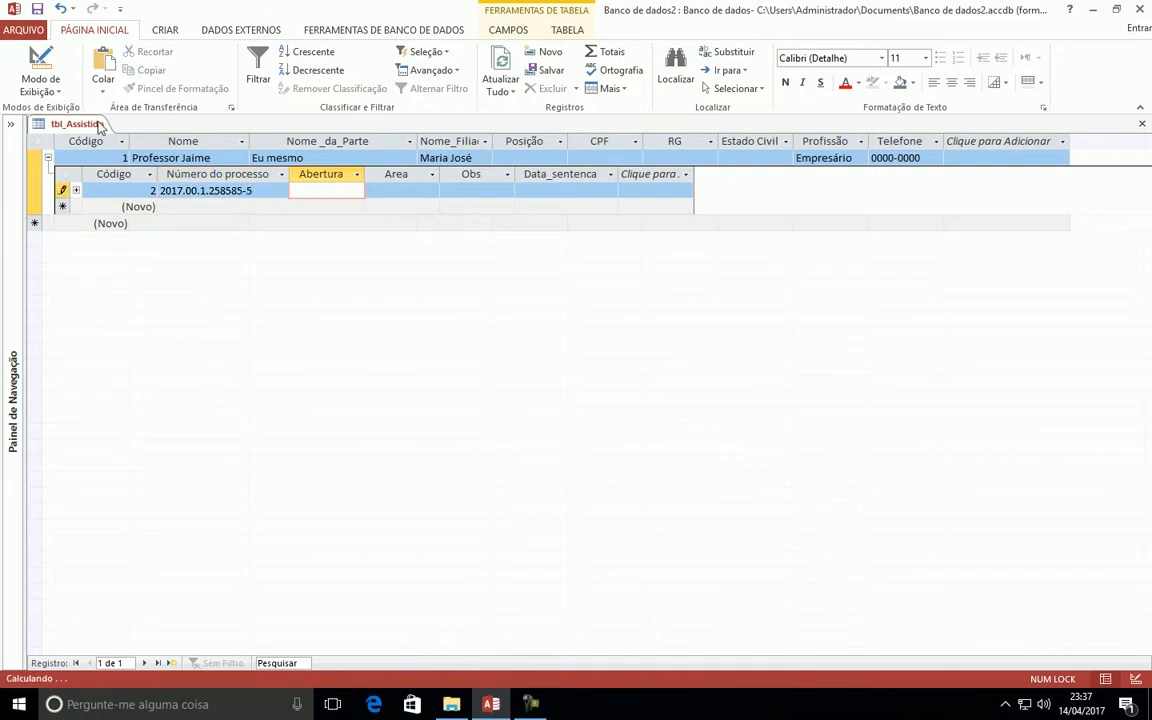
- Set the new case's Abertura date to 14/04/2017 and its Area to Divórcio
{"action": "type", "text": "14/"}
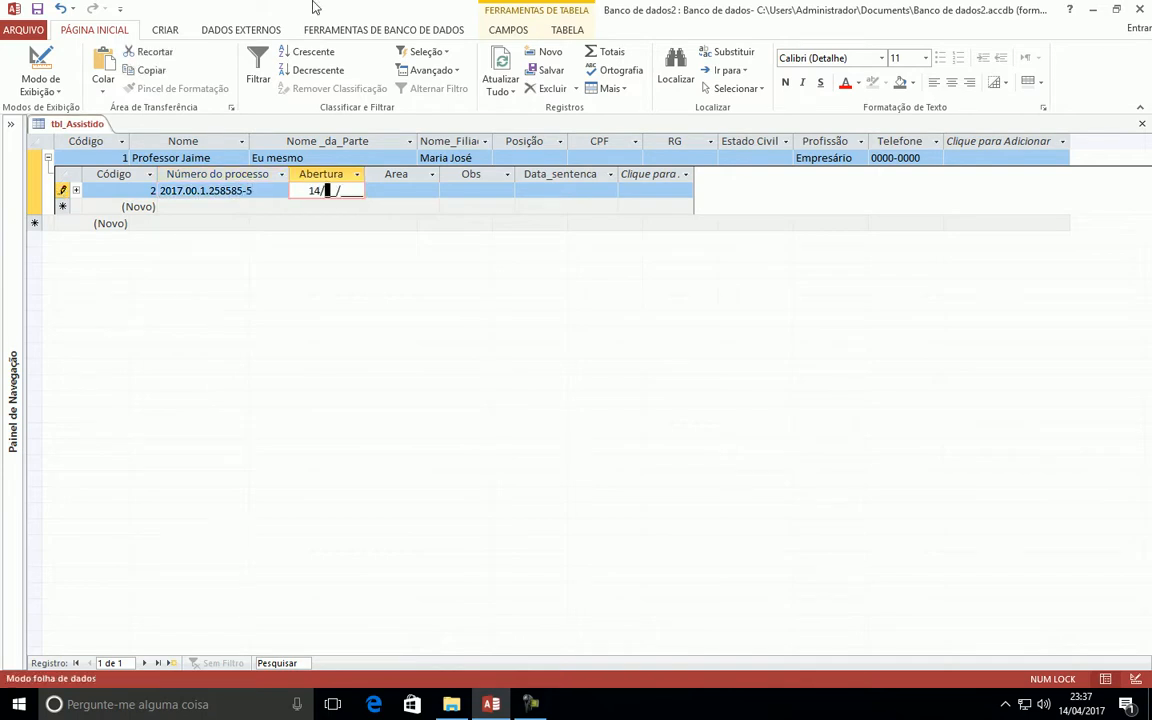
{"action": "type", "text": "04/2017"}
{"action": "key", "text": "Tab"}
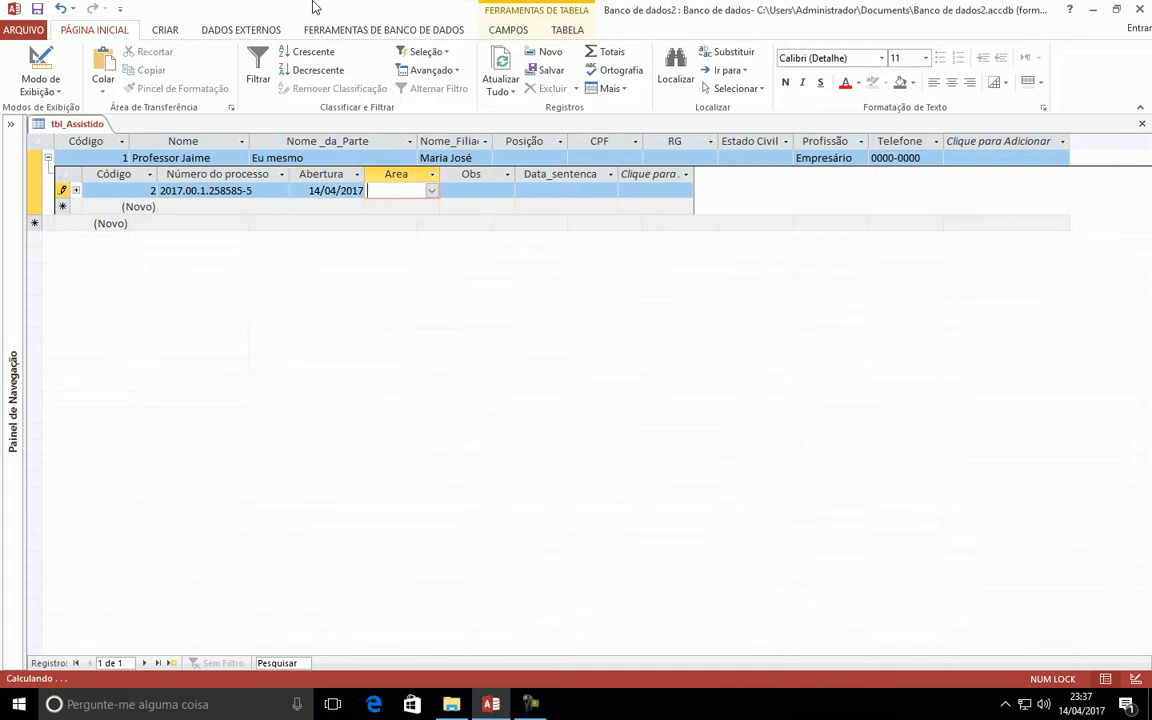
{"action": "left_click", "coordinate": [431, 191]}
{"action": "left_click", "coordinate": [386, 219]}
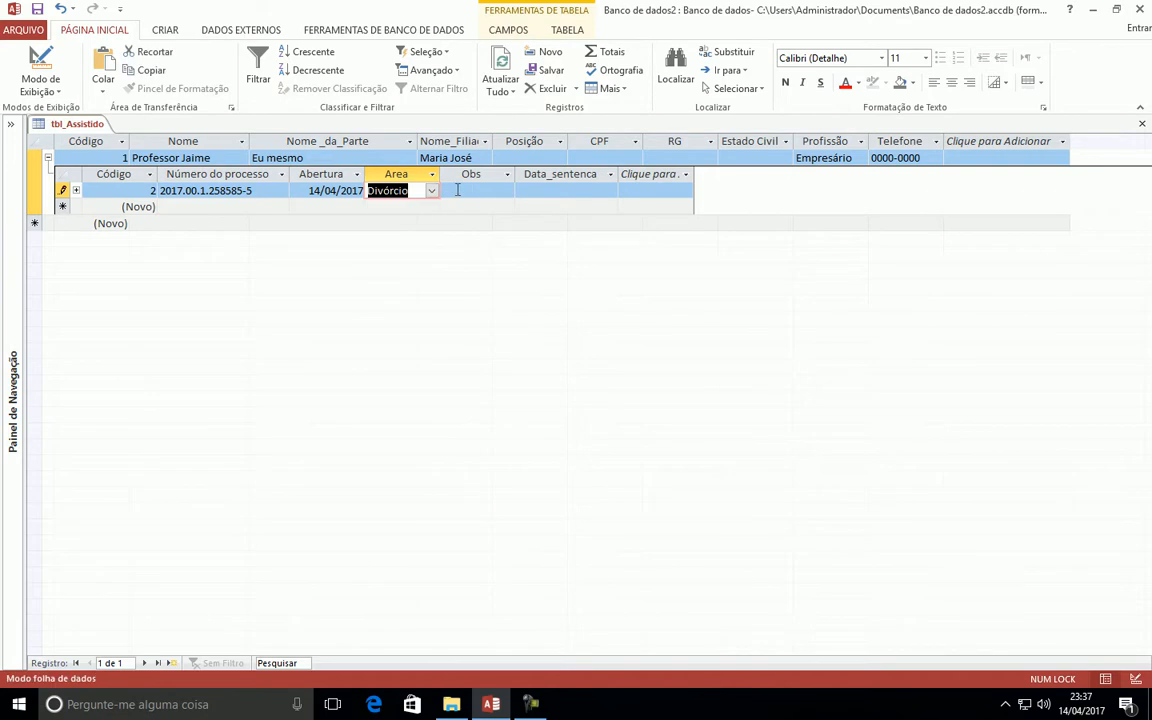
- Enter qulajdklaj as the Divórcio case's Obs and set its Data_sentenca to 14/04/2017
{"action": "key", "text": "Tab"}
{"action": "type", "text": "qulajdklaj"}
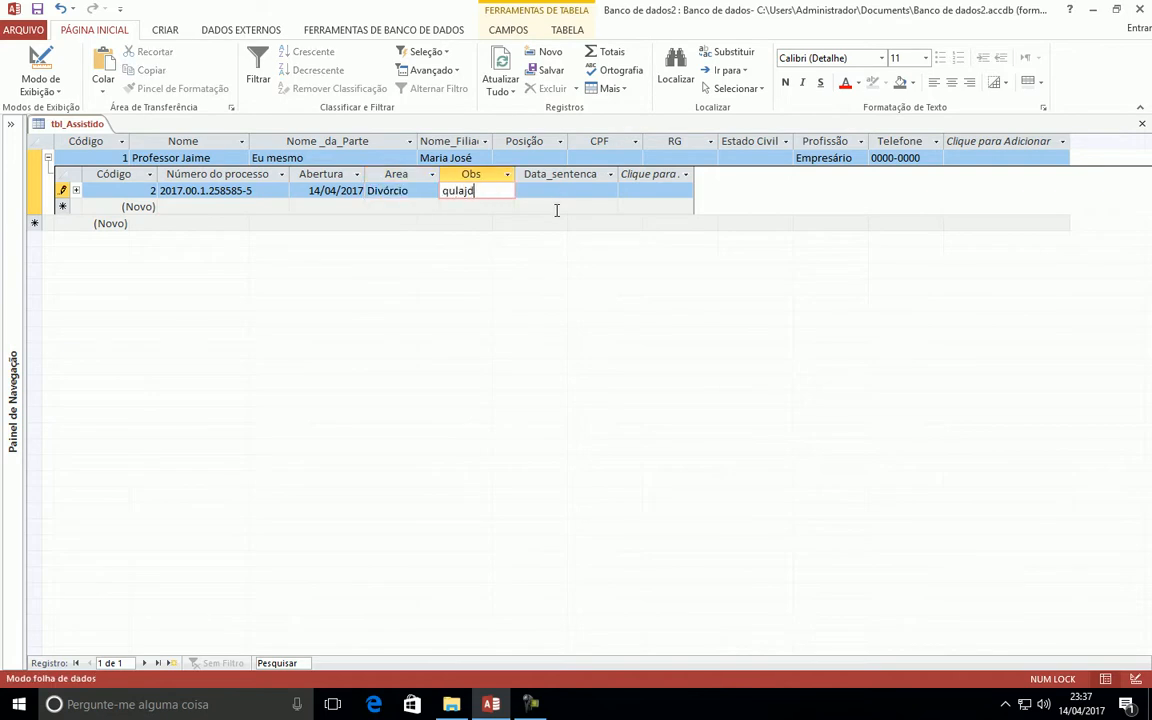
{"action": "left_click", "coordinate": [535, 190]}
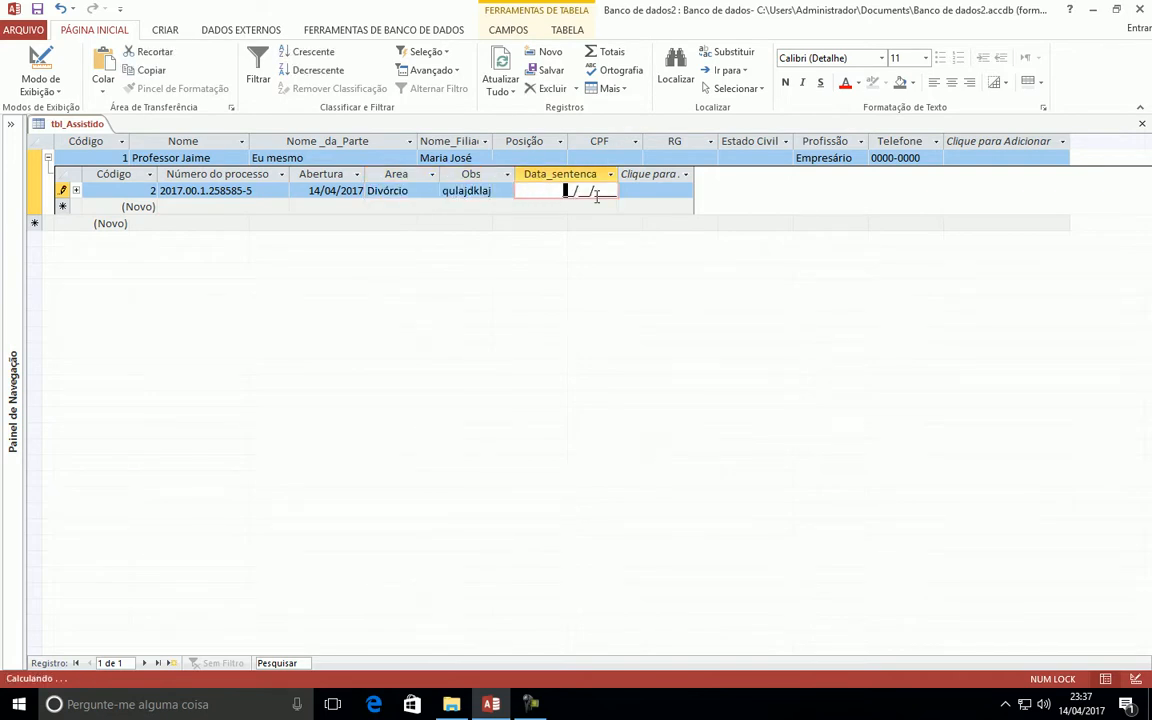
{"action": "type", "text": "14042017"}
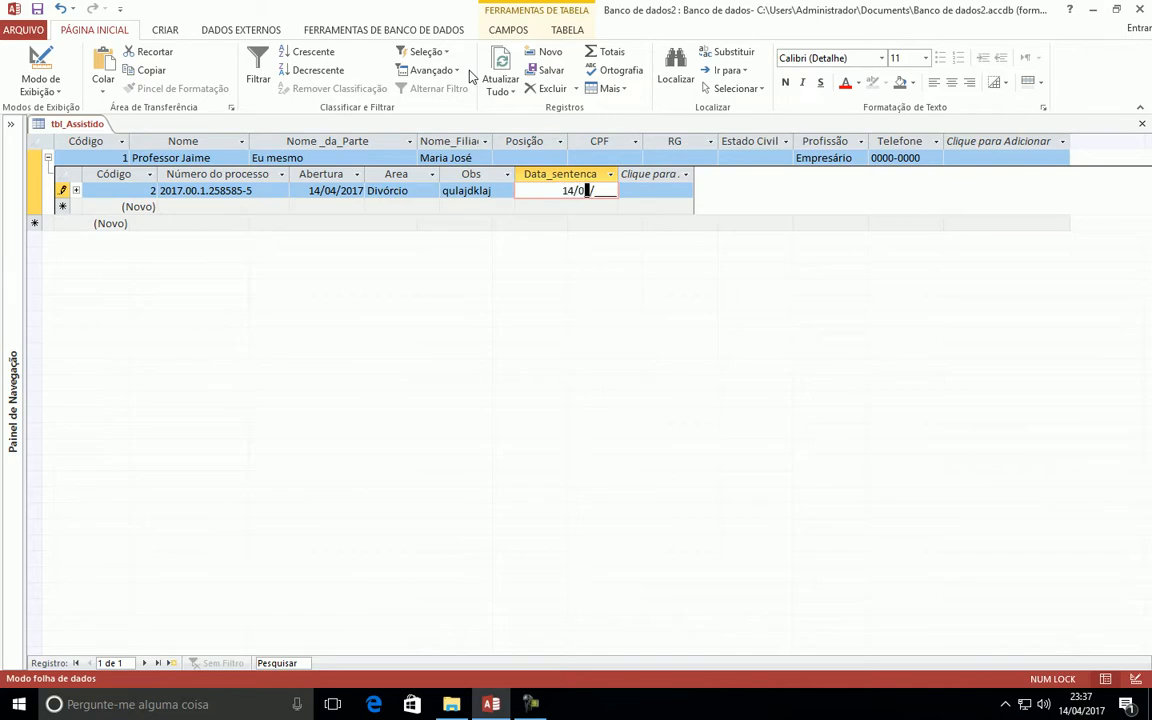
{"action": "key", "text": "Tab"}
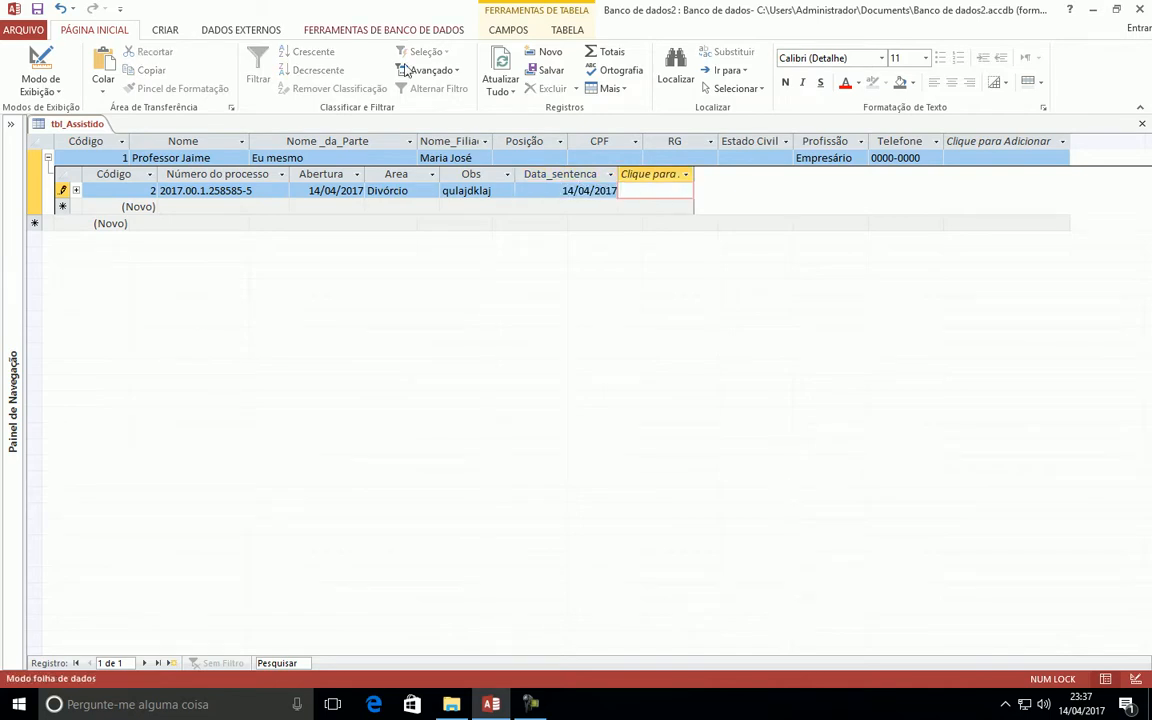
- Expand the case's movement history and add an entry dated 15/04/2017 with the Situacao "chegou no STJ"
{"action": "left_click", "coordinate": [76, 190]}
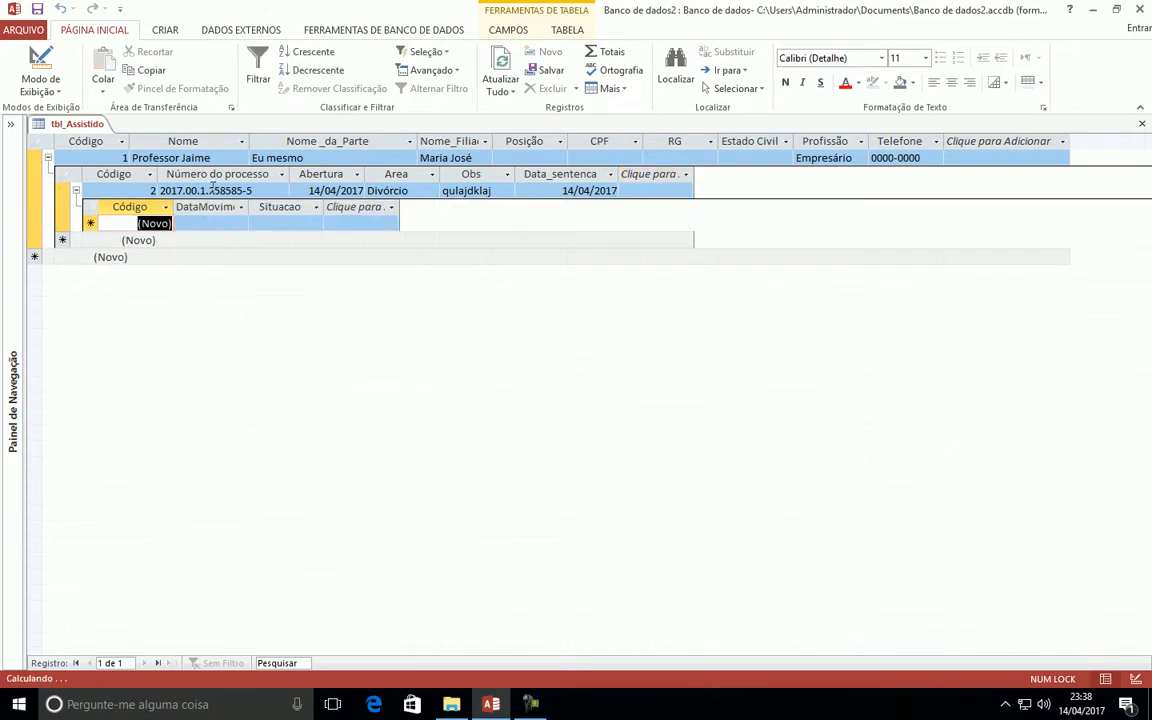
{"action": "key", "text": "Tab"}
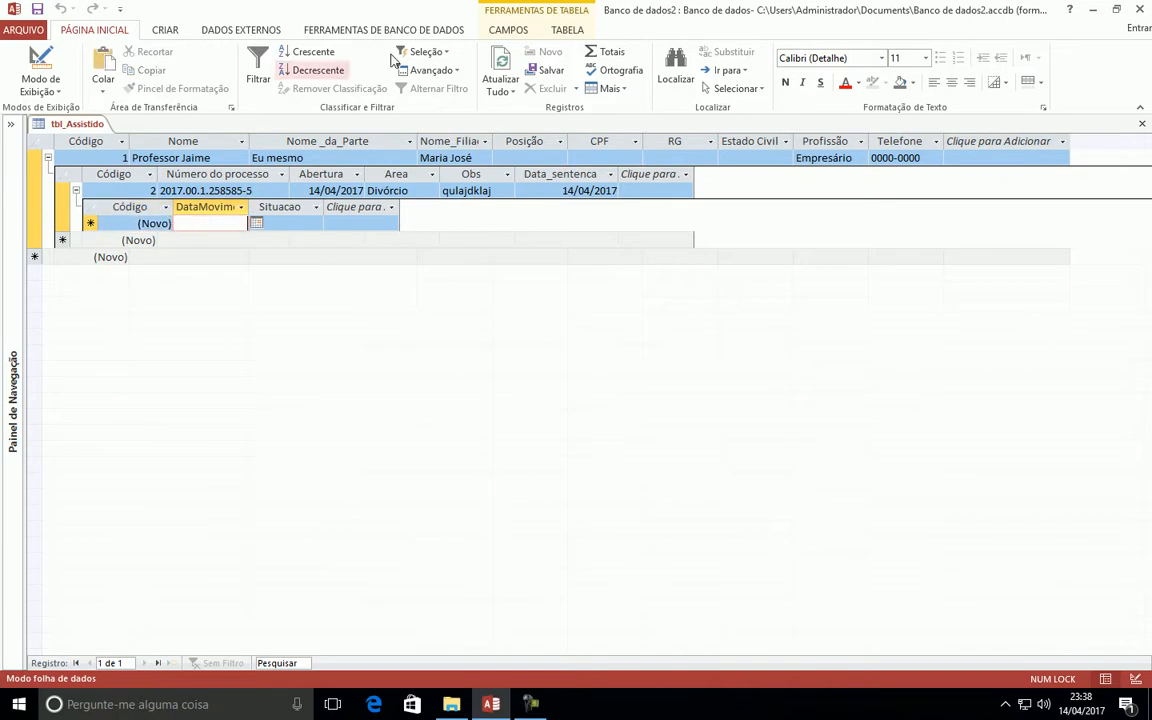
{"action": "left_click", "coordinate": [256, 225]}
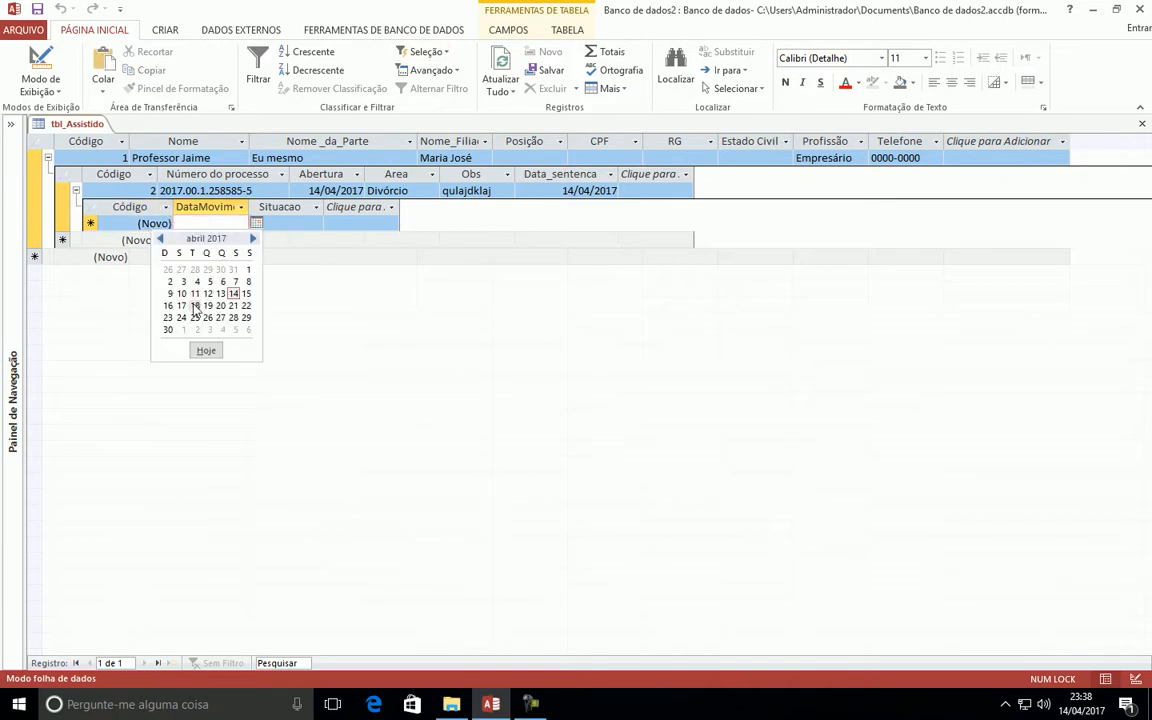
{"action": "left_click", "coordinate": [248, 296]}
{"action": "key", "text": "Tab"}
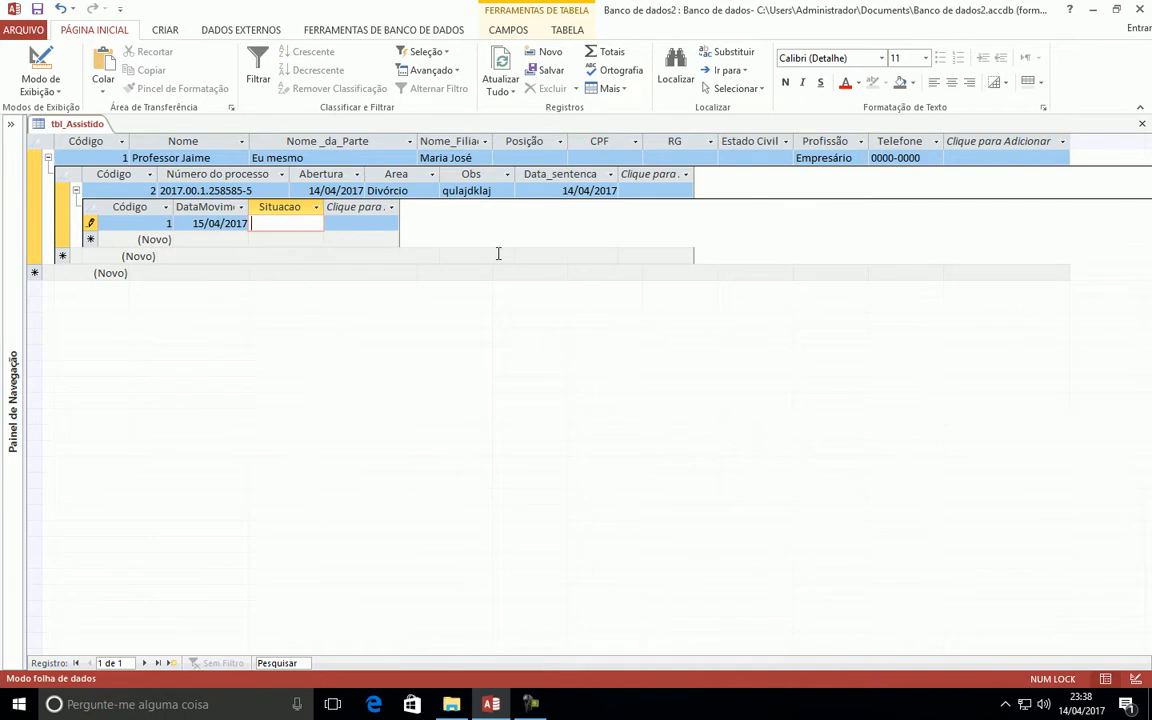
{"action": "type", "text": "chegou no"}
{"action": "key", "text": "Caps_Lock"}
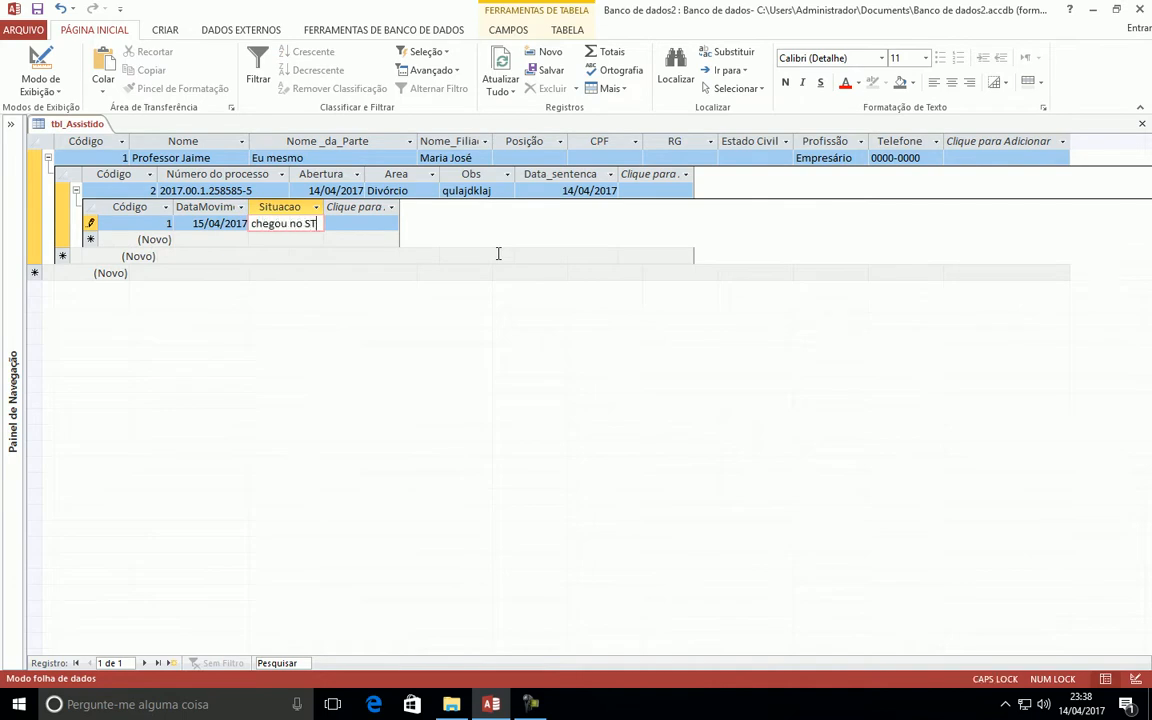
{"action": "left_click", "coordinate": [196, 224]}
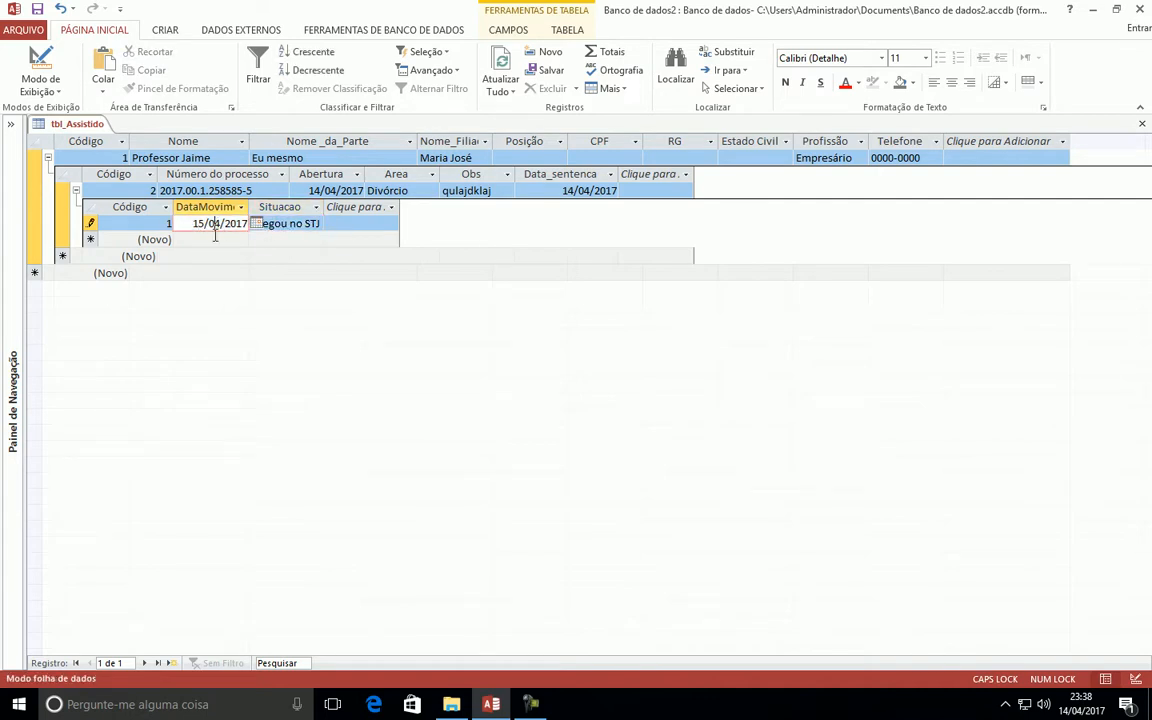
- Collapse and re-expand the first client's linked cases and movements to check the nesting, leaving the client record collapsed
{"action": "left_click", "coordinate": [48, 158]}
{"action": "left_click", "coordinate": [48, 158]}
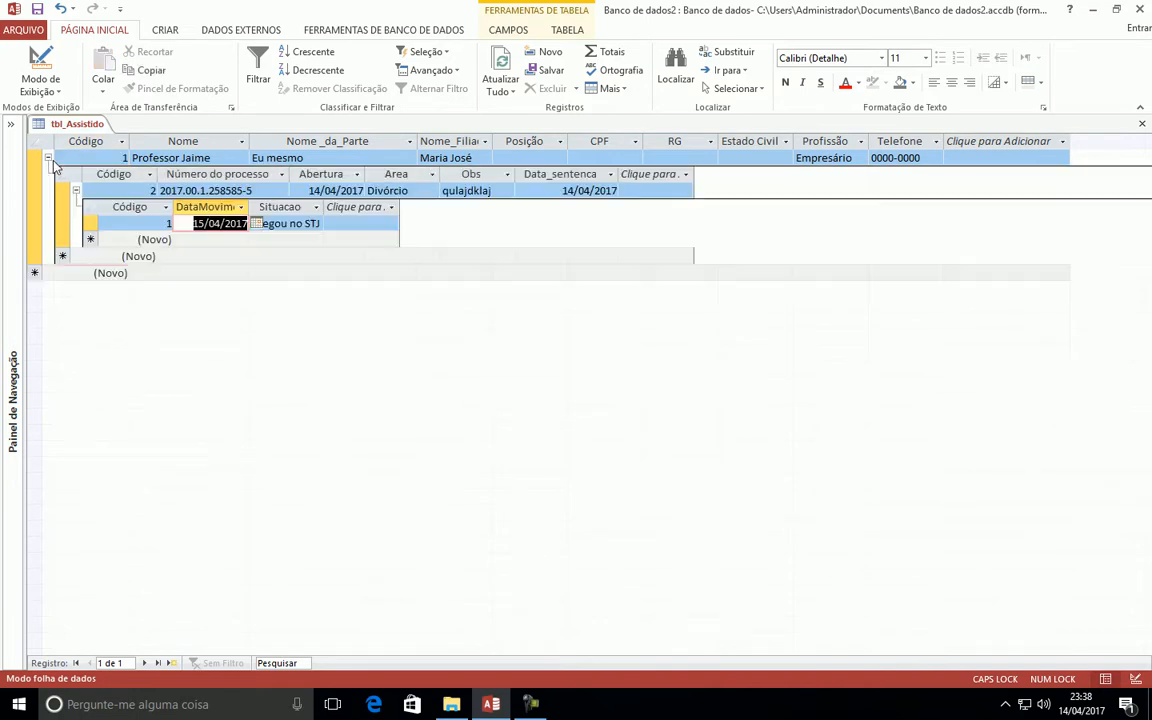
{"action": "left_click", "coordinate": [75, 191]}
{"action": "left_click", "coordinate": [48, 158]}
{"action": "left_click", "coordinate": [48, 158]}
{"action": "left_click", "coordinate": [48, 158]}
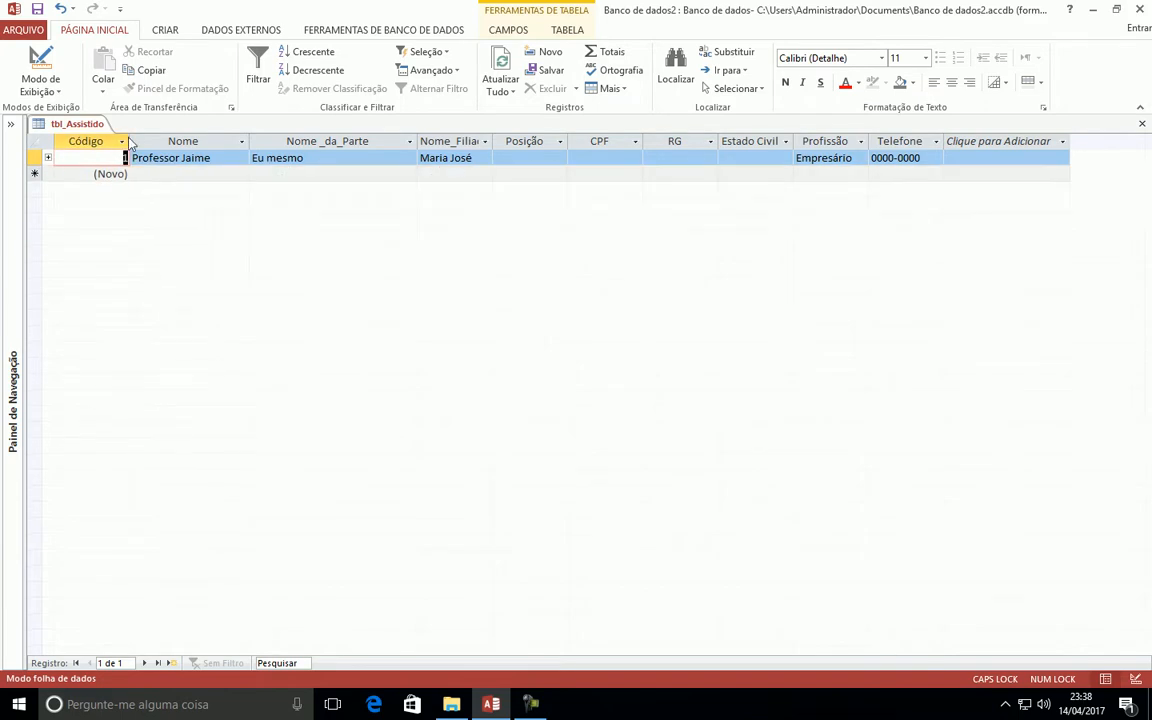
- Add a second client named "Up office Consultoria E treinamento" with "É noises" as Nome_da_Parte, and fill in the parent's name
{"action": "left_click", "coordinate": [145, 174]}
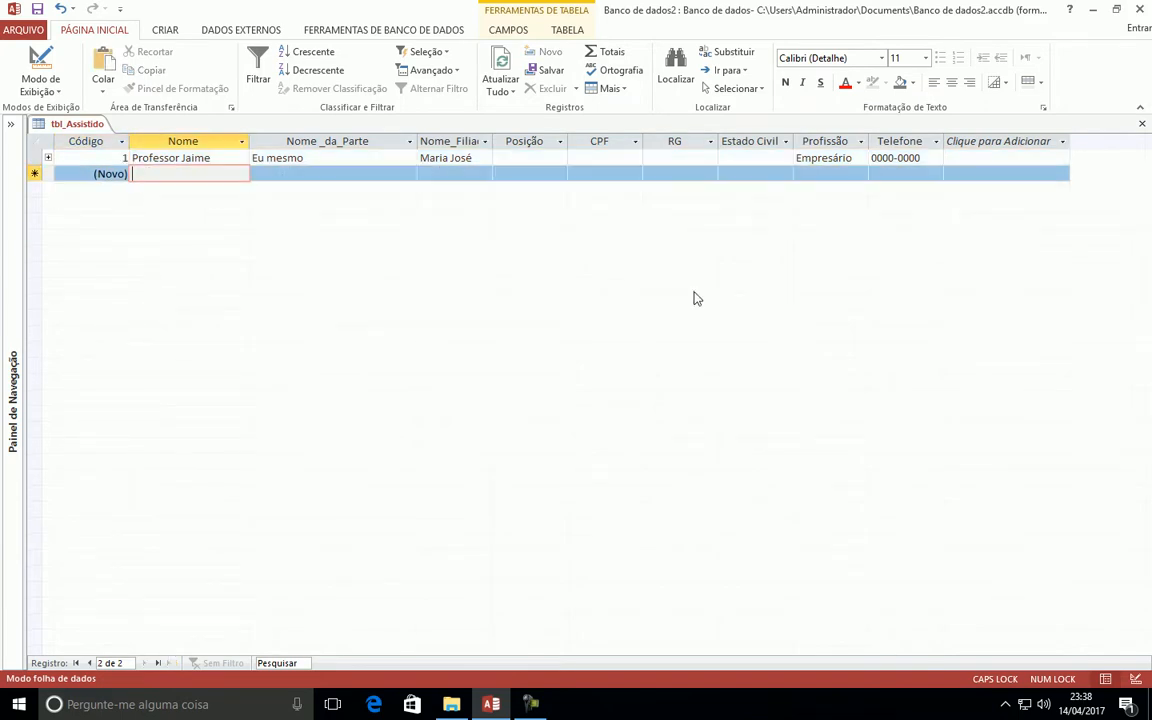
{"action": "type", "text": "Up office Consultoria E treinamento"}
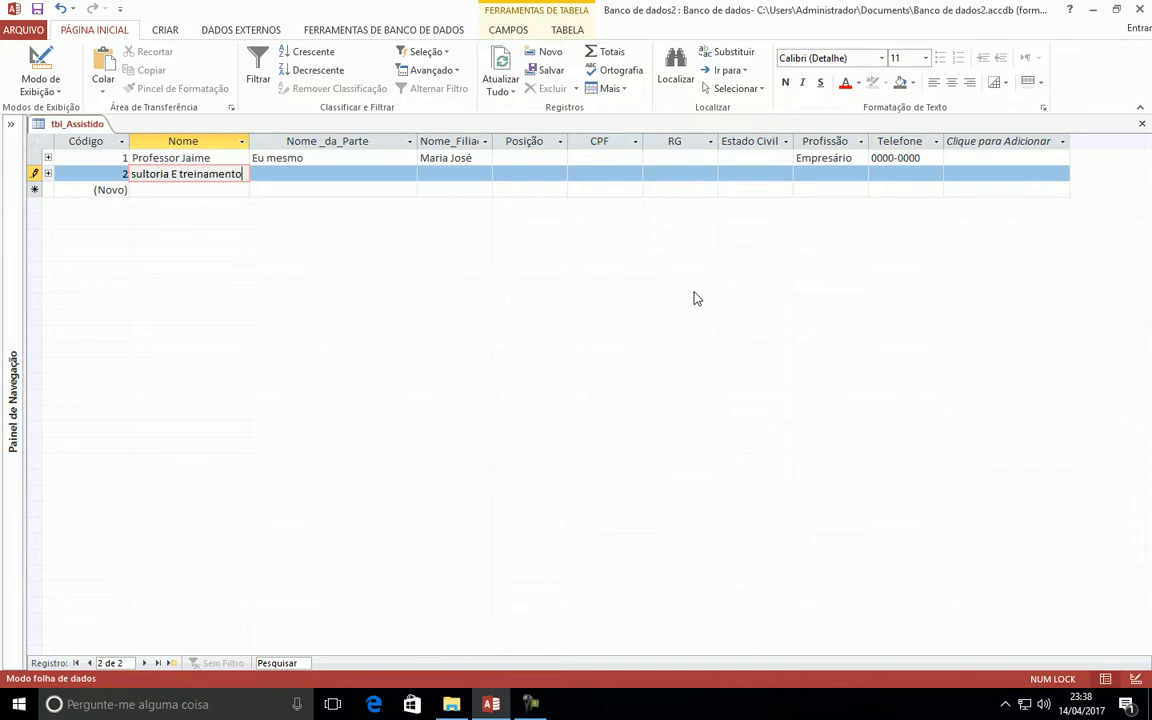
{"action": "key", "text": "Tab"}
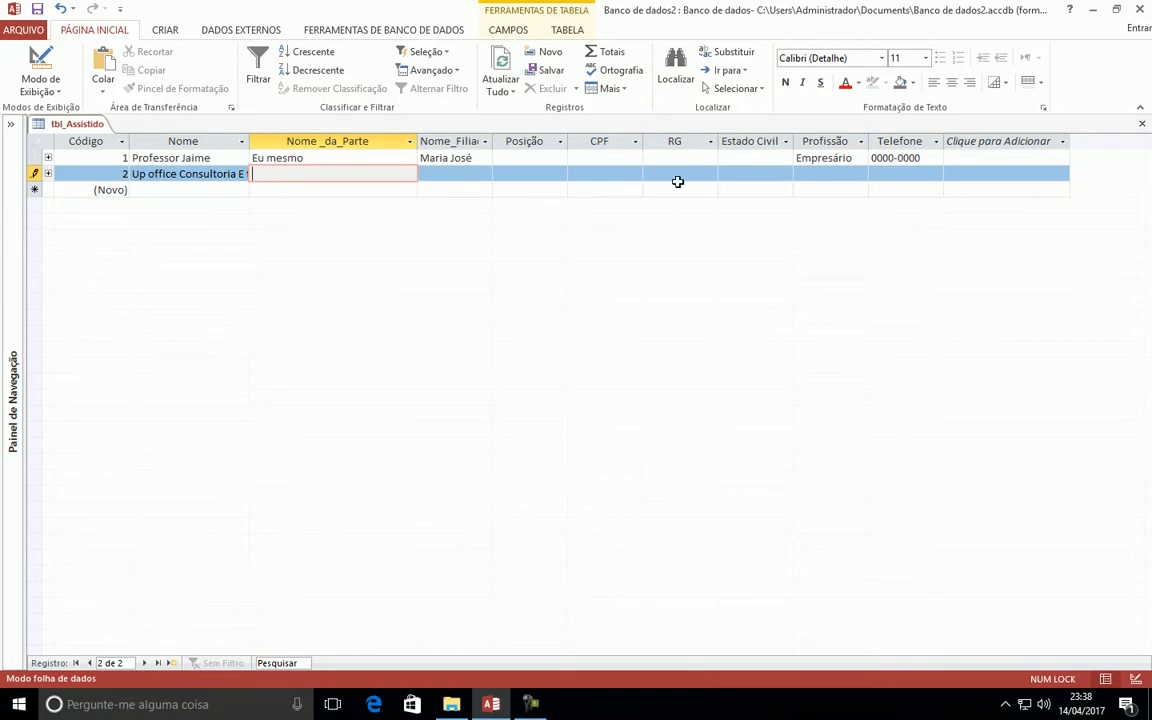
{"action": "type", "text": "É nos"}
{"action": "type", "text": "ses"}
{"action": "key", "text": "Tab"}
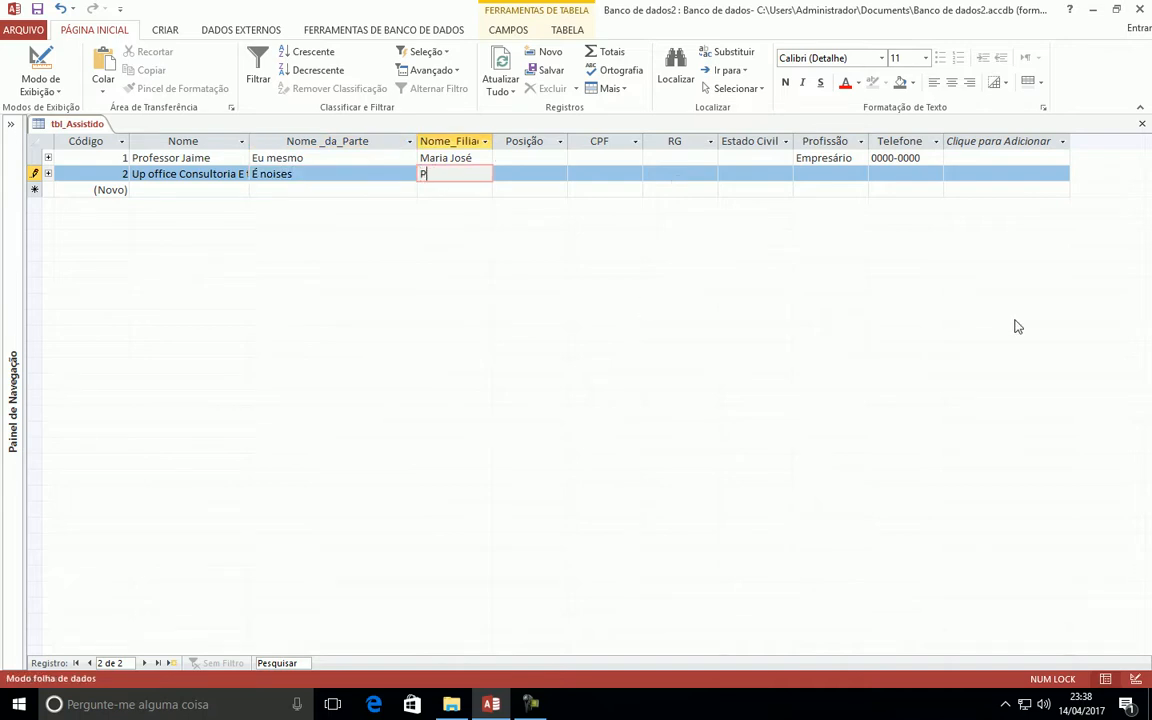
{"action": "type", "text": "Prof Jaimdee"}
{"action": "key", "text": "Tab"}
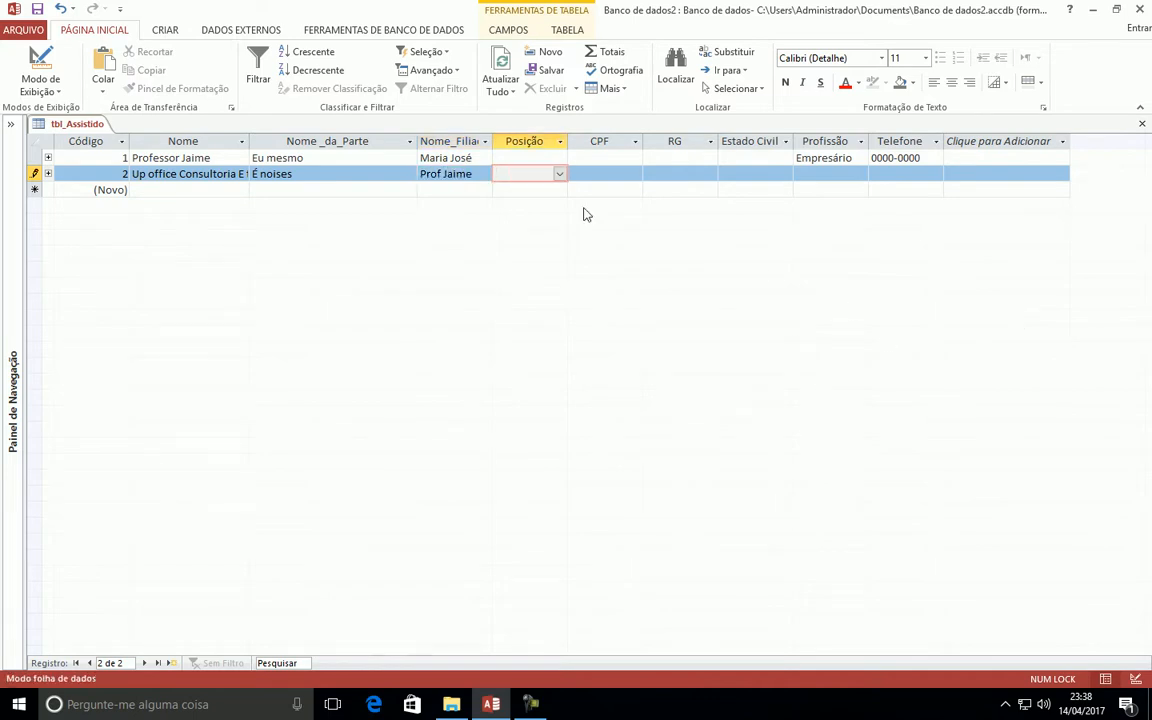
- Set Posição to Requerente for the second client and to Requerido for the first client
{"action": "left_click", "coordinate": [560, 174]}
{"action": "left_click", "coordinate": [527, 189]}
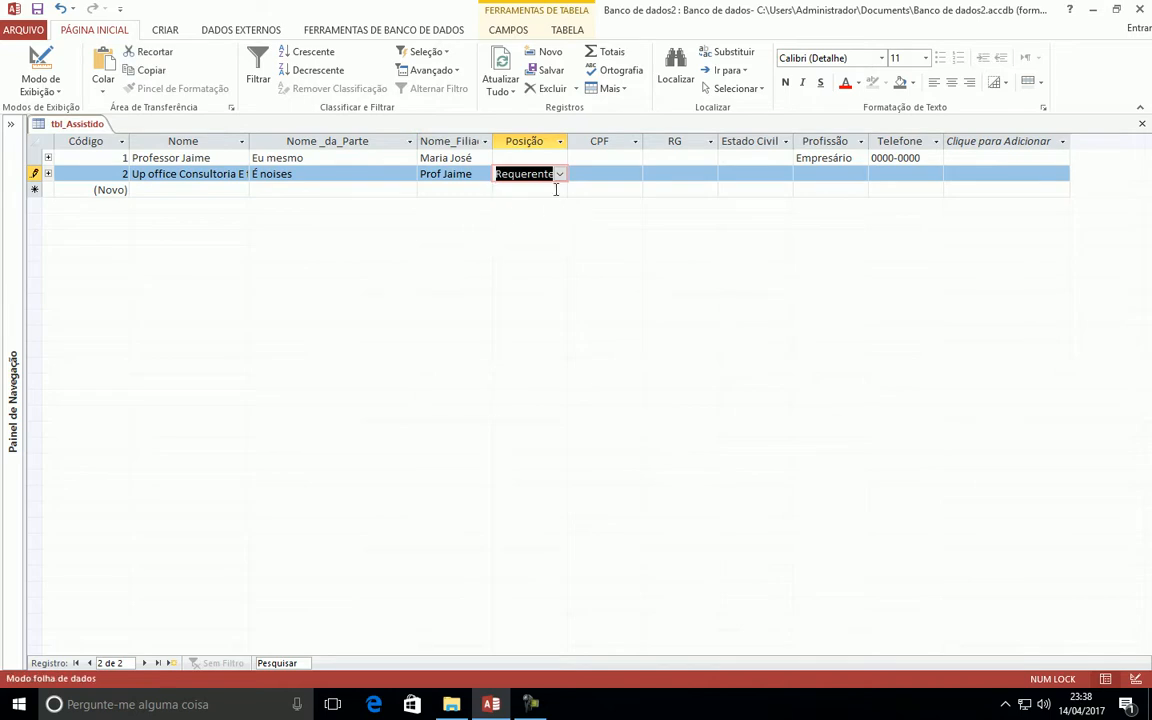
{"action": "left_click", "coordinate": [560, 160]}
{"action": "left_click", "coordinate": [560, 160]}
{"action": "left_click", "coordinate": [527, 188]}
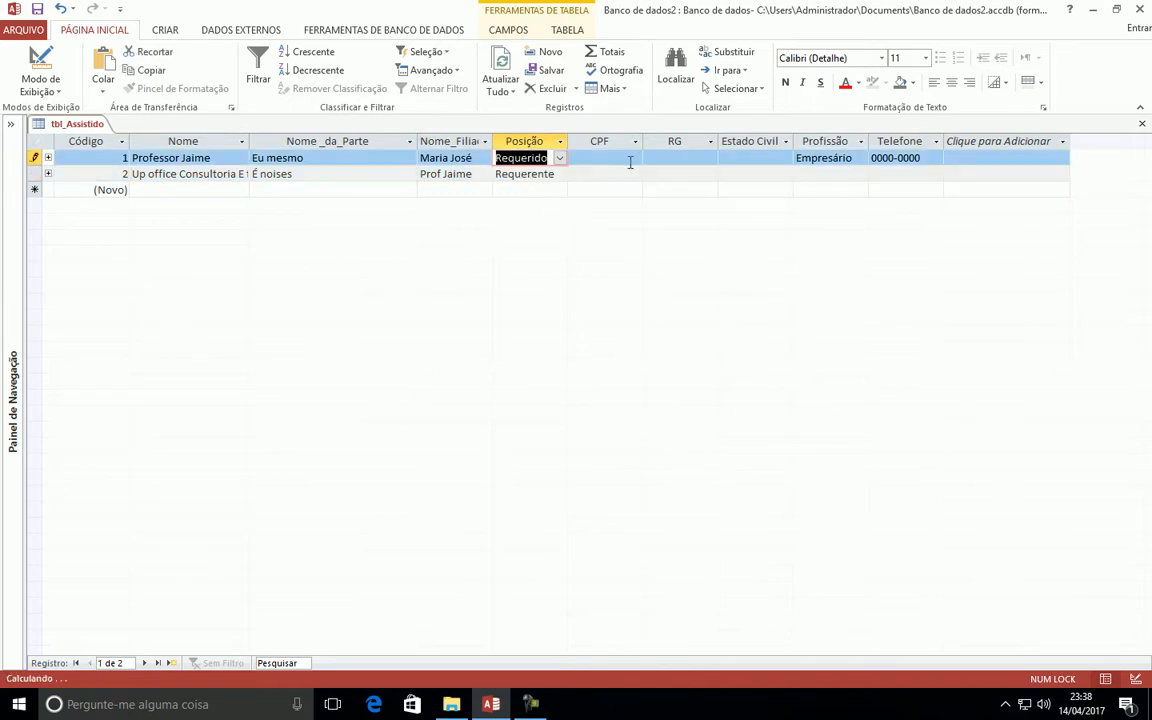
- Leave the second client's CPF, RG and Estado Civil blank, enter Empresa as Profissão and fill in the telephone number
{"action": "left_click", "coordinate": [615, 172]}
{"action": "left_click", "coordinate": [658, 172]}
{"action": "left_click", "coordinate": [788, 174]}
{"action": "left_click", "coordinate": [862, 173]}
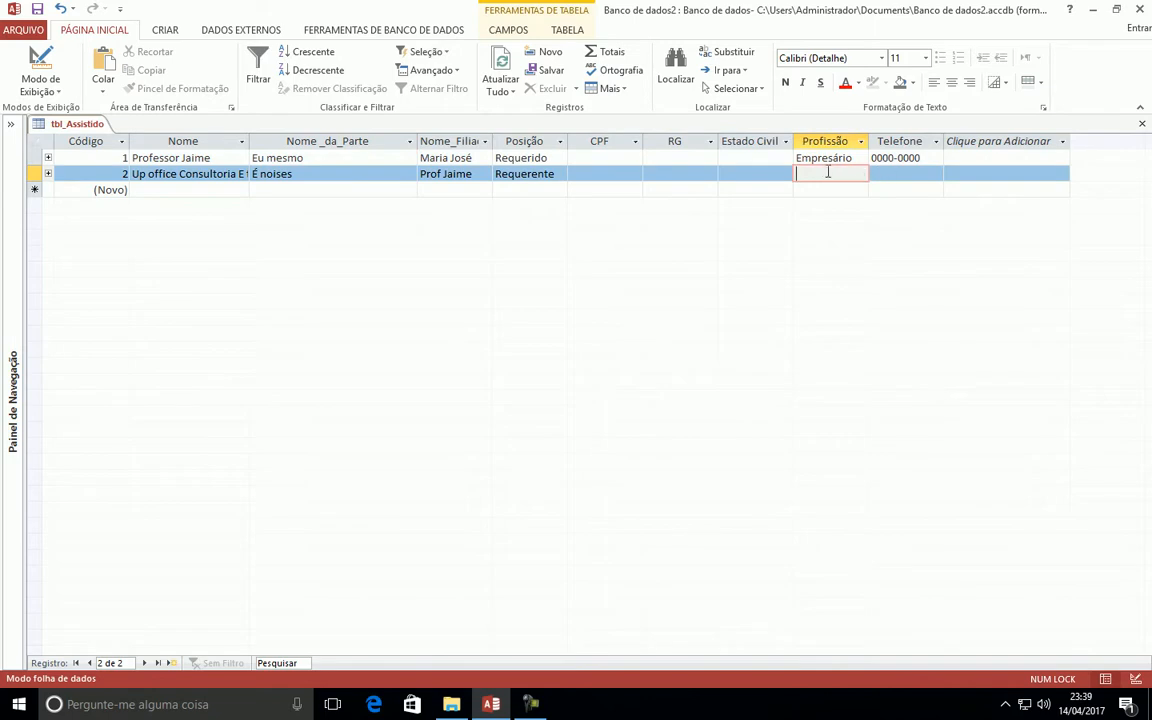
{"action": "type", "text": "Empresa"}
{"action": "key", "text": "Tab"}
{"action": "type", "text": "1111-1111"}
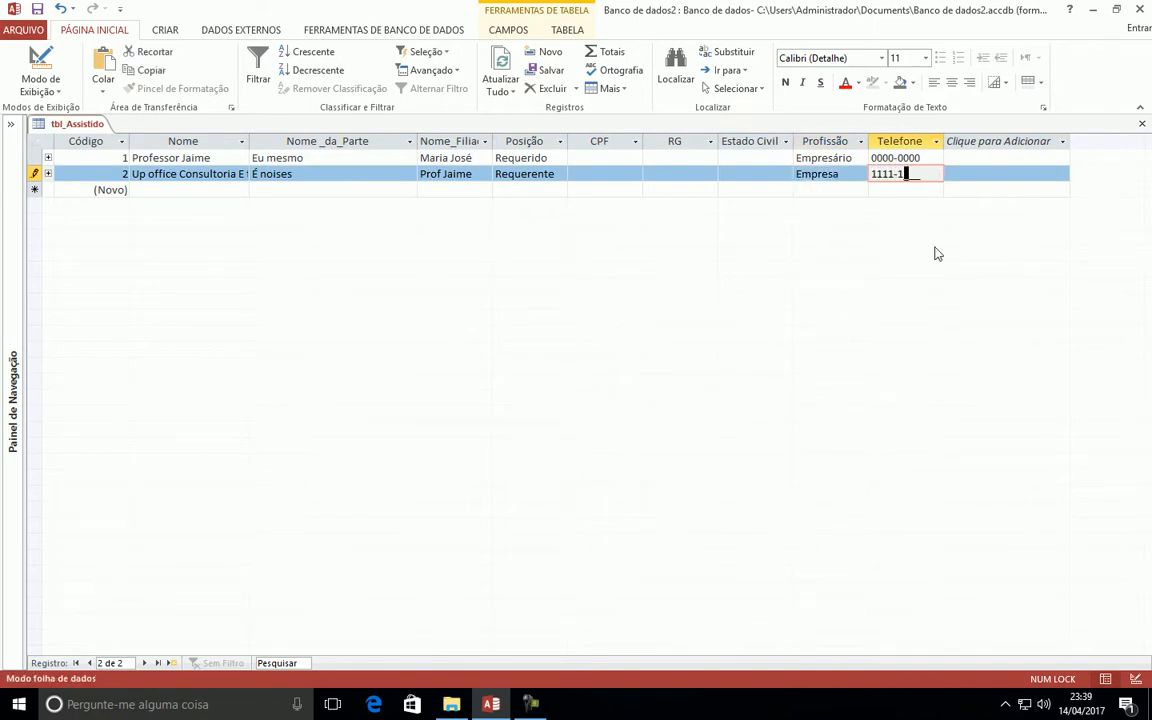
- Expand the second client's related cases and add a case with its process number
{"action": "left_click", "coordinate": [47, 174]}
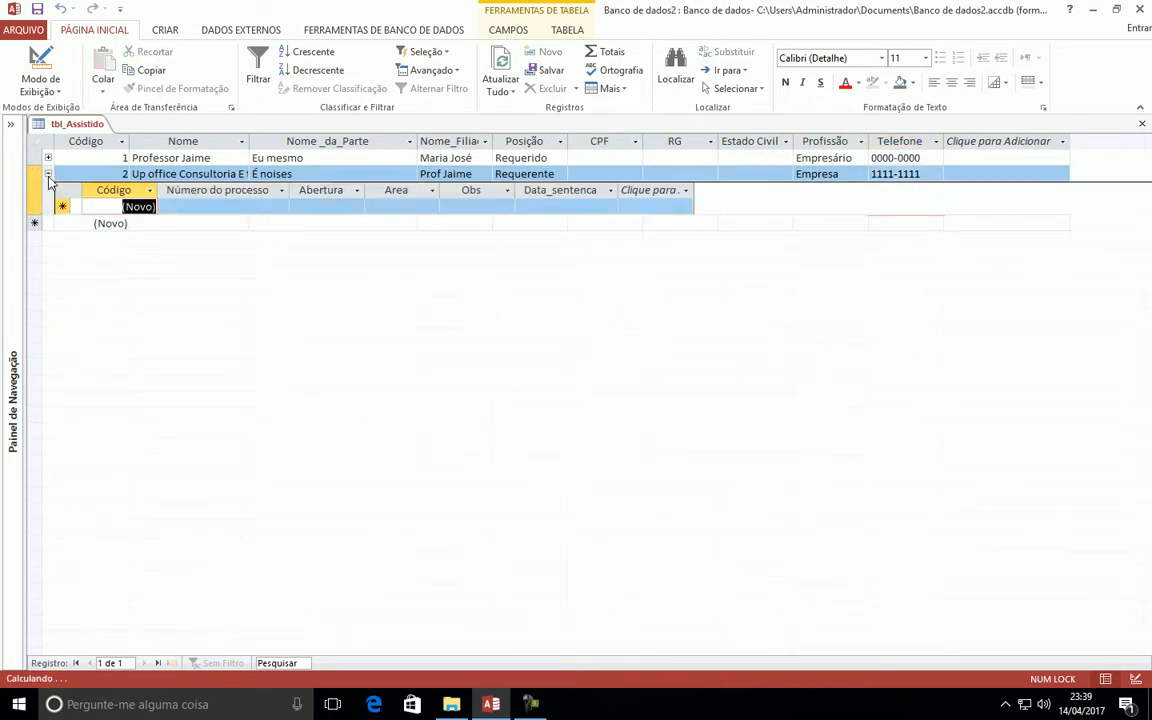
{"action": "left_click", "coordinate": [166, 206]}
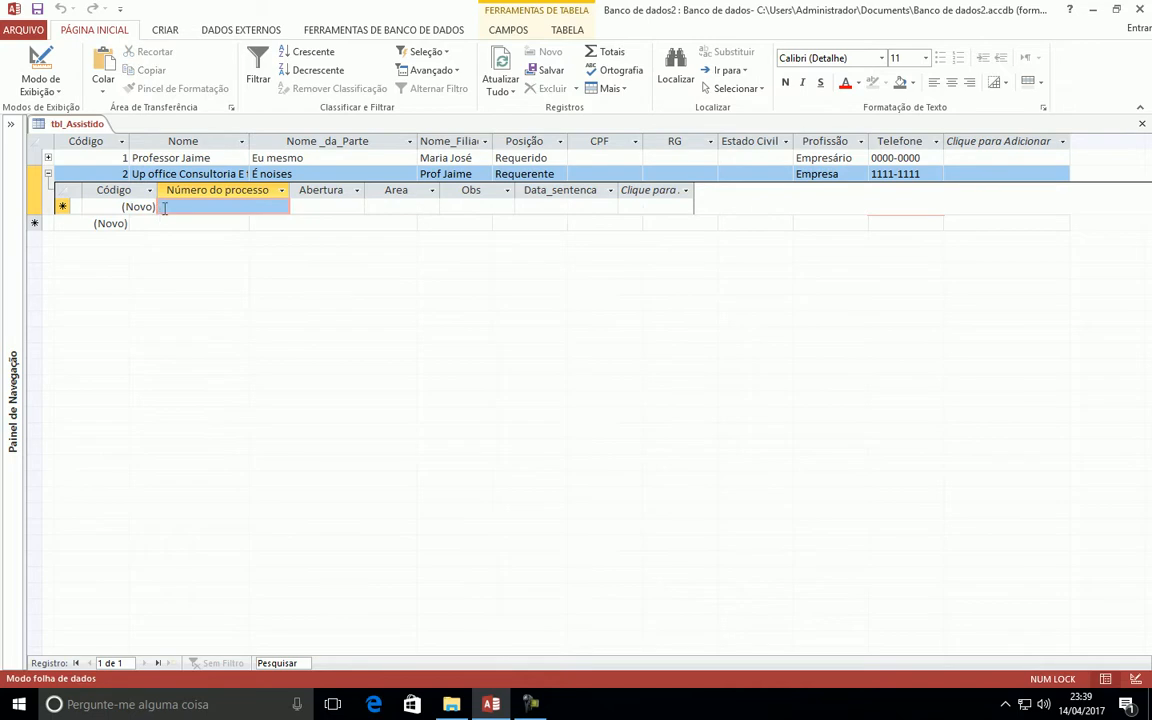
{"action": "type", "text": "2017."}
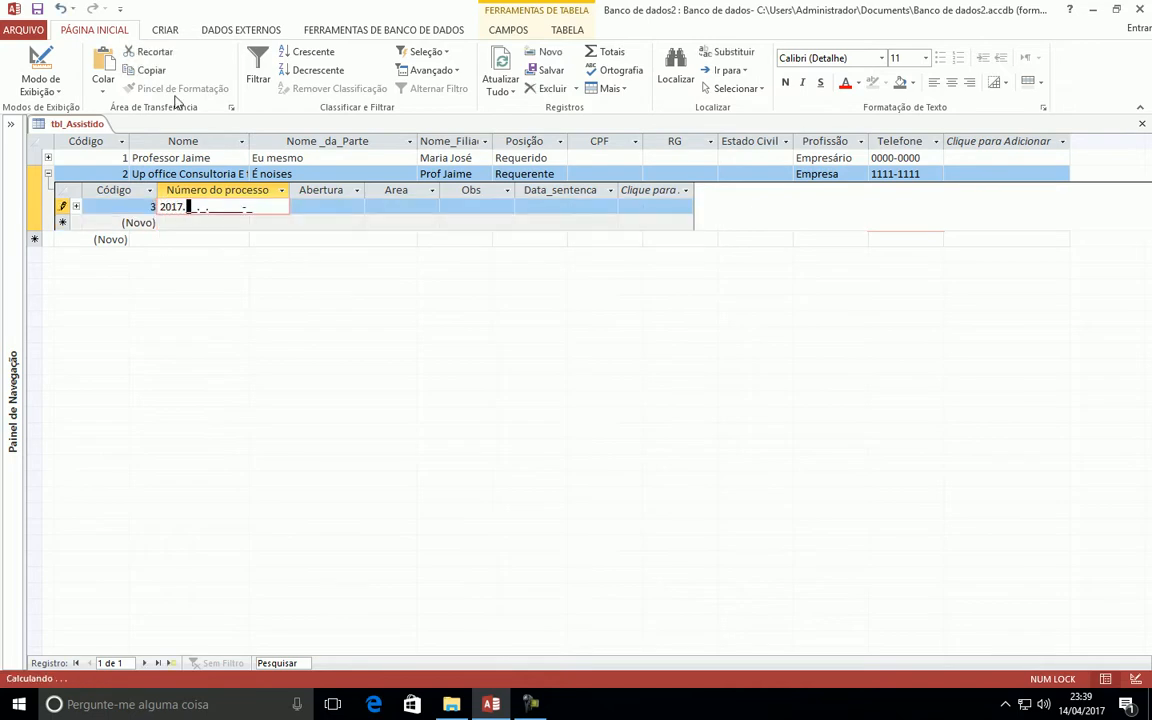
{"action": "type", "text": "00.0.052896-"}
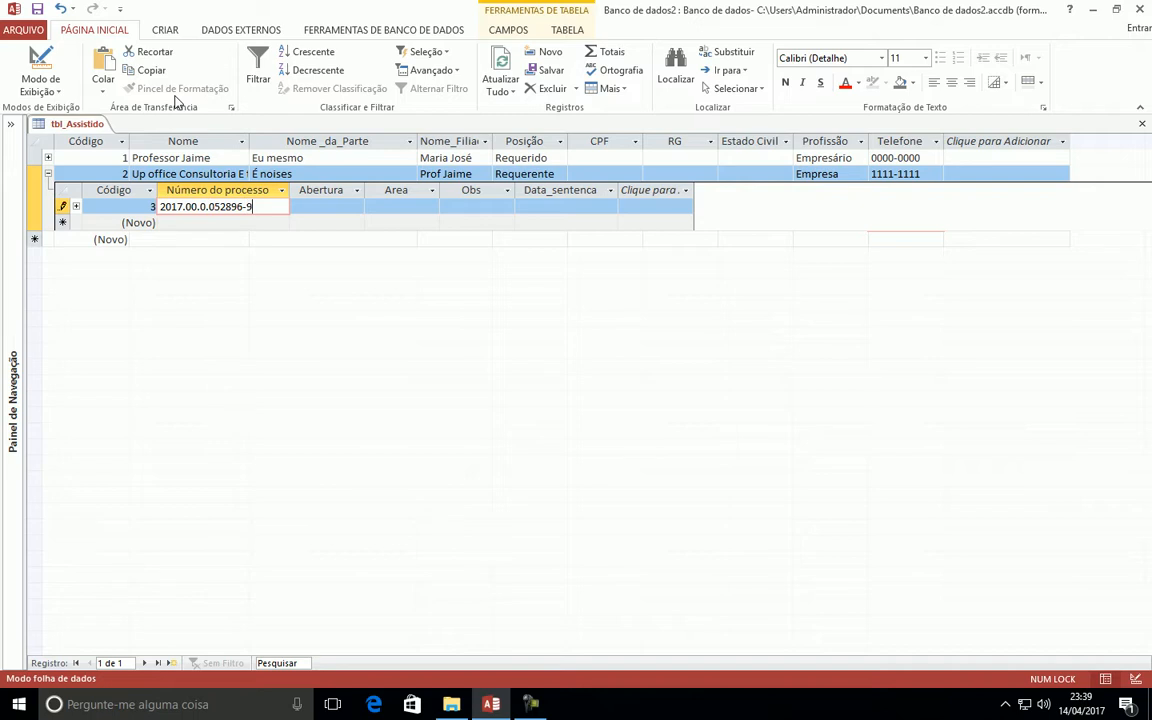
{"action": "type", "text": "9"}
{"action": "key", "text": "Tab"}
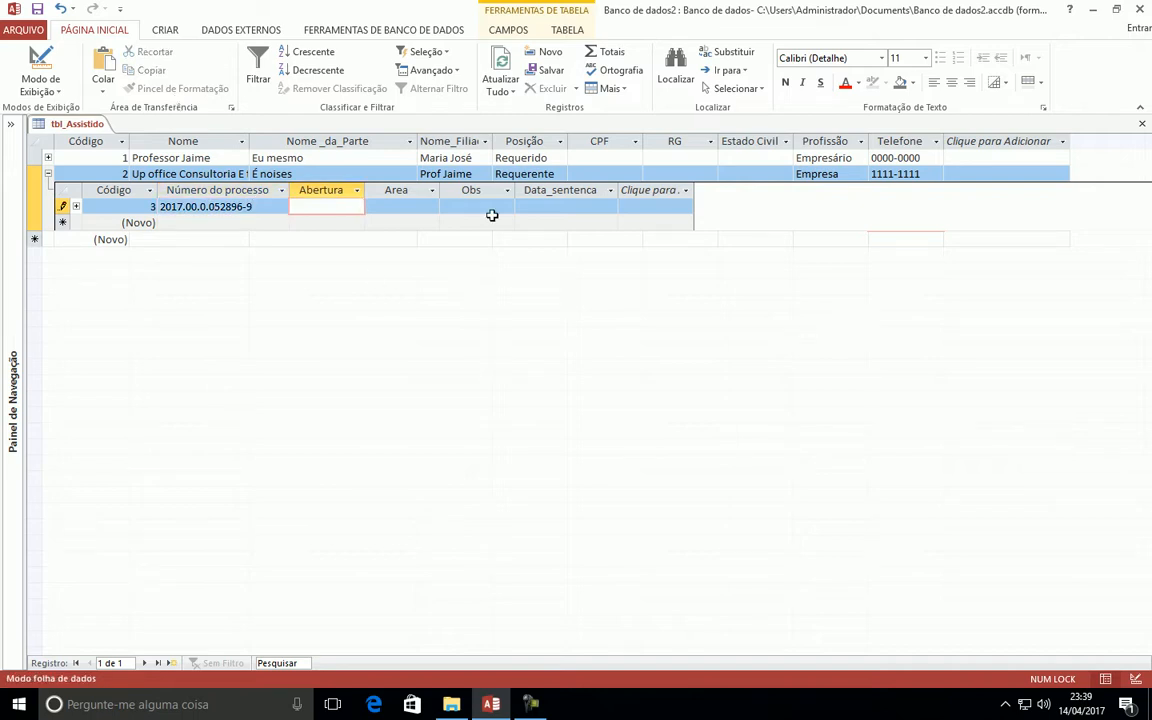
- Set the second client's case to Abertura 16/04/2017, Area Divórcio and Data_sentenca 16/04/2017, leaving Obs blank
{"action": "type", "text": "16/04/2017"}
{"action": "key", "text": "Tab"}
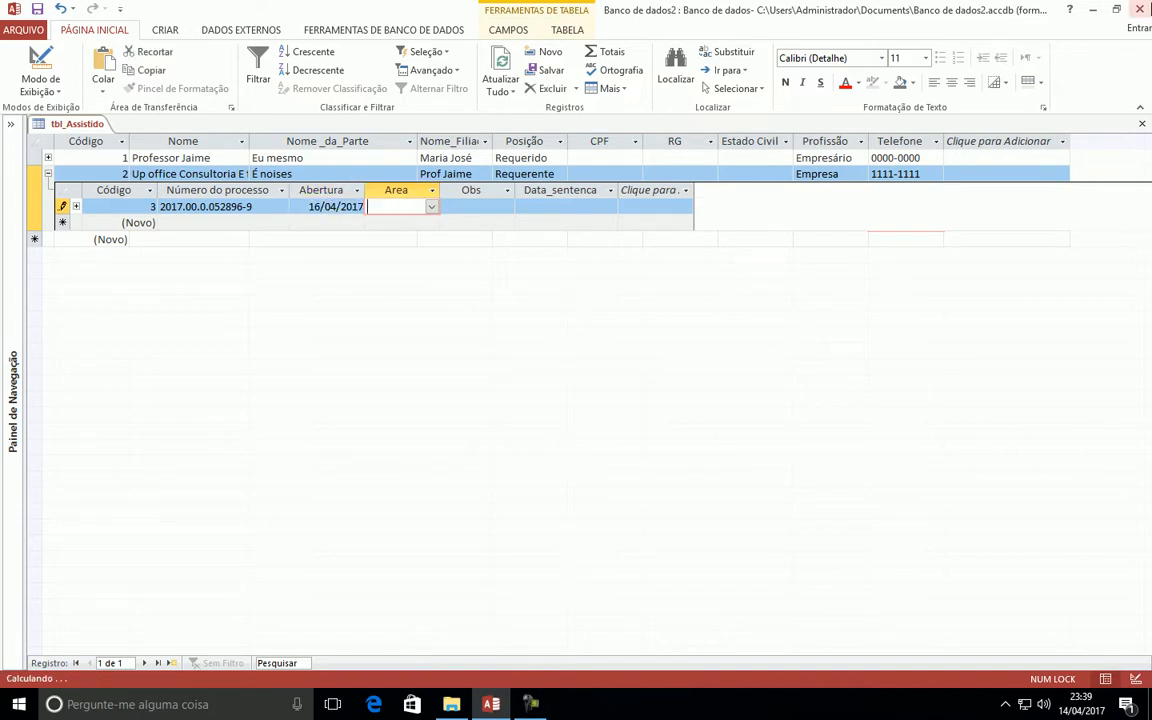
{"action": "left_click", "coordinate": [432, 207]}
{"action": "left_click", "coordinate": [392, 237]}
{"action": "key", "text": "Tab"}
{"action": "key", "text": "Tab"}
{"action": "type", "text": "16042017"}
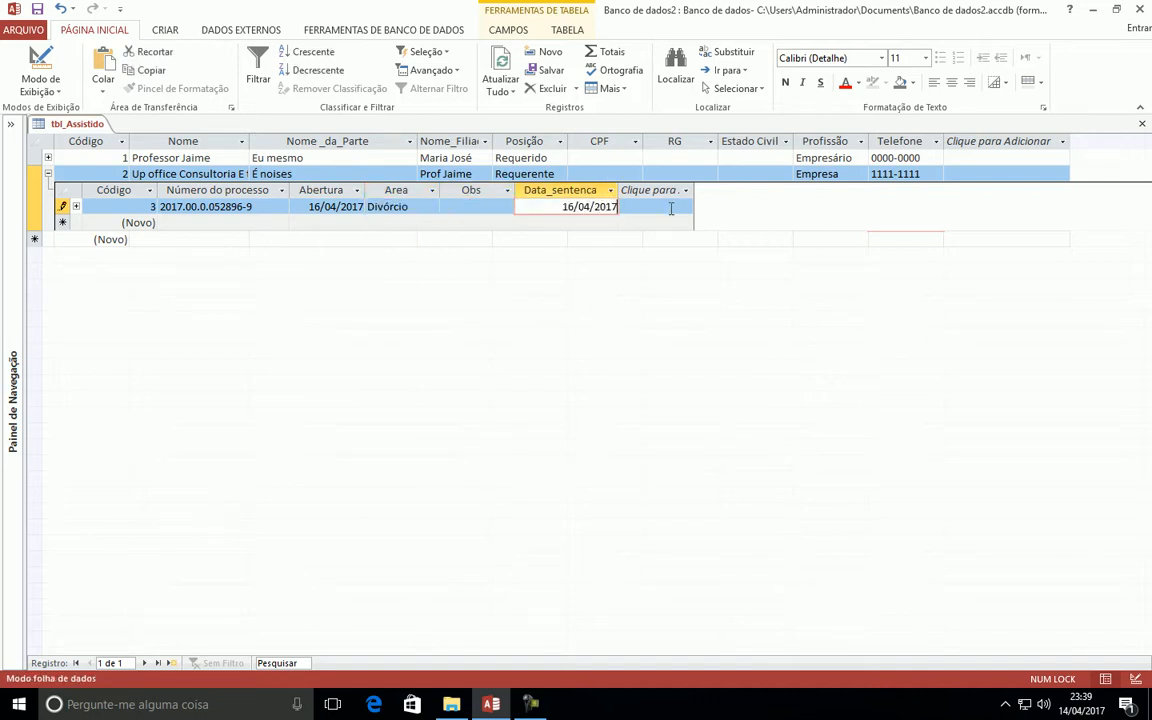
{"action": "key", "text": "Tab"}
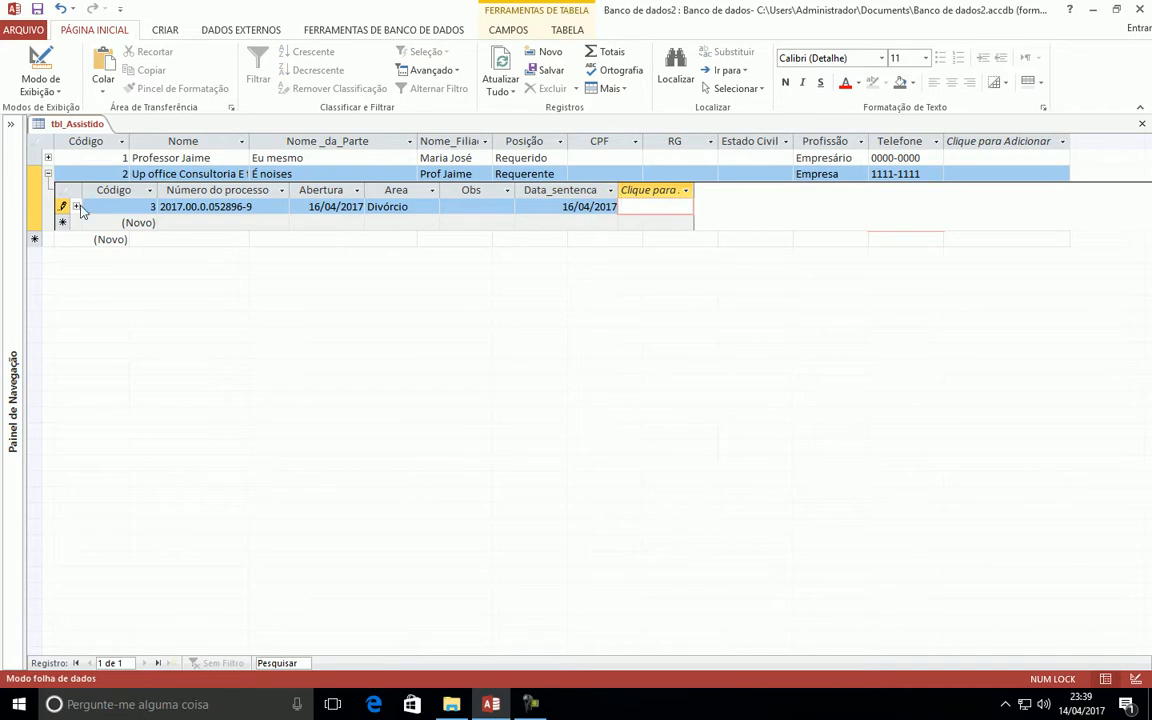
- Expand the second client's case history and add a movement dated 11/04/2017 with the Situacao "Diligência à DPU"
{"action": "left_click", "coordinate": [78, 206]}
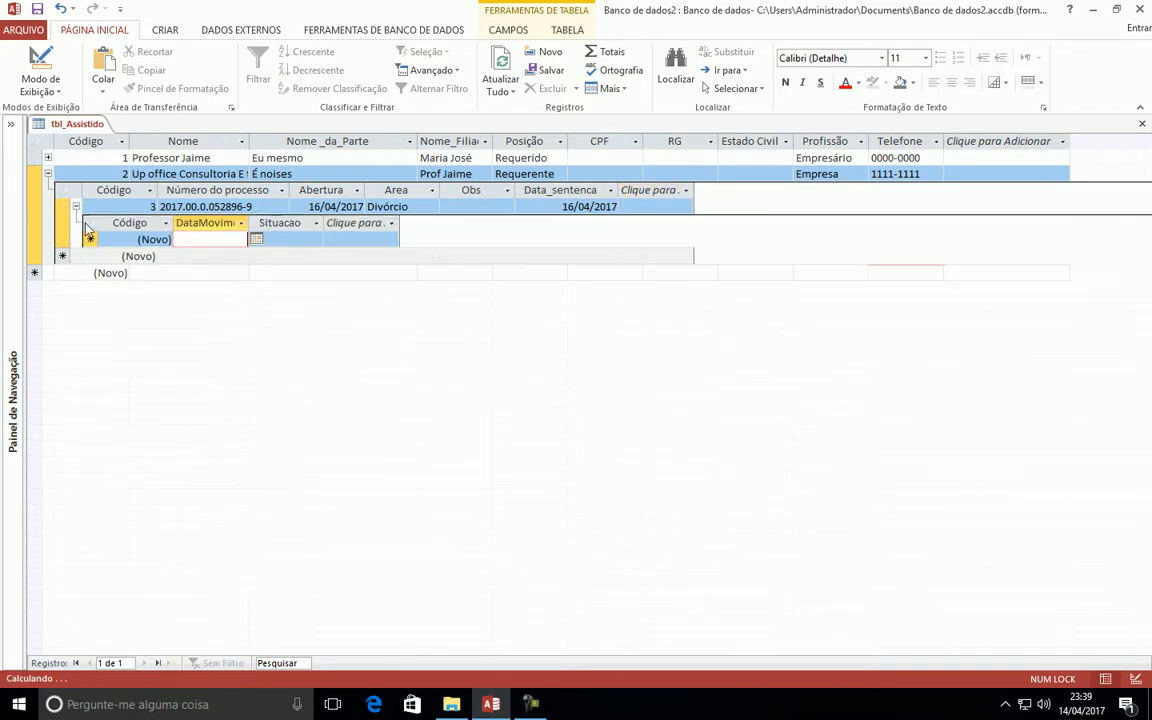
{"action": "left_click", "coordinate": [256, 241]}
{"action": "left_click", "coordinate": [181, 284]}
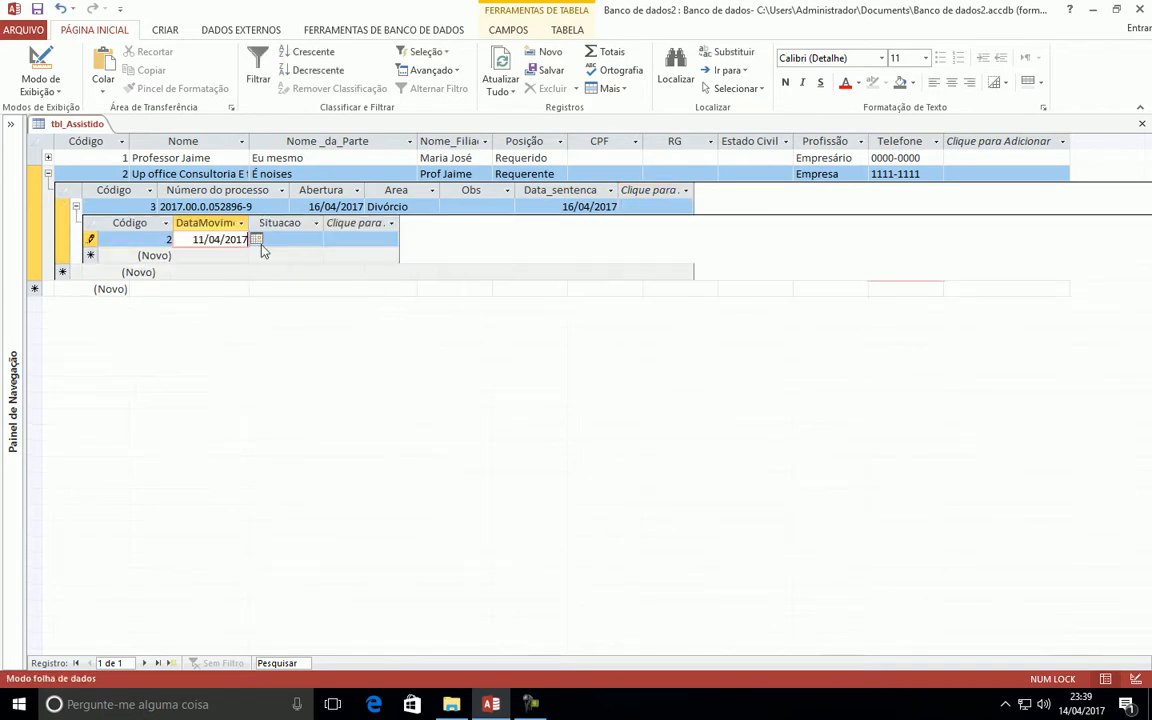
{"action": "key", "text": "Tab"}
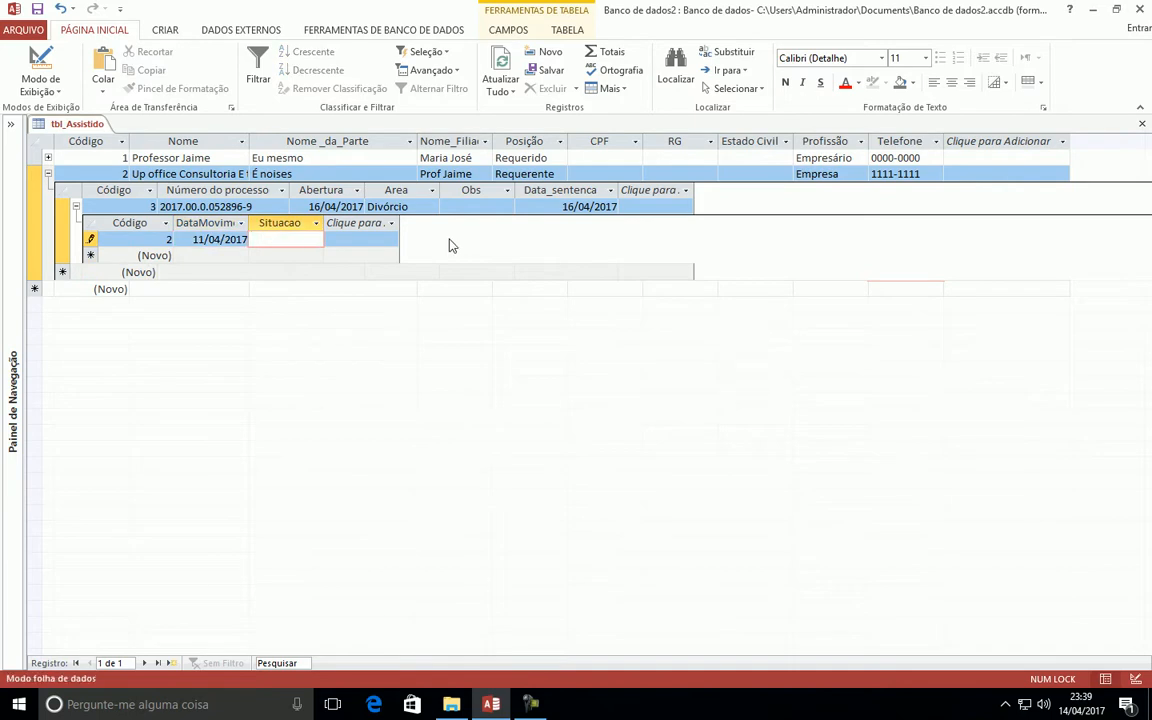
{"action": "type", "text": "Diligência"}
{"action": "type", "text": "p"}
{"action": "key", "text": "Caps_Lock"}
{"action": "key", "text": "BackSpace"}
{"action": "type", "text": "PU"}
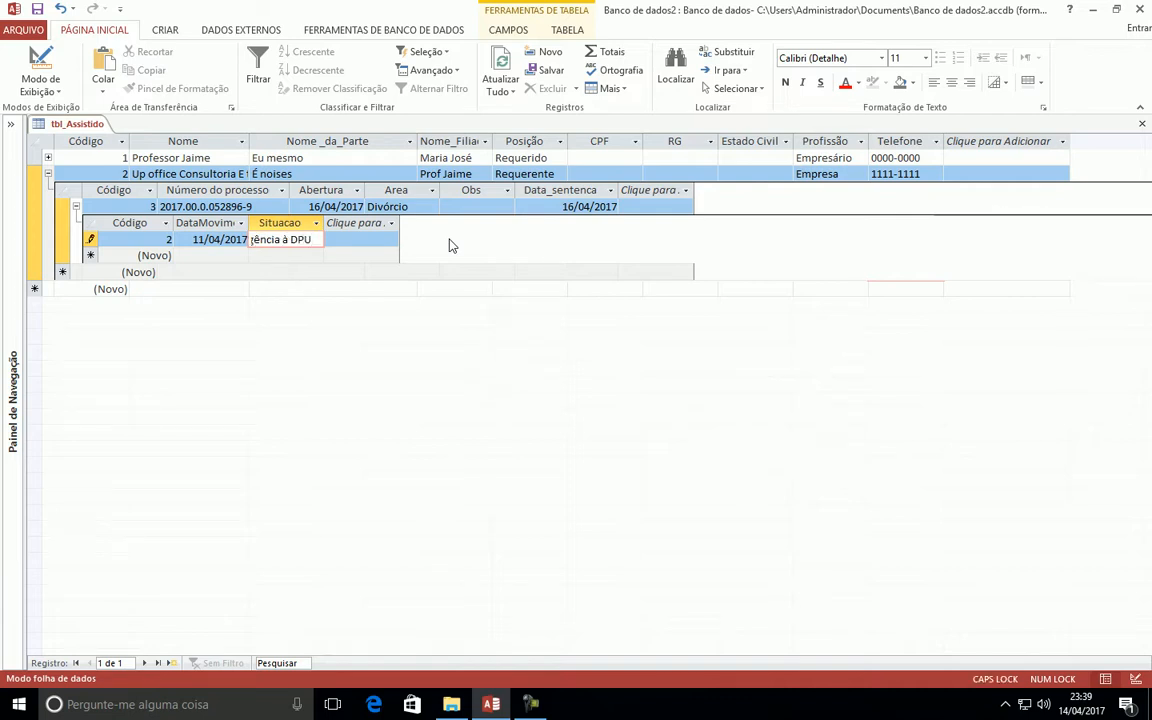
{"action": "key", "text": "Tab"}
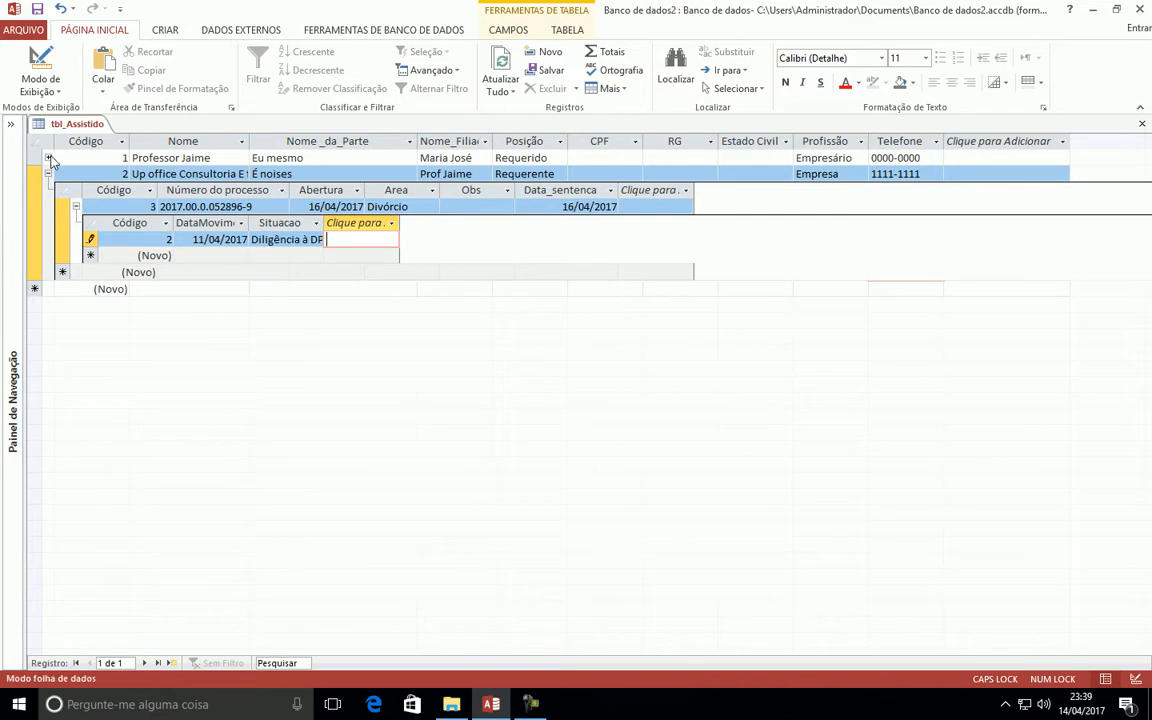
- Briefly expand the first client's linked cases for review and collapse both client records
{"action": "left_click", "coordinate": [47, 157]}
{"action": "left_click", "coordinate": [47, 157]}
{"action": "left_click", "coordinate": [47, 174]}
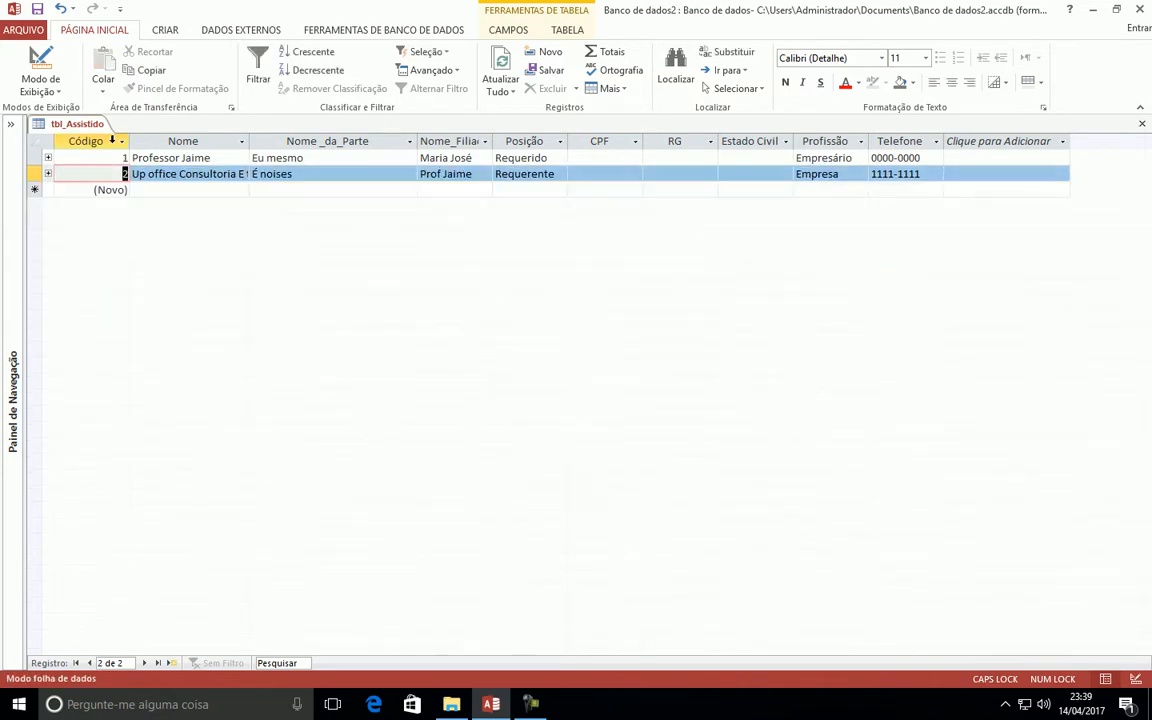
- Widen the Código column, then briefly expand the first client's case and movements for review and collapse them
{"action": "left_click_drag", "start_coordinate": [128, 141], "coordinate": [157, 141]}
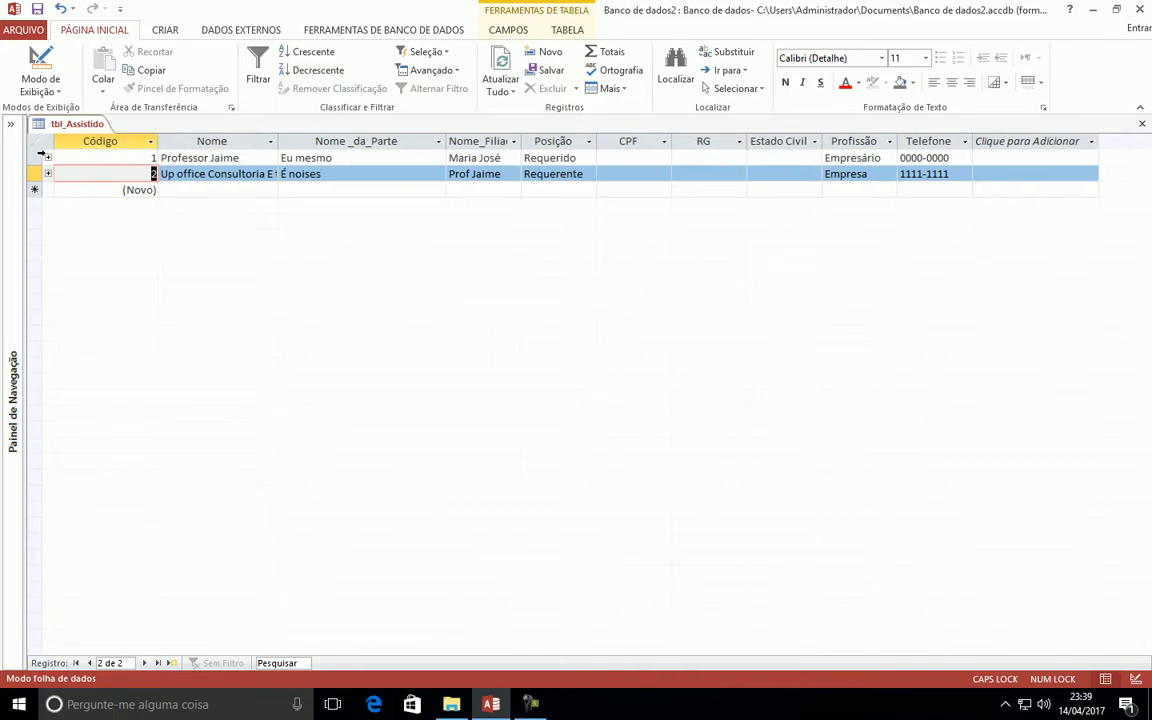
{"action": "left_click", "coordinate": [47, 157]}
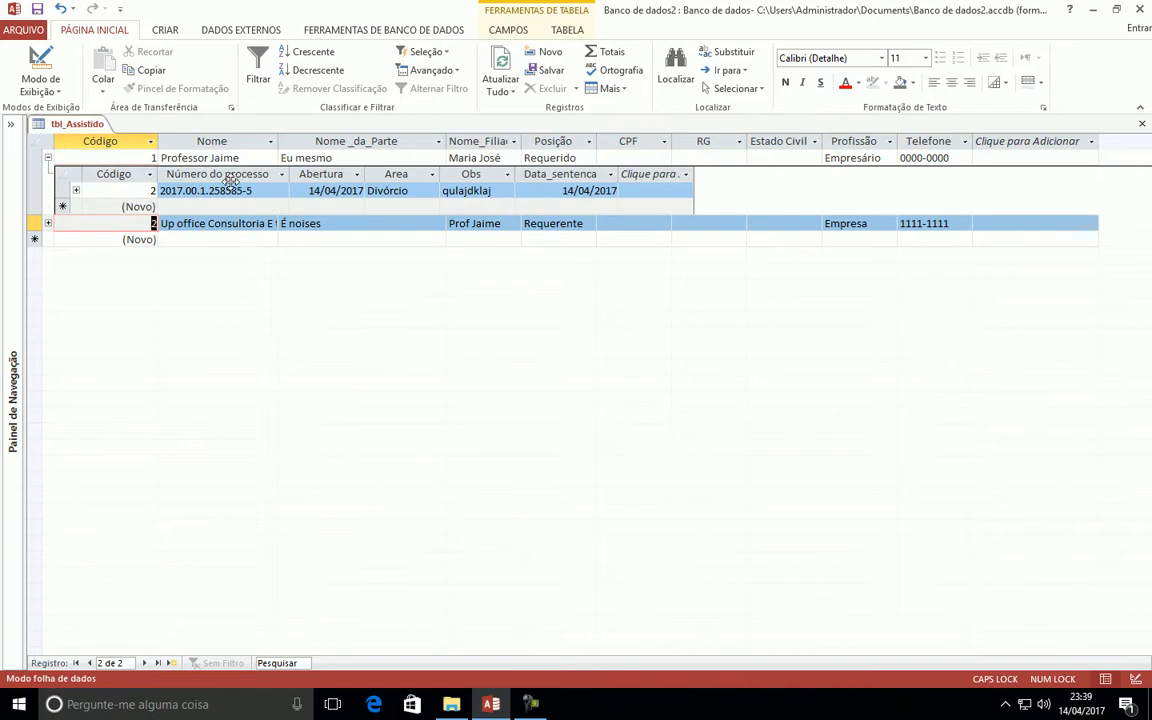
{"action": "left_click", "coordinate": [75, 190]}
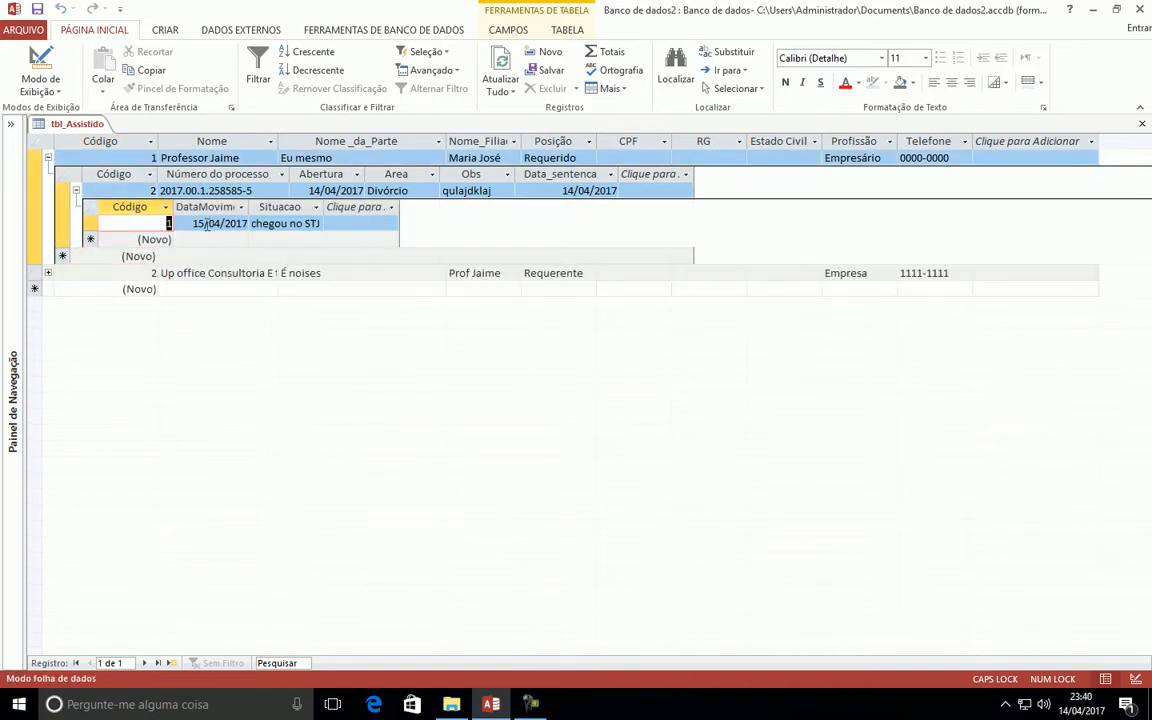
{"action": "left_click", "coordinate": [75, 190]}
{"action": "left_click", "coordinate": [47, 157]}
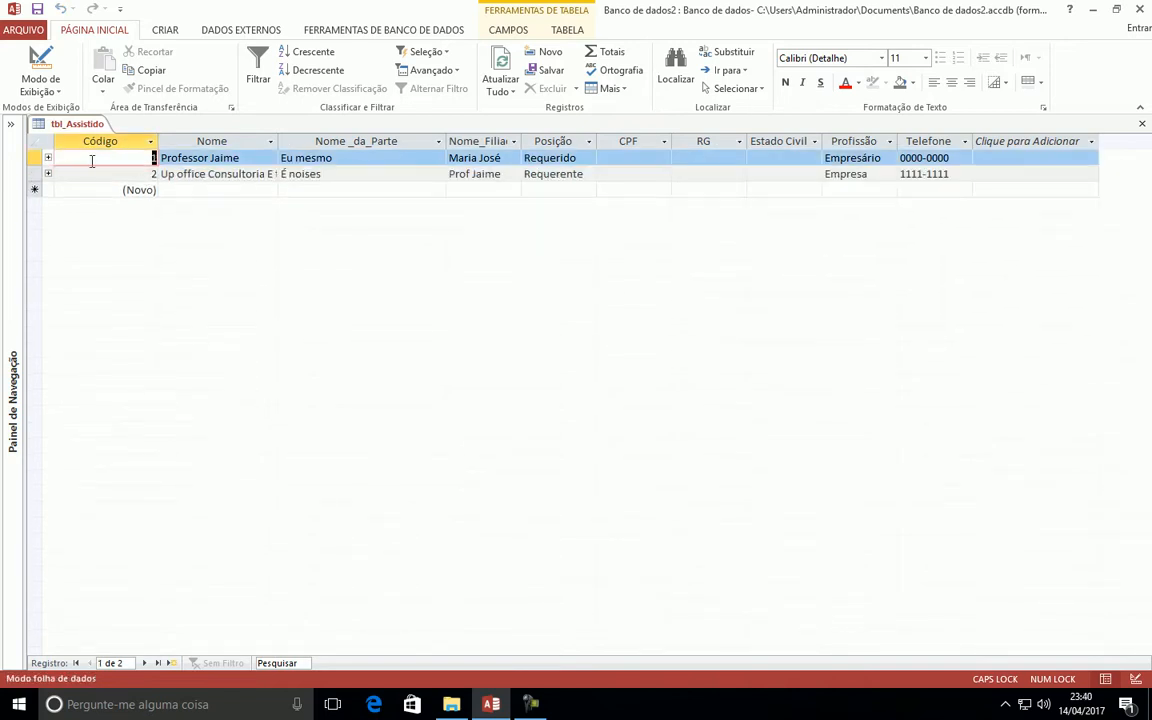
- Review the second client's linked case and its movements, and collapse the record
{"action": "left_click", "coordinate": [47, 174]}
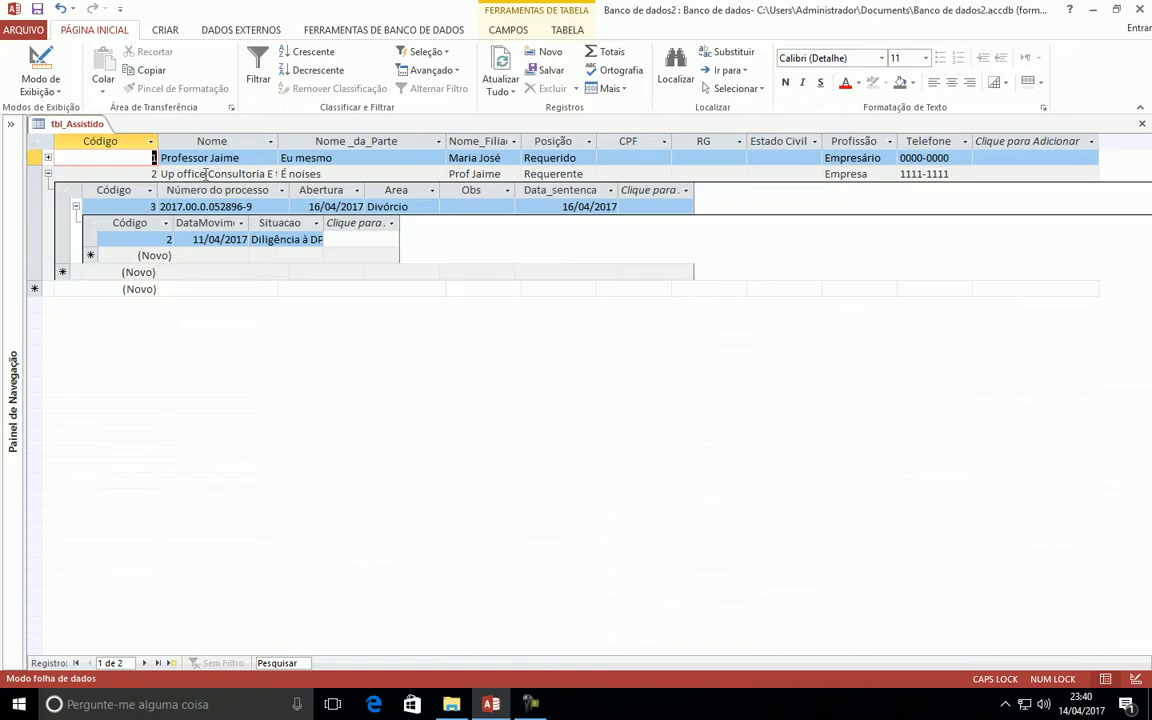
{"action": "left_click", "coordinate": [75, 206]}
{"action": "left_click", "coordinate": [75, 206]}
{"action": "left_click", "coordinate": [75, 206]}
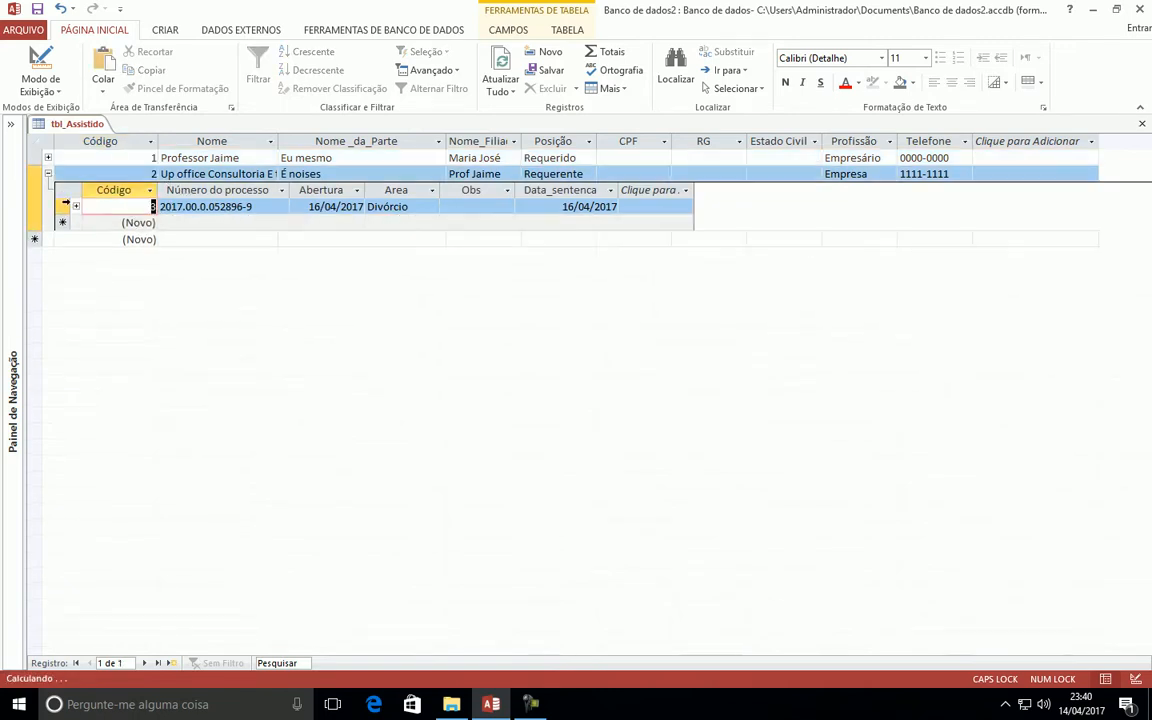
{"action": "left_click", "coordinate": [47, 174]}
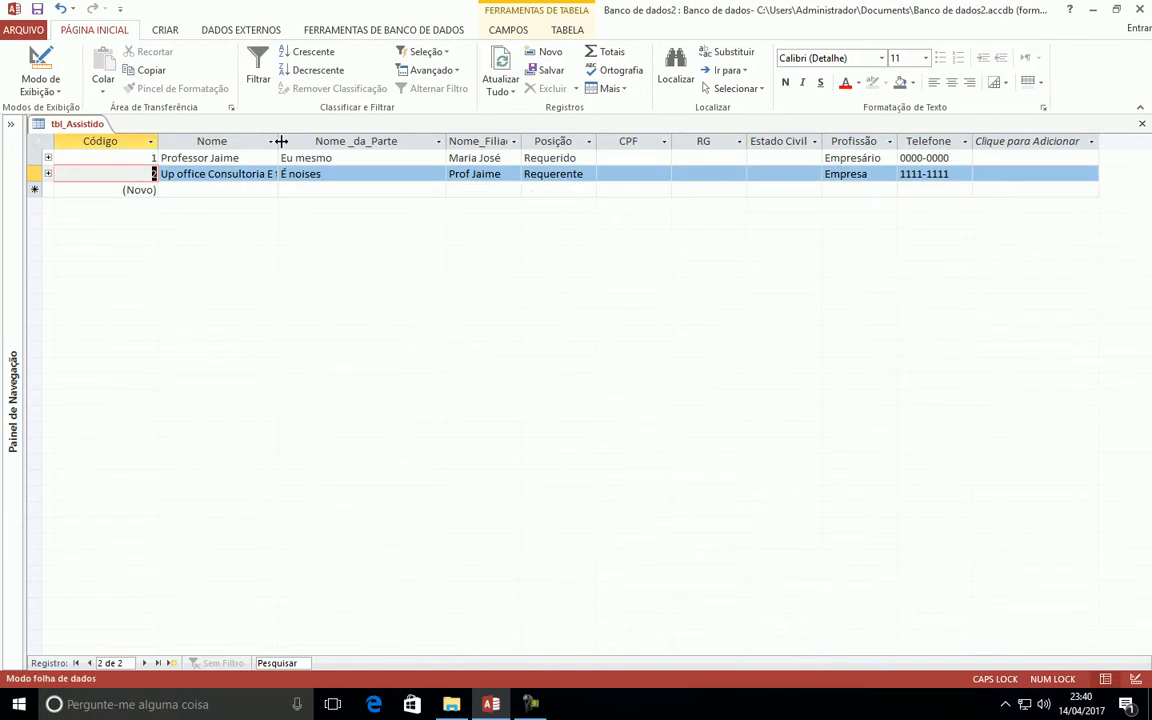
- Widen the Nome column so the second client's full name fits
{"action": "left_click_drag", "start_coordinate": [285, 141], "coordinate": [352, 148]}
{"action": "left_click_drag", "start_coordinate": [279, 141], "coordinate": [363, 143]}
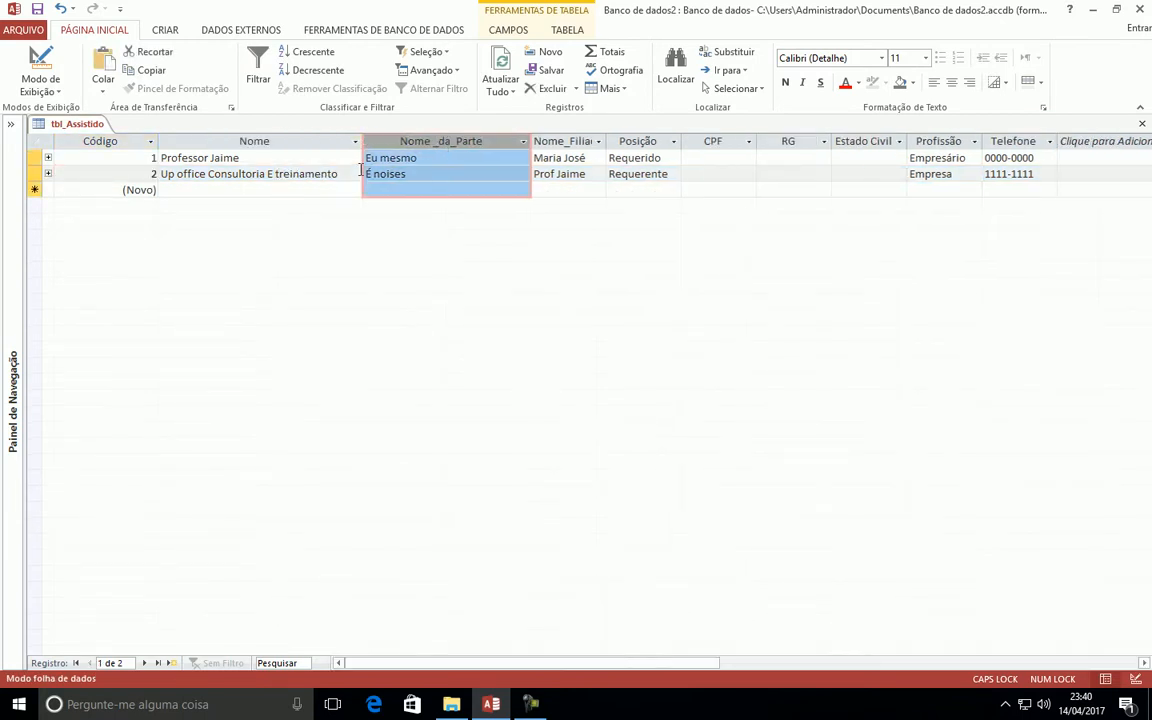
- Expand the first client's case history and add a movement dated 18/04/2017 with the Situacao "Saiu e foi a deligencia do TST"
{"action": "left_click", "coordinate": [48, 158]}
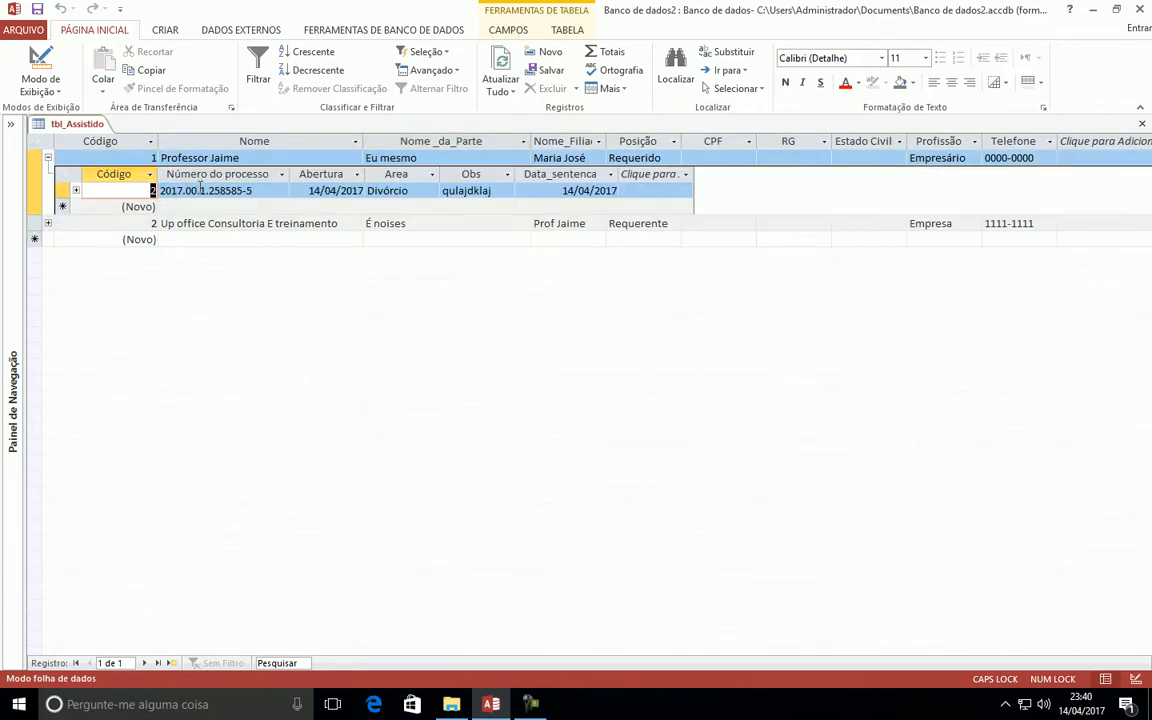
{"action": "left_click", "coordinate": [76, 190]}
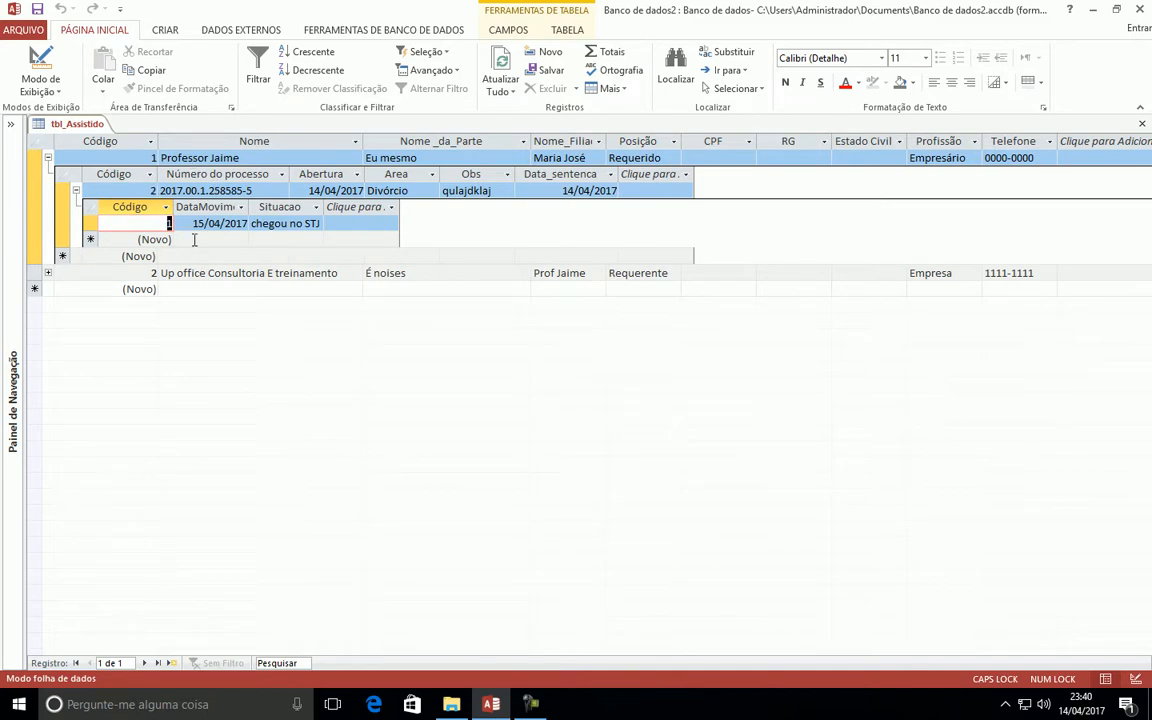
{"action": "left_click", "coordinate": [225, 239]}
{"action": "left_click", "coordinate": [256, 239]}
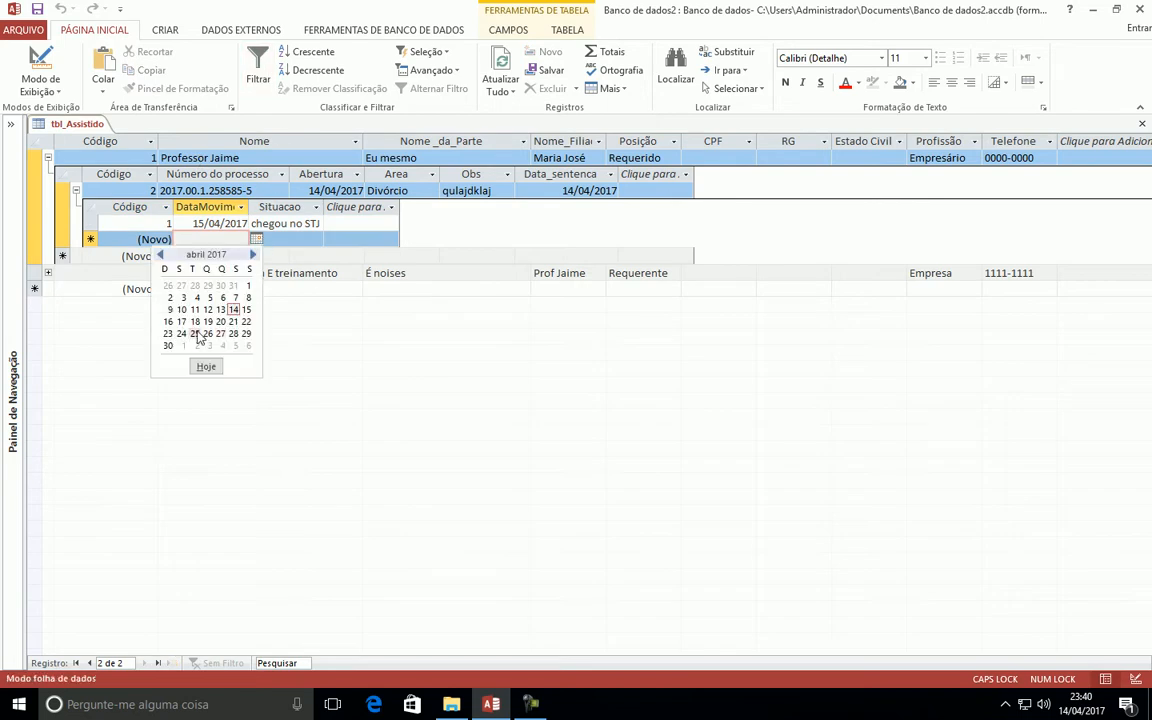
{"action": "left_click", "coordinate": [195, 321]}
{"action": "left_click", "coordinate": [281, 240]}
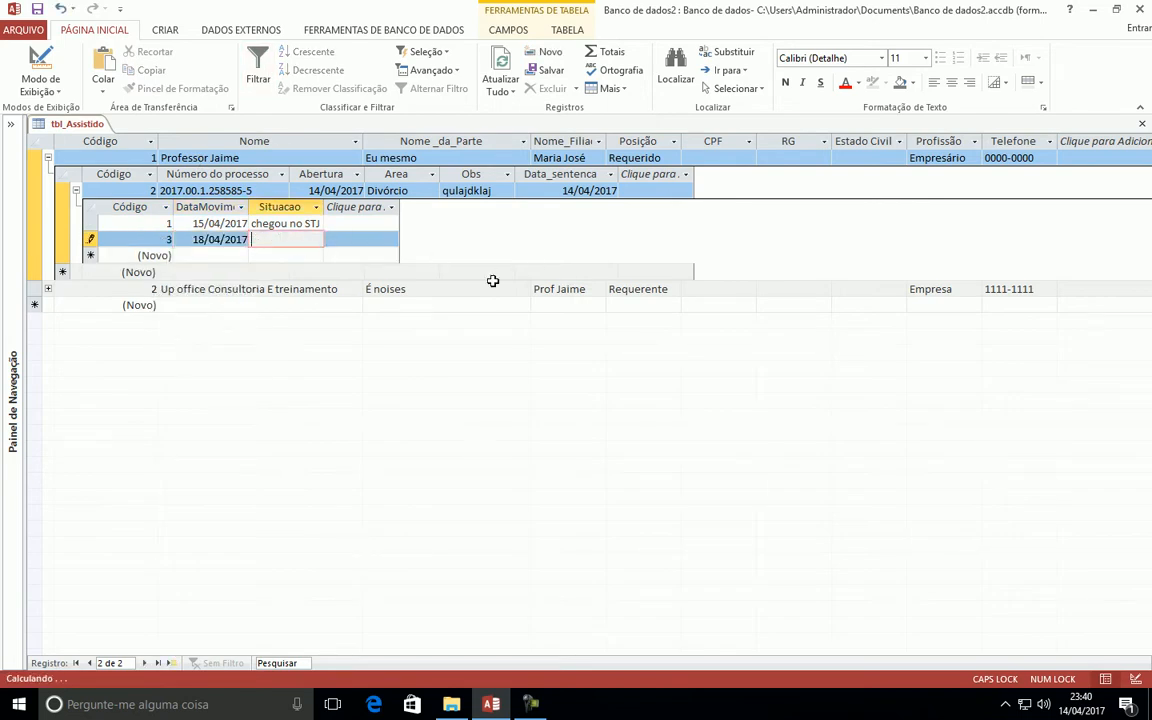
{"action": "type", "text": "sAIU e foi a deli"}
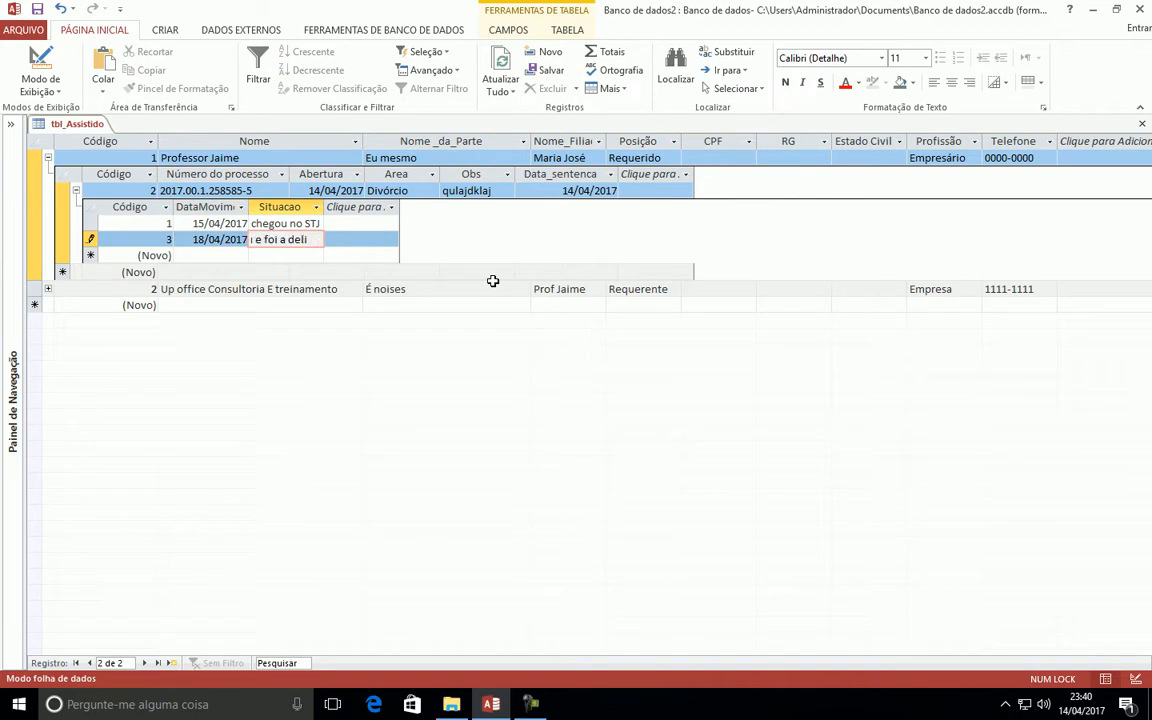
{"action": "type", "text": "gencia do"}
{"action": "key", "text": "Caps_Lock"}
{"action": "type", "text": "TST"}
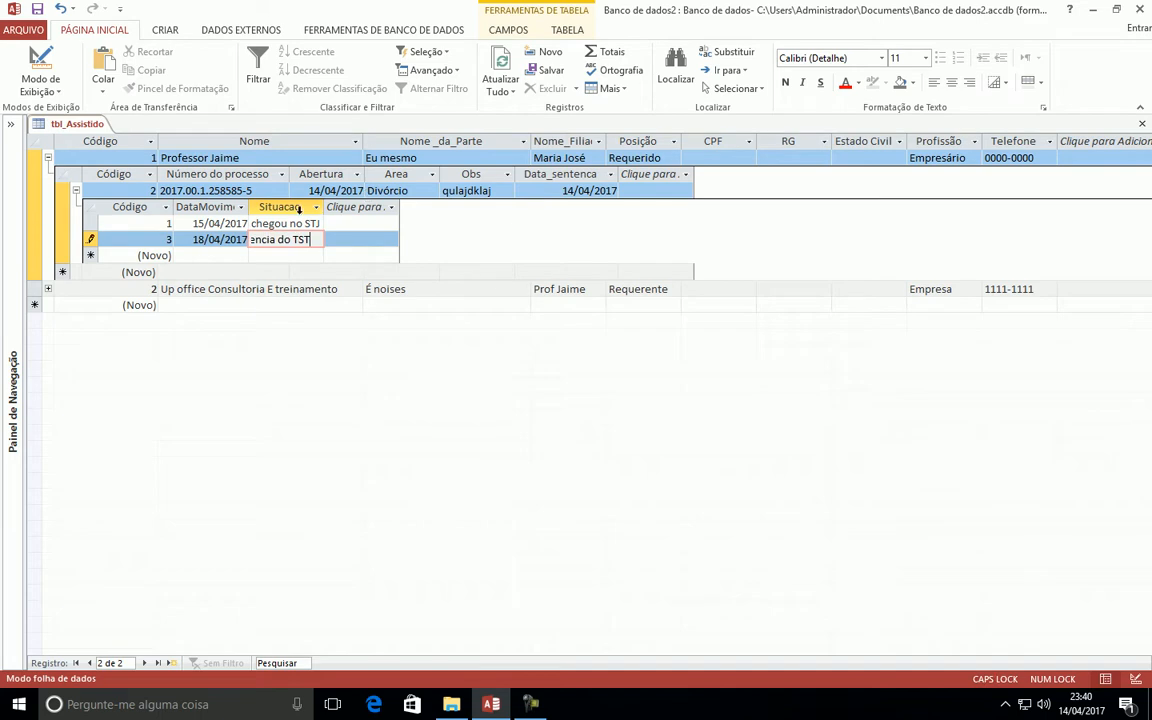
- Add another movement to the first client's case, dated 25/04/2017 with the Situacao "Despacho no TST", and collapse the client record
{"action": "left_click", "coordinate": [193, 255]}
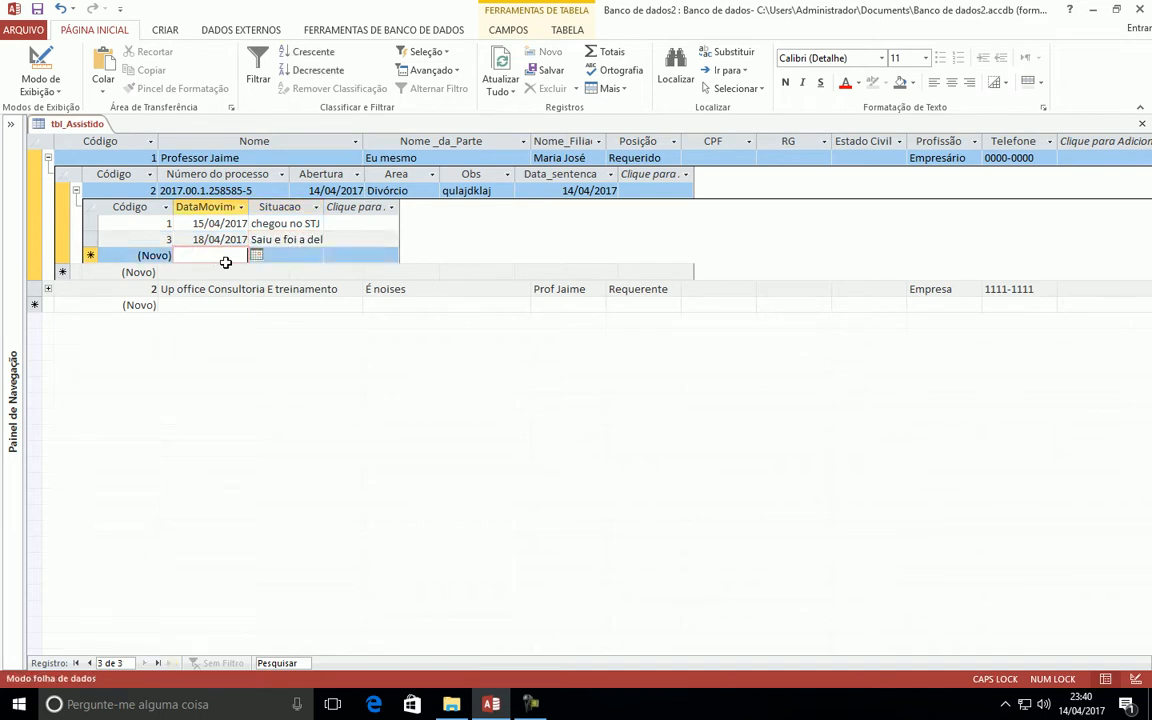
{"action": "left_click", "coordinate": [269, 258]}
{"action": "left_click", "coordinate": [243, 257]}
{"action": "left_click", "coordinate": [256, 256]}
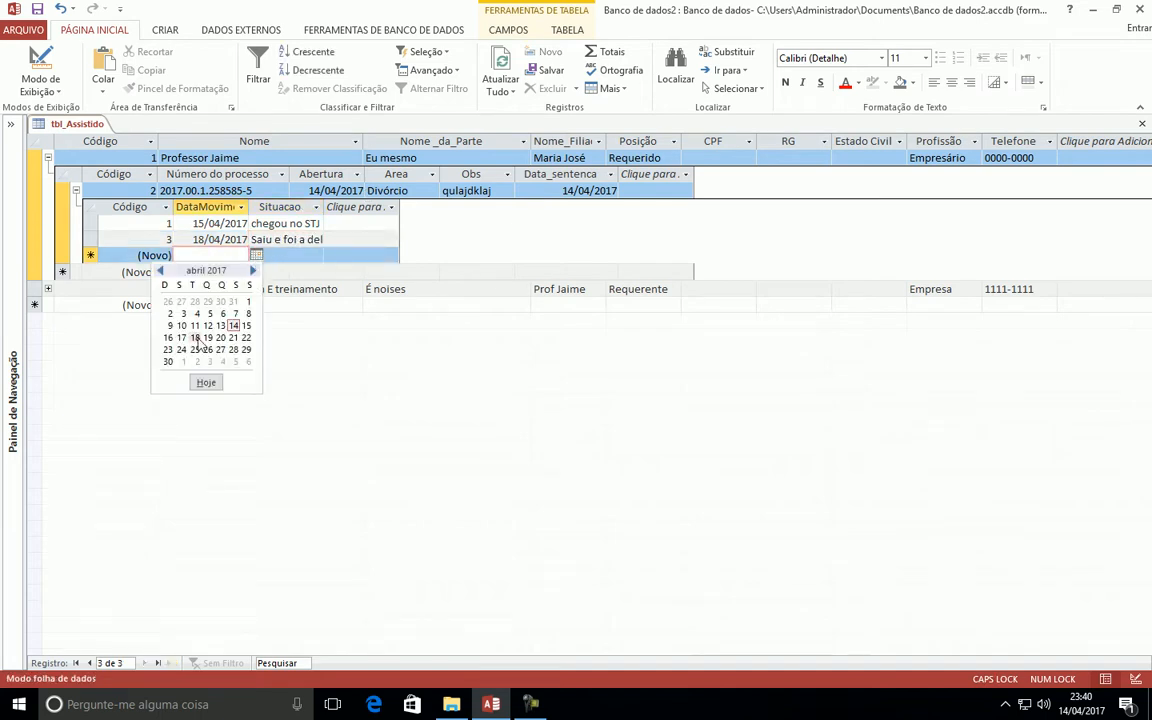
{"action": "left_click", "coordinate": [194, 349]}
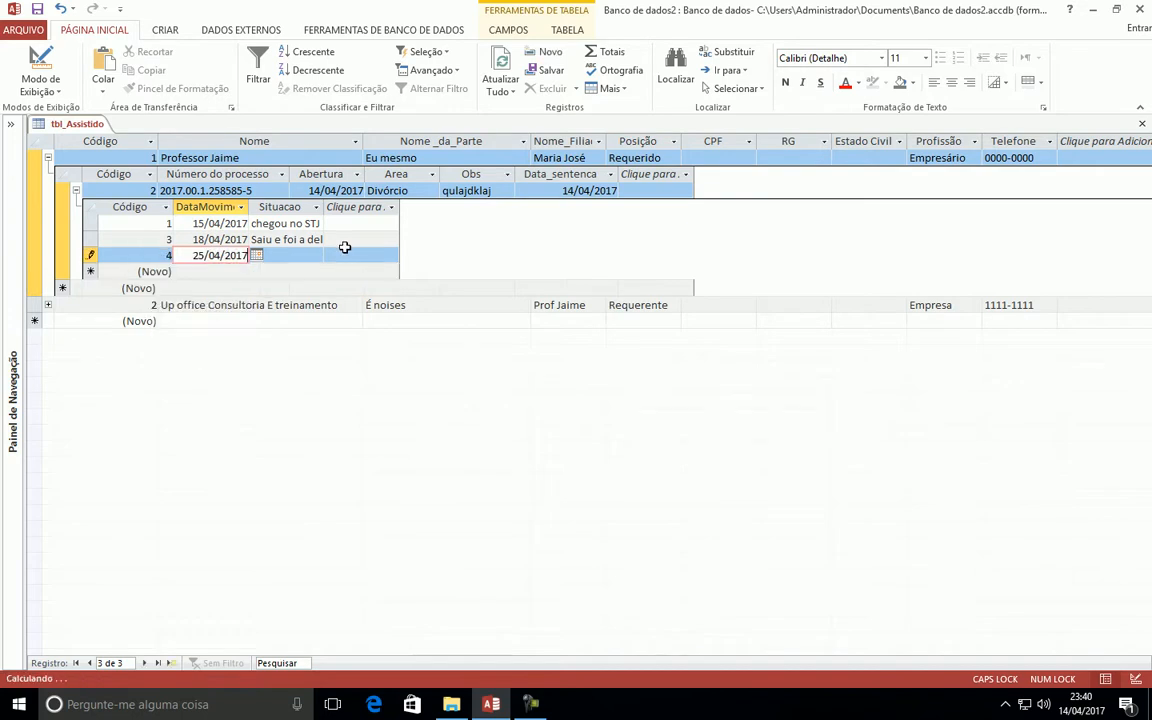
{"action": "left_click", "coordinate": [312, 254]}
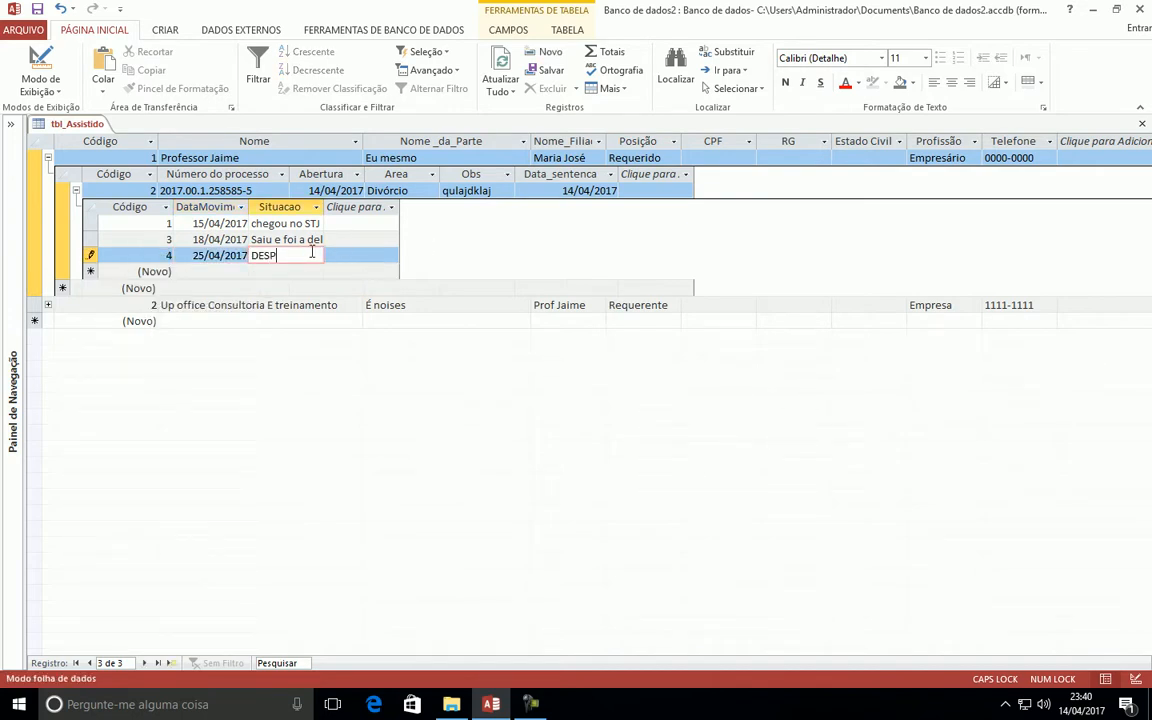
{"action": "type", "text": "DES"}
{"action": "key", "text": "BackSpace"}
{"action": "key", "text": "Caps_Lock"}
{"action": "type", "text": "spacho no"}
{"action": "key", "text": "Caps_Lock"}
{"action": "type", "text": "TST"}
{"action": "left_click", "coordinate": [289, 223]}
{"action": "left_click", "coordinate": [47, 157]}
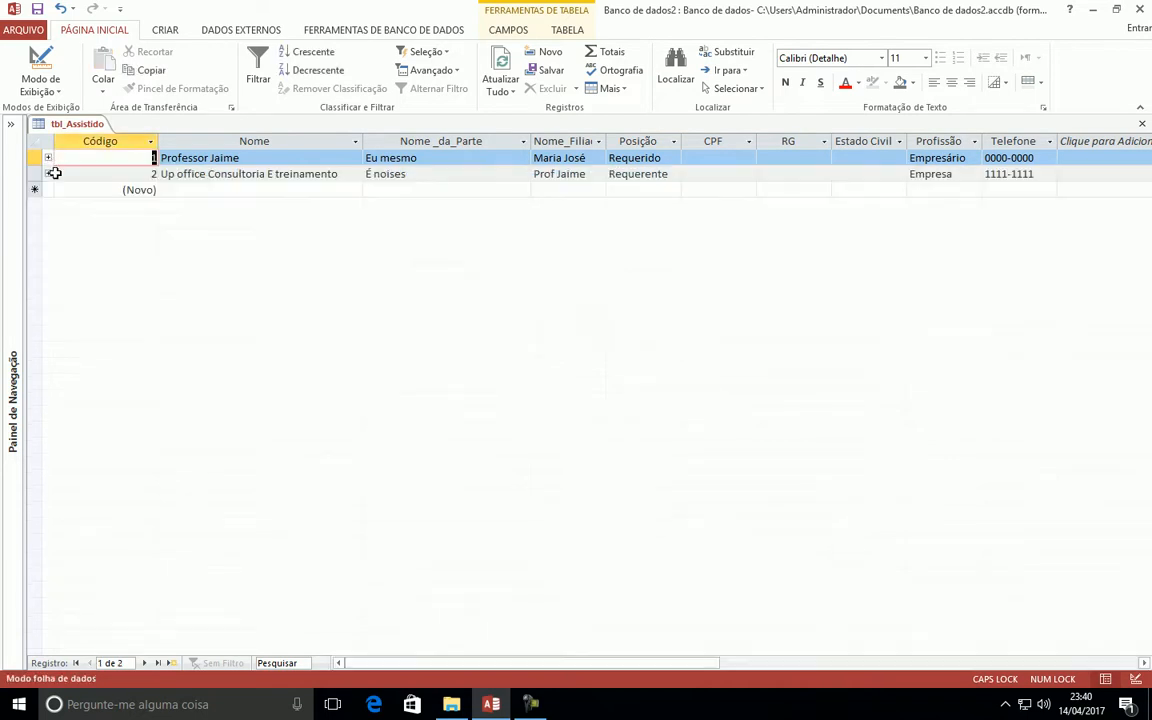
- Expand the second client's case down to its movement dates for comparison, and collapse both levels
{"action": "left_click", "coordinate": [47, 173]}
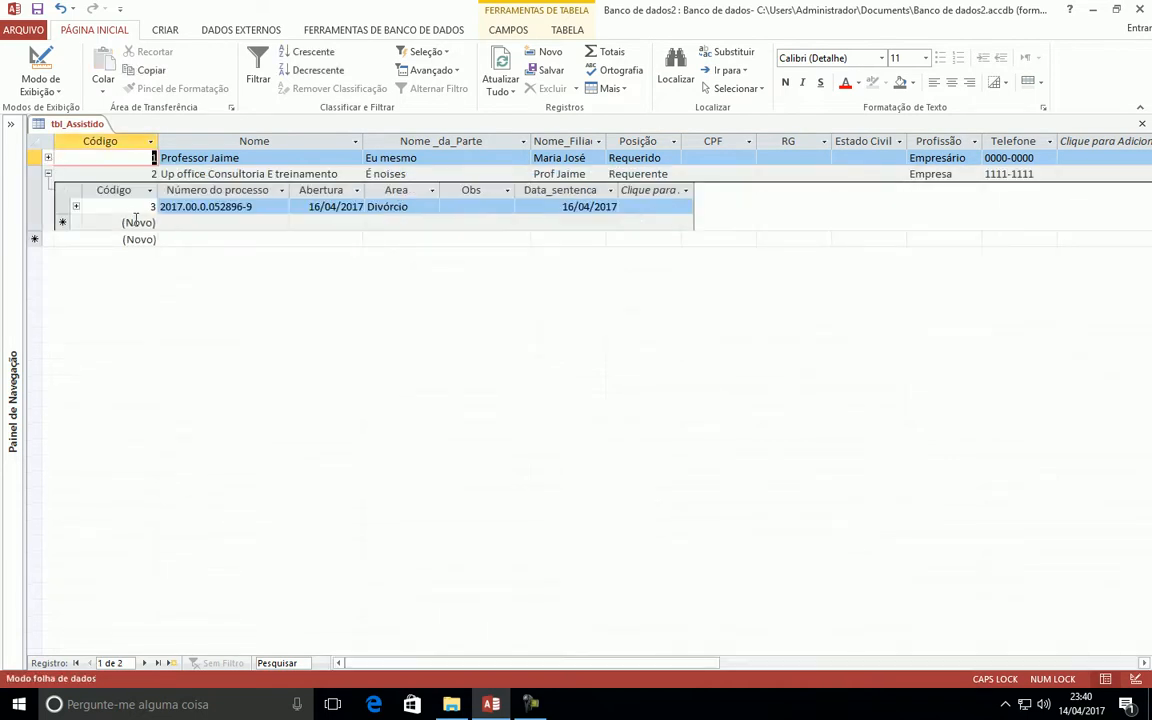
{"action": "left_click", "coordinate": [75, 206]}
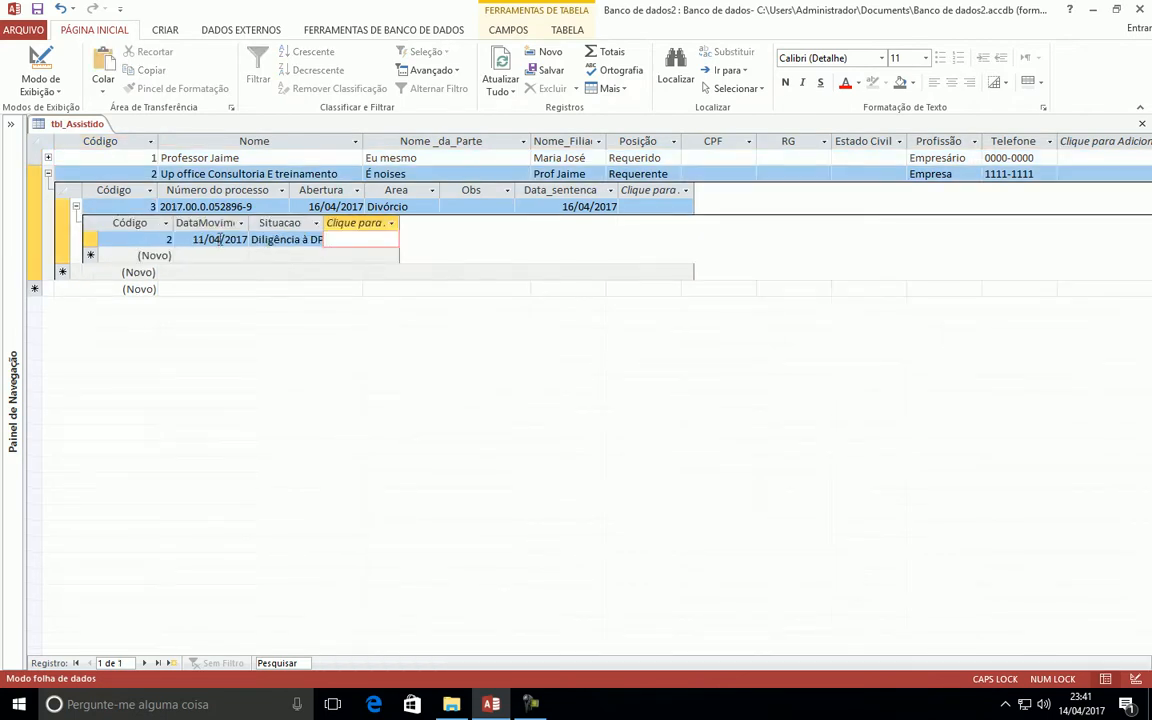
{"action": "left_click", "coordinate": [218, 241]}
{"action": "left_click", "coordinate": [75, 206]}
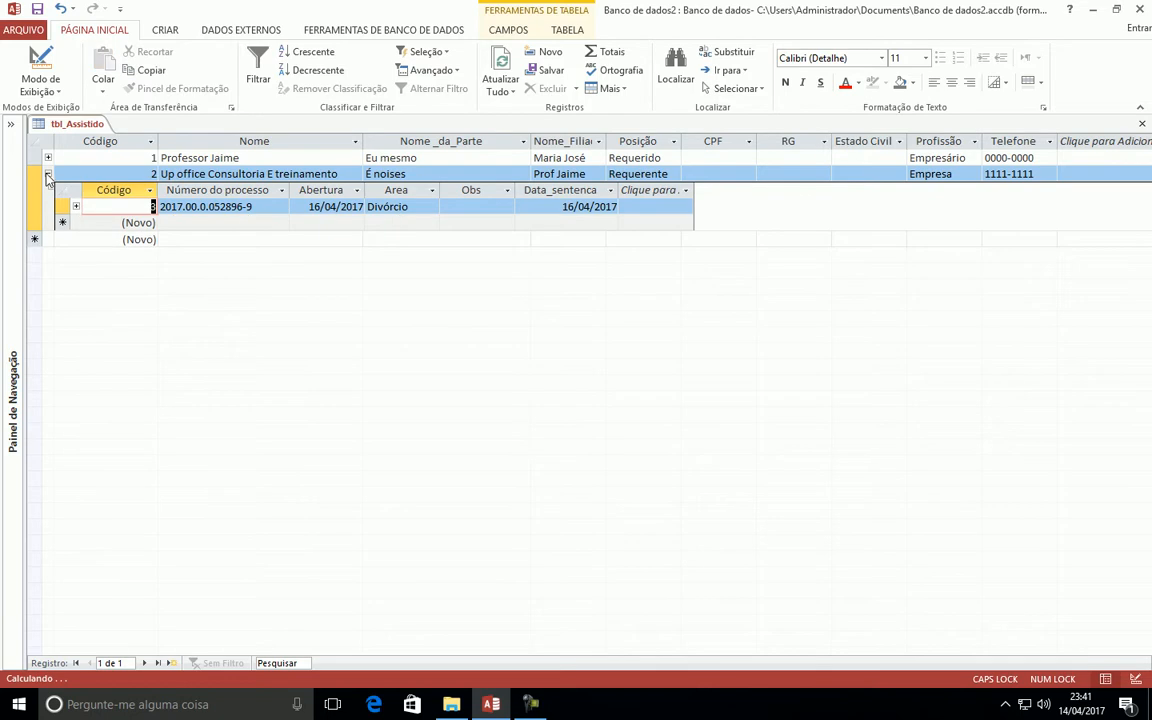
{"action": "left_click", "coordinate": [47, 173]}
- Check the first client's case and its complete movement history, and collapse the record
{"action": "left_click", "coordinate": [48, 158]}
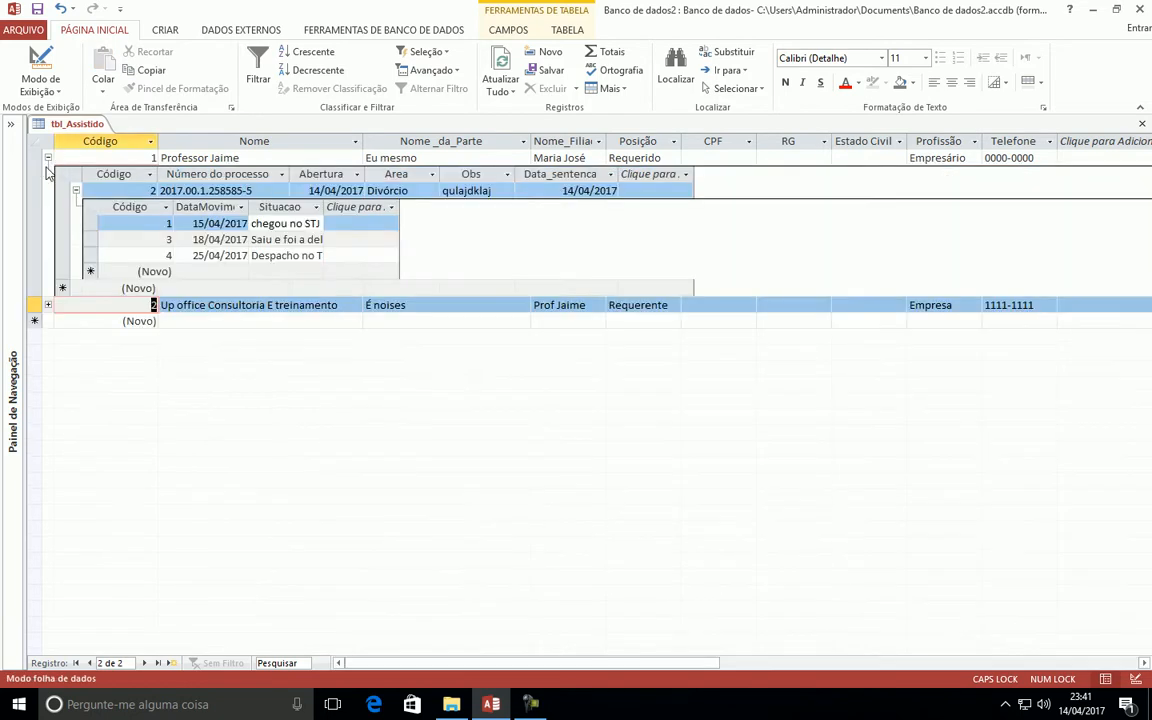
{"action": "left_click", "coordinate": [75, 190]}
{"action": "left_click", "coordinate": [48, 158]}
{"action": "left_click", "coordinate": [48, 158]}
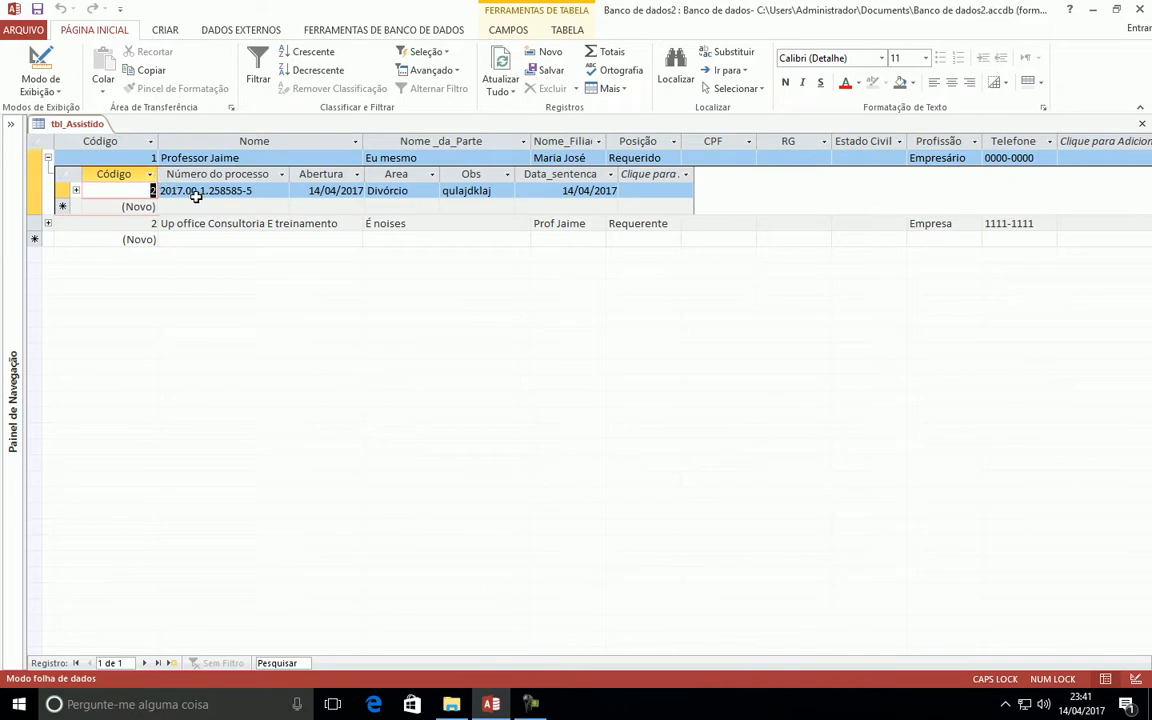
{"action": "left_click", "coordinate": [75, 190]}
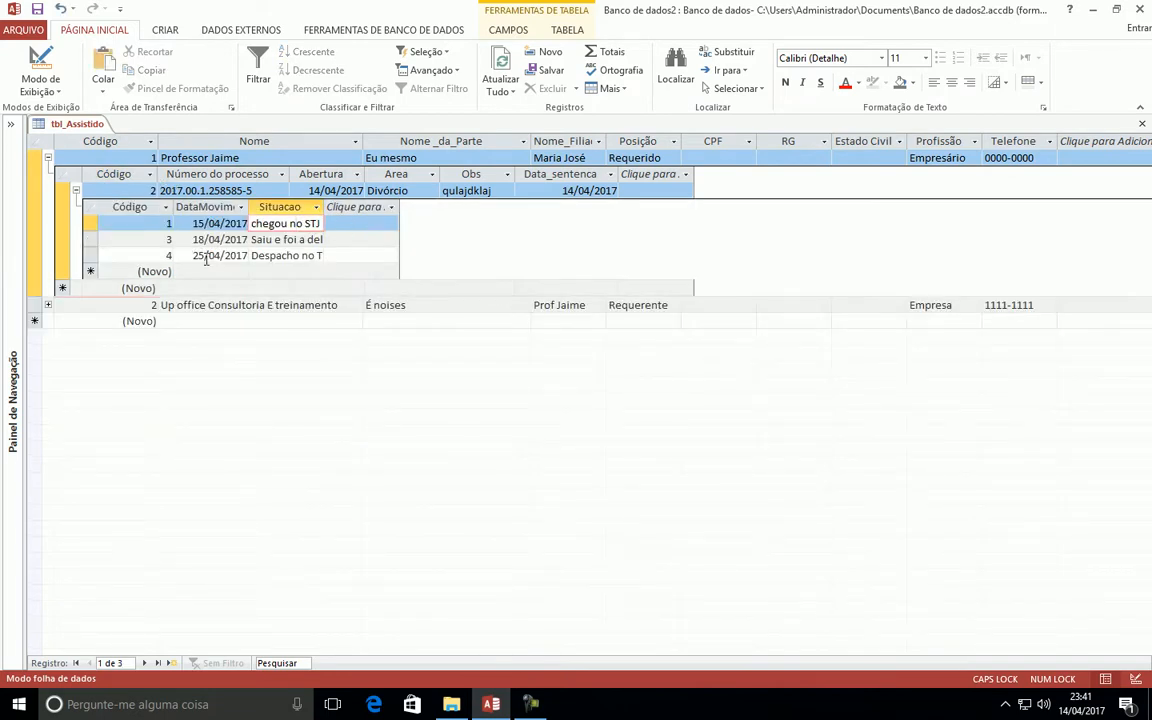
{"action": "left_click", "coordinate": [75, 190]}
{"action": "left_click", "coordinate": [47, 157]}
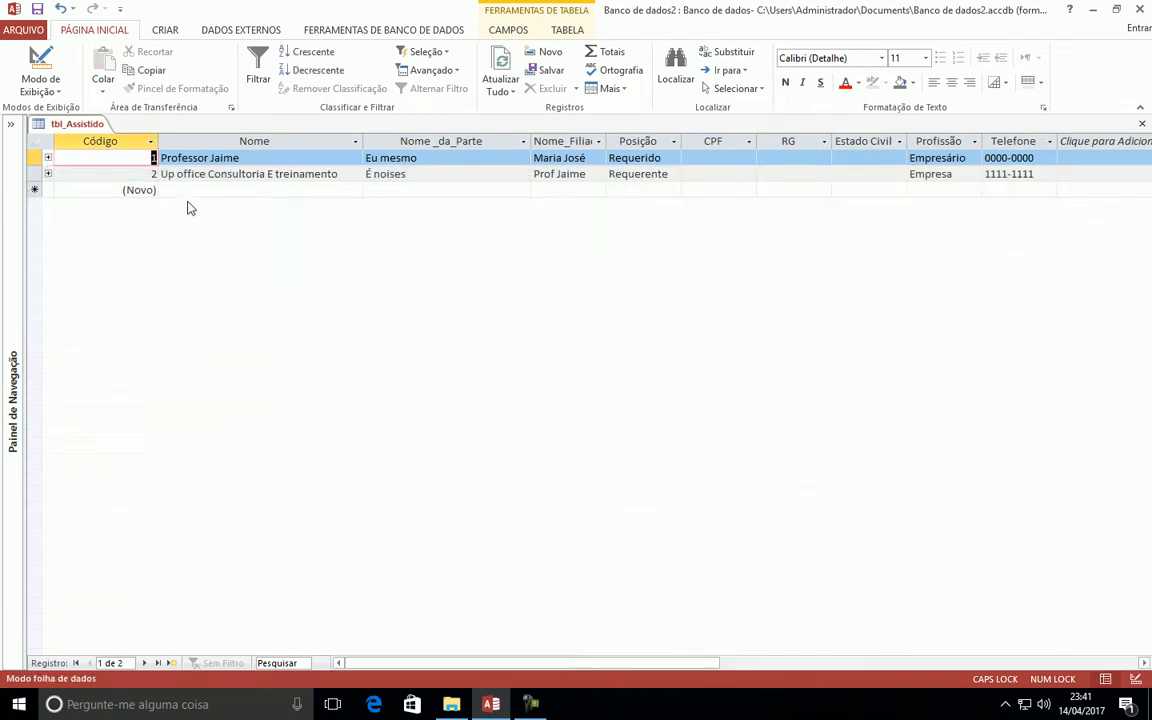
- Expand the second client's cases, check the existing case's movement, and add a second case with its process number
{"action": "left_click", "coordinate": [47, 174]}
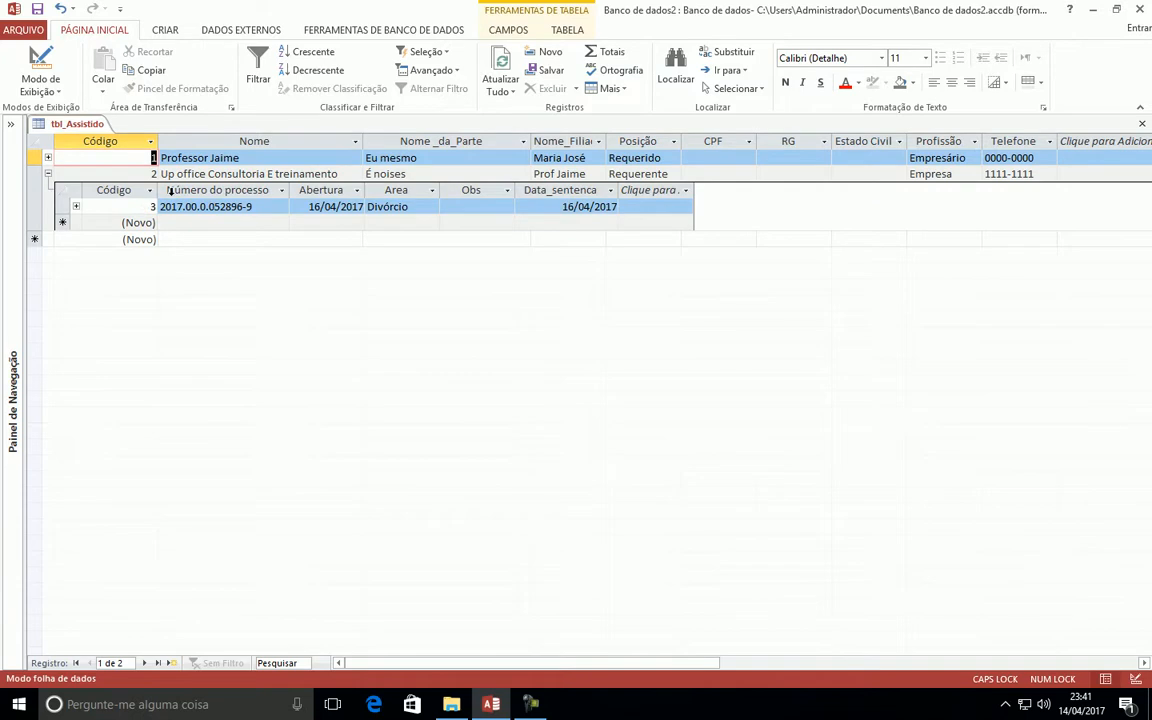
{"action": "left_click", "coordinate": [76, 206]}
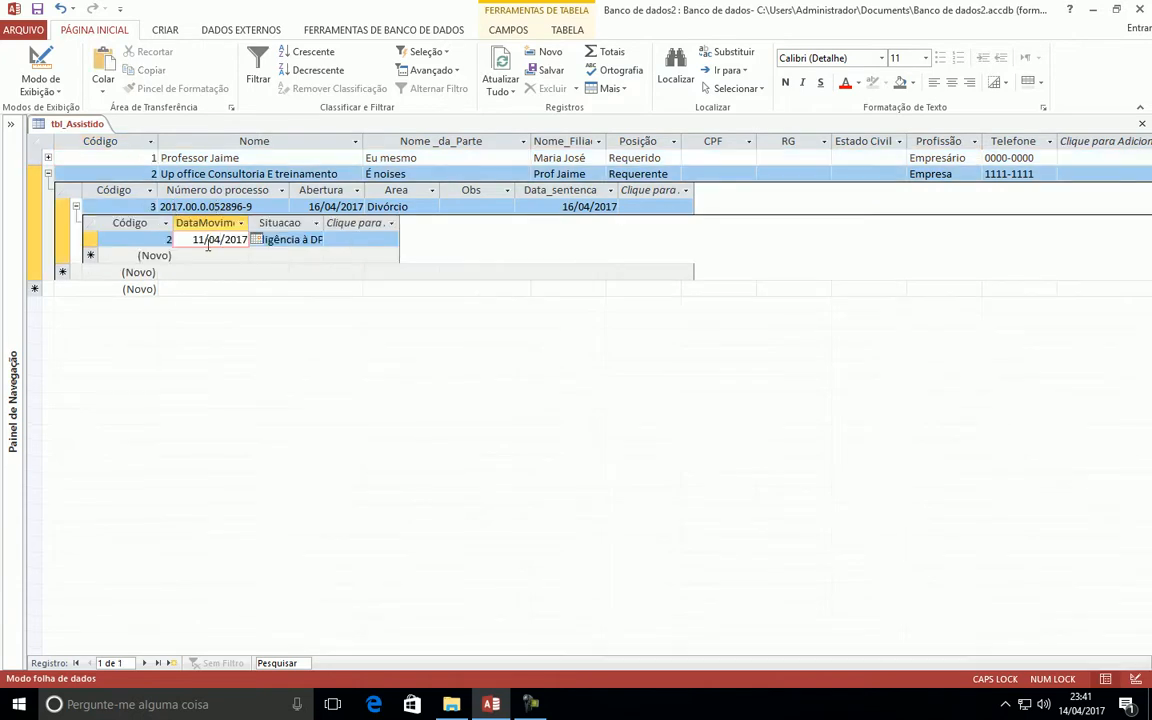
{"action": "left_click", "coordinate": [76, 206]}
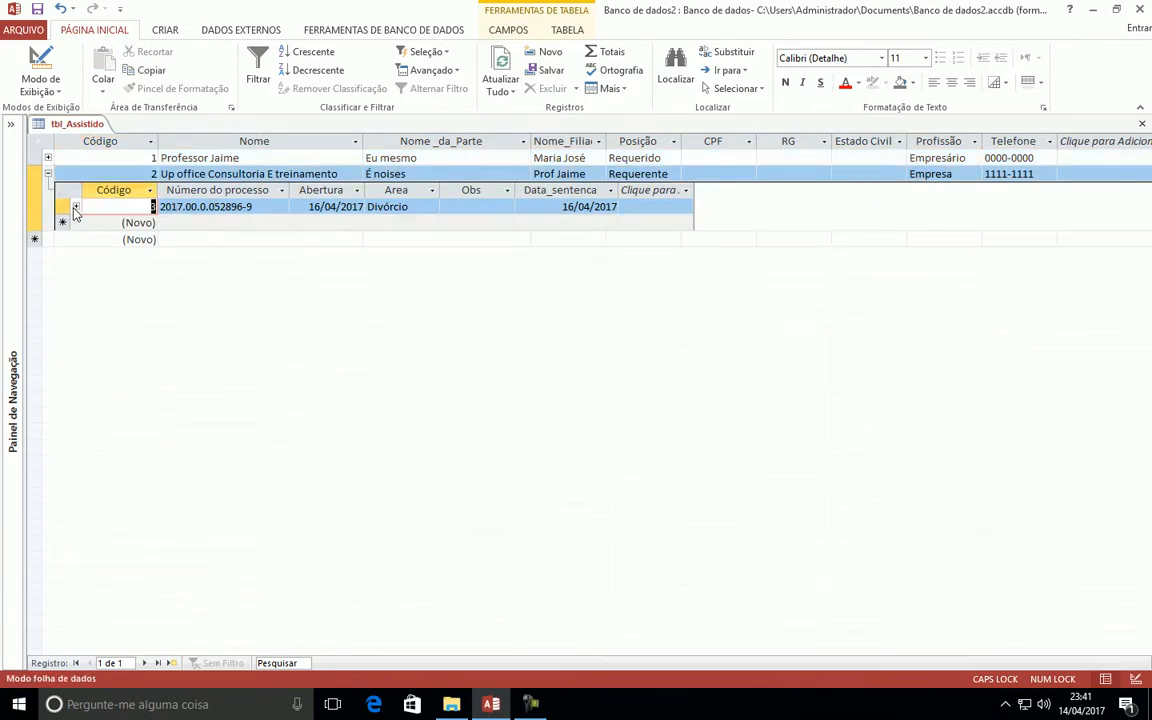
{"action": "left_click", "coordinate": [168, 223]}
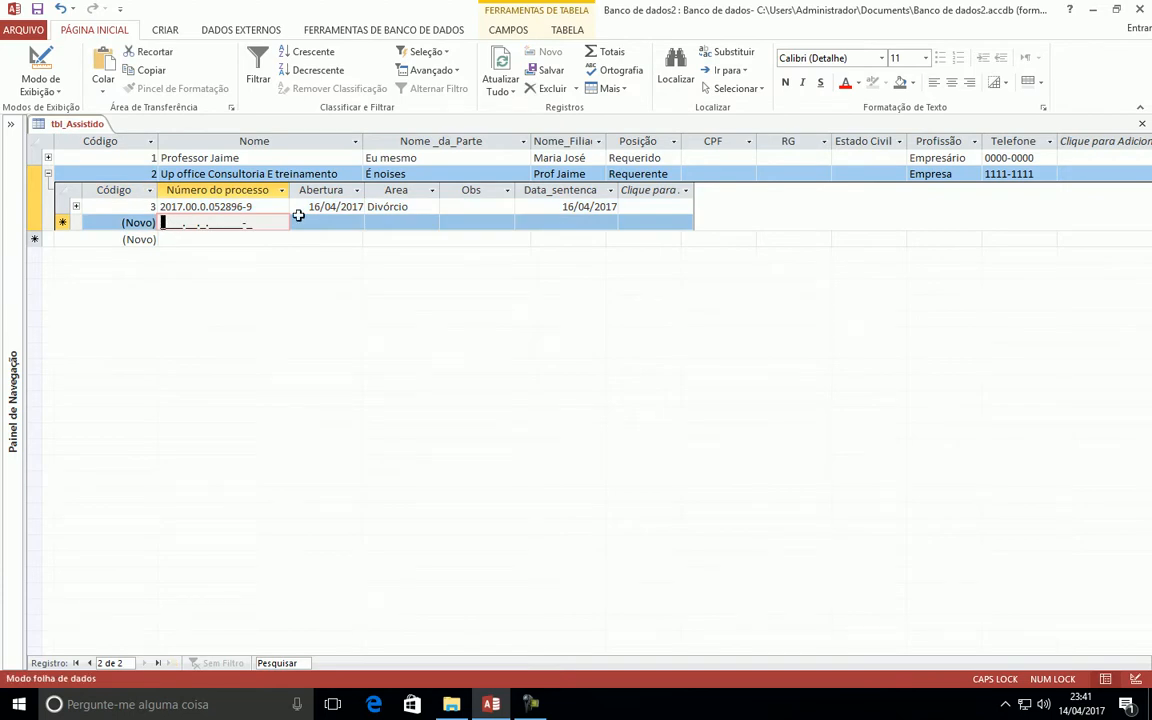
{"action": "type", "text": "2017.52.5.869558-8"}
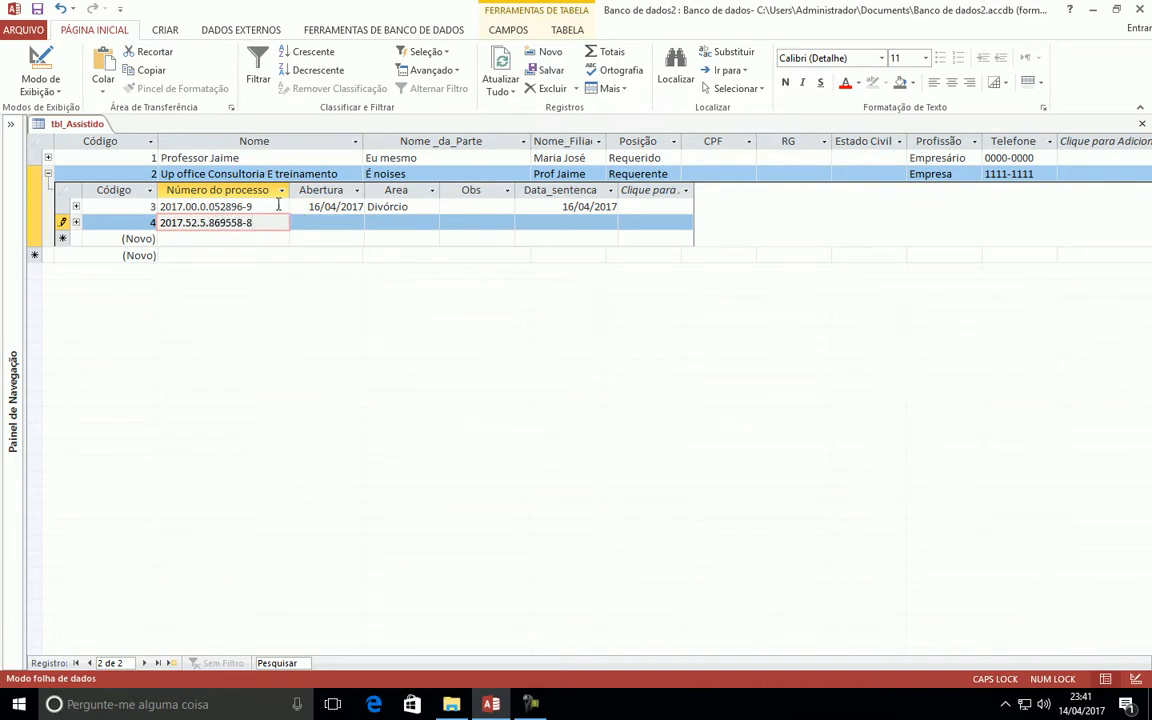
- Set the second client's new case to Abertura 19/04/2017, Area Homicídio and Data_sentenca 18/04/2017, leaving Obs blank
{"action": "left_click", "coordinate": [305, 222]}
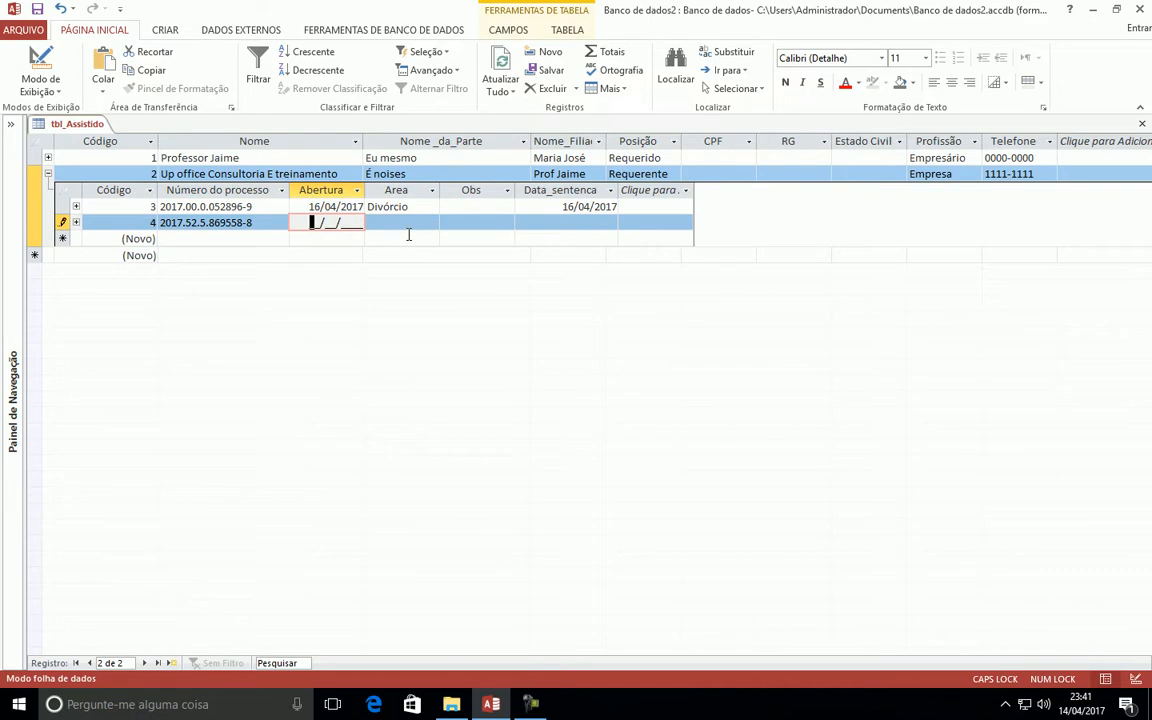
{"action": "type", "text": "19/04/2017"}
{"action": "key", "text": "Tab"}
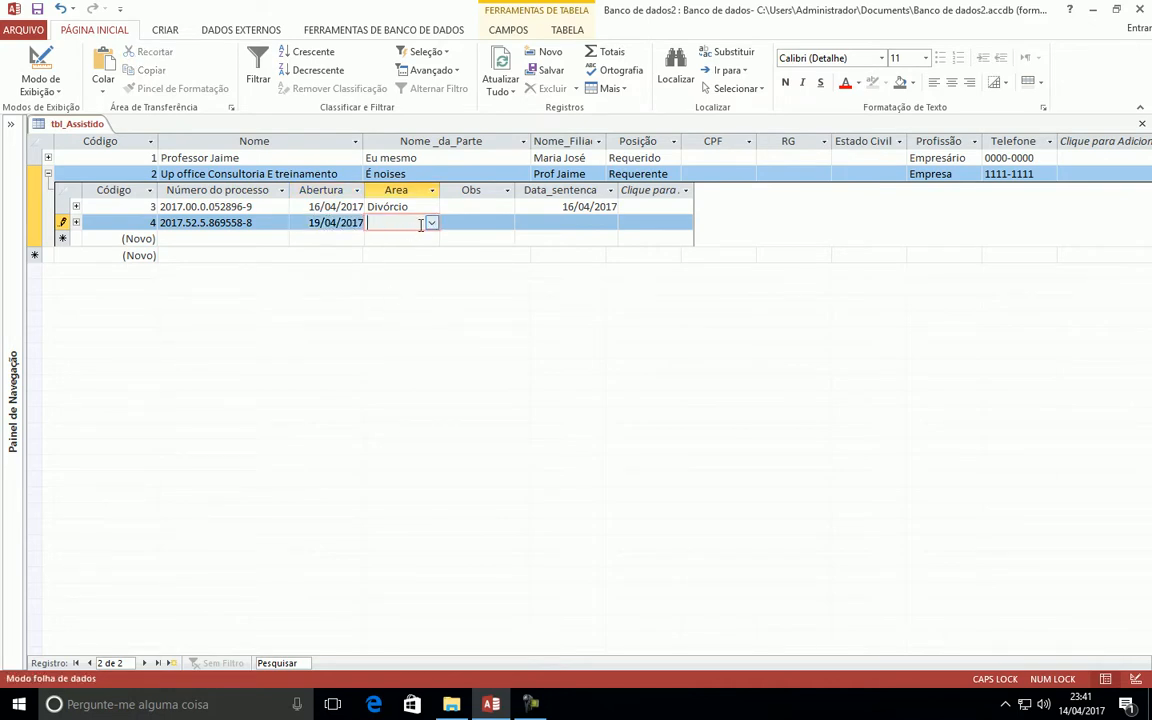
{"action": "left_click", "coordinate": [431, 222]}
{"action": "left_click", "coordinate": [401, 268]}
{"action": "key", "text": "Tab"}
{"action": "key", "text": "Tab"}
{"action": "left_click_drag", "start_coordinate": [559, 228], "coordinate": [645, 221]}
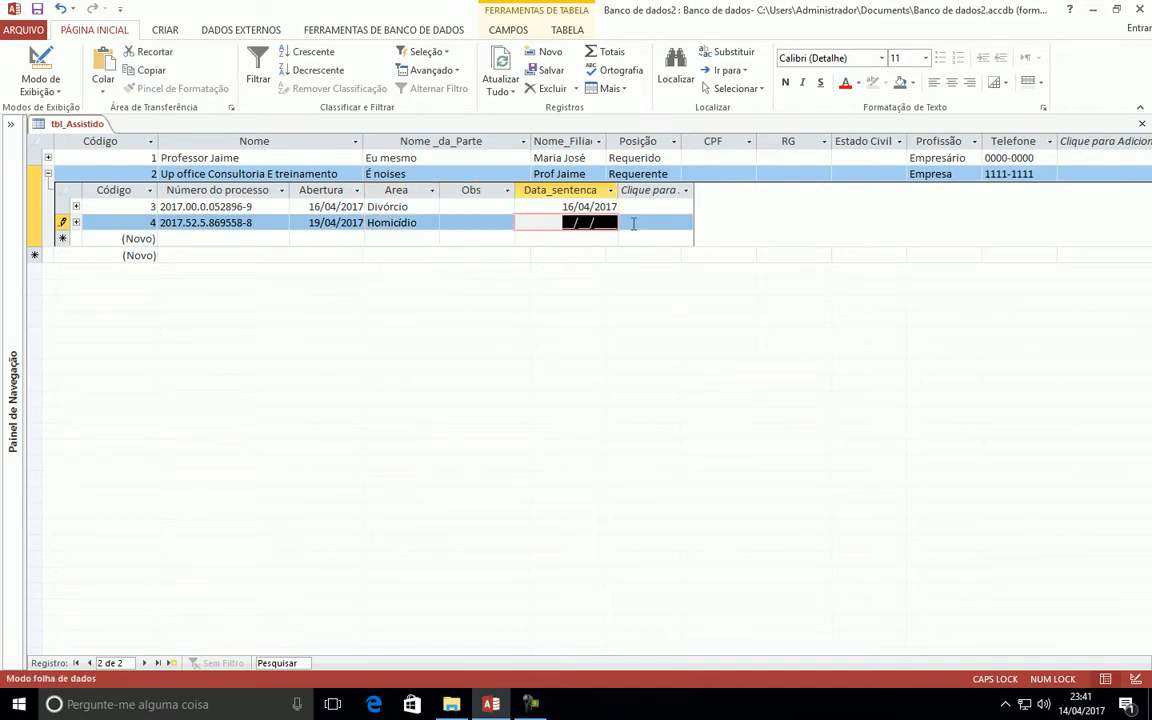
{"action": "type", "text": "1804201"}
{"action": "key", "text": "Tab"}
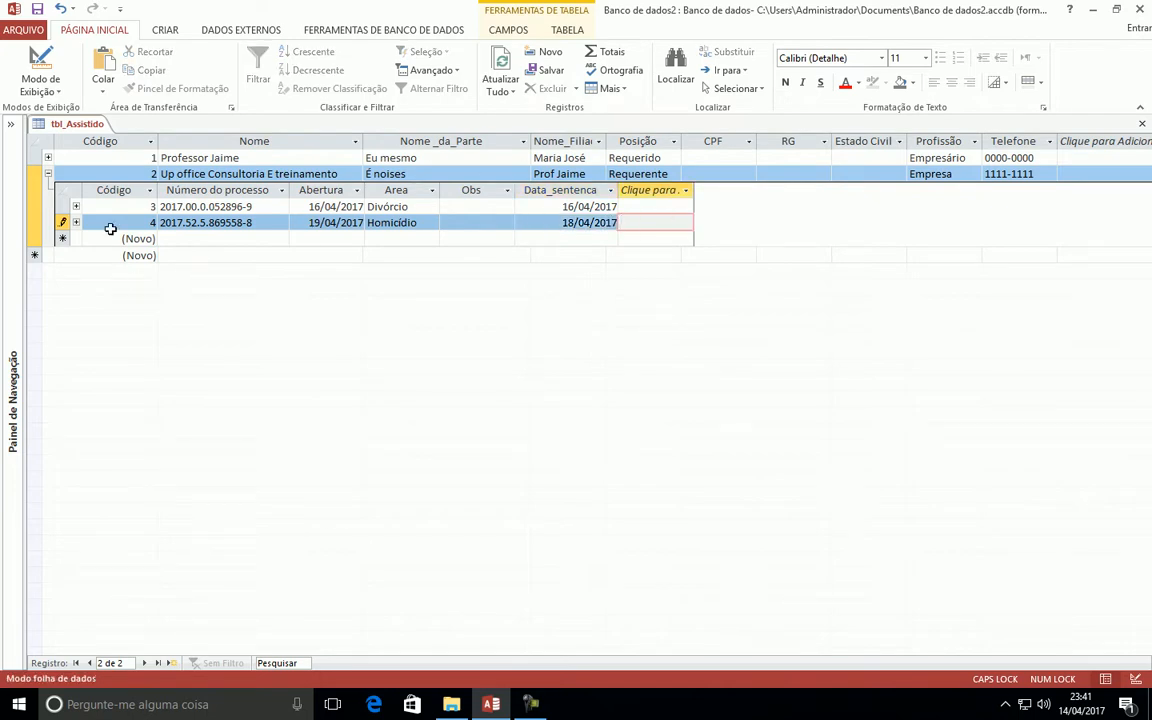
- Expand the second client's Homicídio case and add a movement dated 30/04/2017
{"action": "left_click", "coordinate": [76, 222]}
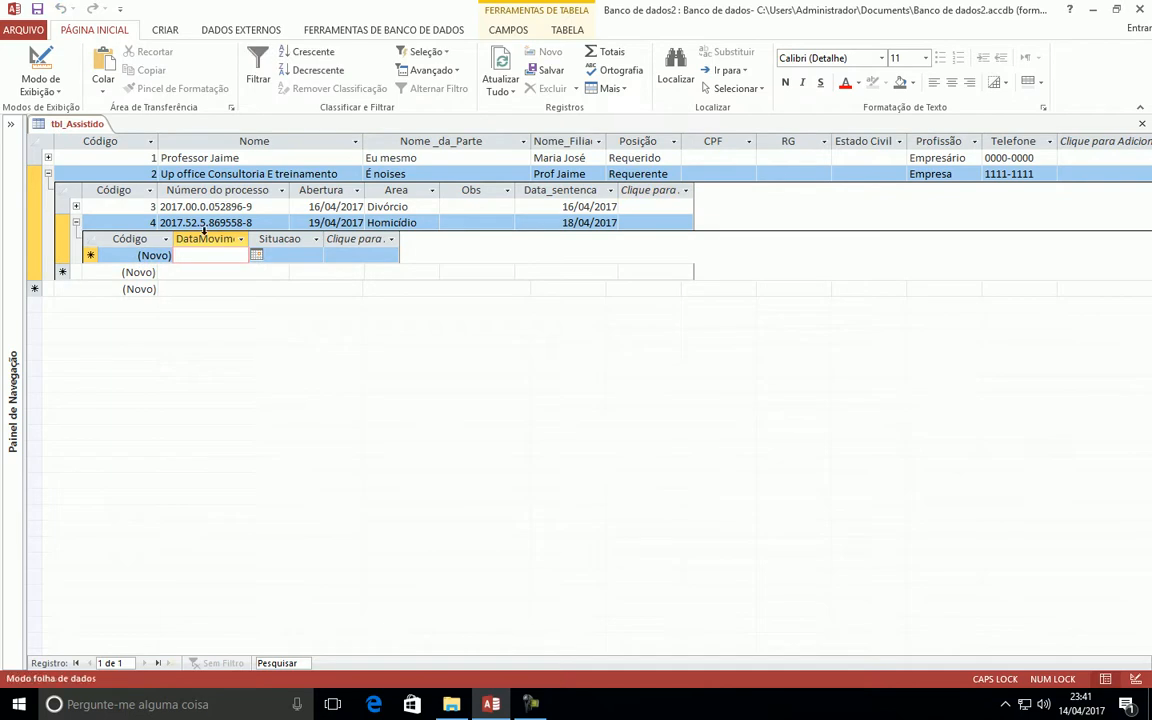
{"action": "left_click", "coordinate": [255, 256]}
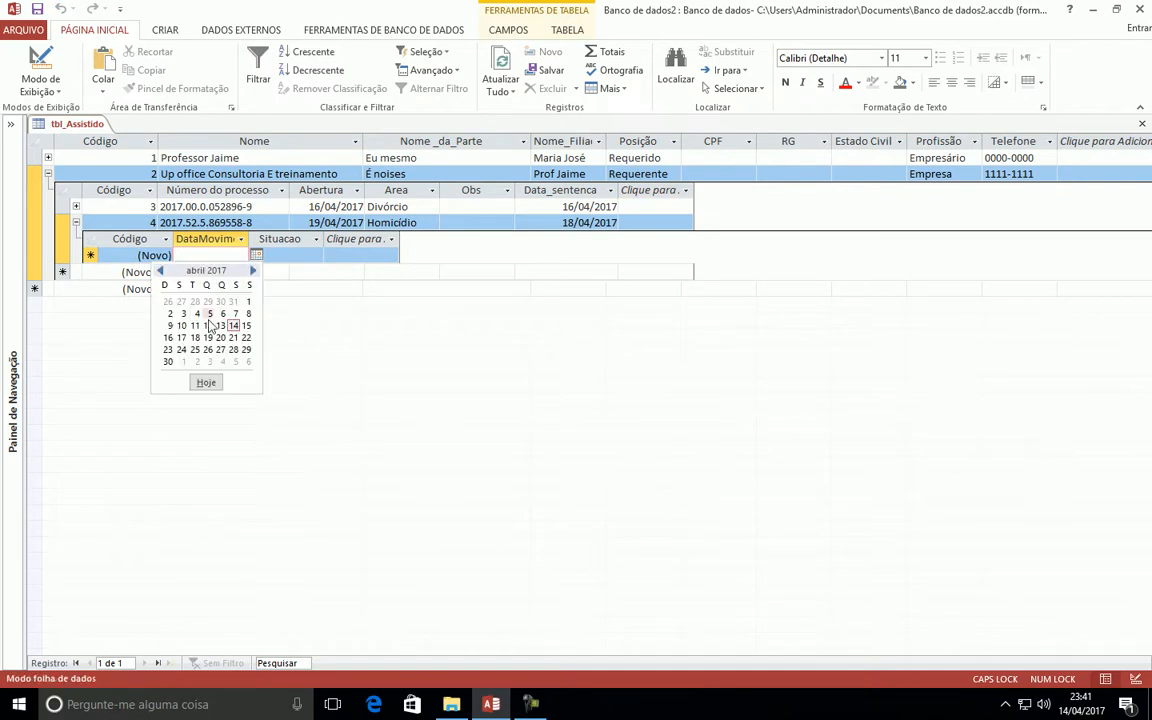
{"action": "left_click", "coordinate": [167, 361]}
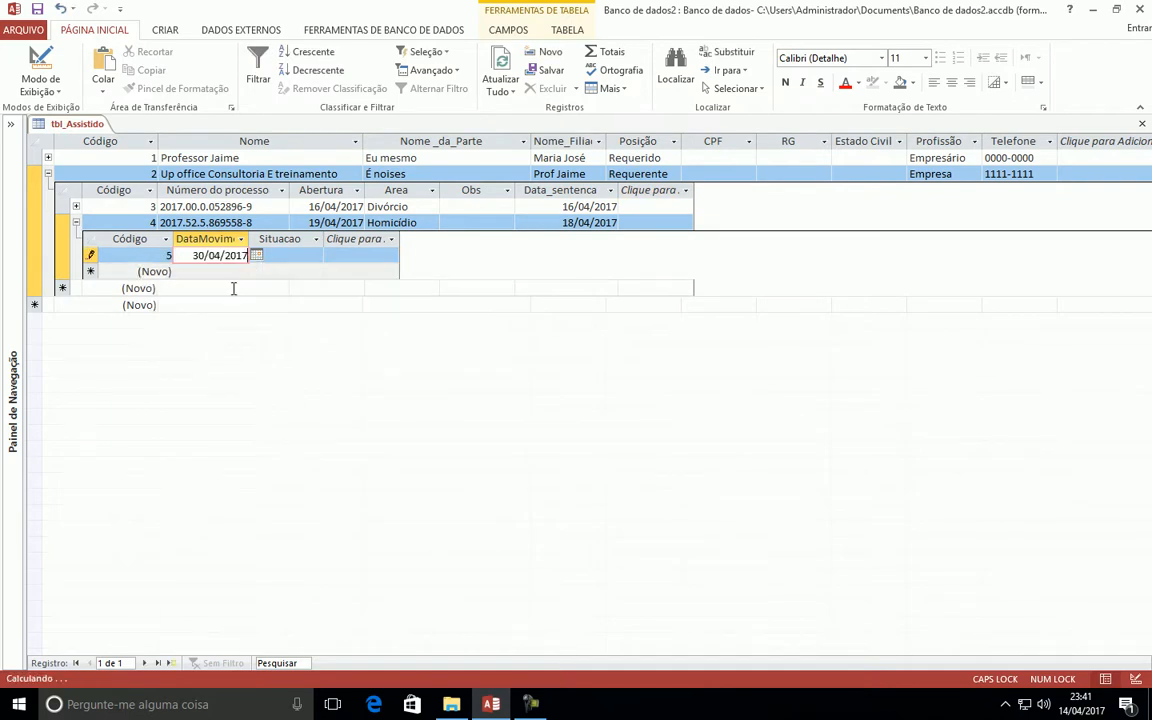
{"action": "key", "text": "Tab"}
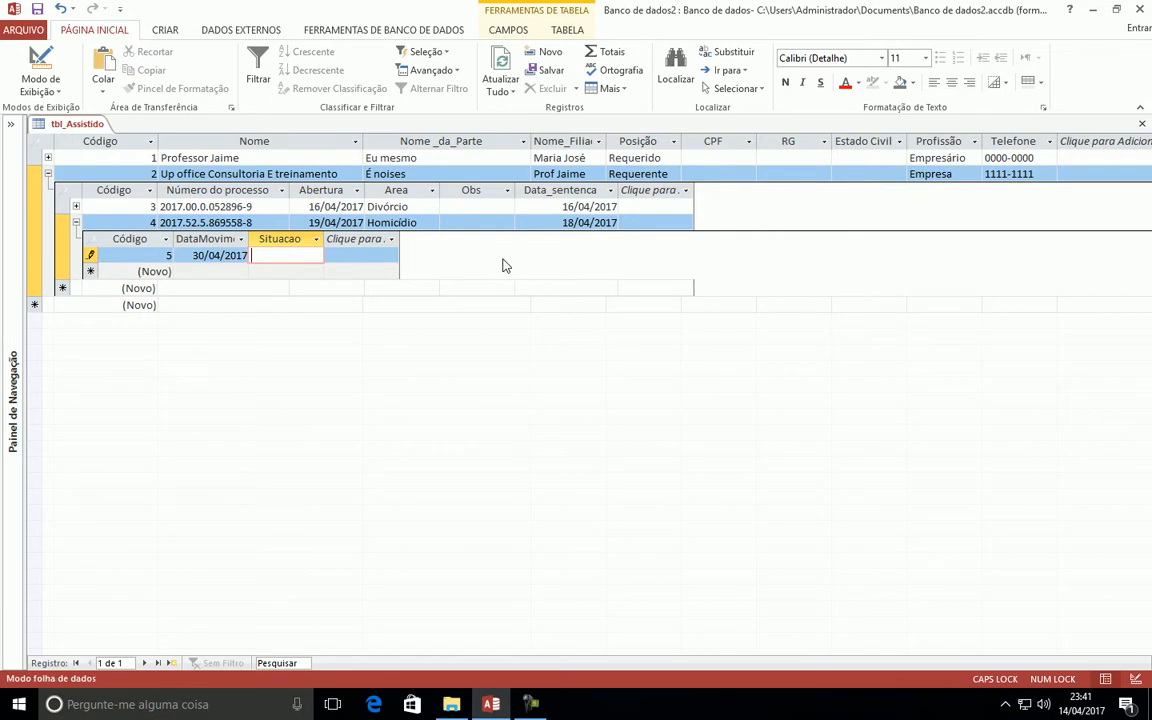
- Set the new movement's Situacao to "Em análise na mesa do ministro do TS" and collapse the second client's record
{"action": "type", "text": "EM"}
{"action": "key", "text": "BackSpace"}
{"action": "key", "text": "Caps_Lock"}
{"action": "type", "text": "m análise na mesa "}
{"action": "type", "text": "do ministr"}
{"action": "type", "text": "o d"}
{"action": "type", "text": "o t"}
{"action": "key", "text": "BackSpace"}
{"action": "key", "text": "Caps_Lock"}
{"action": "type", "text": "TS"}
{"action": "left_click", "coordinate": [47, 174]}
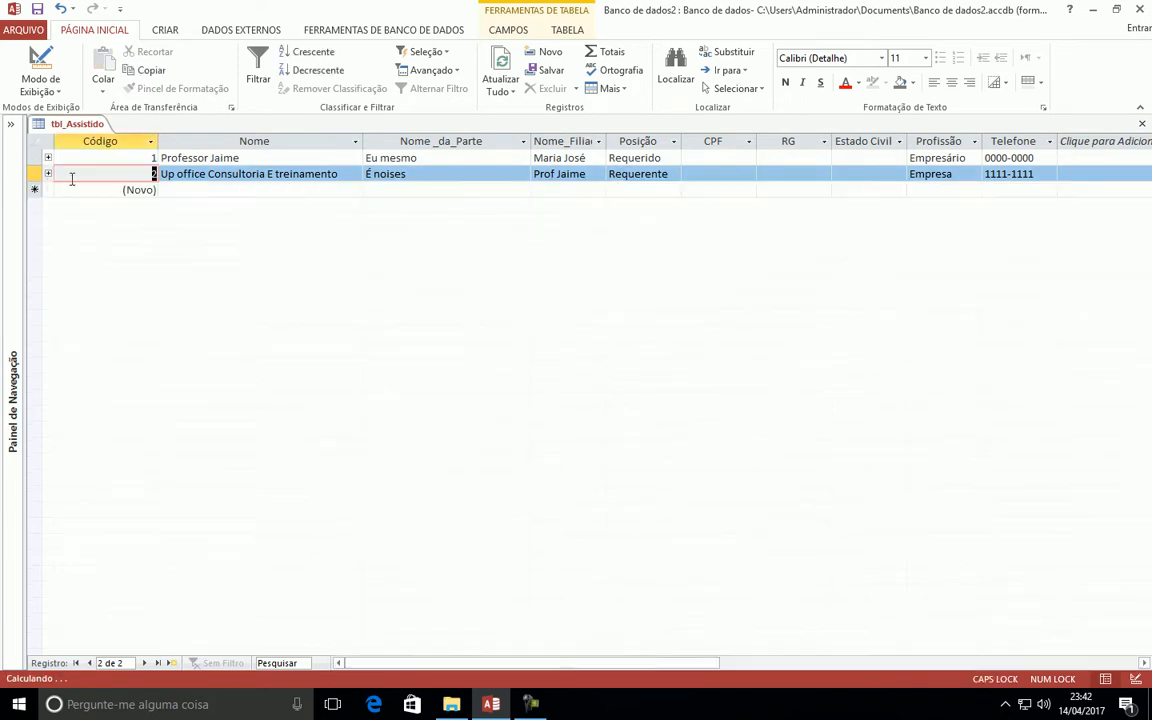
- Compare the case lists of the first and second clients, expanding and collapsing each record in turn
{"action": "left_click", "coordinate": [47, 157]}
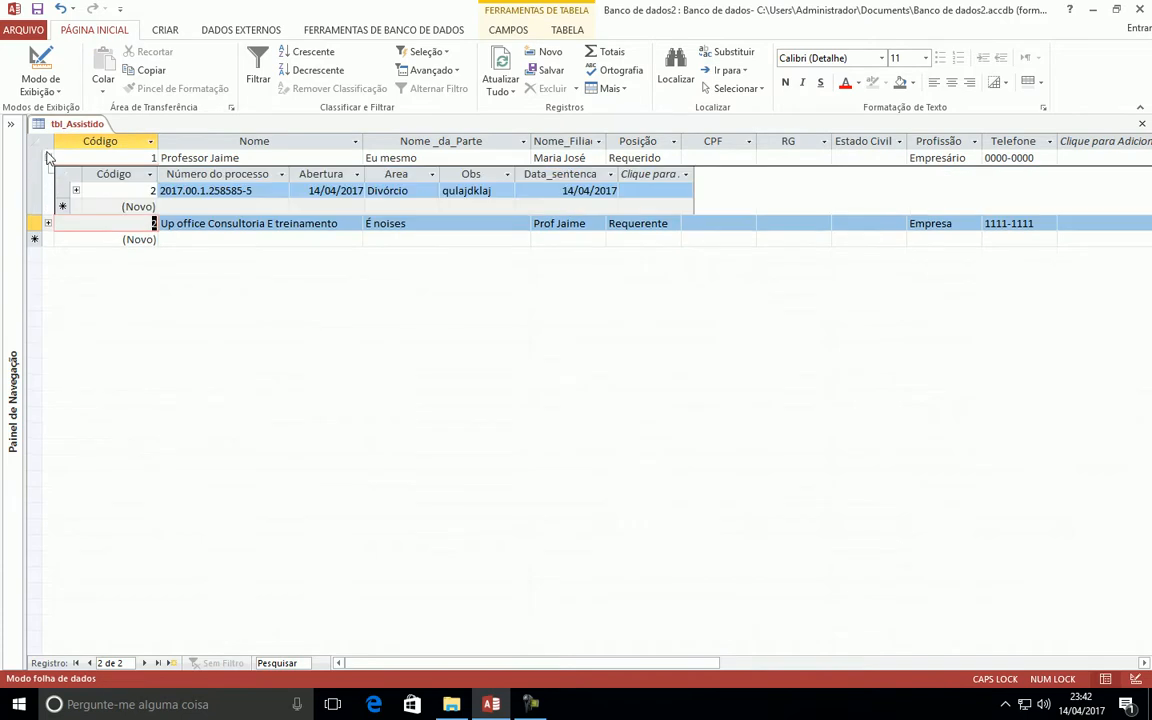
{"action": "left_click", "coordinate": [47, 157]}
{"action": "left_click", "coordinate": [47, 174]}
{"action": "left_click", "coordinate": [77, 223]}
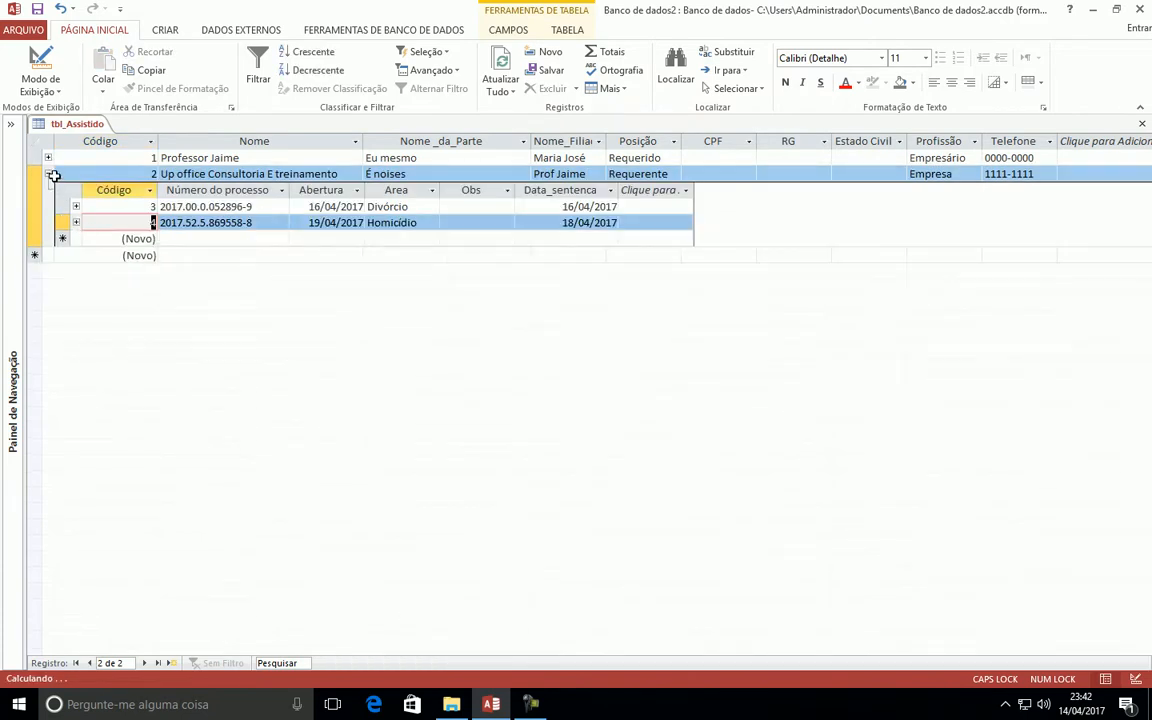
{"action": "left_click", "coordinate": [47, 174]}
{"action": "left_click", "coordinate": [47, 157]}
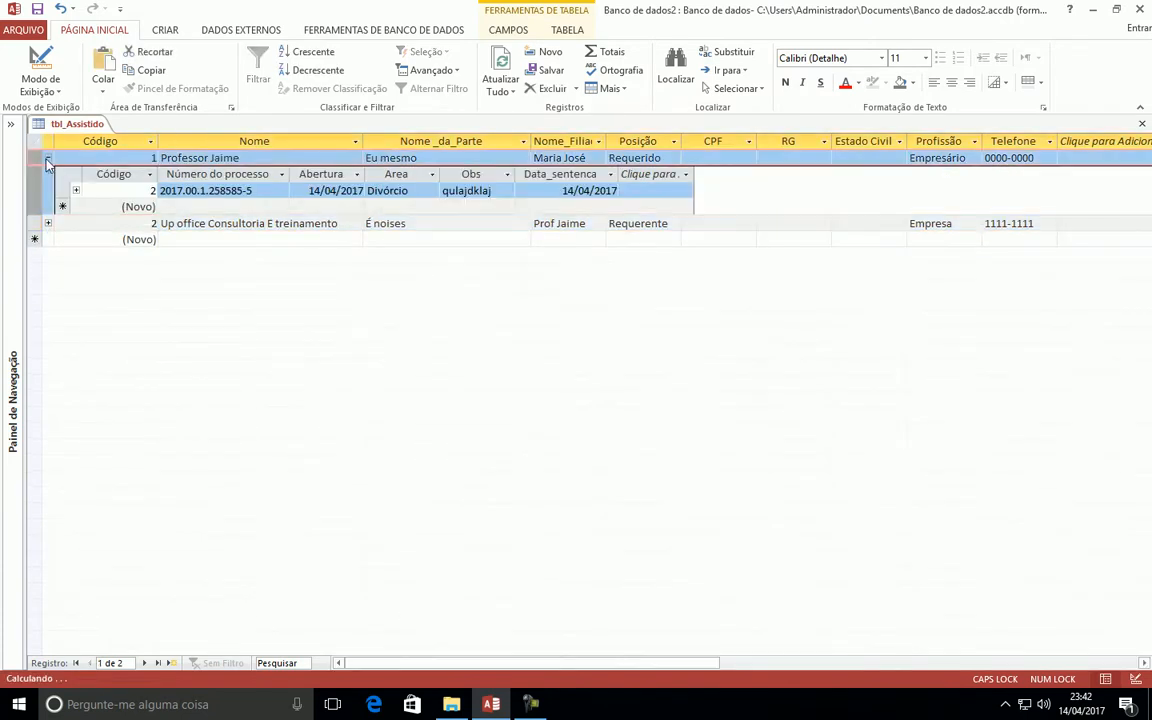
{"action": "left_click", "coordinate": [47, 157]}
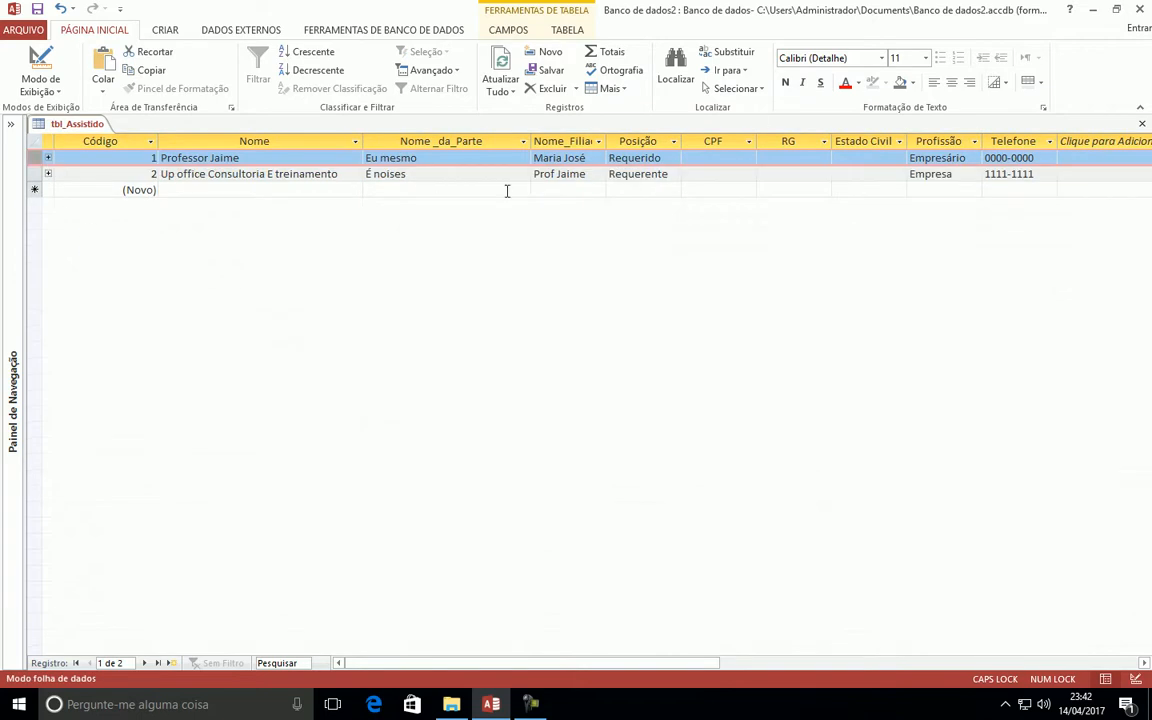
- Examine the movement history of the first client's Divórcio case and collapse the client record
{"action": "left_click", "coordinate": [47, 157]}
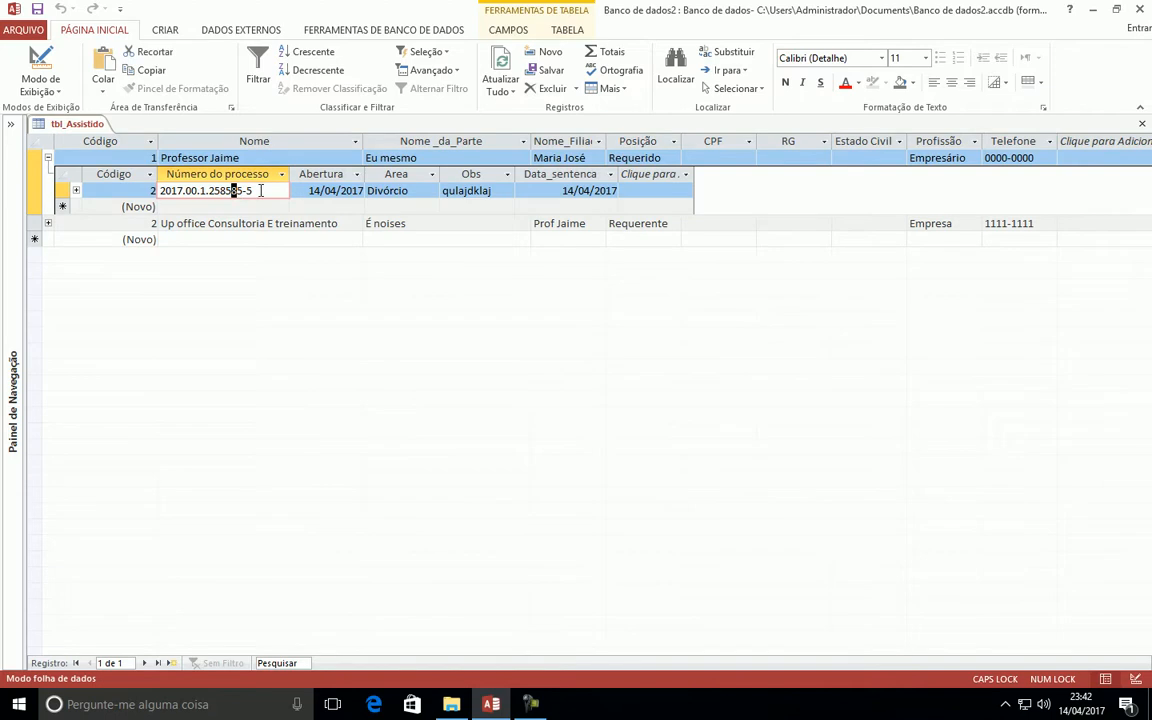
{"action": "left_click", "coordinate": [76, 190]}
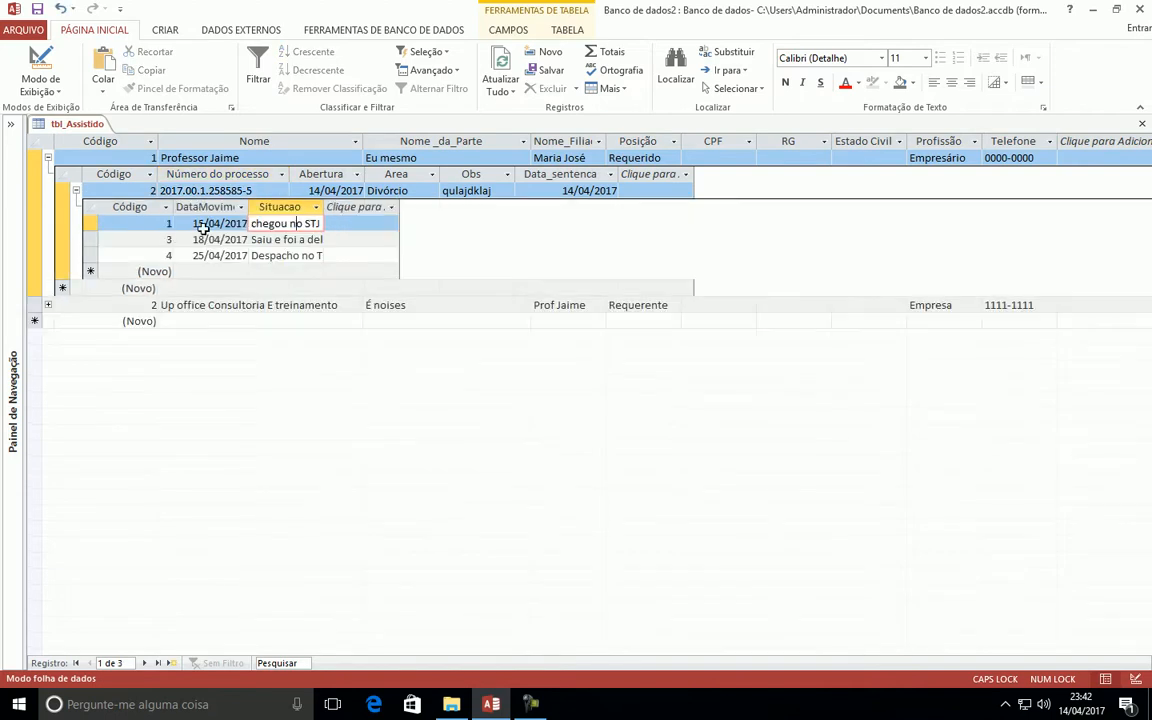
{"action": "left_click", "coordinate": [47, 158]}
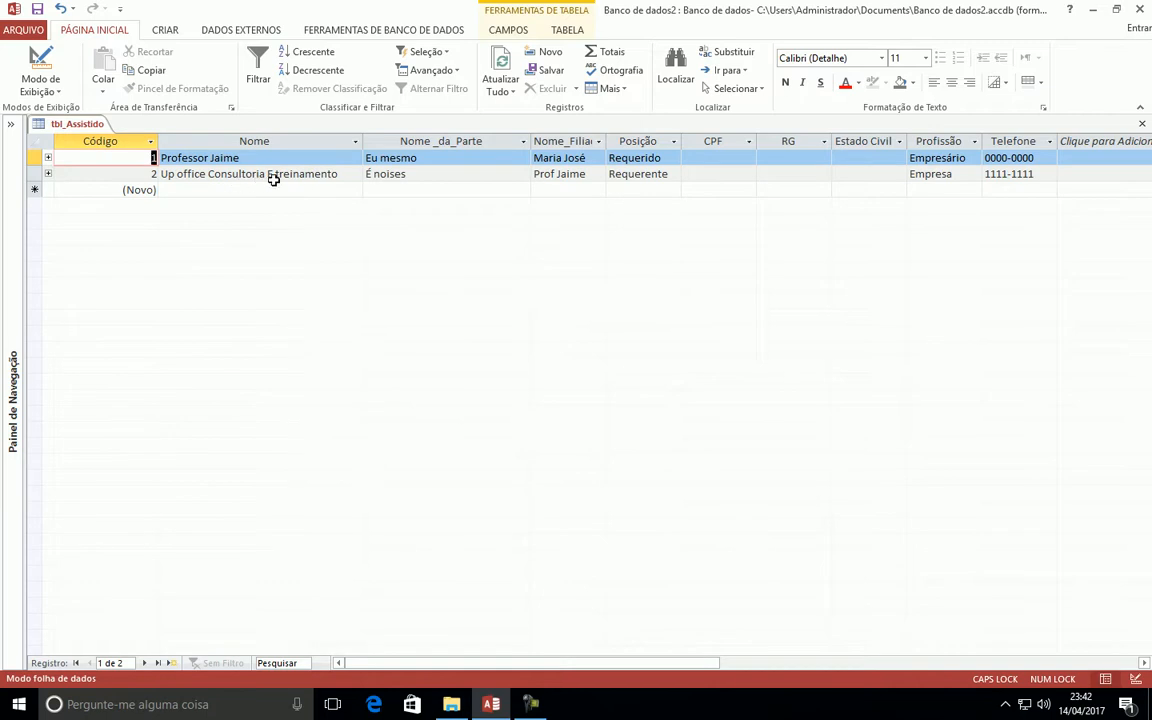
- Expand the second client's cases, check the Divórcio case's movement, and collapse that case
{"action": "left_click", "coordinate": [47, 174]}
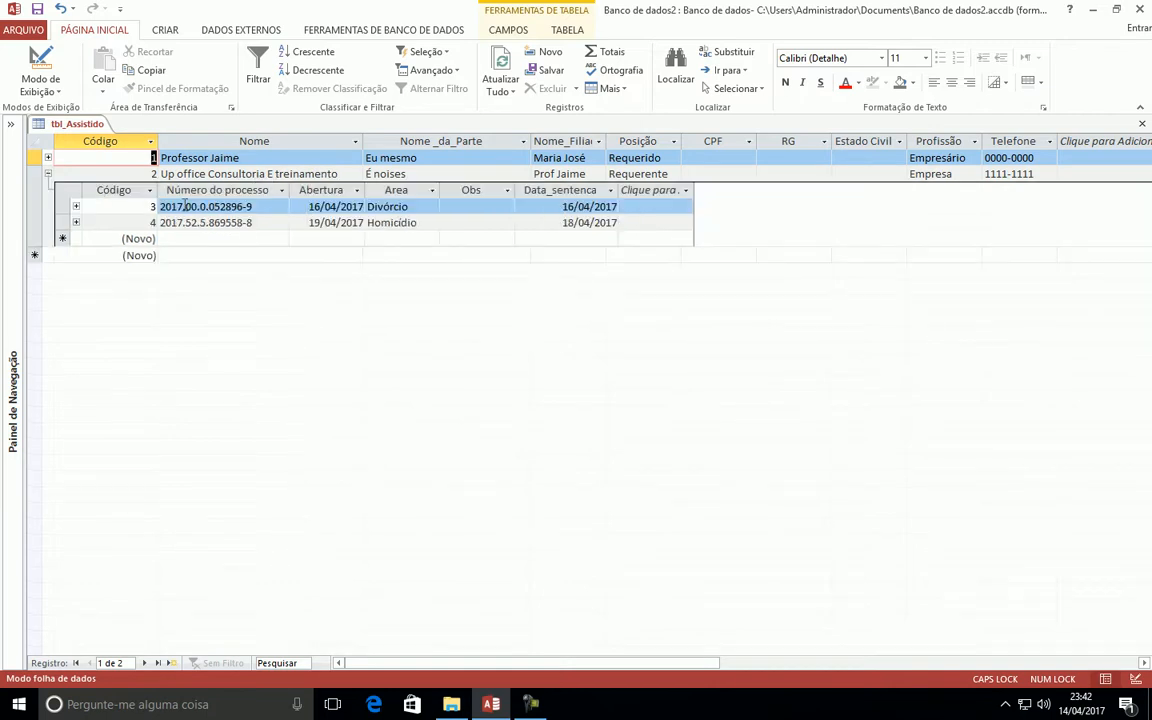
{"action": "left_click", "coordinate": [75, 206]}
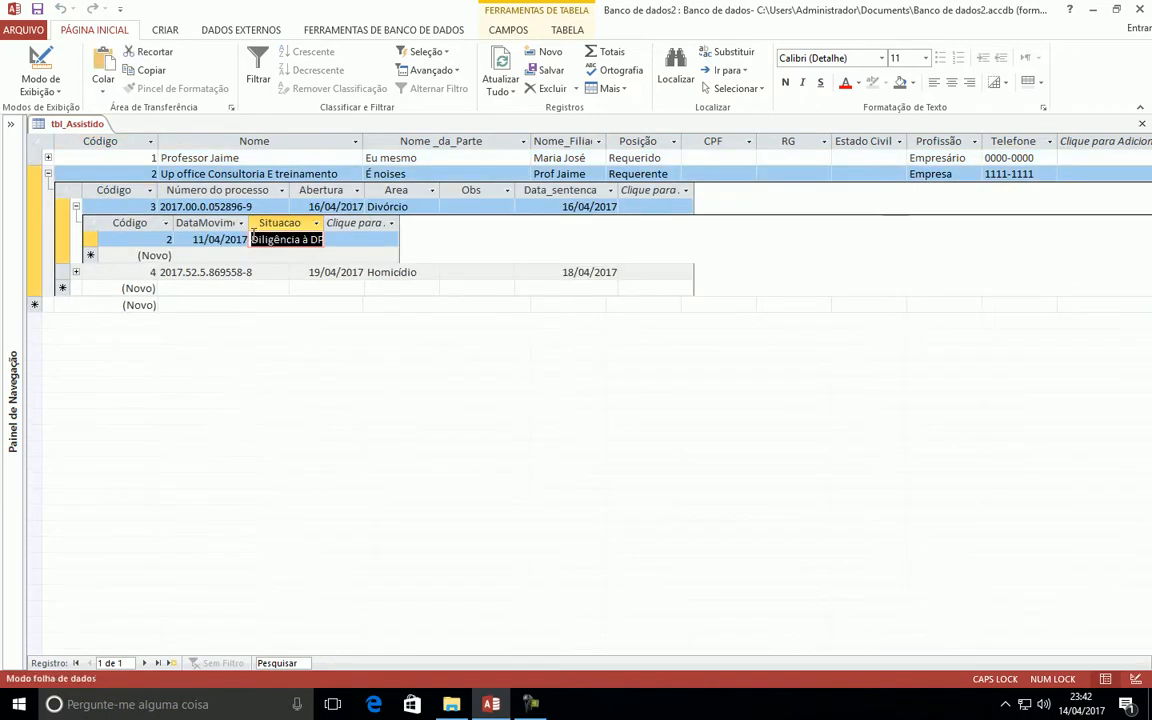
{"action": "left_click", "coordinate": [76, 207]}
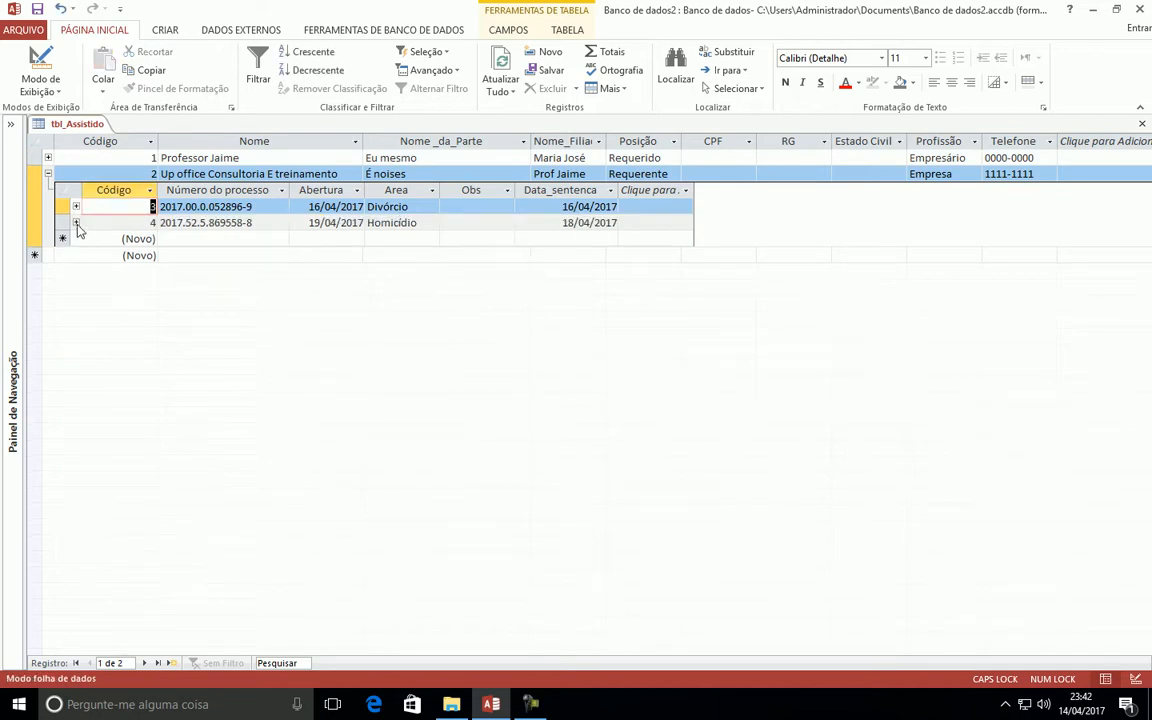
- Expand the second client's Homicídio case and add another movement dated 09/05/2017
{"action": "left_click", "coordinate": [75, 222]}
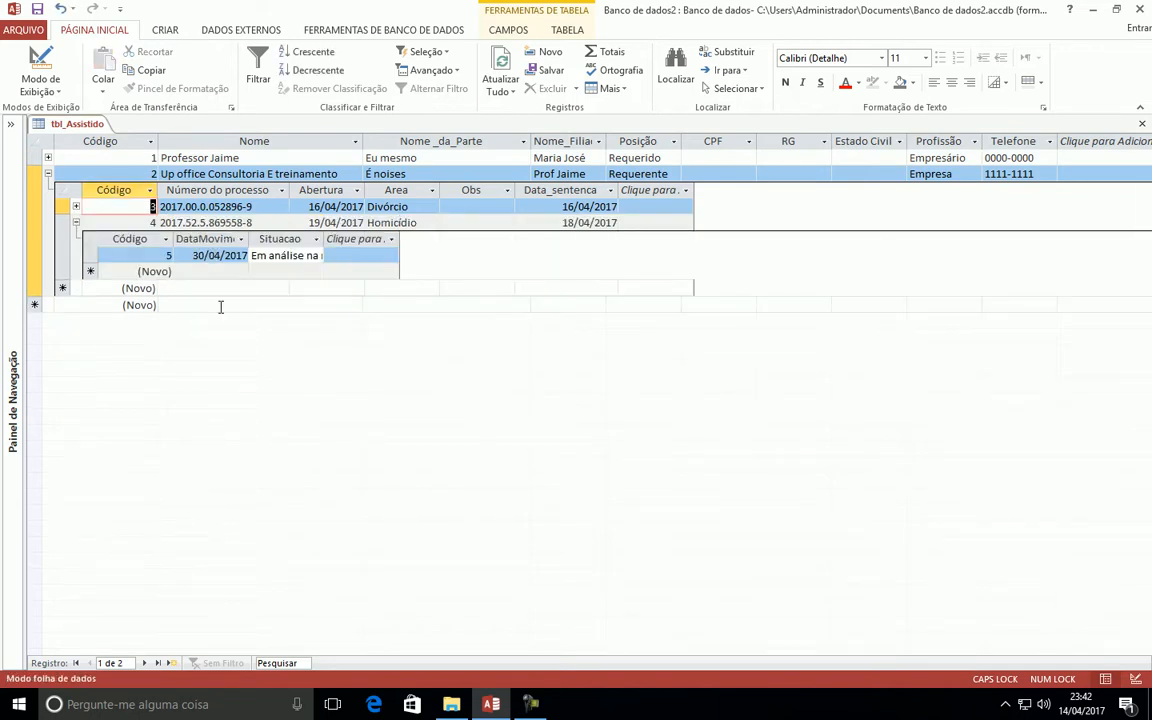
{"action": "left_click", "coordinate": [197, 272]}
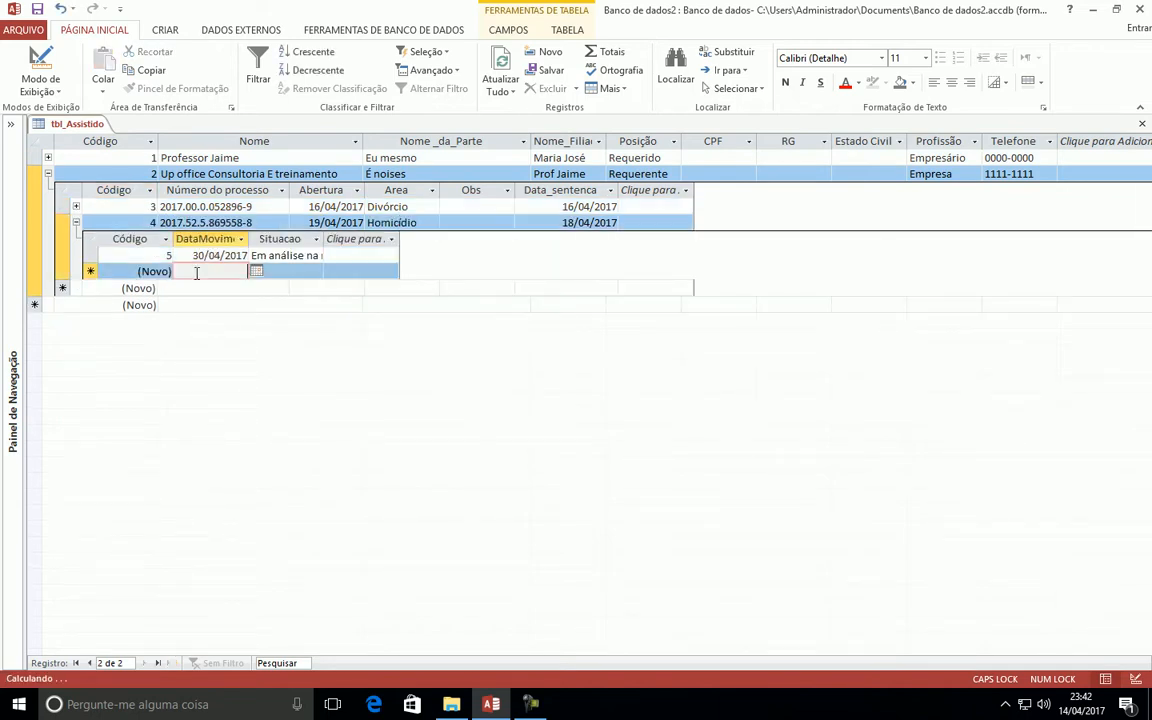
{"action": "left_click", "coordinate": [256, 271]}
{"action": "left_click", "coordinate": [253, 286]}
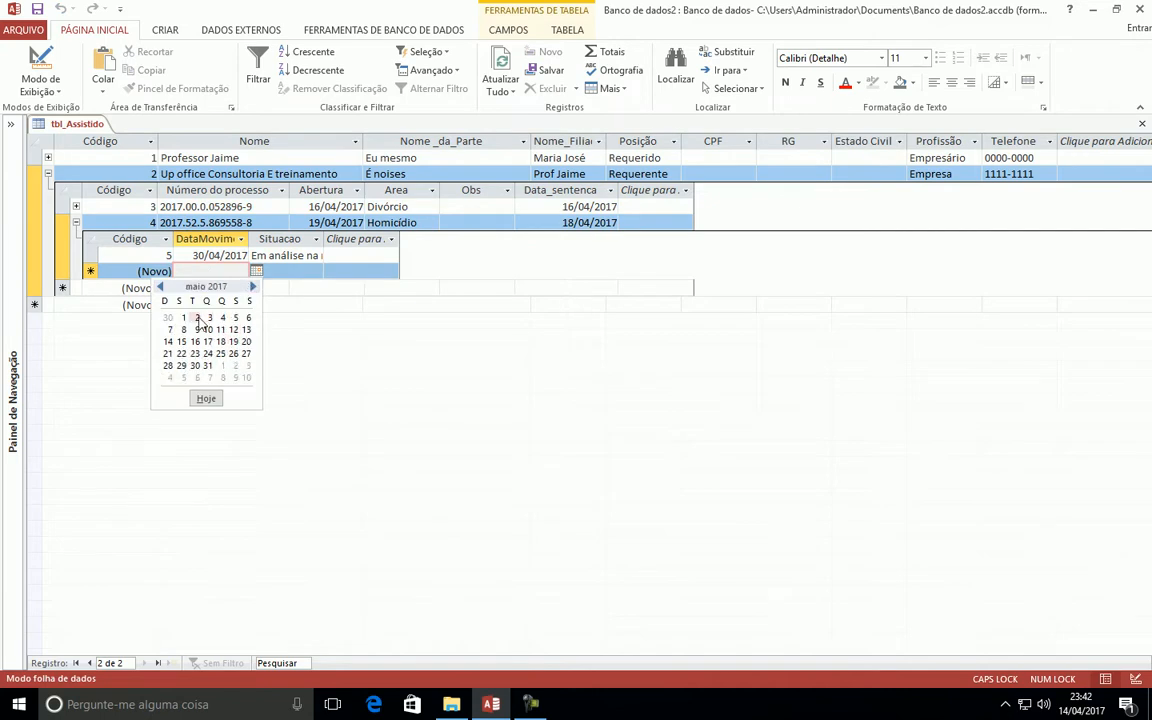
{"action": "left_click", "coordinate": [193, 329]}
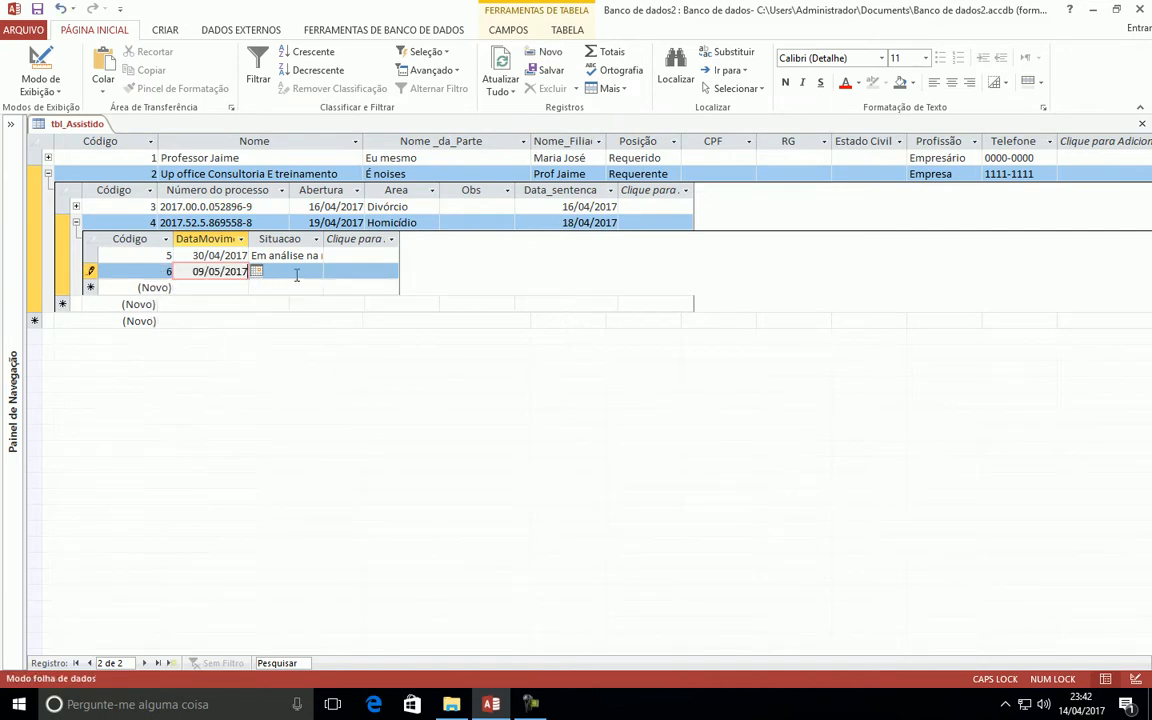
- Set the 09/05/2017 movement's Situacao to "Retornou a defensoria publica" and collapse the case and the client record
{"action": "left_click", "coordinate": [294, 268]}
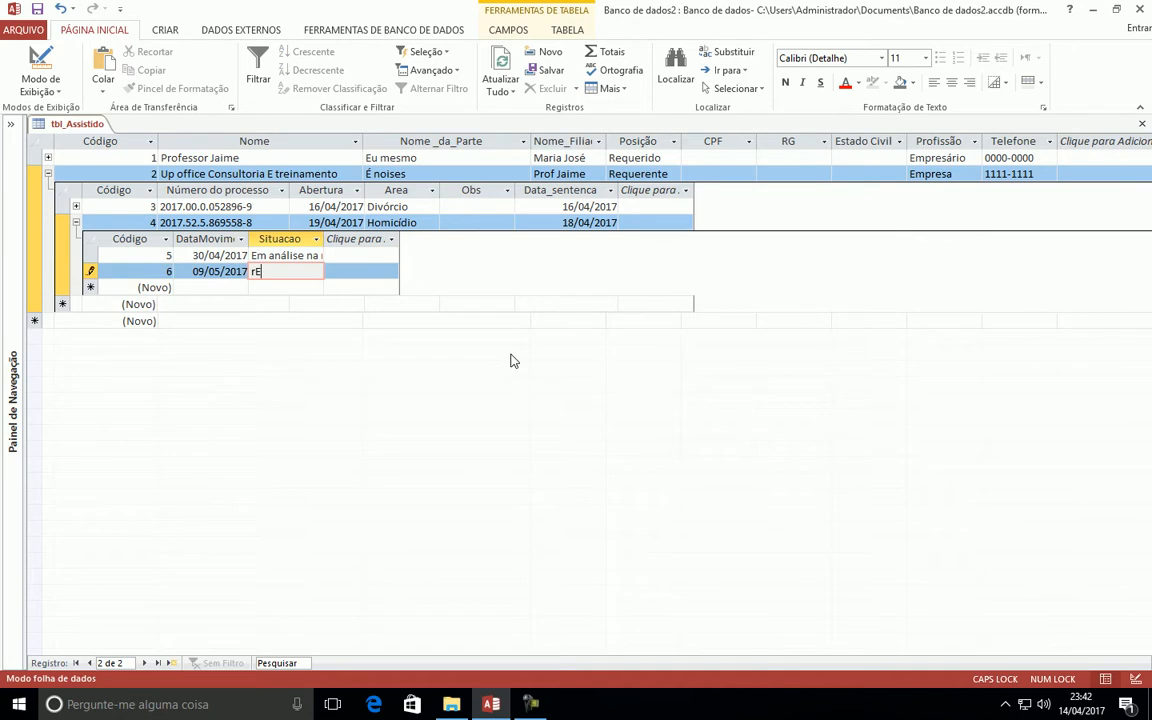
{"action": "key", "text": "BackSpace"}
{"action": "key", "text": "BackSpace"}
{"action": "key", "text": "Caps_Lock"}
{"action": "type", "text": "Retornou a defensori"}
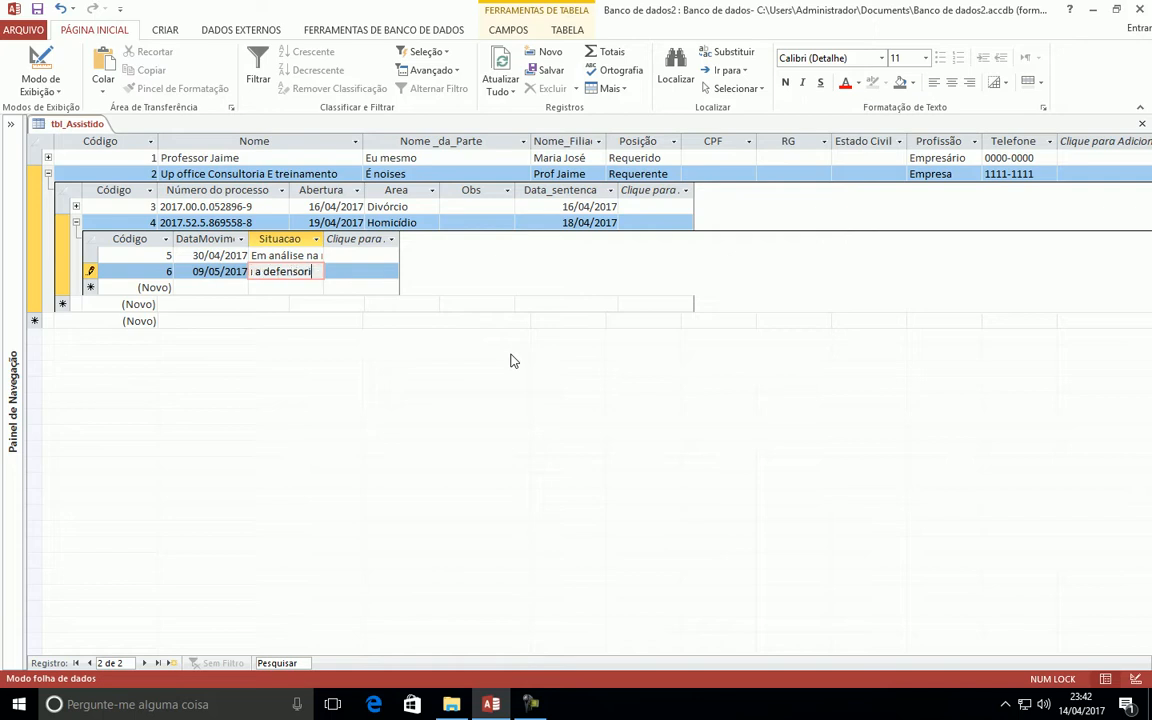
{"action": "type", "text": "a publica"}
{"action": "left_click", "coordinate": [76, 222]}
{"action": "left_click", "coordinate": [47, 173]}
- Review how each client's cases and movements nest in tbl_Assistido, leaving both client records collapsed
{"action": "left_click", "coordinate": [47, 157]}
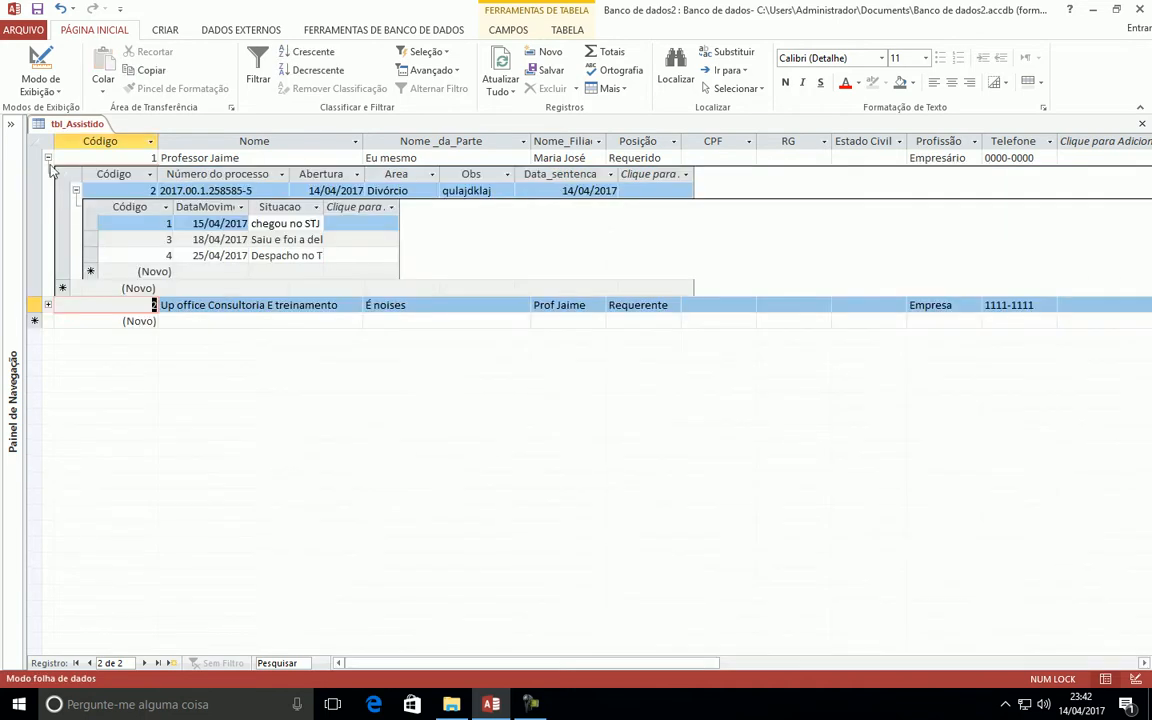
{"action": "left_click", "coordinate": [47, 157]}
{"action": "left_click", "coordinate": [34, 130]}
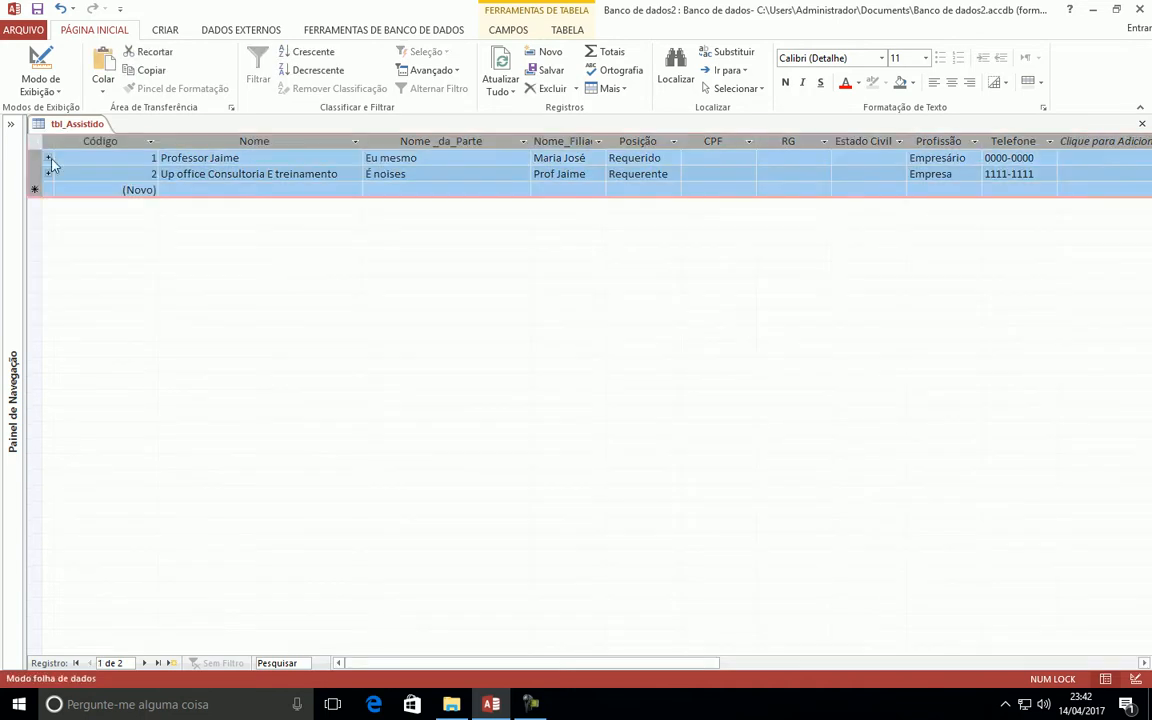
{"action": "left_click", "coordinate": [48, 158]}
{"action": "left_click", "coordinate": [48, 158]}
{"action": "left_click", "coordinate": [48, 158]}
{"action": "left_click", "coordinate": [75, 191]}
{"action": "left_click", "coordinate": [48, 158]}
{"action": "left_click", "coordinate": [48, 174]}
{"action": "left_click", "coordinate": [48, 174]}
{"action": "left_click", "coordinate": [48, 174]}
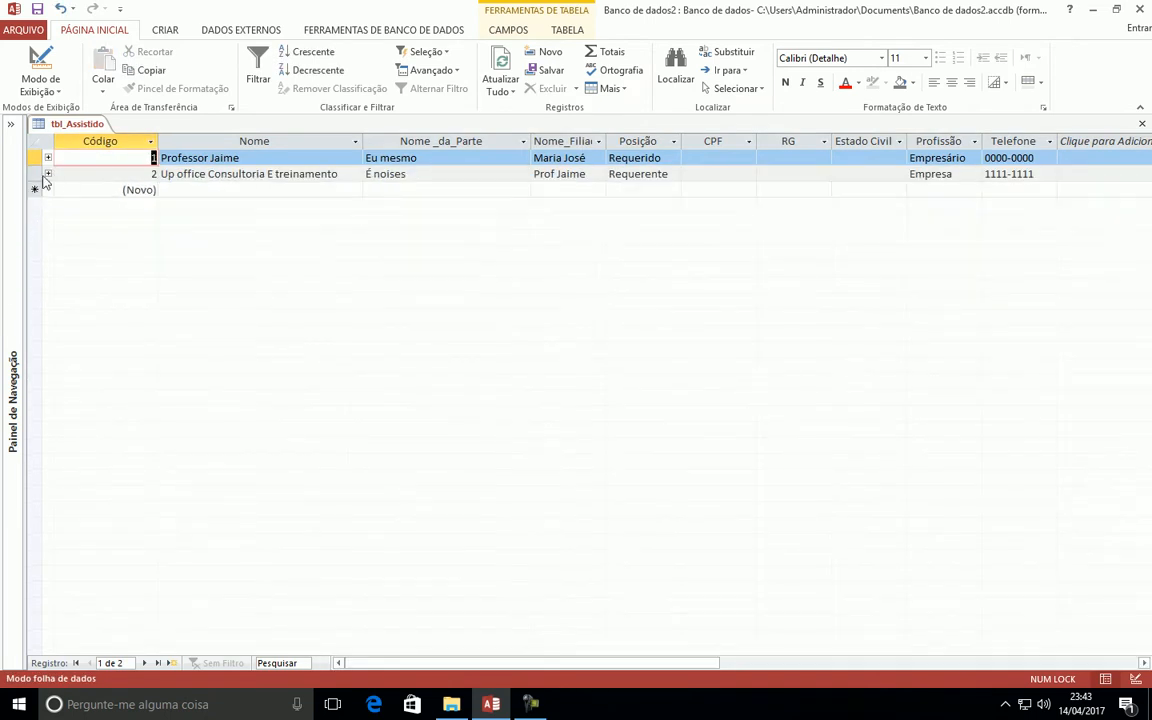
- Trace the first client's record down through its case to the movements, and collapse both levels
{"action": "left_click", "coordinate": [257, 159]}
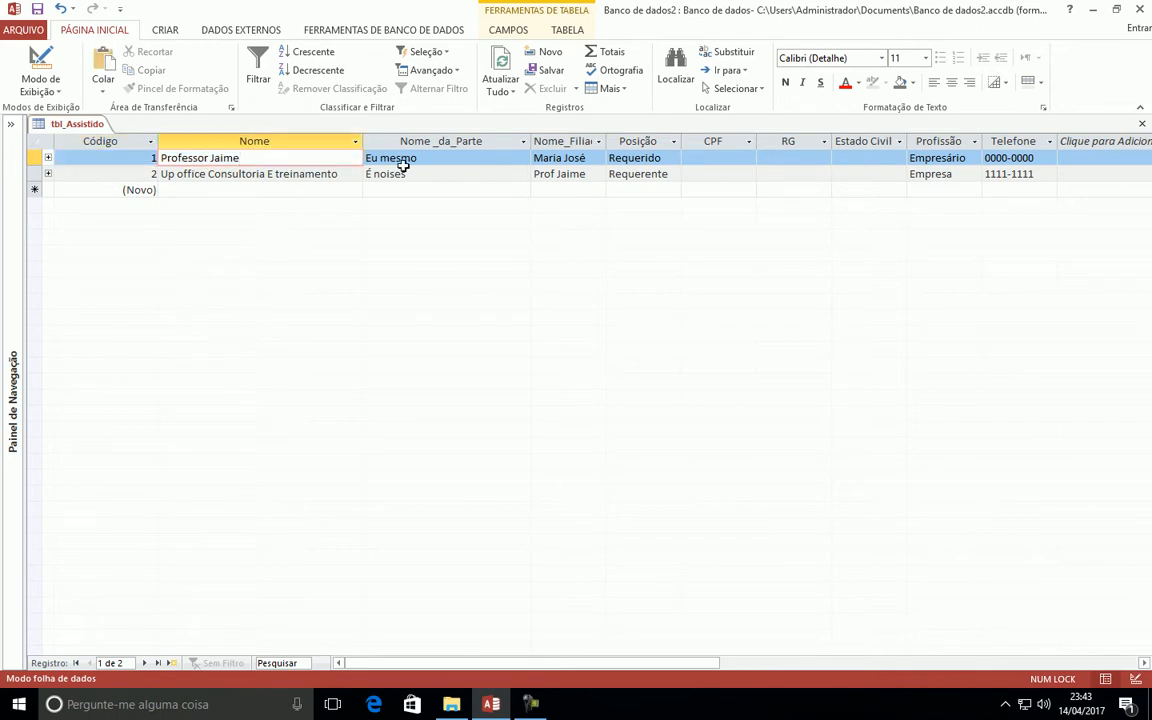
{"action": "left_click", "coordinate": [48, 158]}
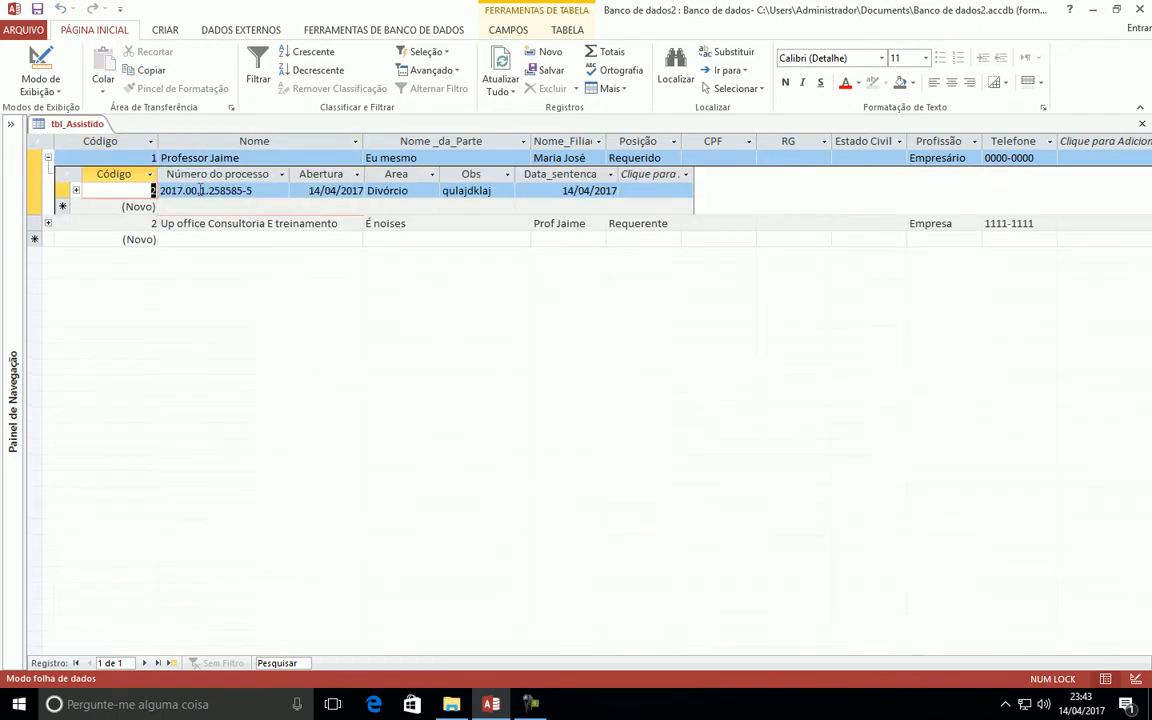
{"action": "left_click", "coordinate": [76, 190]}
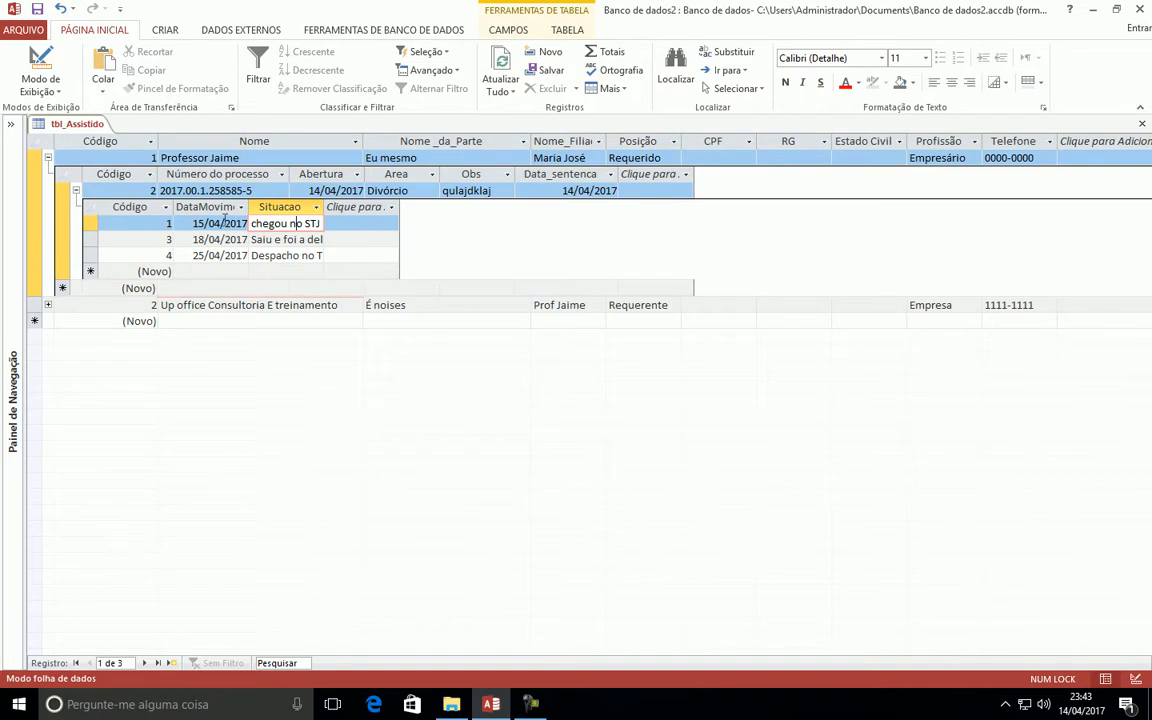
{"action": "left_click", "coordinate": [76, 190]}
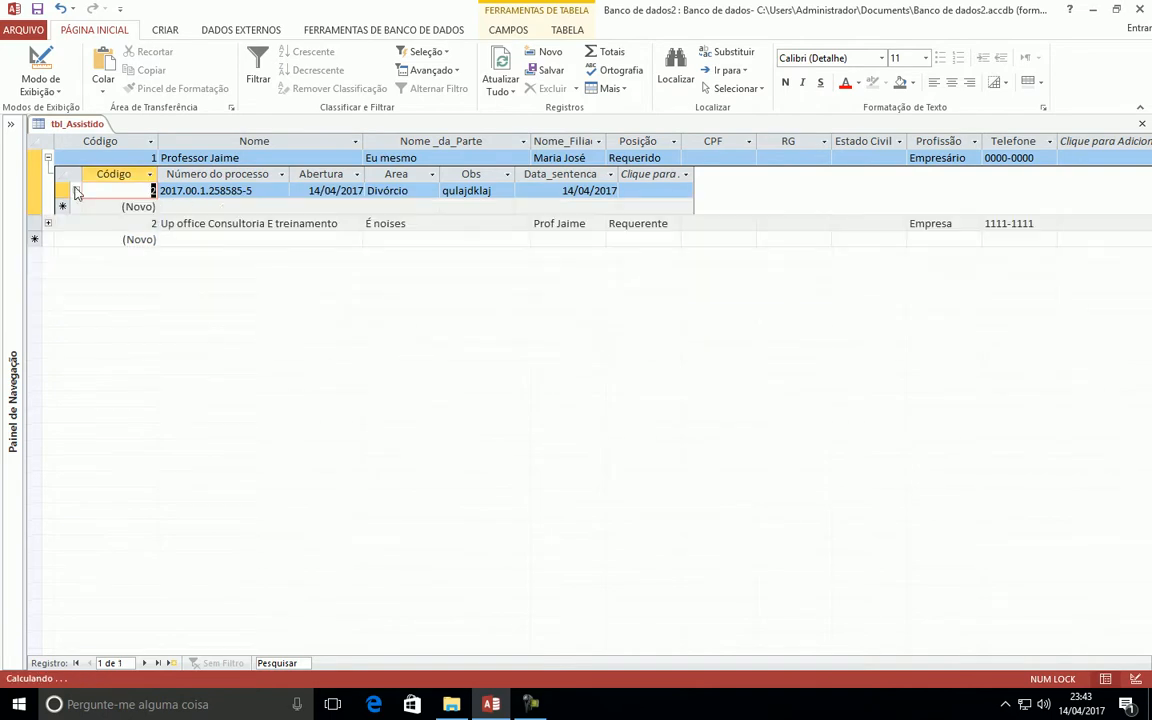
{"action": "left_click", "coordinate": [48, 158]}
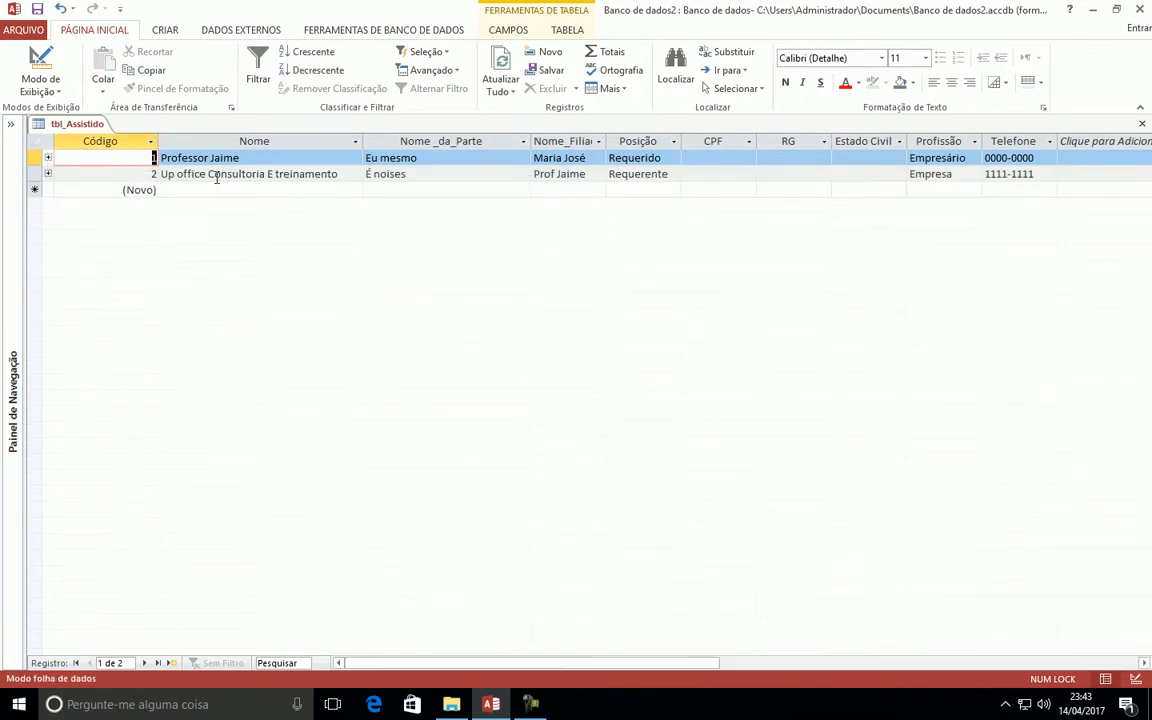
- Examine the movements under each of the second client's two cases, and collapse the cases and the client record
{"action": "left_click", "coordinate": [48, 174]}
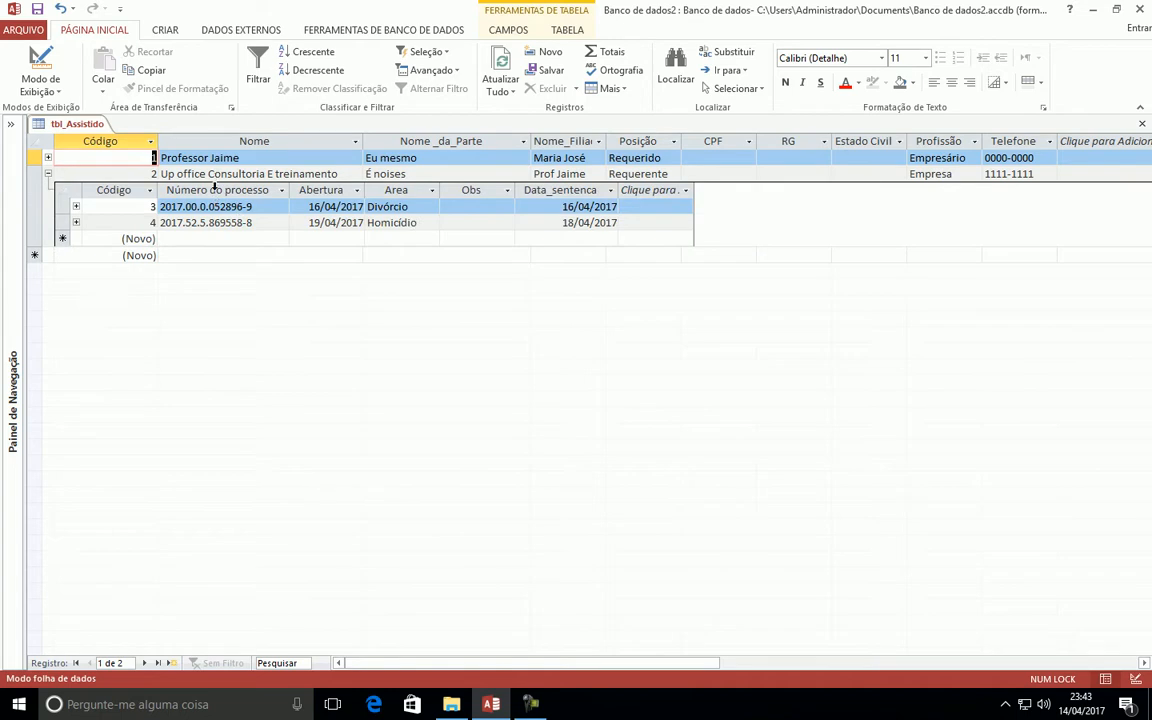
{"action": "left_click", "coordinate": [76, 206]}
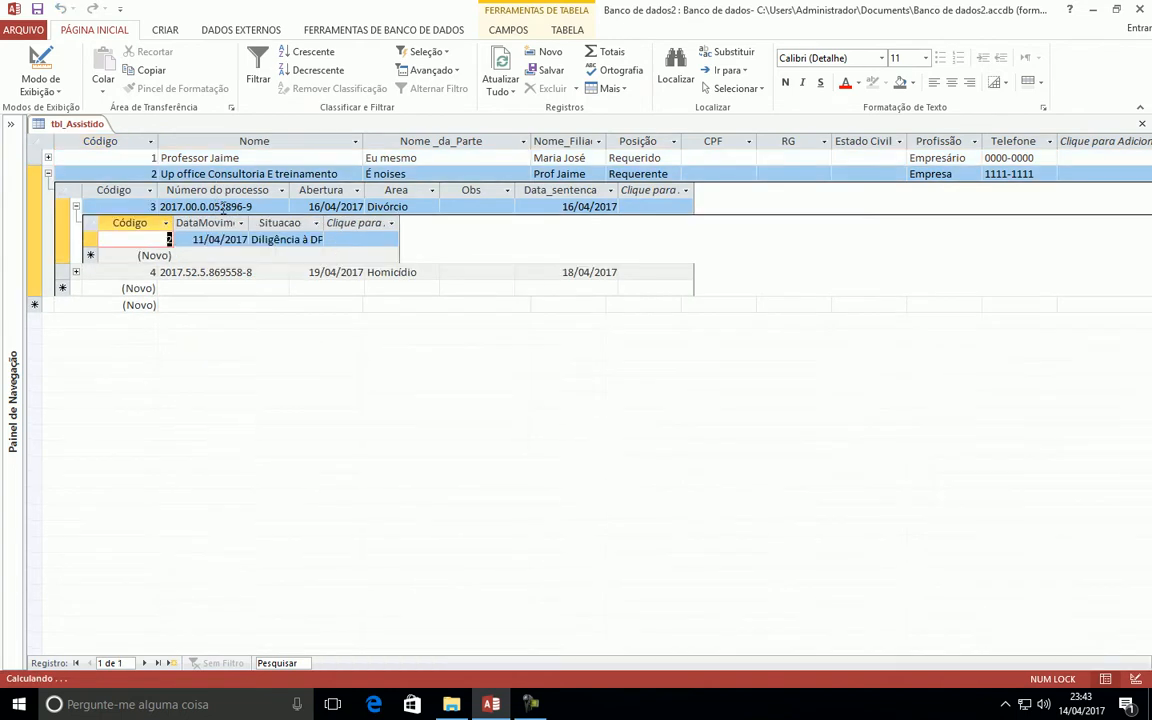
{"action": "left_click", "coordinate": [76, 206]}
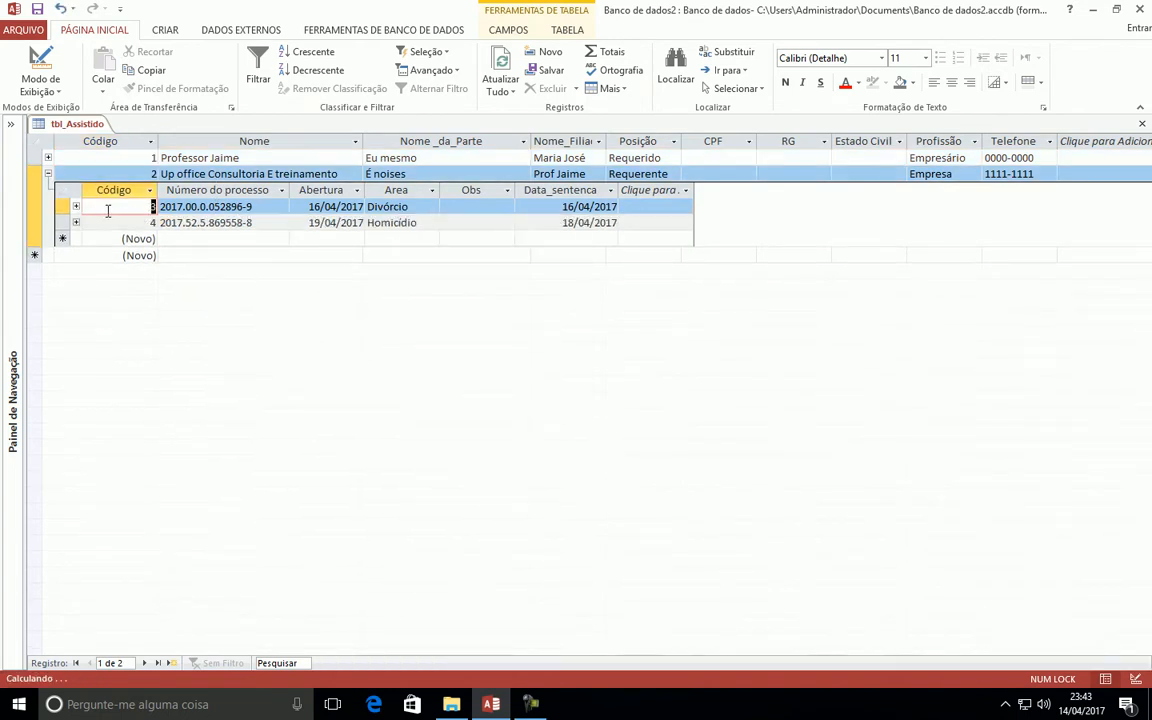
{"action": "left_click", "coordinate": [76, 222]}
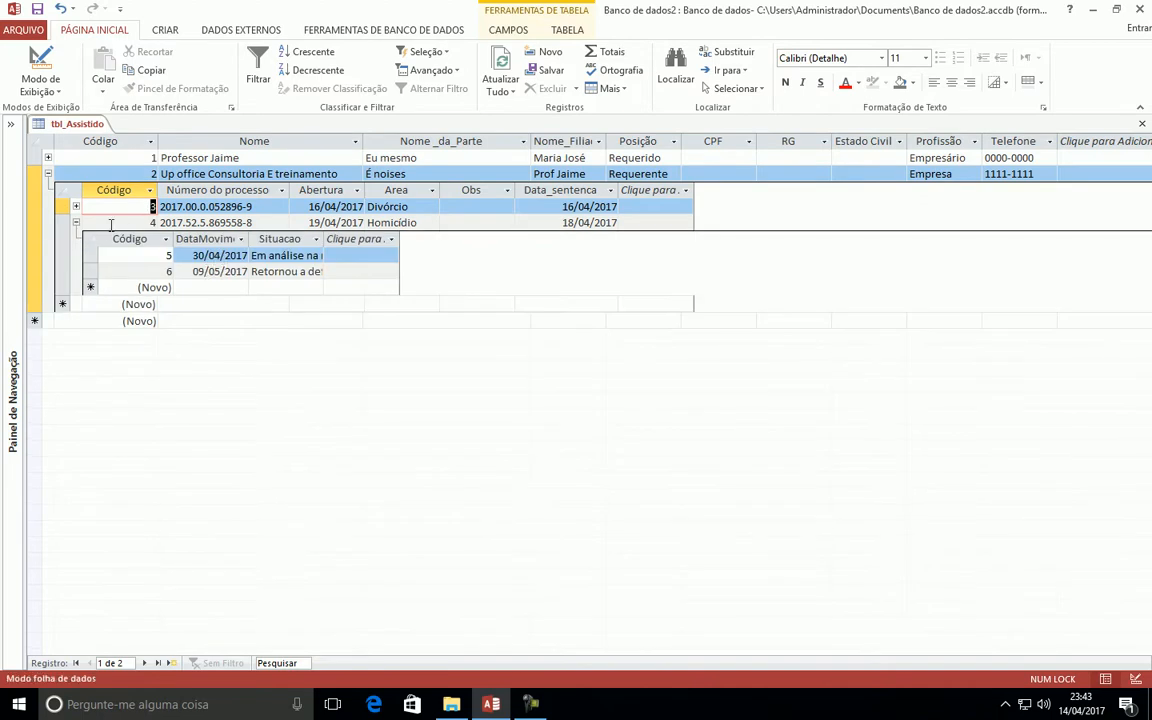
{"action": "left_click", "coordinate": [76, 222]}
{"action": "left_click", "coordinate": [47, 173]}
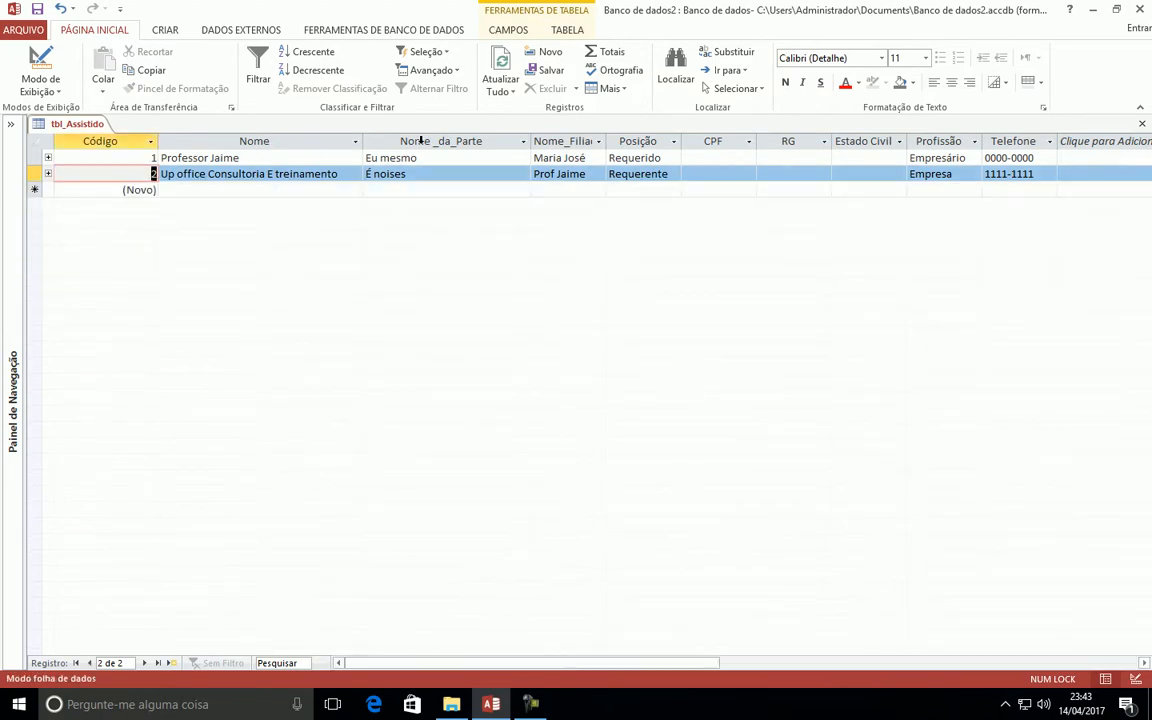
- Close the tbl_Assistido table and save its layout changes
{"action": "left_click", "coordinate": [1142, 125]}
{"action": "left_click", "coordinate": [513, 398]}
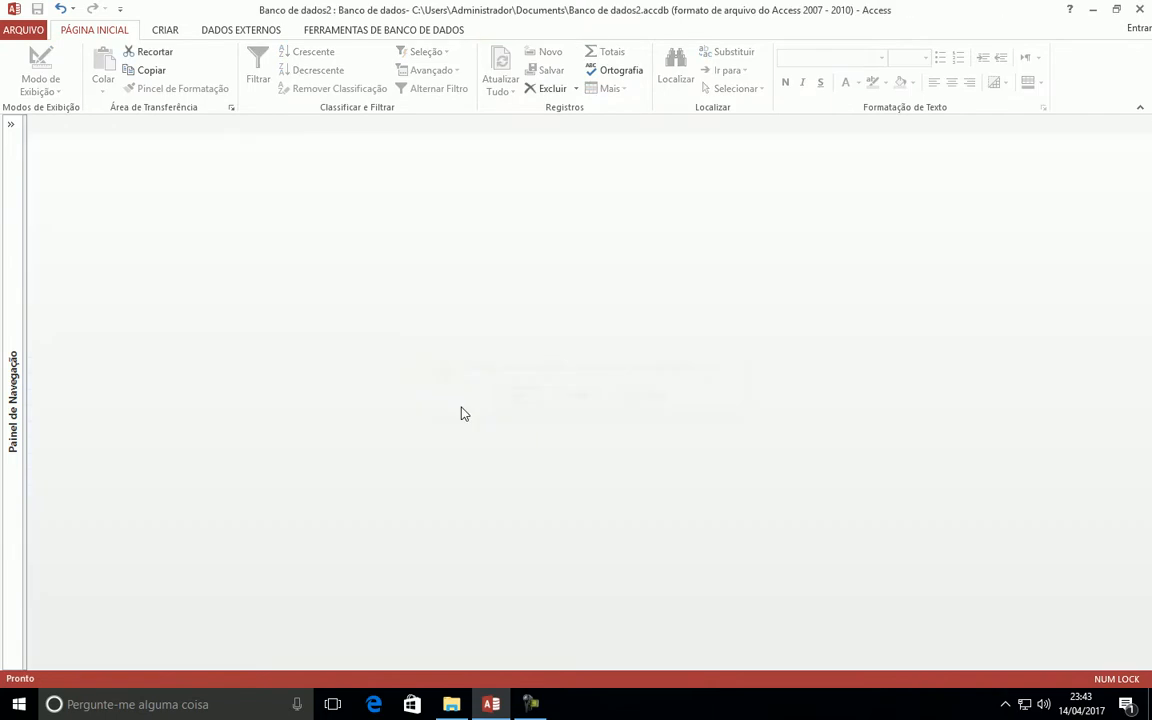
- Open the database relationships diagram and move tbl_HistoricoMov slightly lower beside tbl_Processos
{"action": "left_click", "coordinate": [306, 35]}
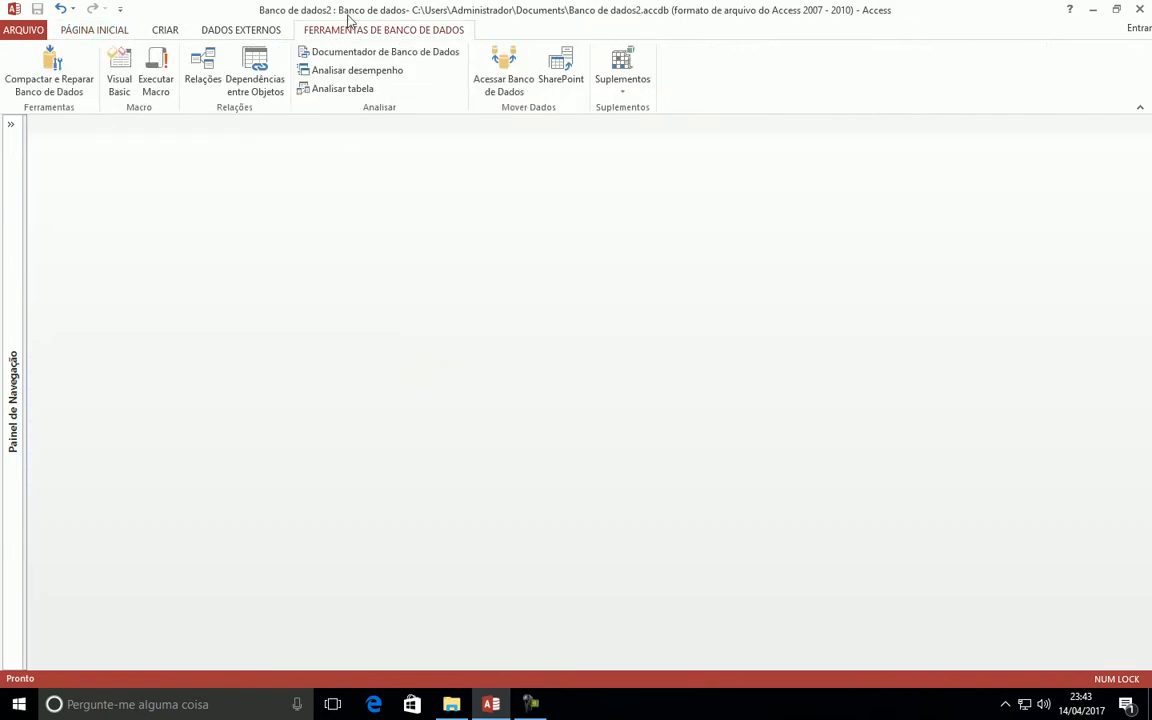
{"action": "left_click", "coordinate": [203, 80]}
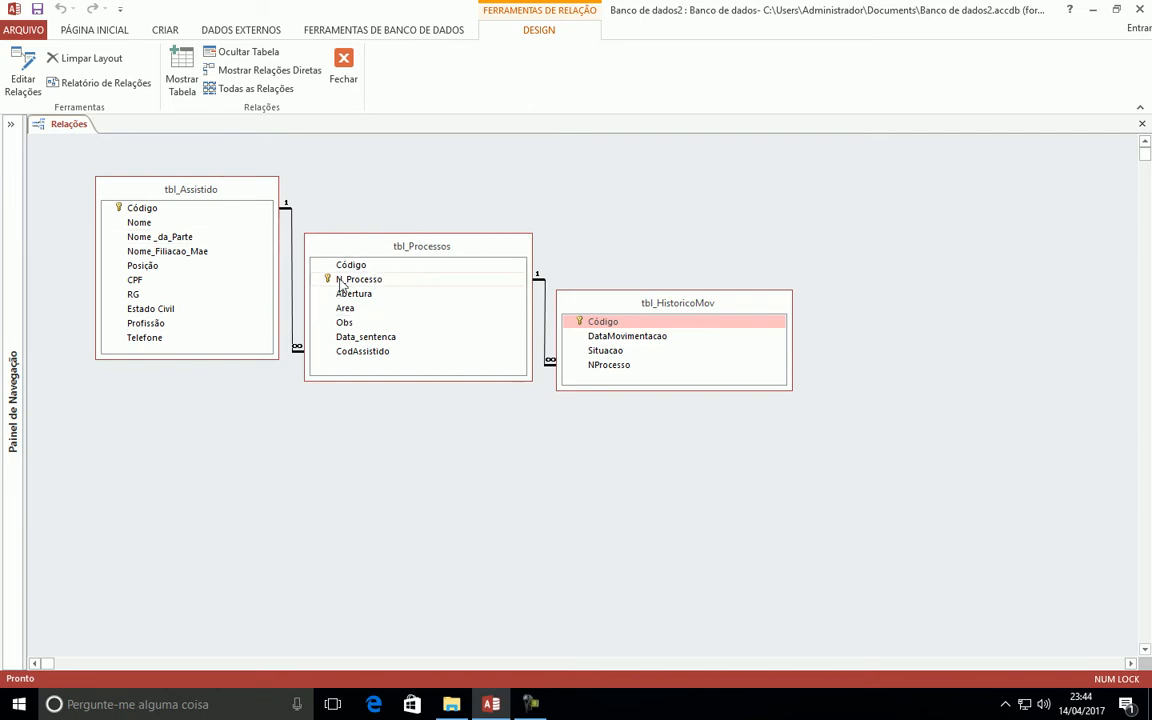
{"action": "left_click_drag", "start_coordinate": [608, 308], "coordinate": [608, 318]}
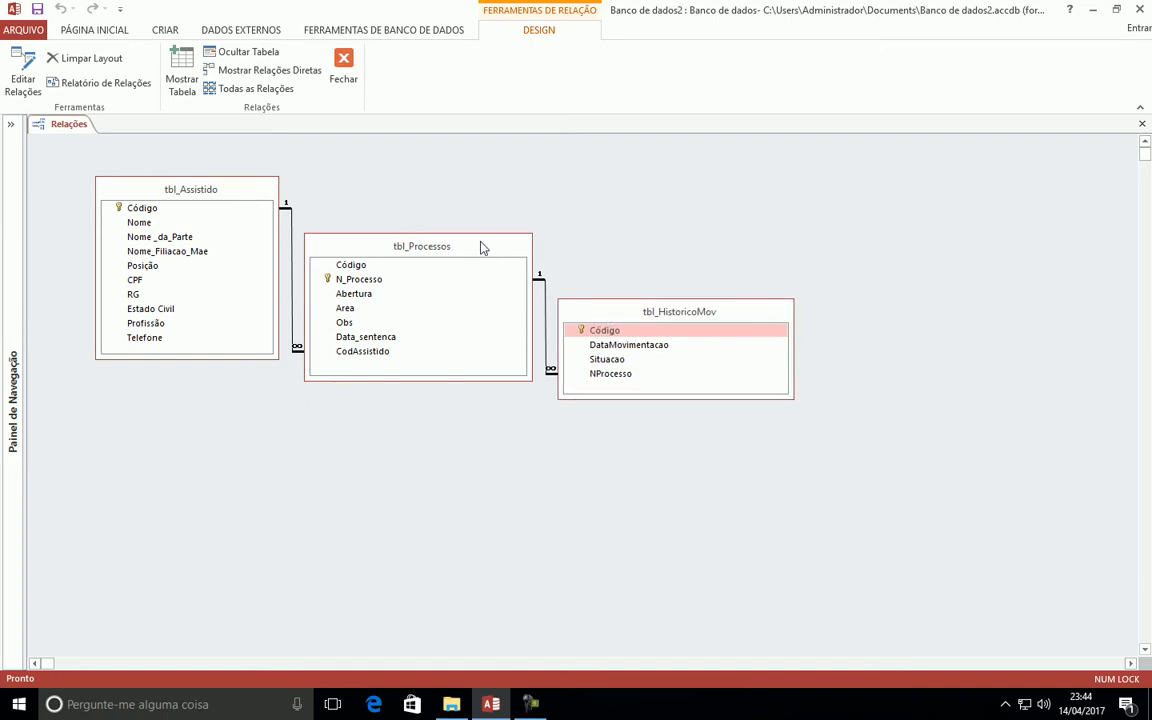